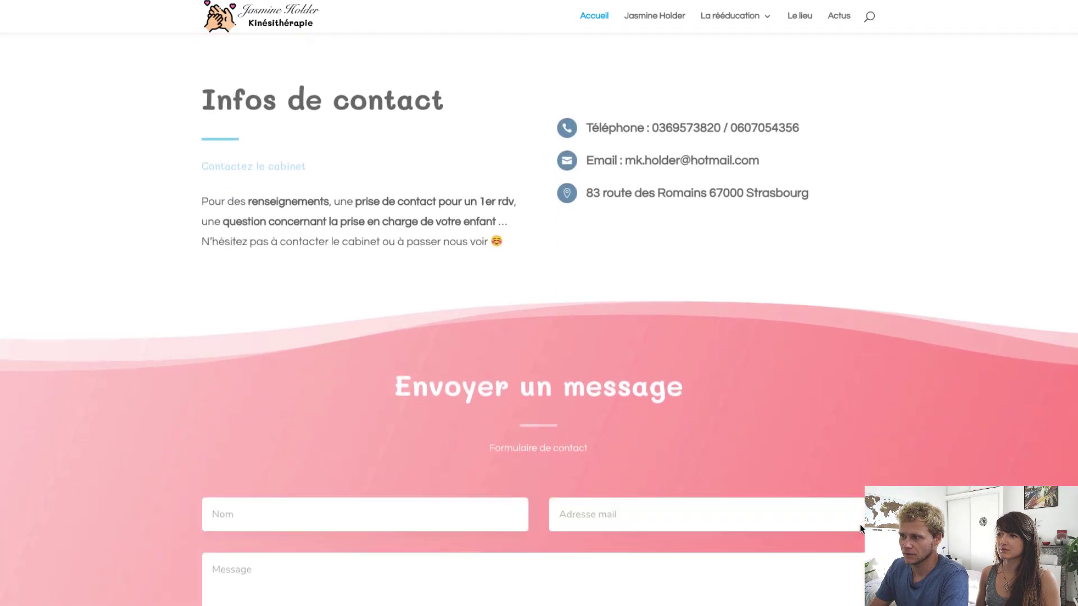
scroll(801, 338, "down", 2)
Open the practitioner's profile page from the top menu and scroll through it
scroll(802, 339, "up", 15)
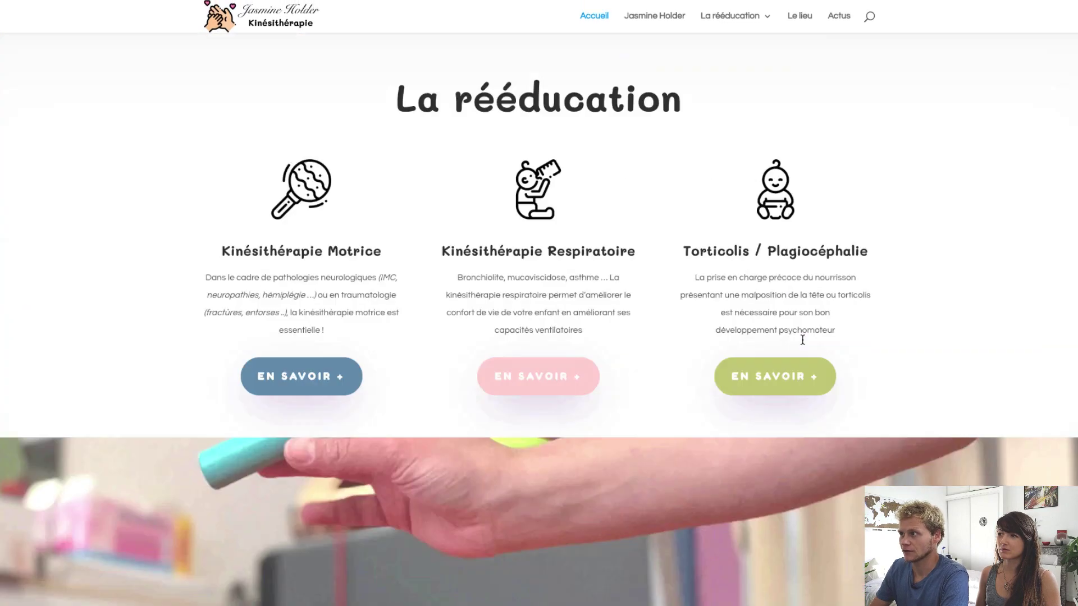
scroll(801, 339, "up", 8)
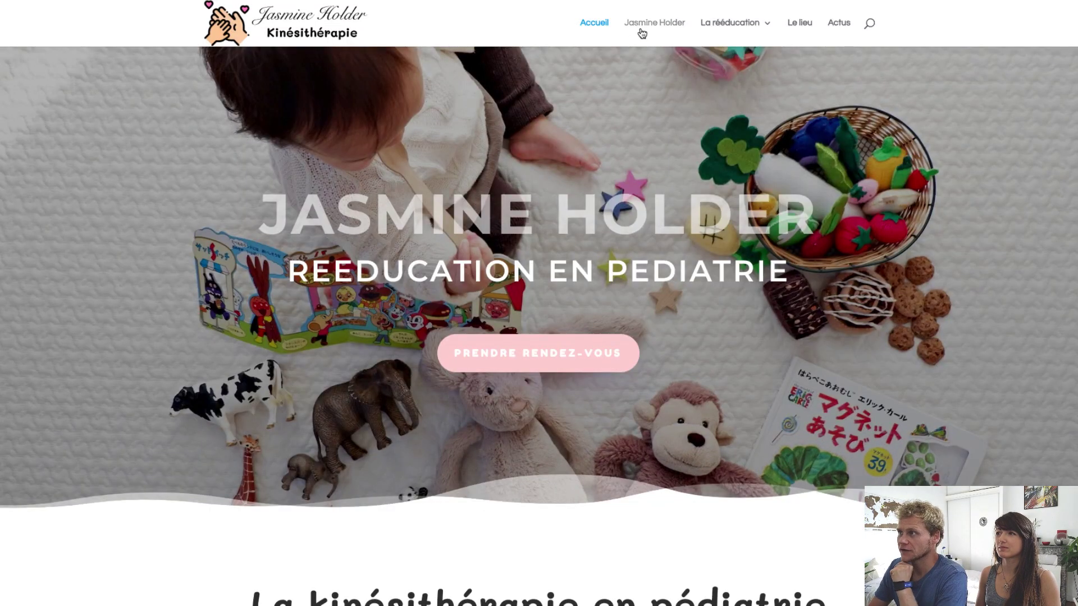
left_click(641, 33)
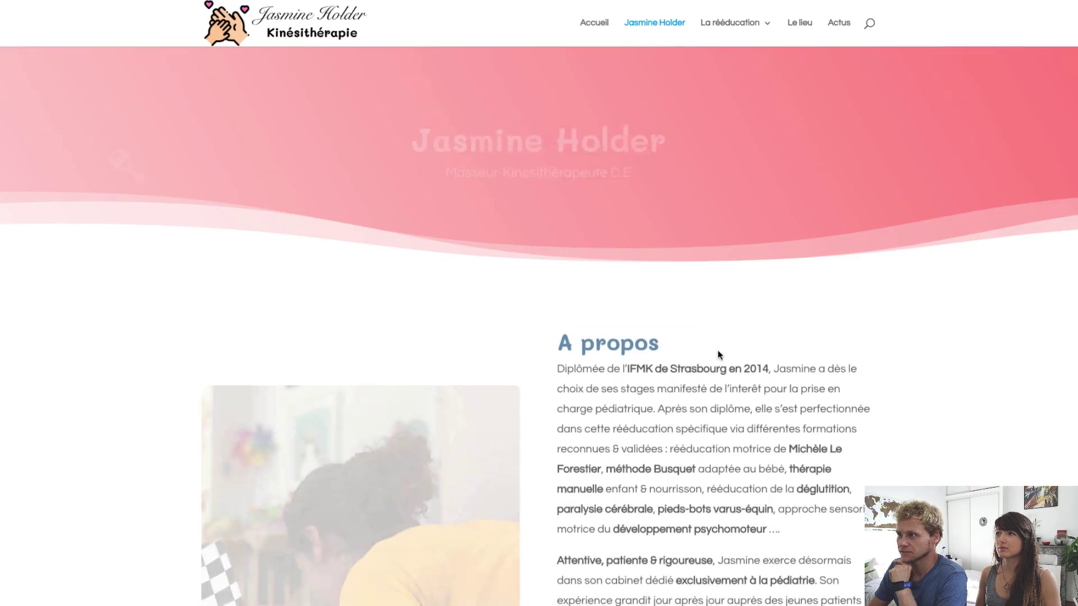
scroll(609, 382, "down", 5)
scroll(608, 383, "down", 5)
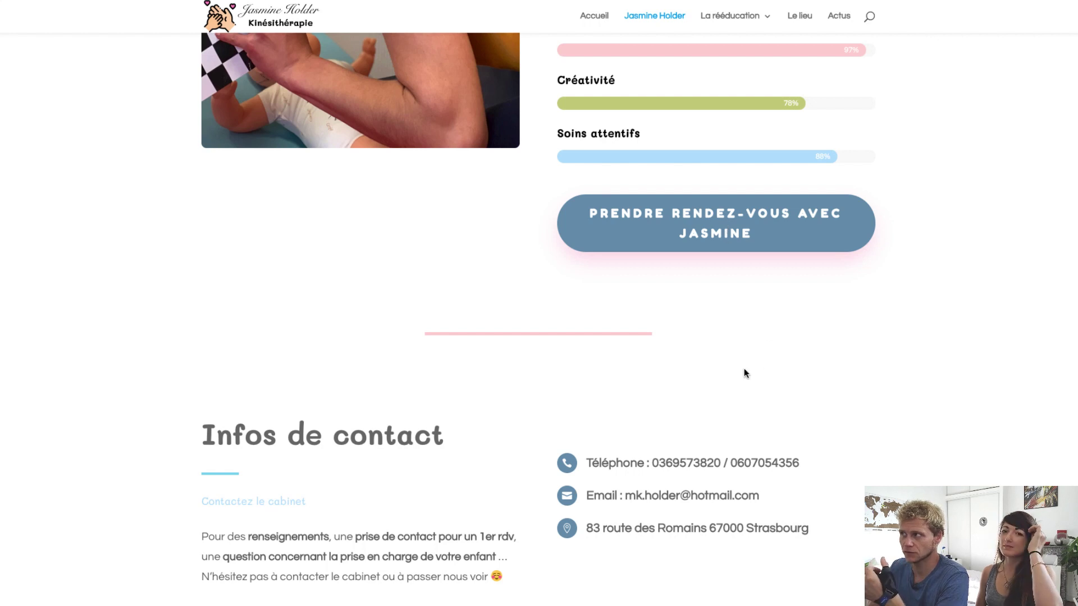
scroll(744, 370, "down", 3)
scroll(745, 370, "down", 5)
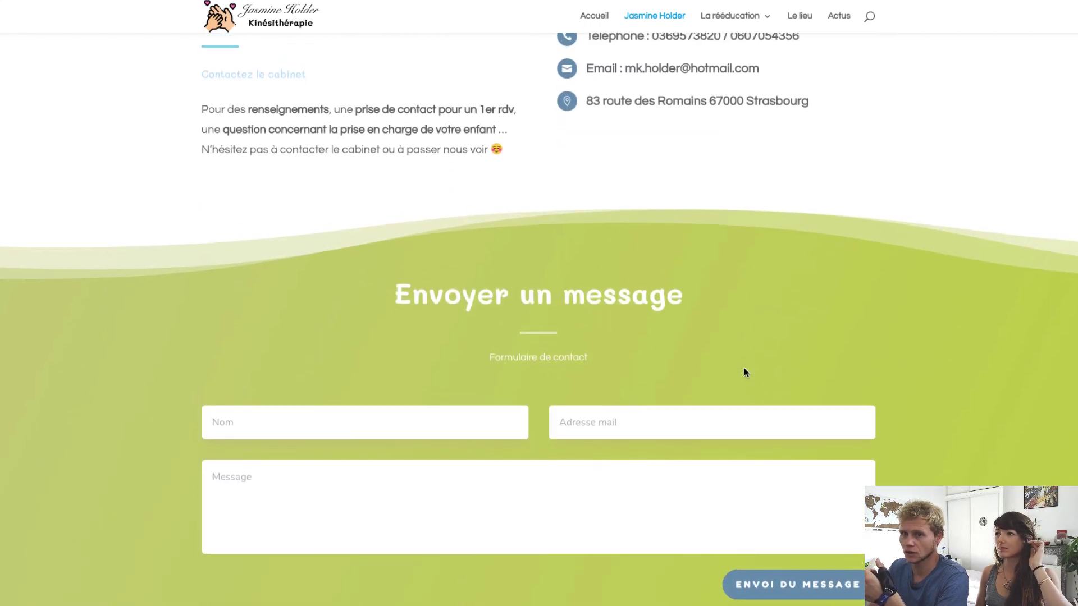
scroll(744, 372, "down", 1)
scroll(691, 107, "up", 5)
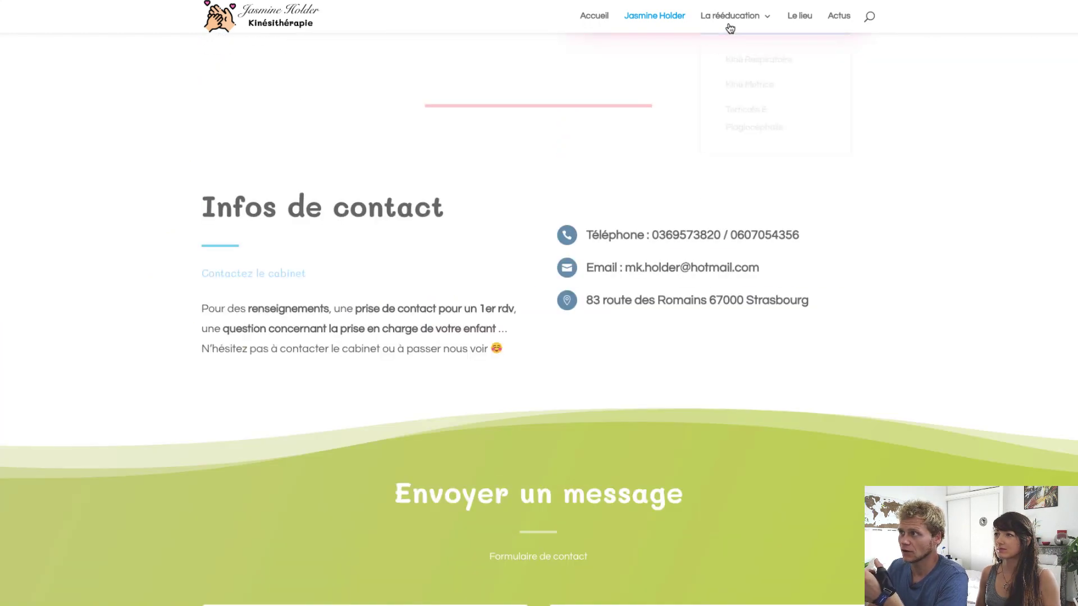
Open the Kinésithérapie Respiratoire page under La rééducation and scroll down it
mouse_move(721, 20)
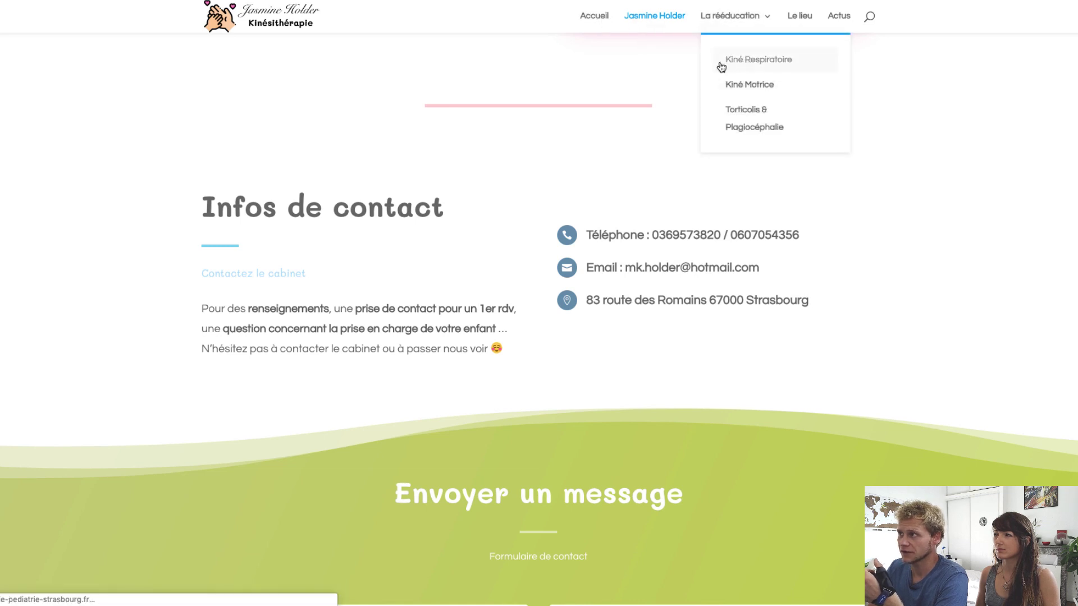
left_click(758, 60)
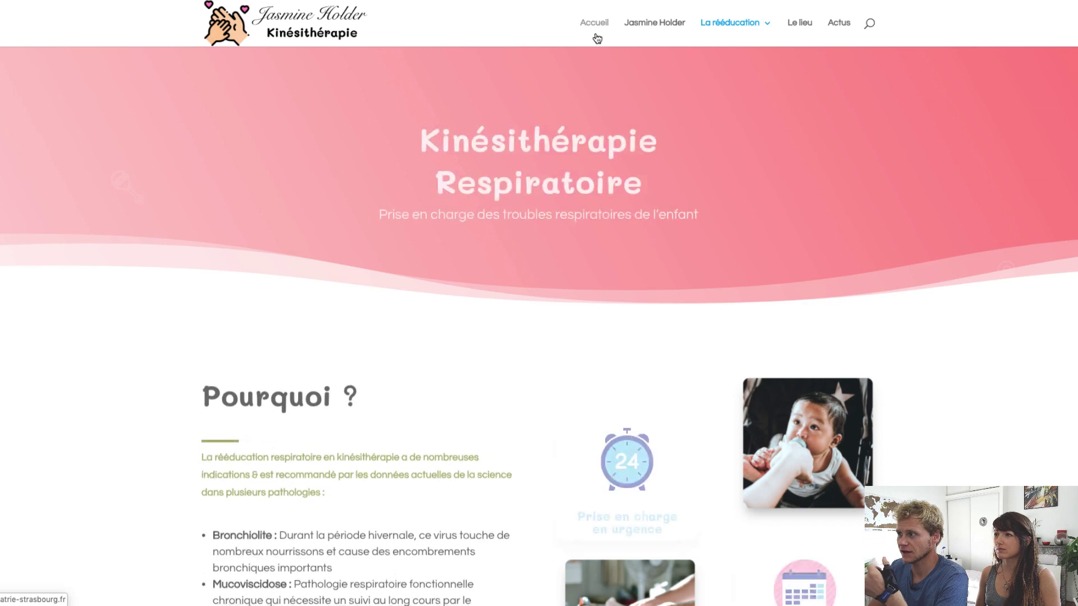
scroll(634, 255, "down", 13)
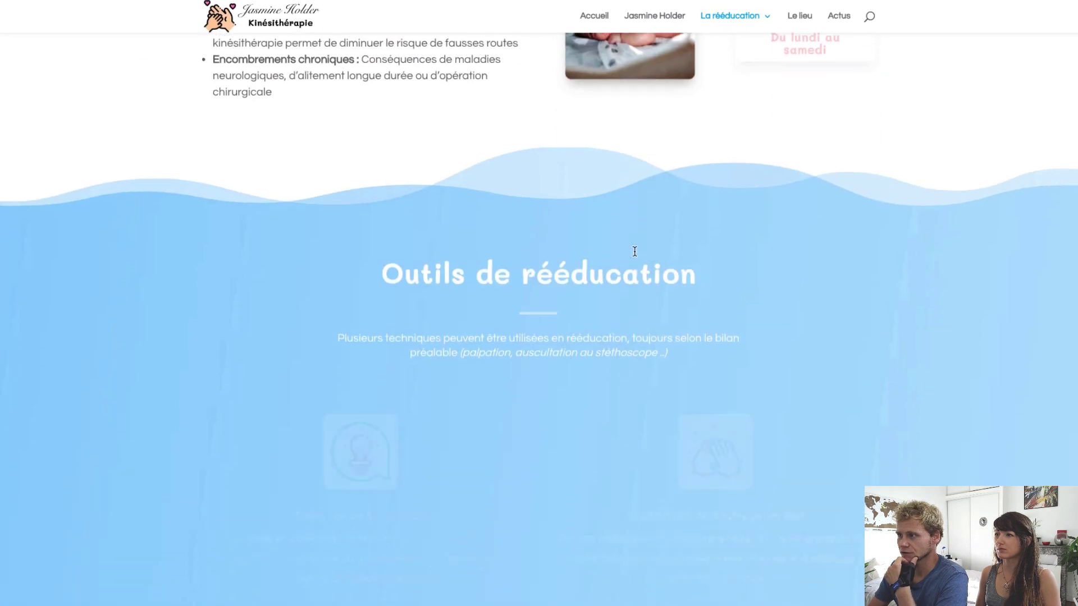
scroll(635, 252, "down", 9)
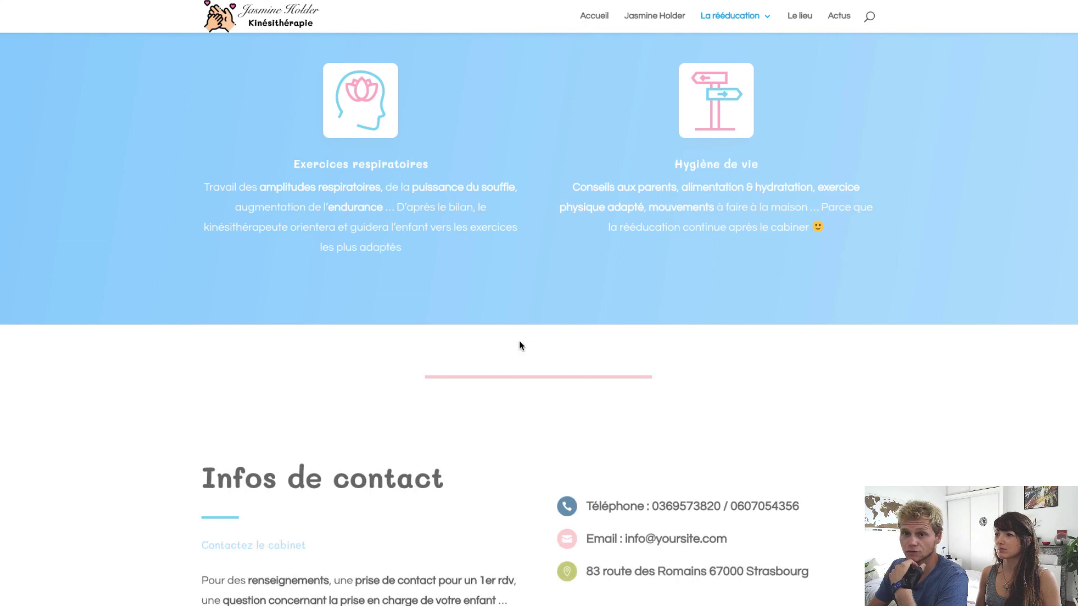
scroll(520, 345, "down", 8)
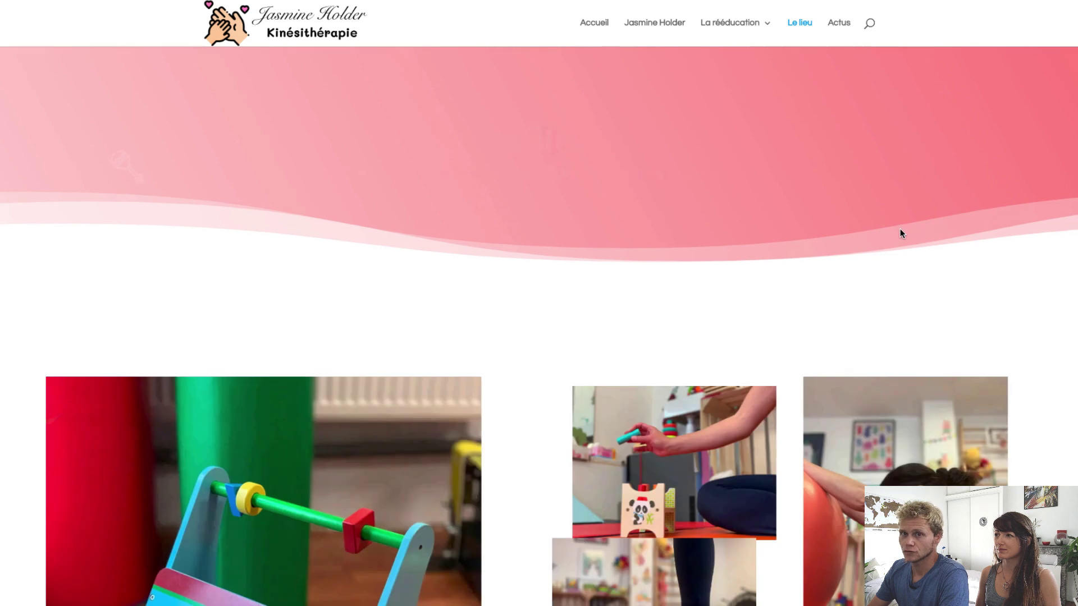
Pan the Le lieu location map toward Koenigshoffen and zoom out several levels
scroll(900, 228, "down", 3)
scroll(900, 234, "down", 10)
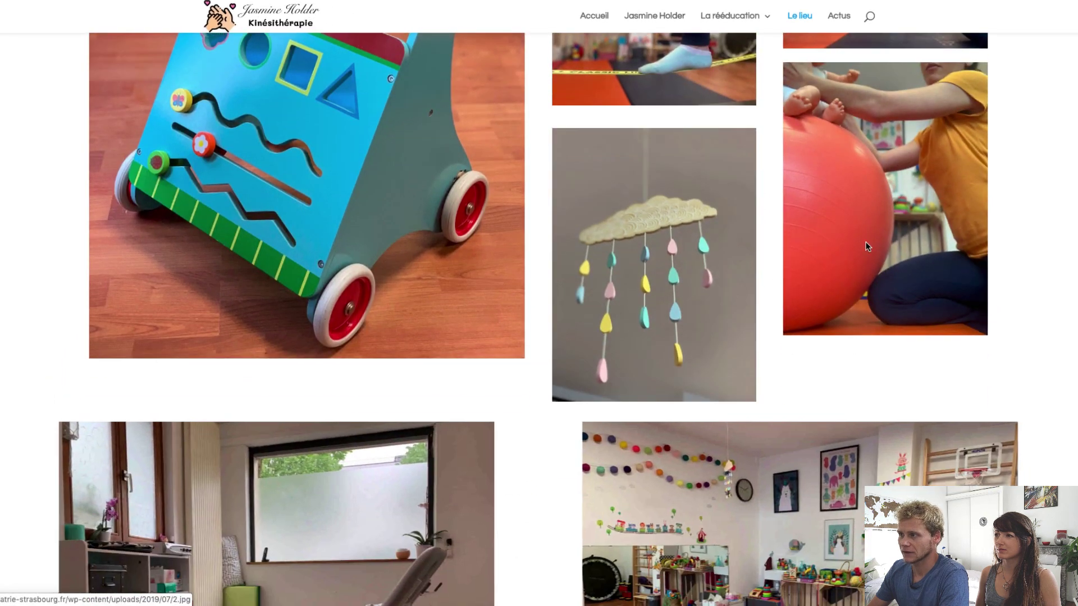
scroll(824, 281, "down", 4)
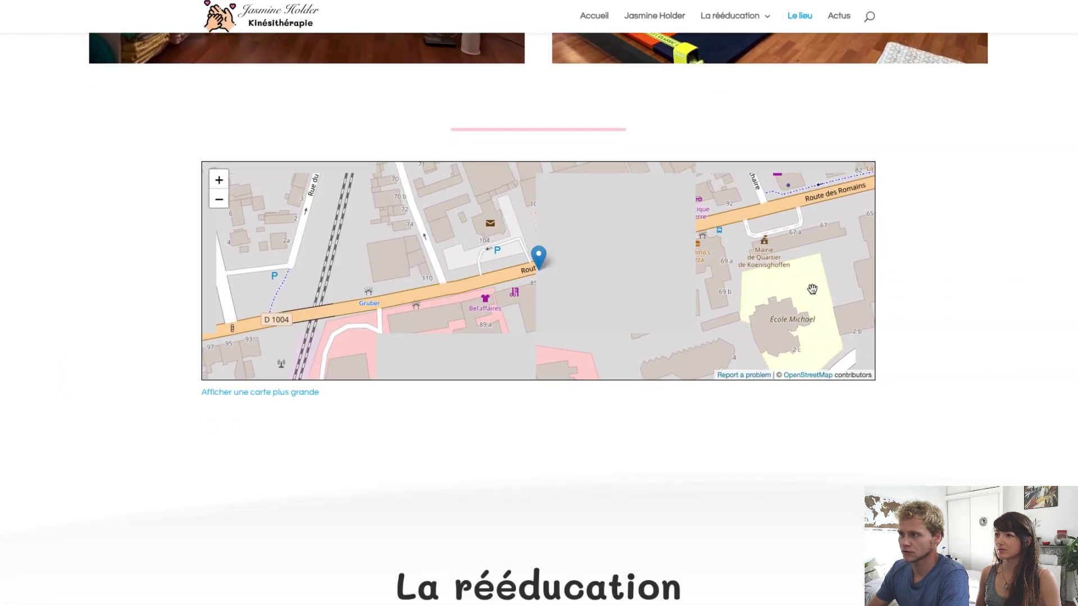
left_click_drag(253, 222, 293, 277)
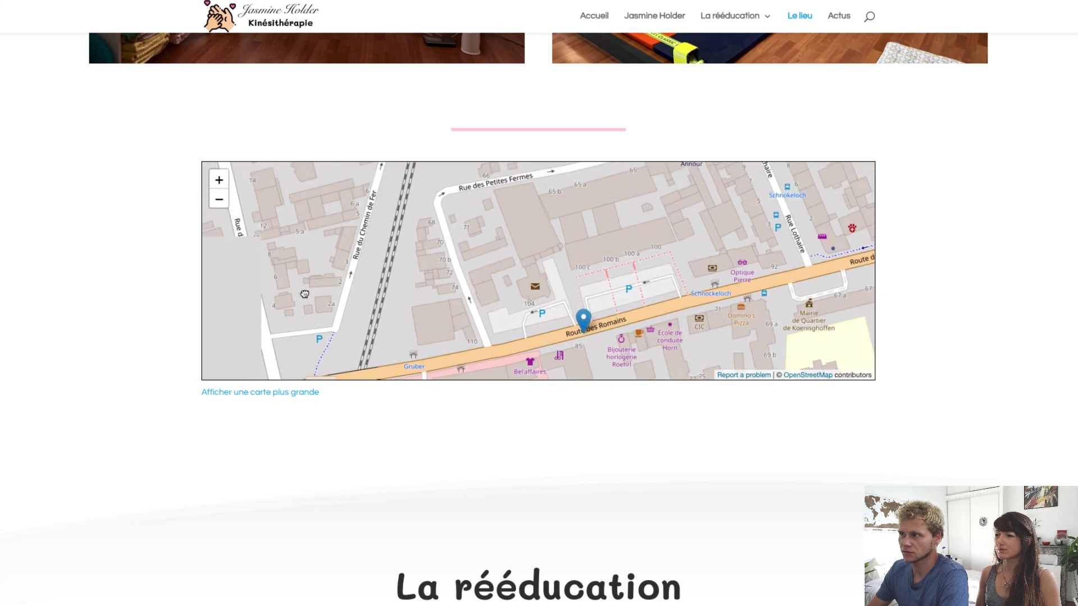
left_click(218, 201)
left_click(219, 200)
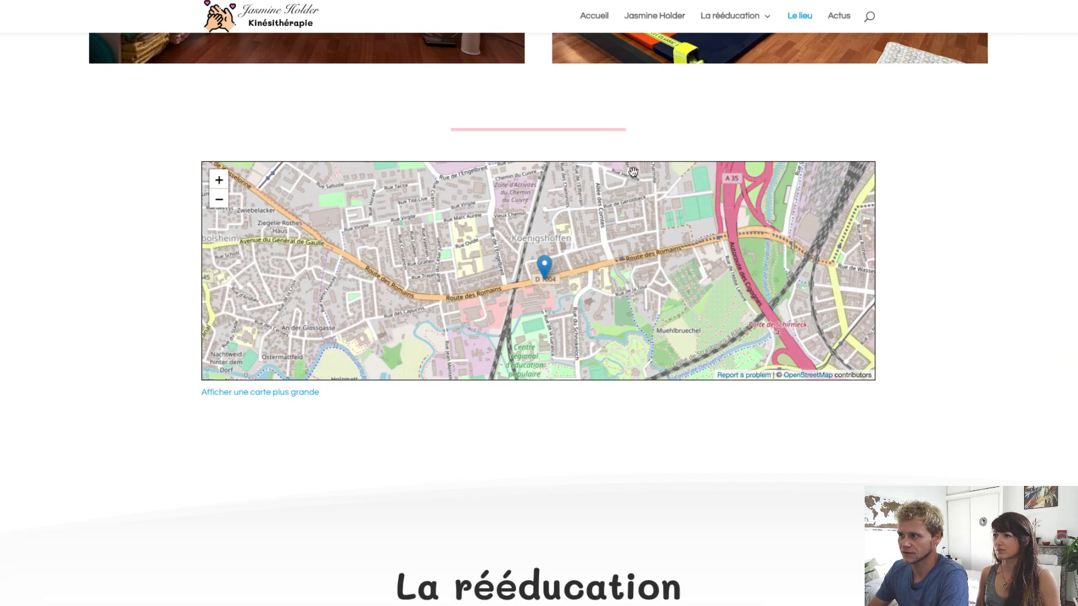
left_click_drag(628, 233, 487, 339)
left_click(218, 200)
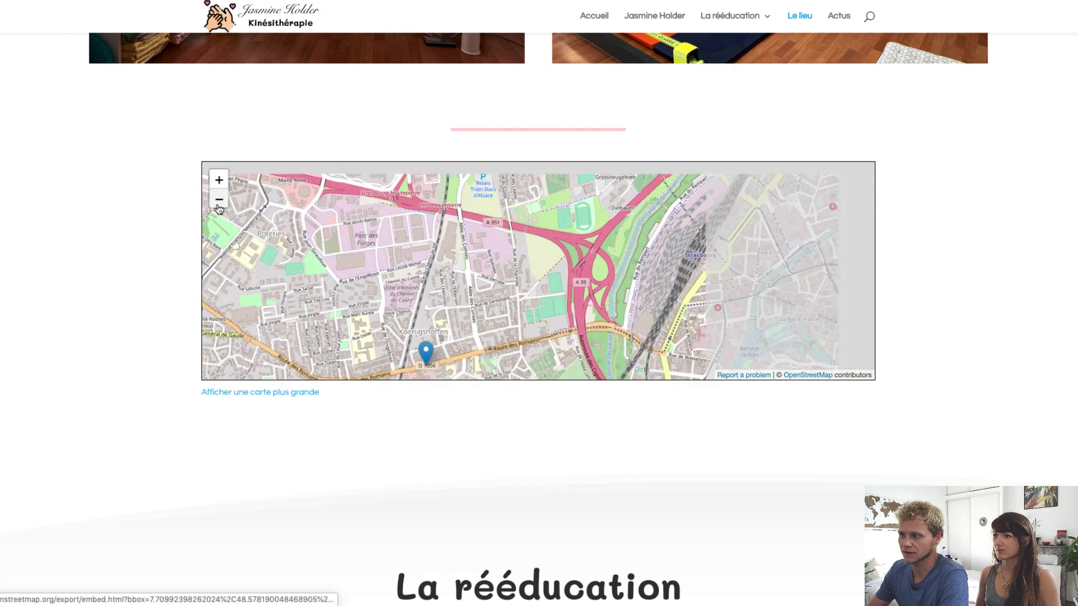
left_click(218, 200)
Open the Torticolis & Plagiocéphalie page from the green EN SAVOIR + button and scroll through it
scroll(885, 449, "down", 10)
scroll(884, 452, "down", 2)
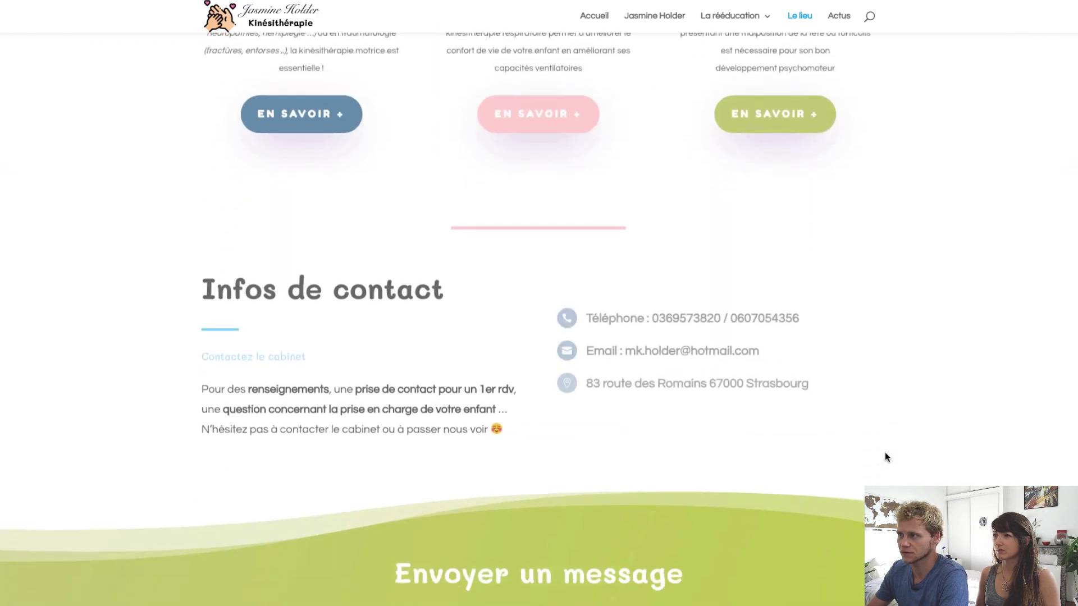
scroll(885, 452, "up", 5)
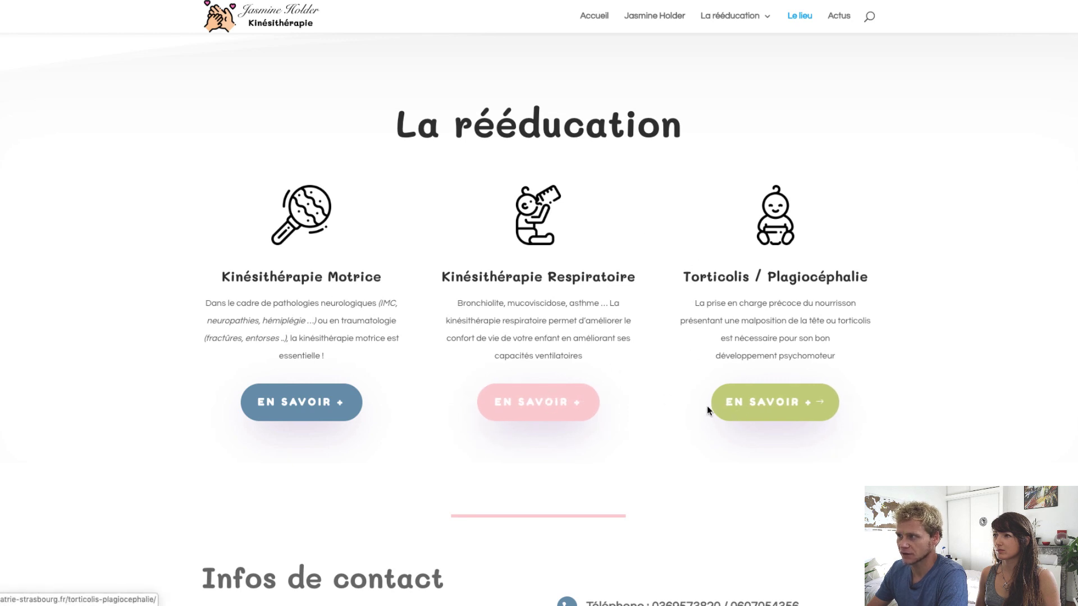
left_click(760, 409)
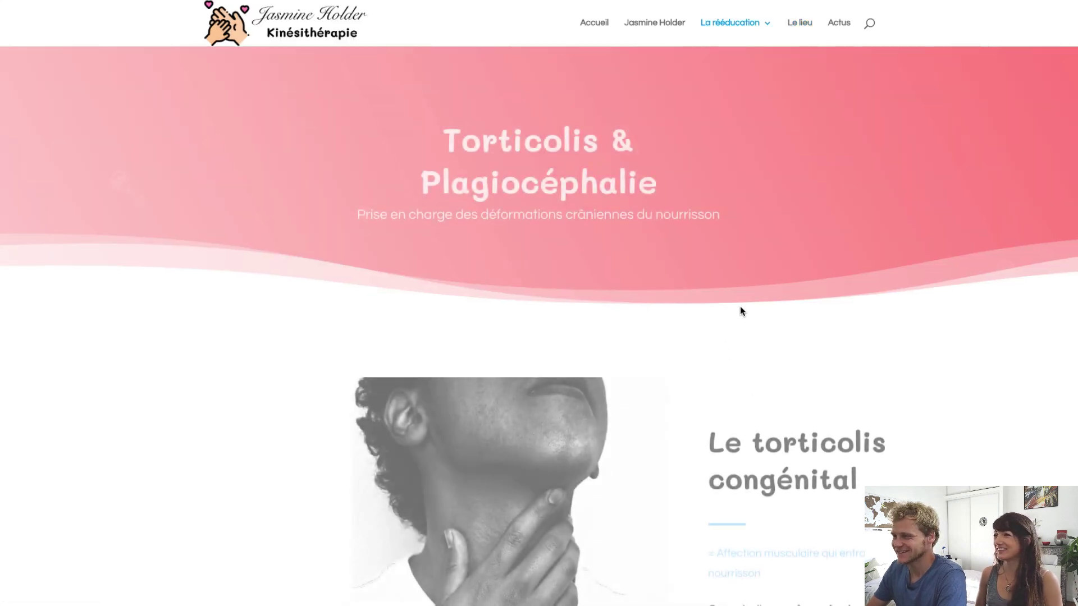
scroll(621, 318, "down", 5)
scroll(619, 320, "down", 10)
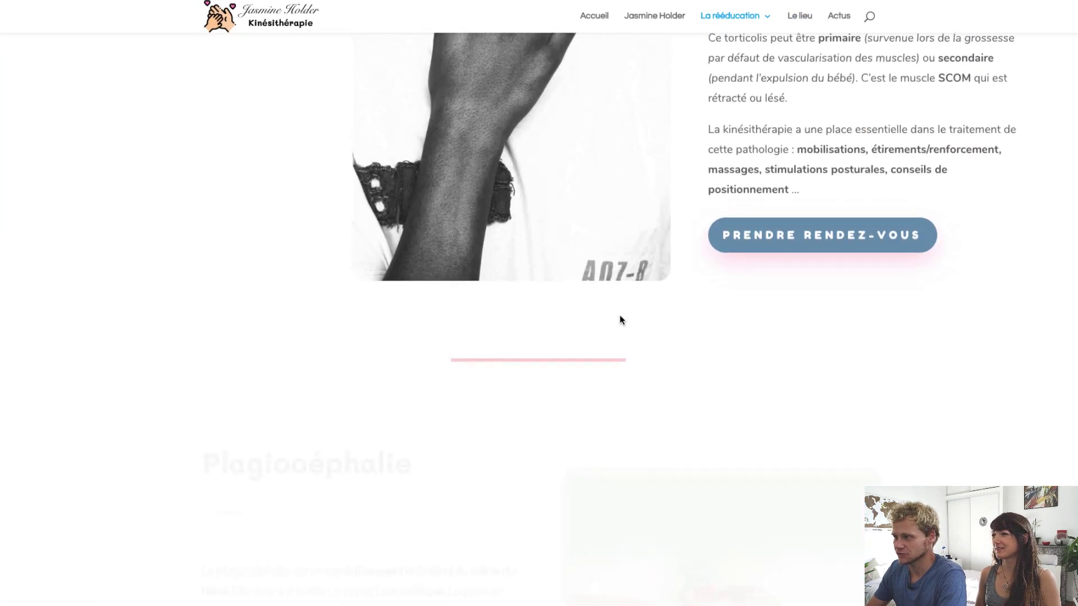
scroll(620, 315, "down", 8)
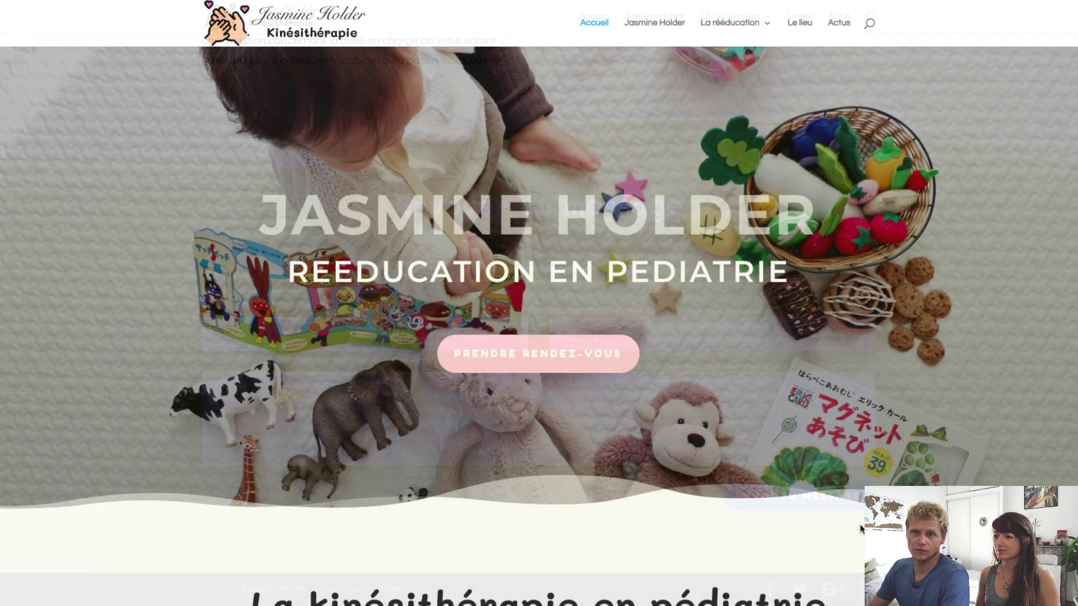
Scroll down through the Accueil home page sections and back up
scroll(860, 528, "down", 4)
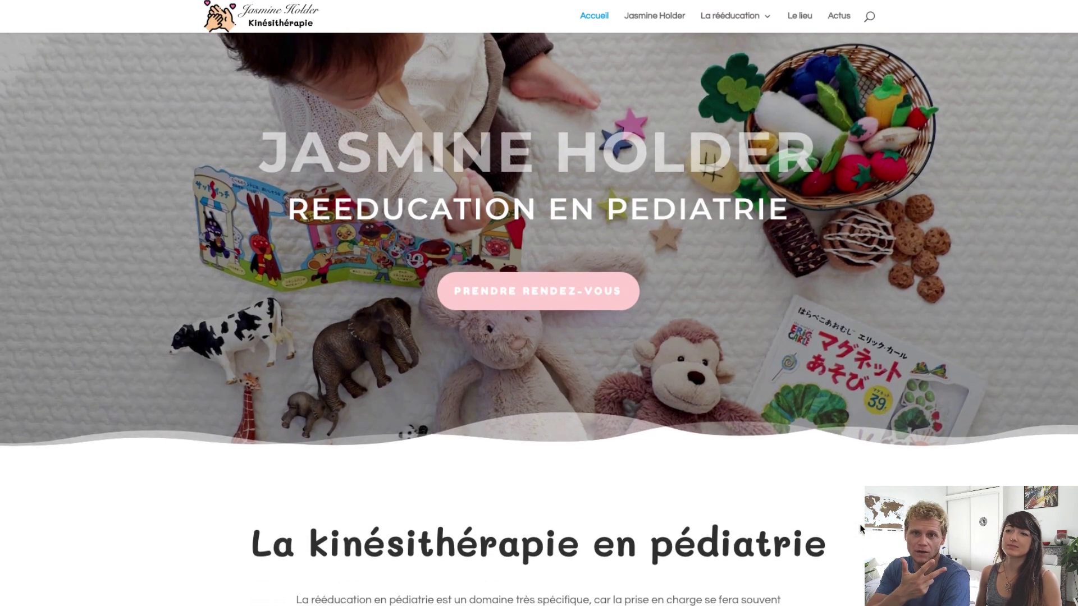
scroll(860, 528, "down", 10)
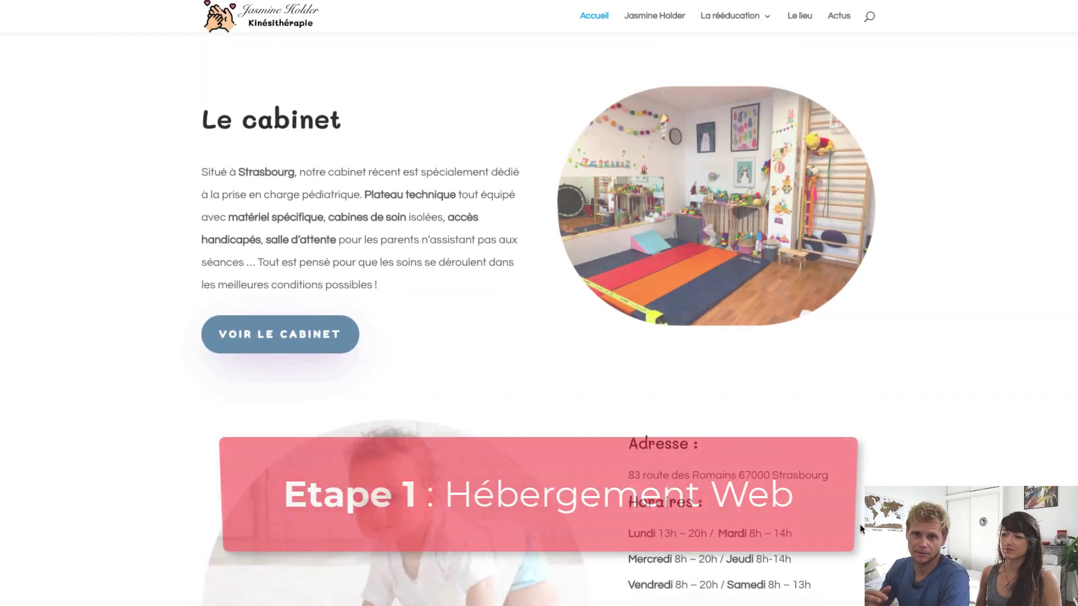
scroll(860, 528, "down", 8)
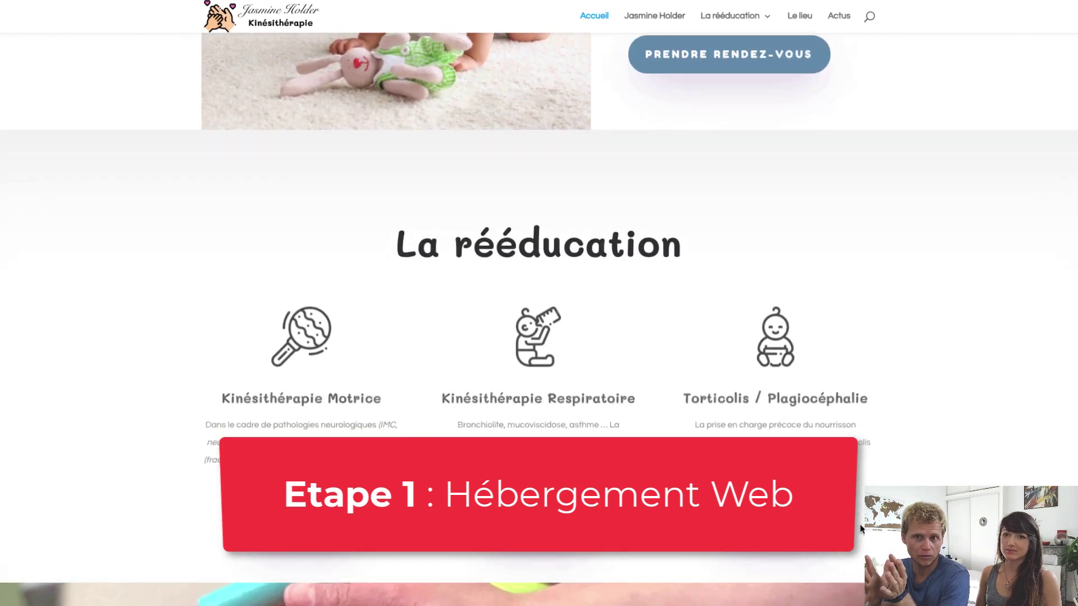
scroll(860, 528, "down", 10)
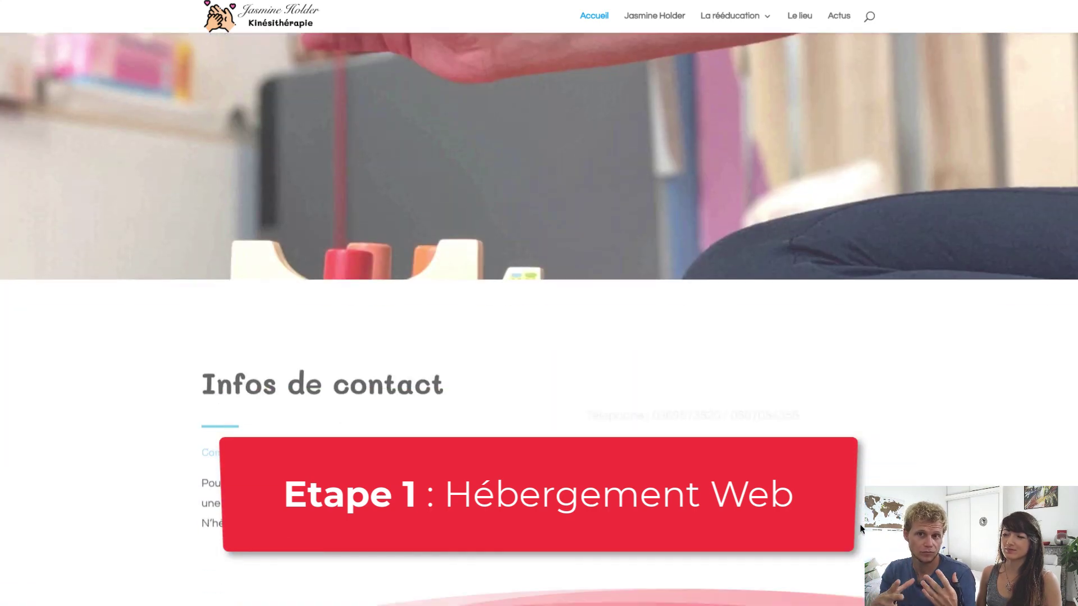
scroll(861, 528, "down", 2)
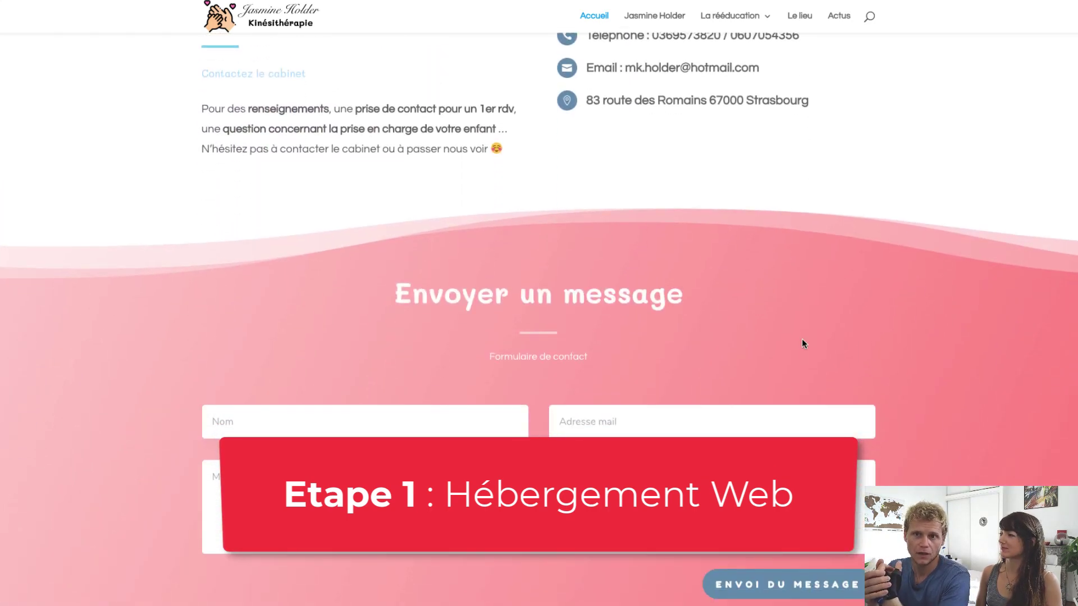
scroll(802, 341, "down", 2)
scroll(802, 340, "up", 15)
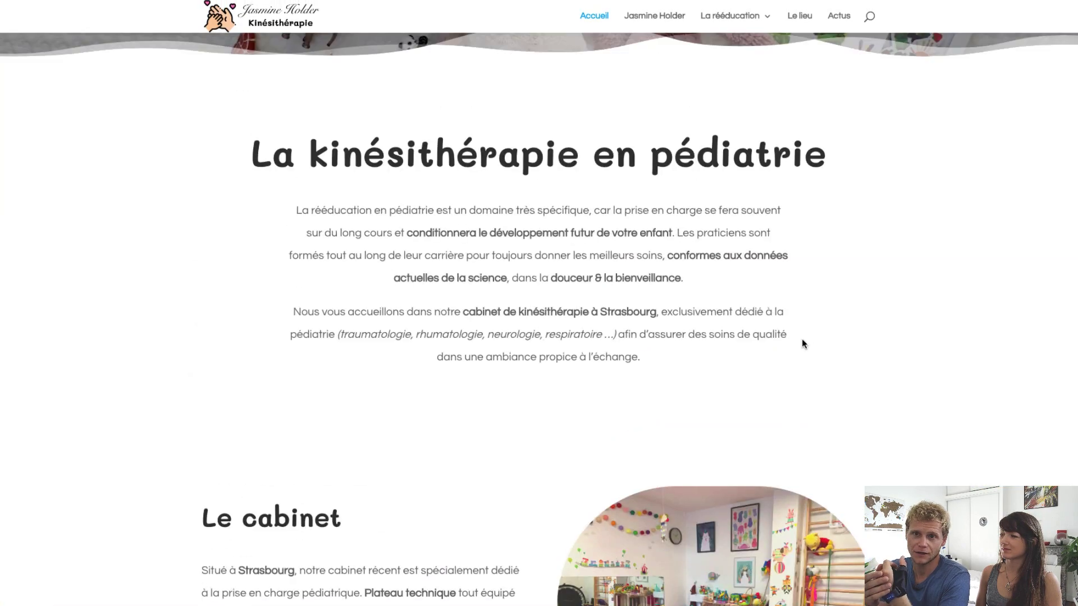
scroll(802, 343, "up", 5)
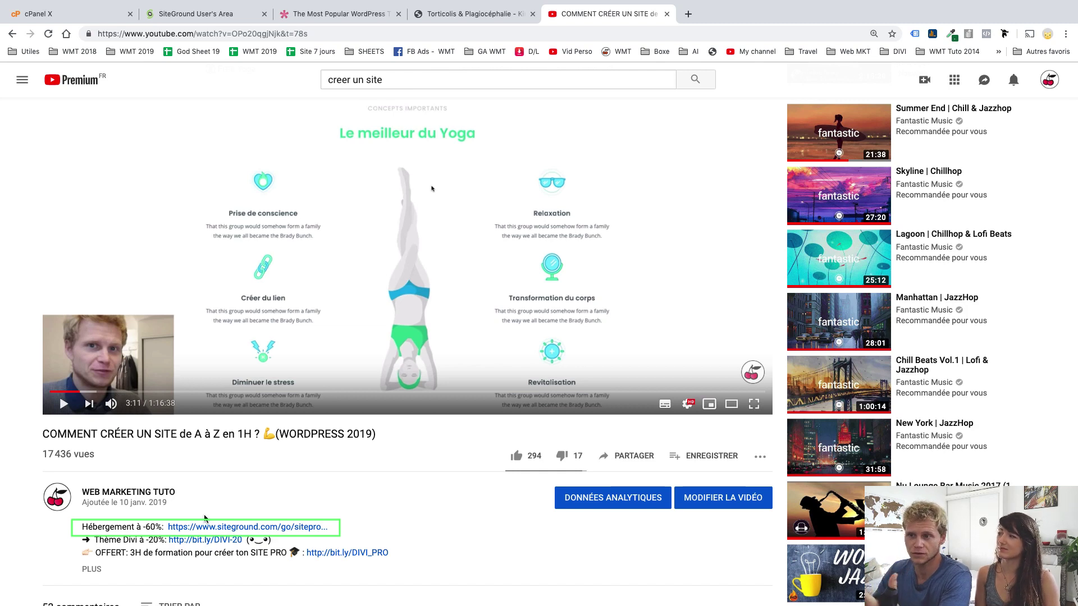
Open the discounted SiteGround offer and check SiteGround's listing on wordpress.org/hosting
left_click(264, 528)
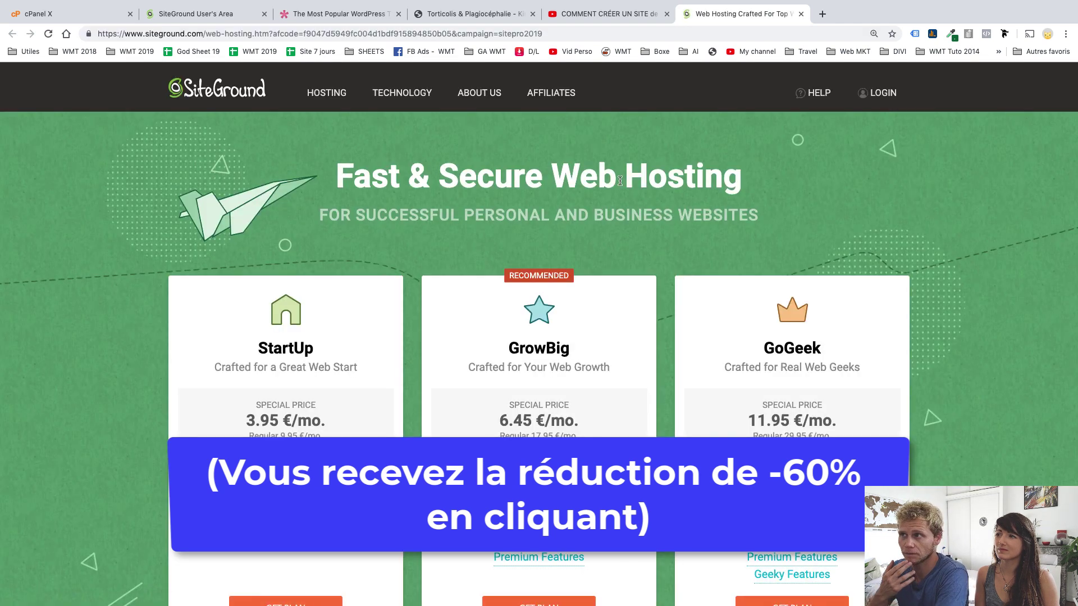
left_click(822, 16)
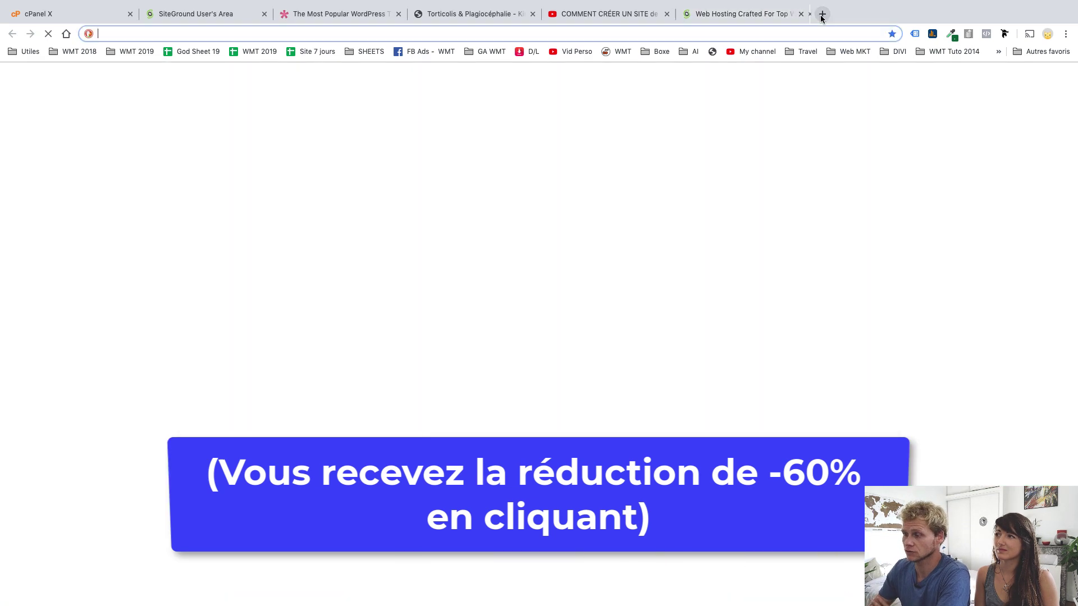
type("wordpress.org/hosting/")
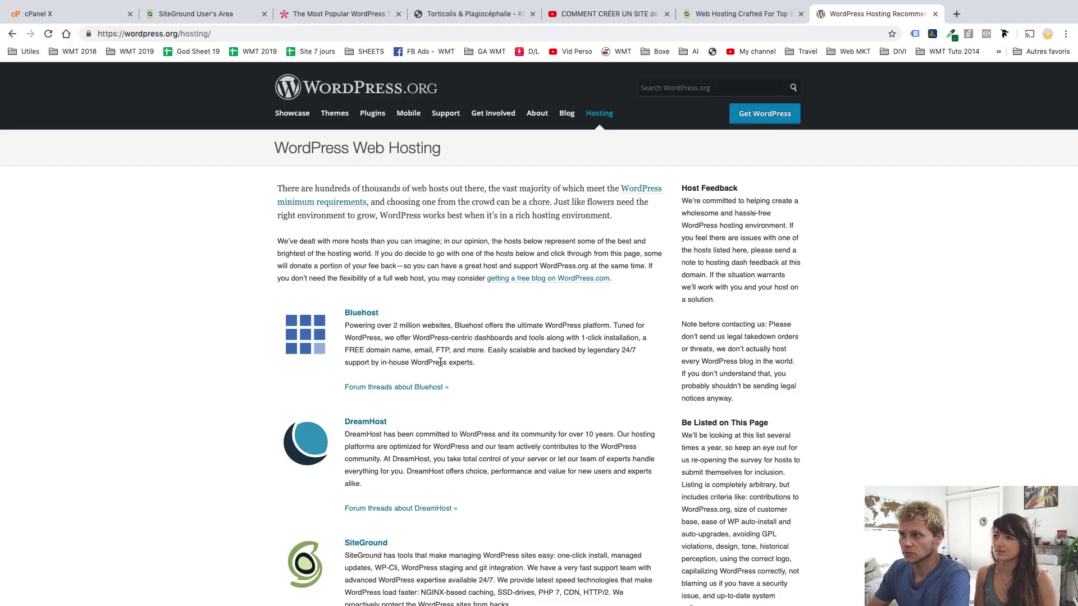
scroll(441, 362, "down", 2)
left_click_drag(389, 427, 338, 431)
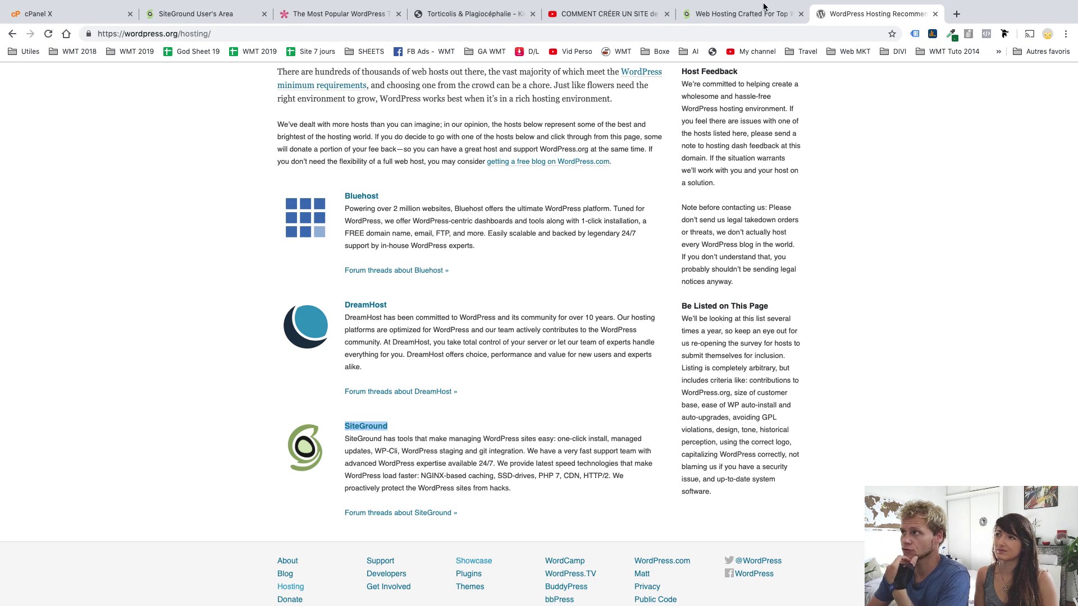
left_click(749, 13)
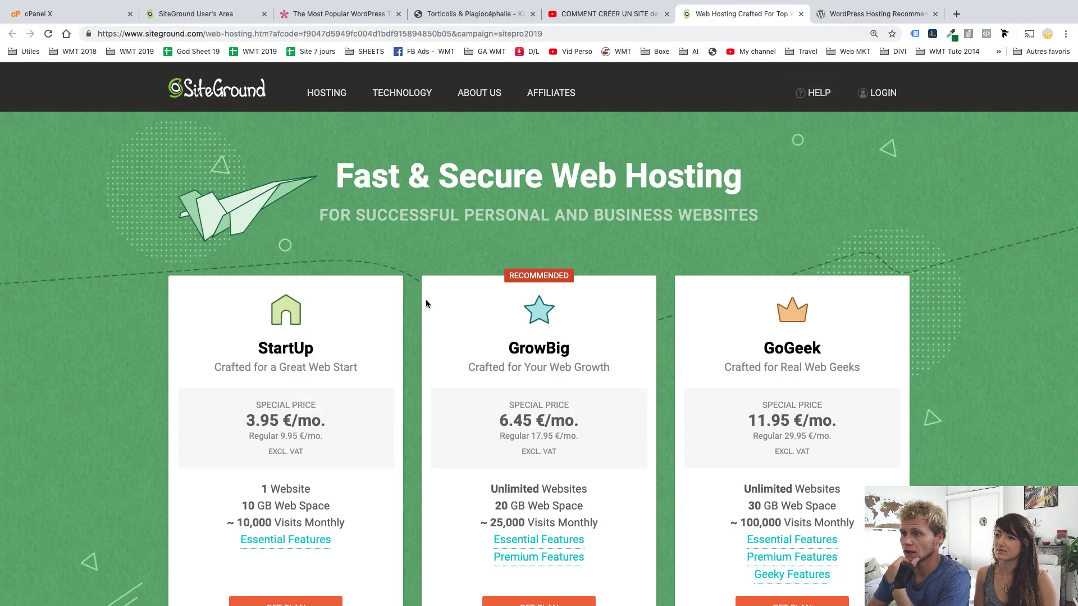
Compare the GrowBig and StartUp plans and order StartUp at 3.95 €/mo
scroll(413, 299, "down", 2)
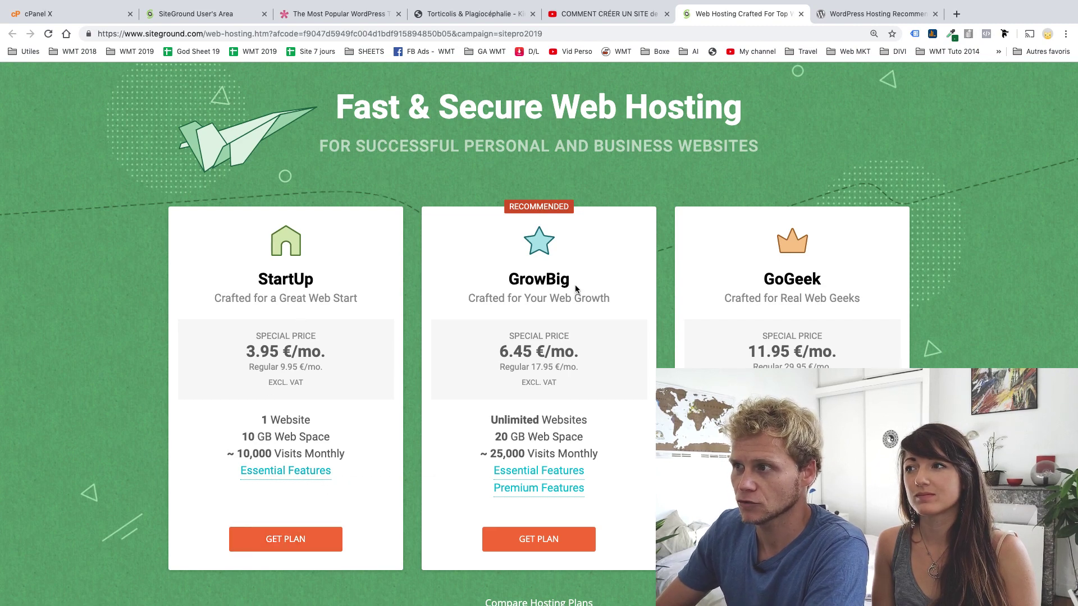
left_click_drag(583, 289, 508, 281)
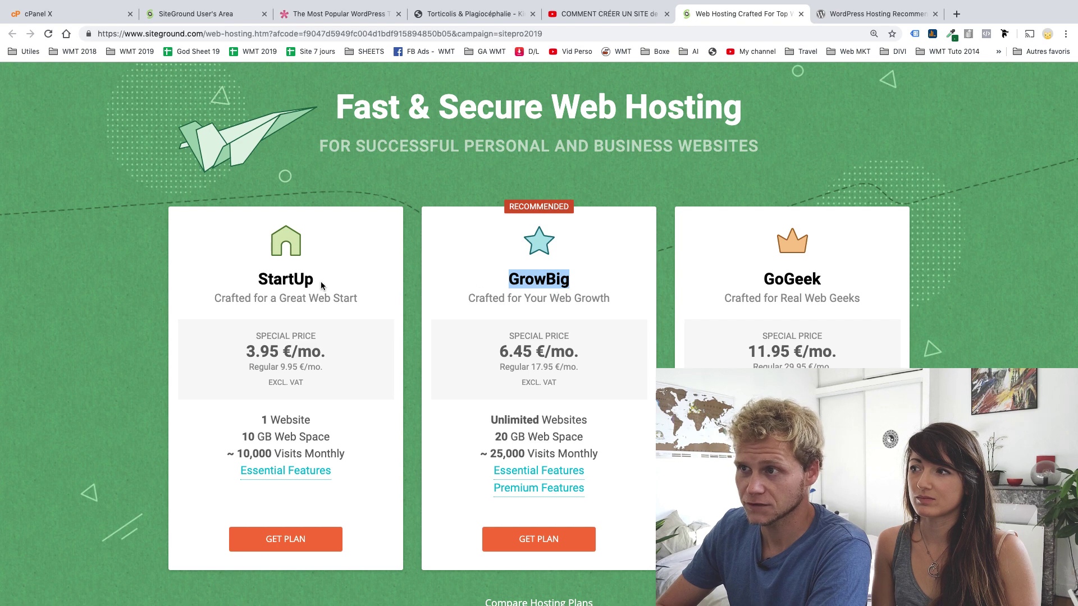
double_click(300, 280)
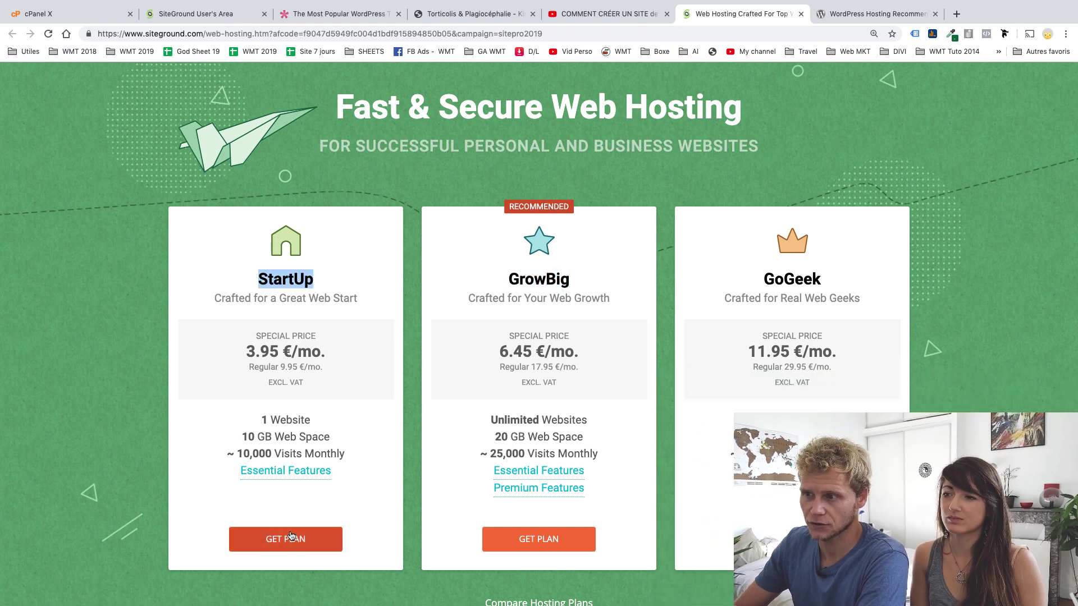
left_click(289, 537)
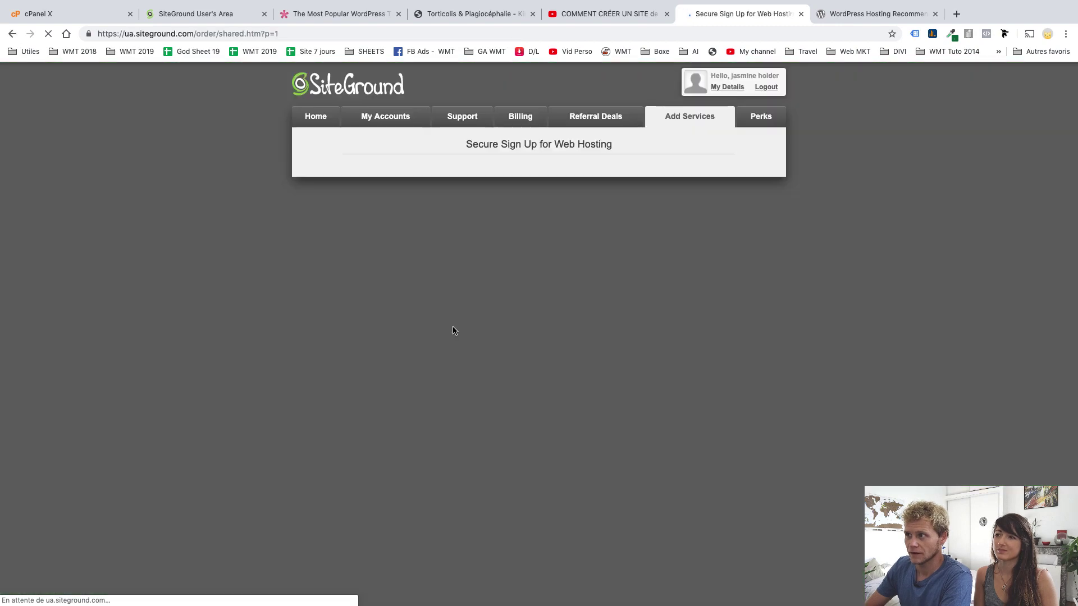
Enter the site's new domain name in the sign-up form and choose the .fr extension
scroll(673, 400, "down", 1)
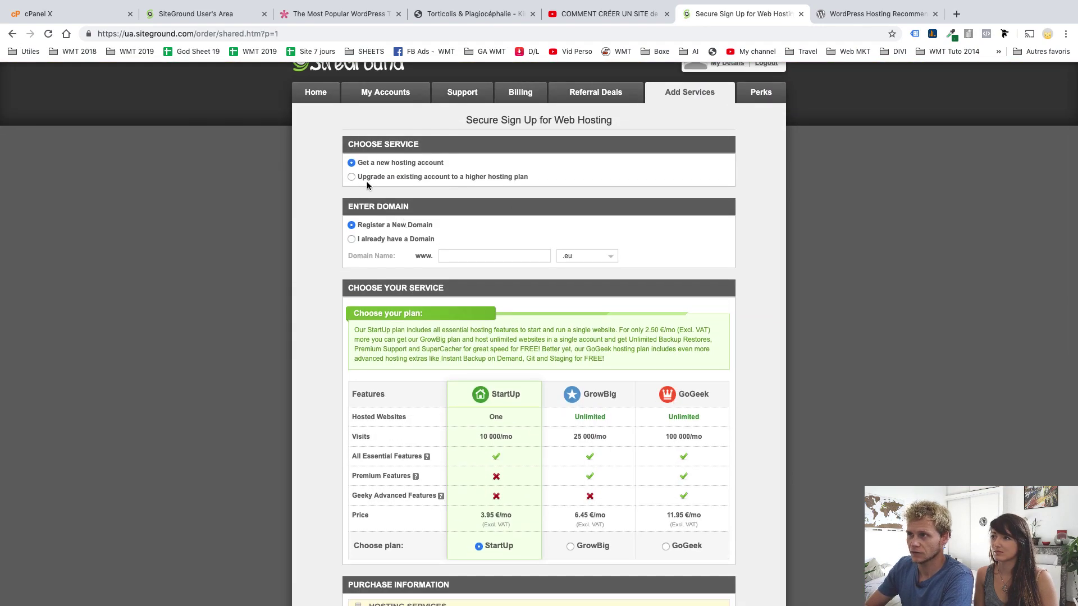
left_click_drag(366, 164, 430, 164)
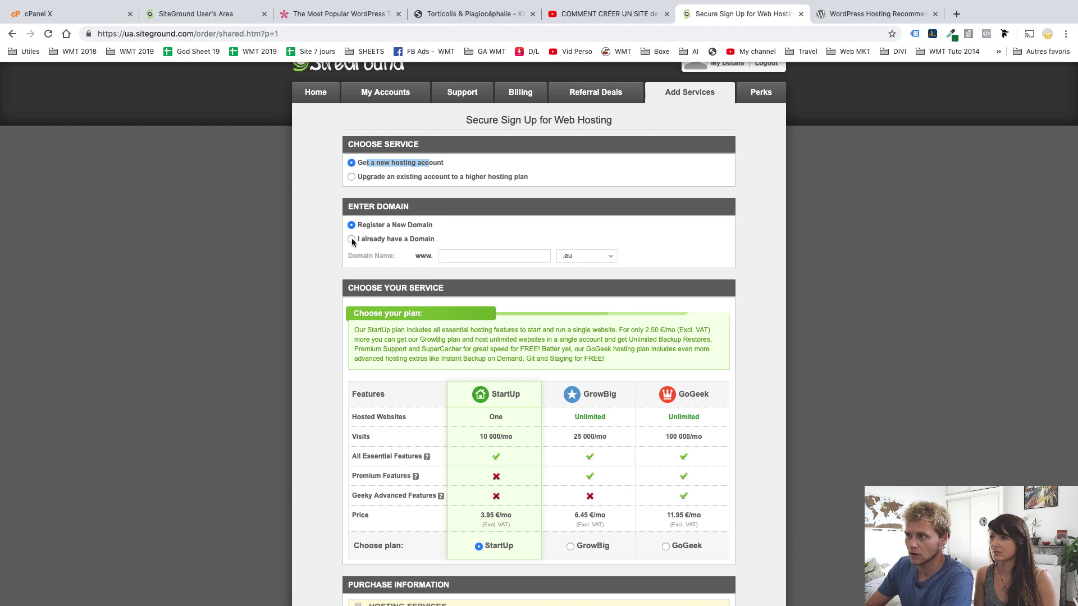
left_click(463, 254)
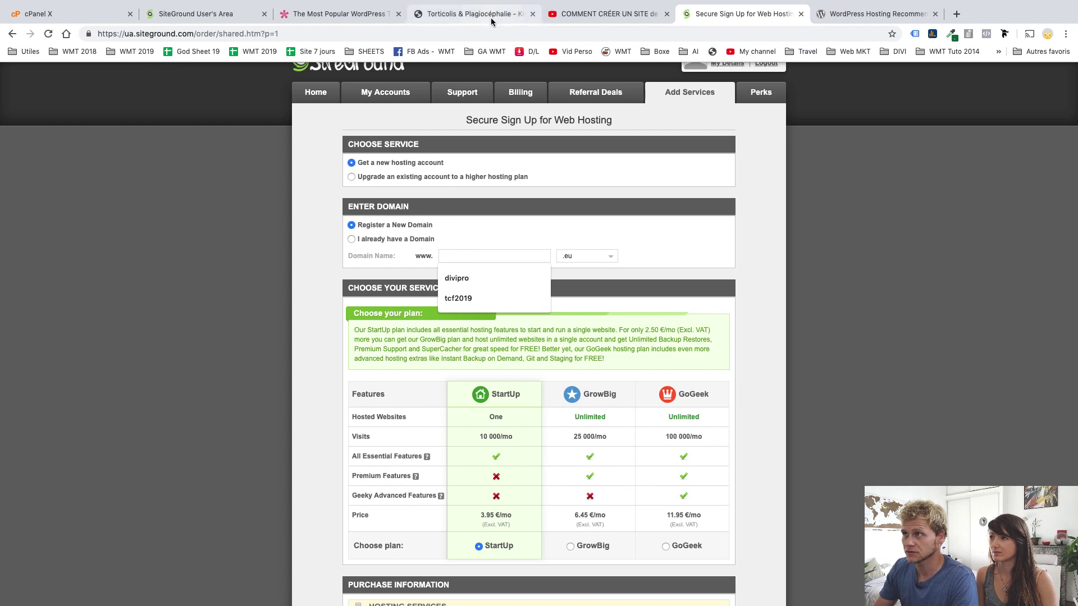
left_click(474, 14)
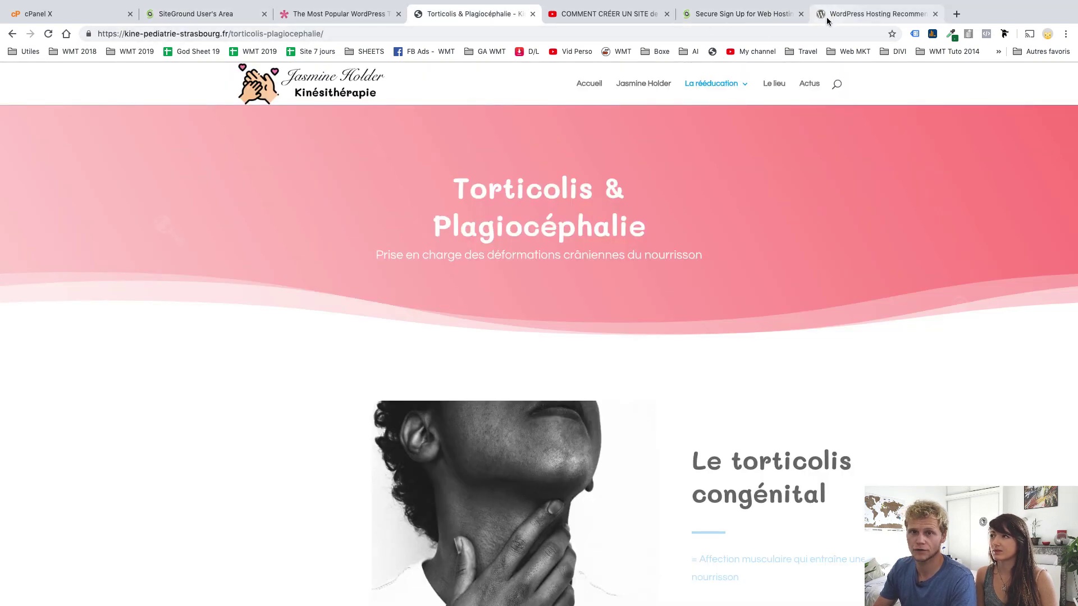
left_click(717, 12)
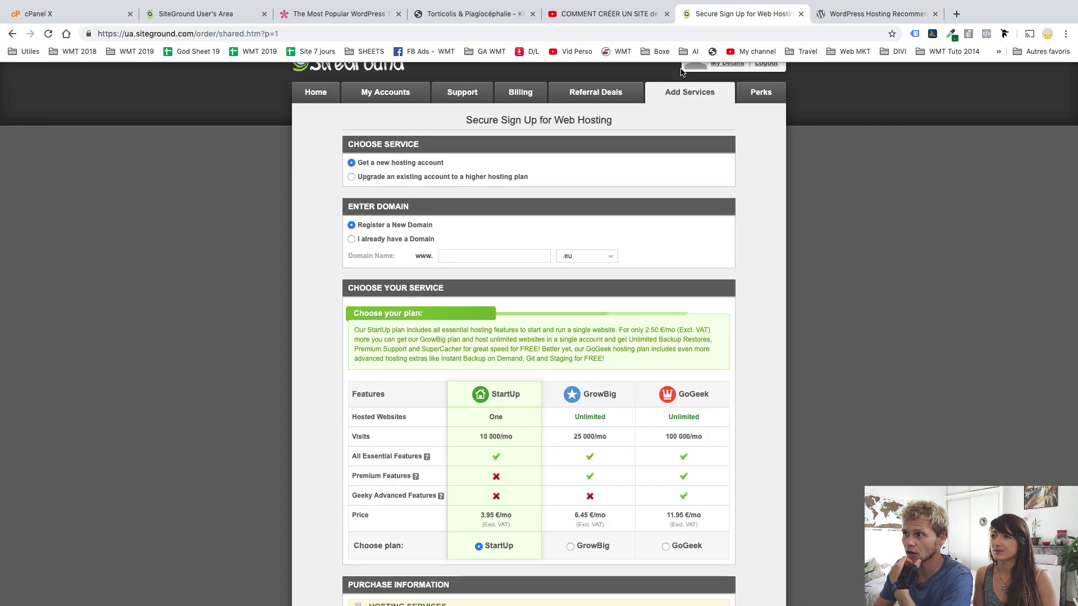
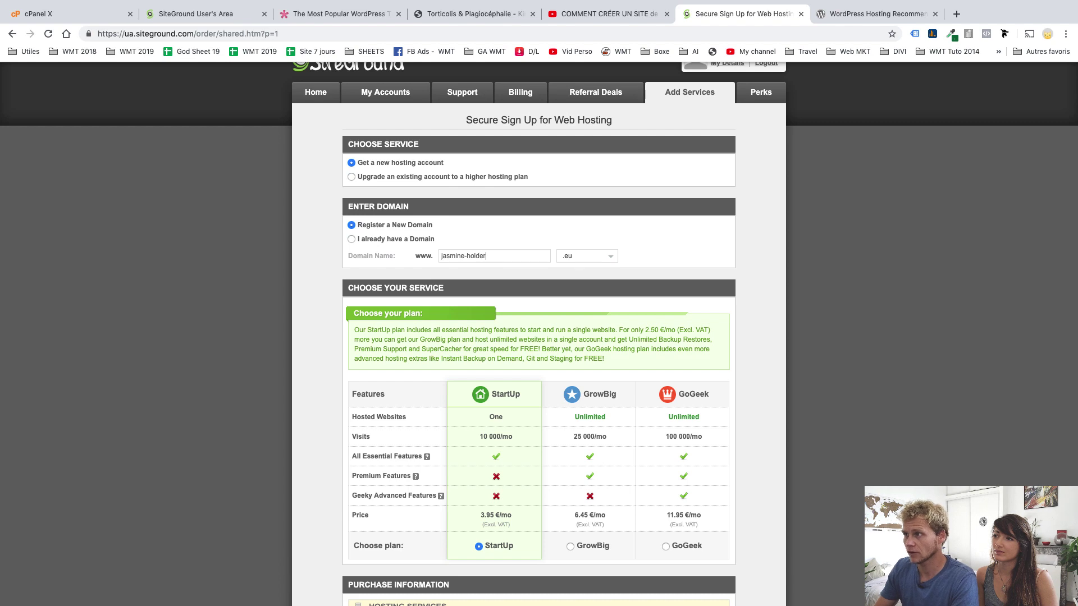
left_click(593, 260)
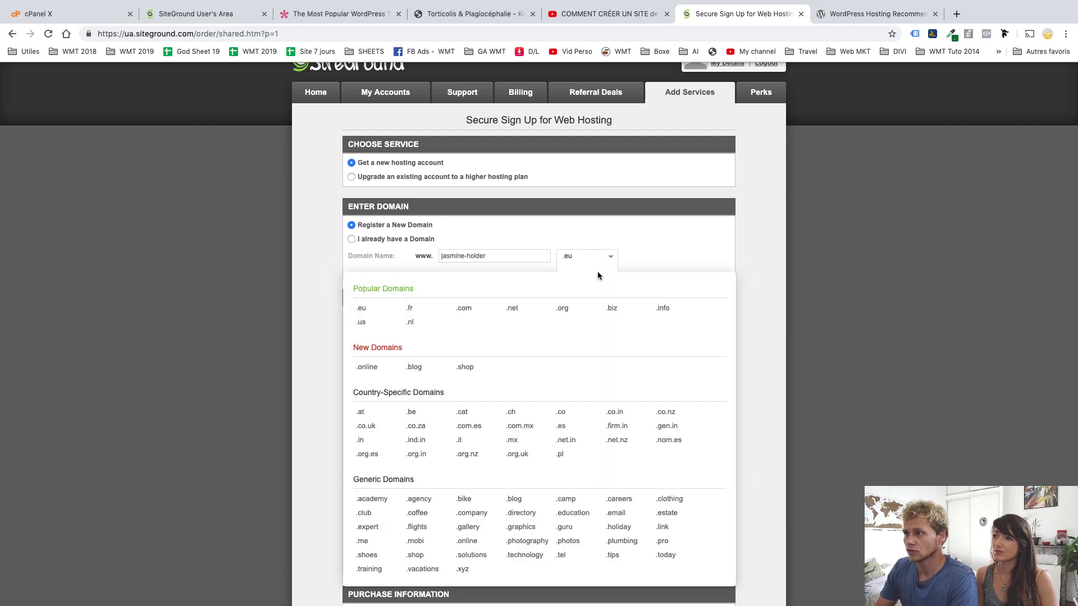
left_click(416, 312)
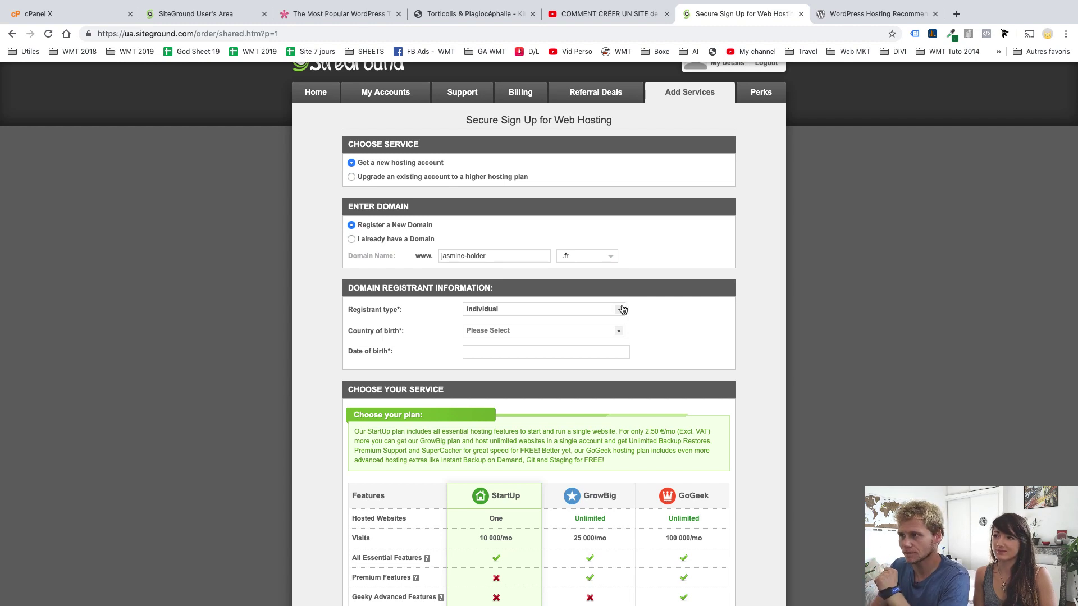
left_click(614, 310)
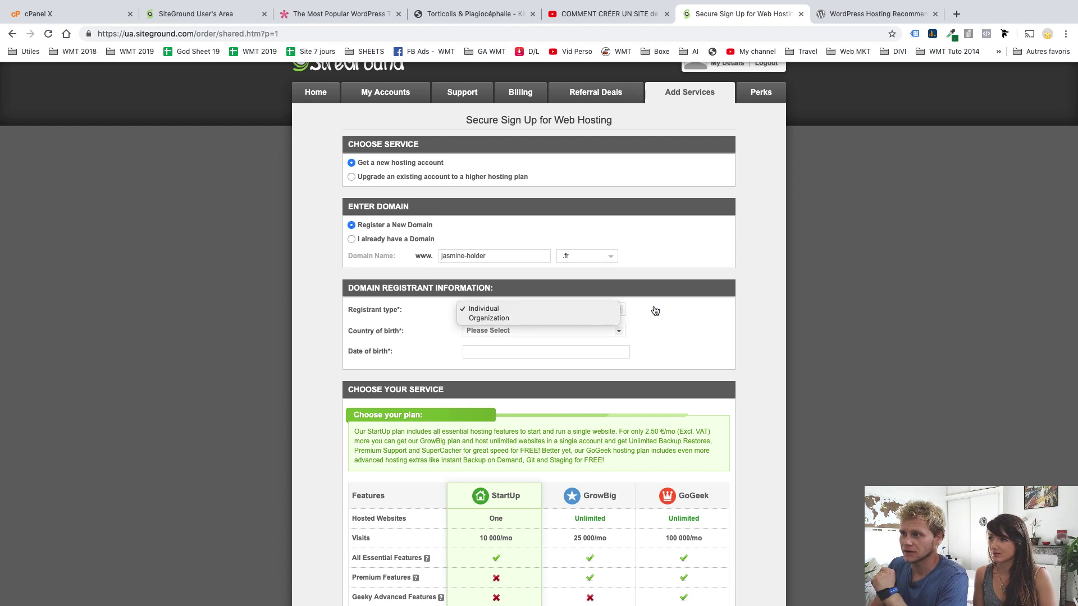
left_click(628, 313)
left_click(601, 312)
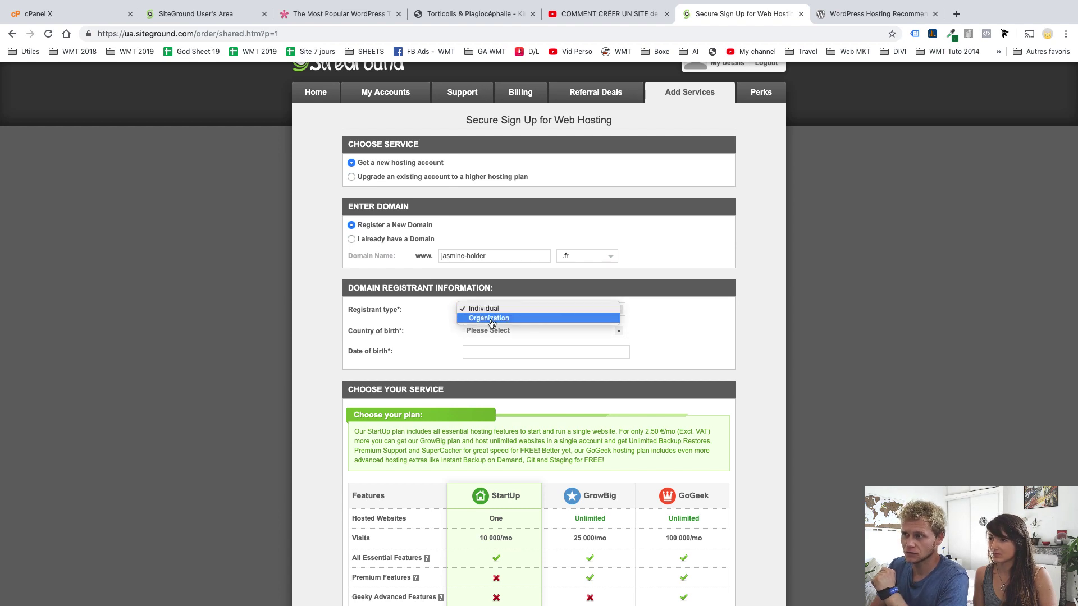
left_click(687, 317)
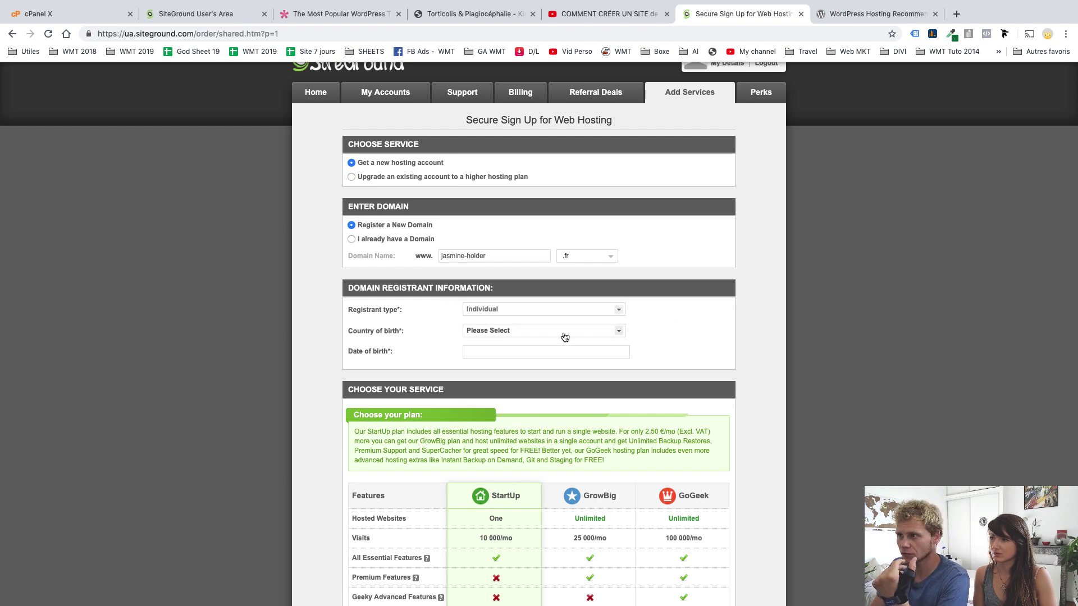
left_click(565, 352)
scroll(565, 352, "down", 5)
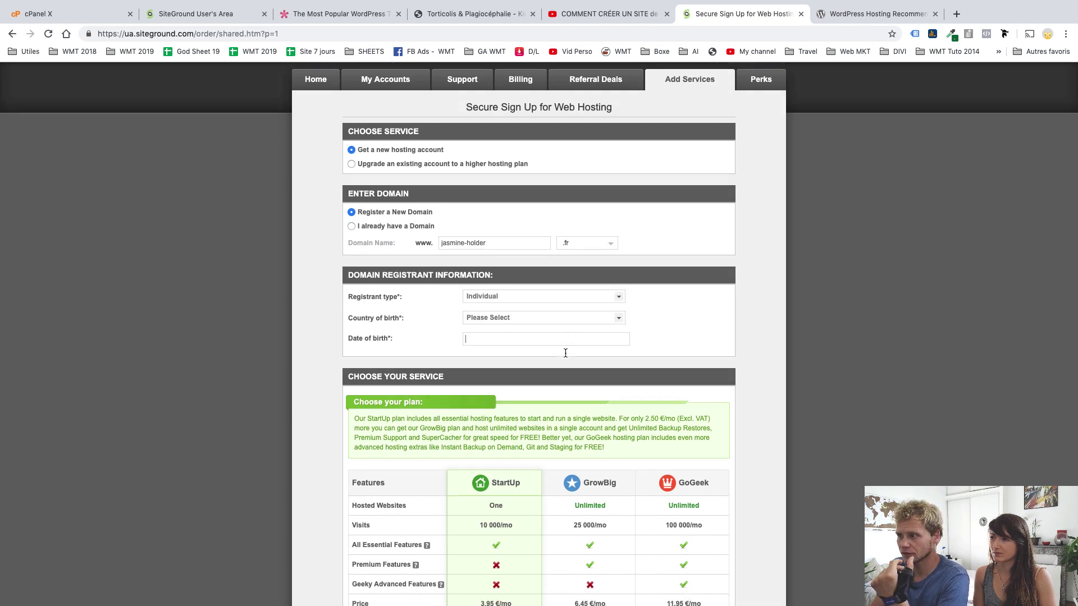
scroll(580, 400, "down", 4)
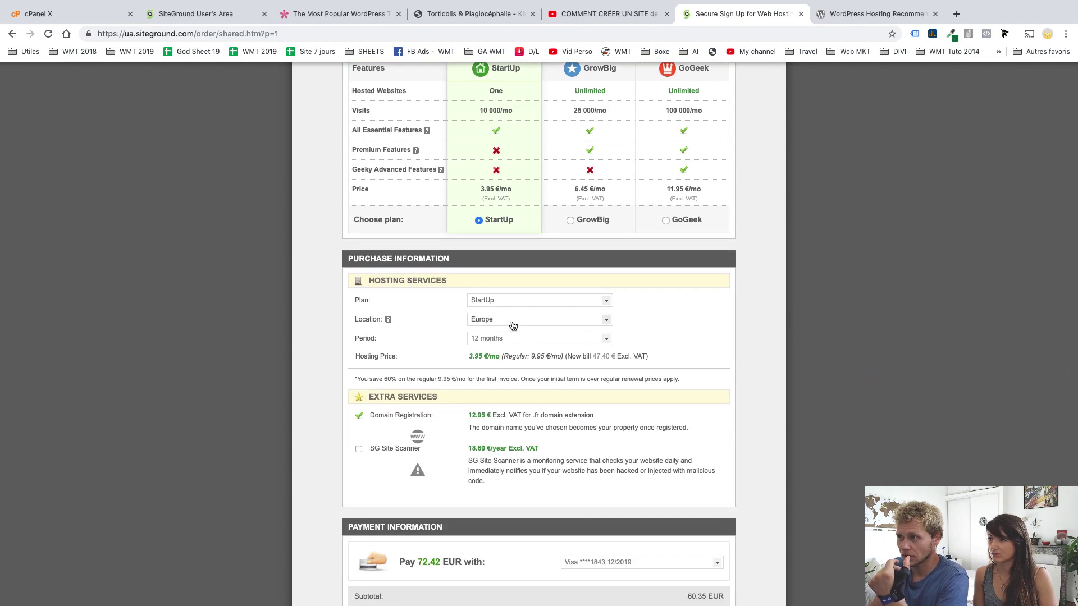
left_click(505, 338)
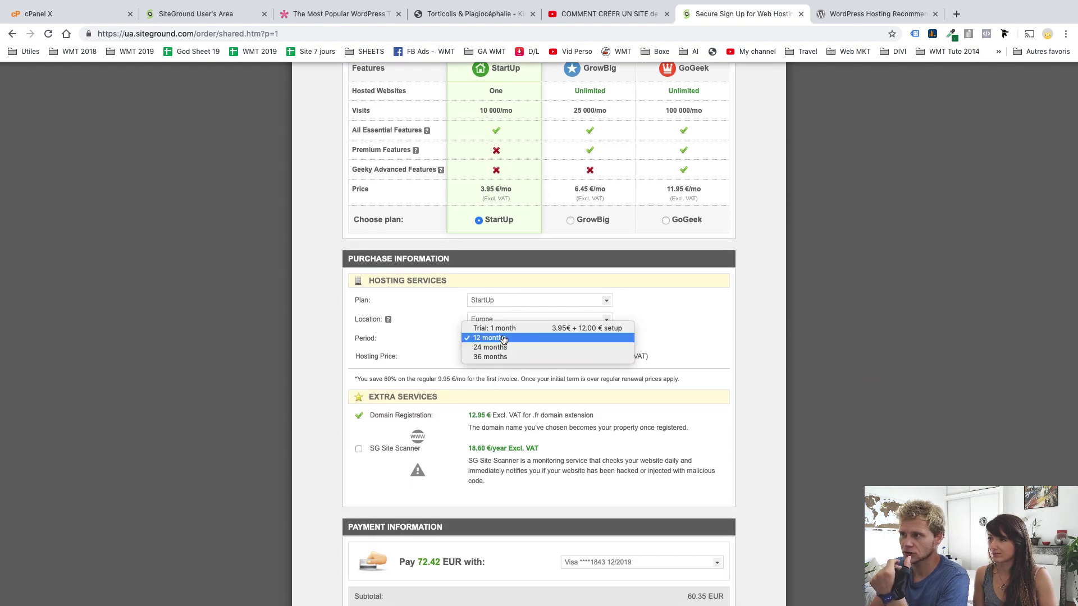
left_click(503, 338)
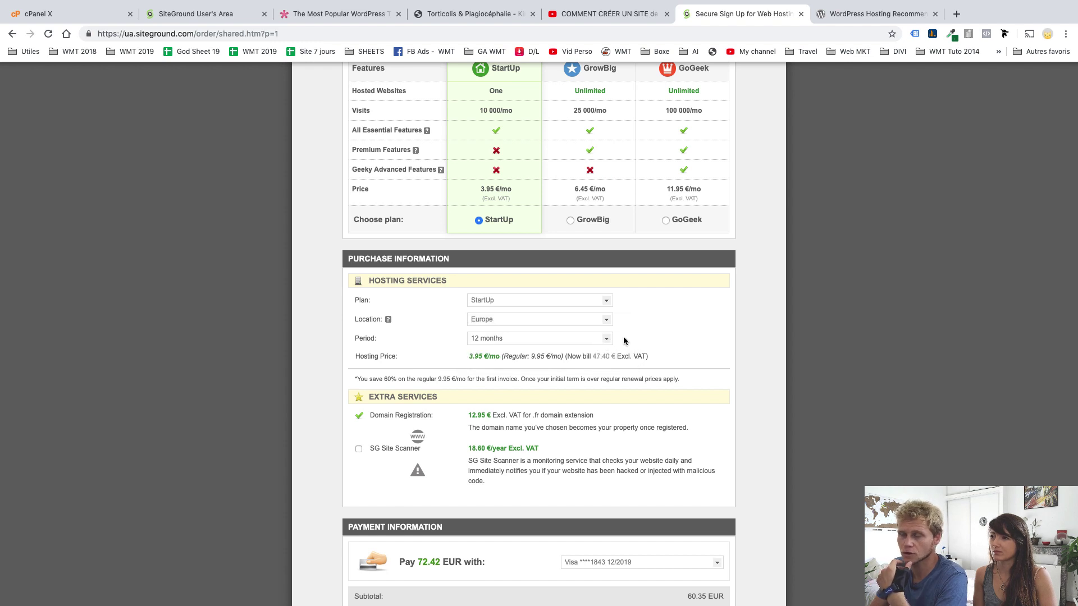
scroll(626, 336, "down", 1)
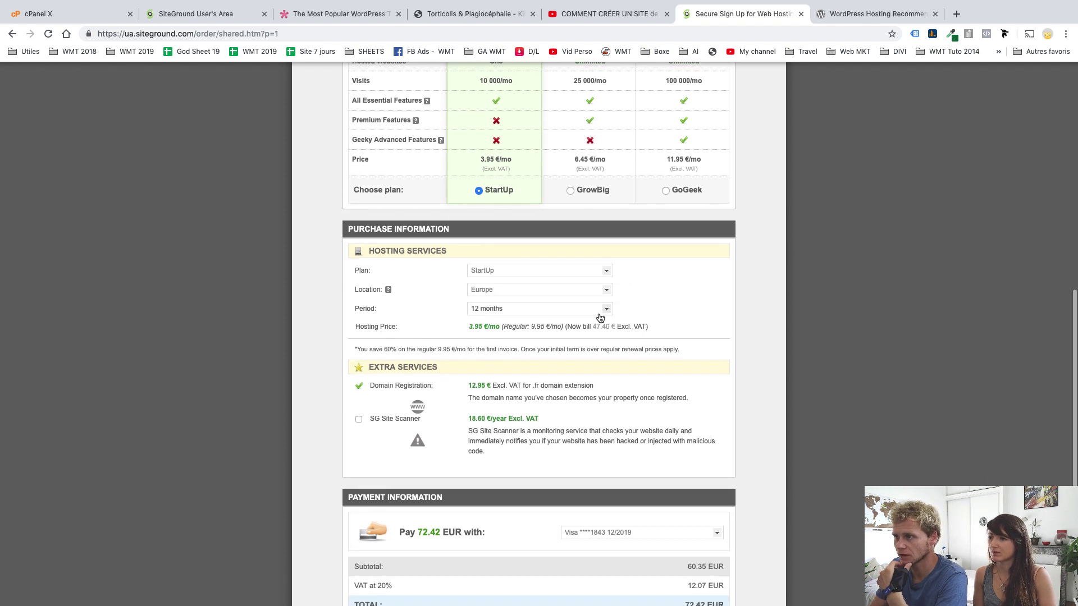
left_click(512, 298)
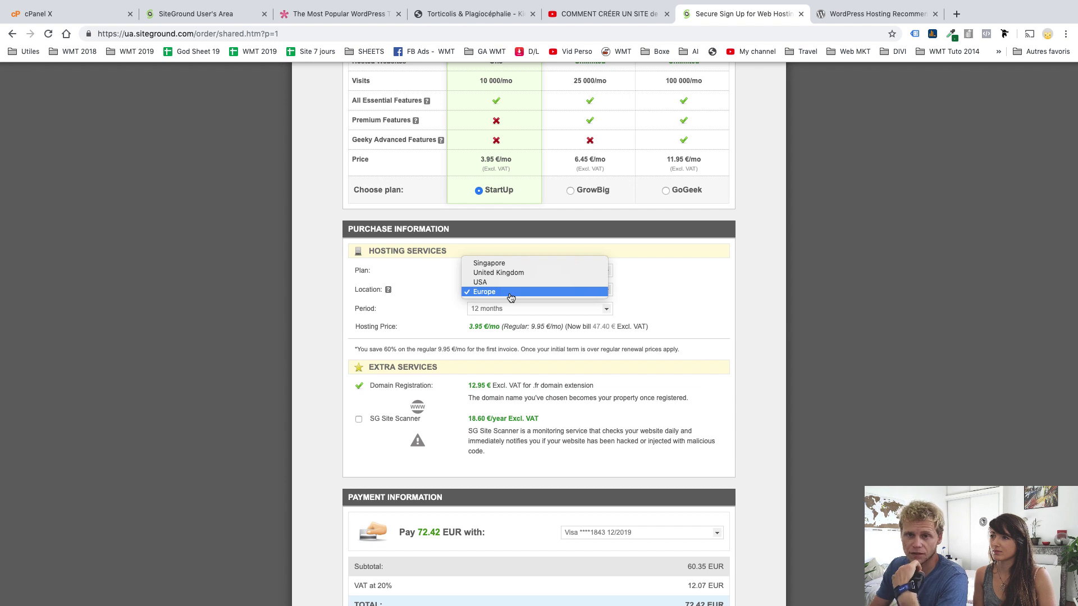
left_click(653, 289)
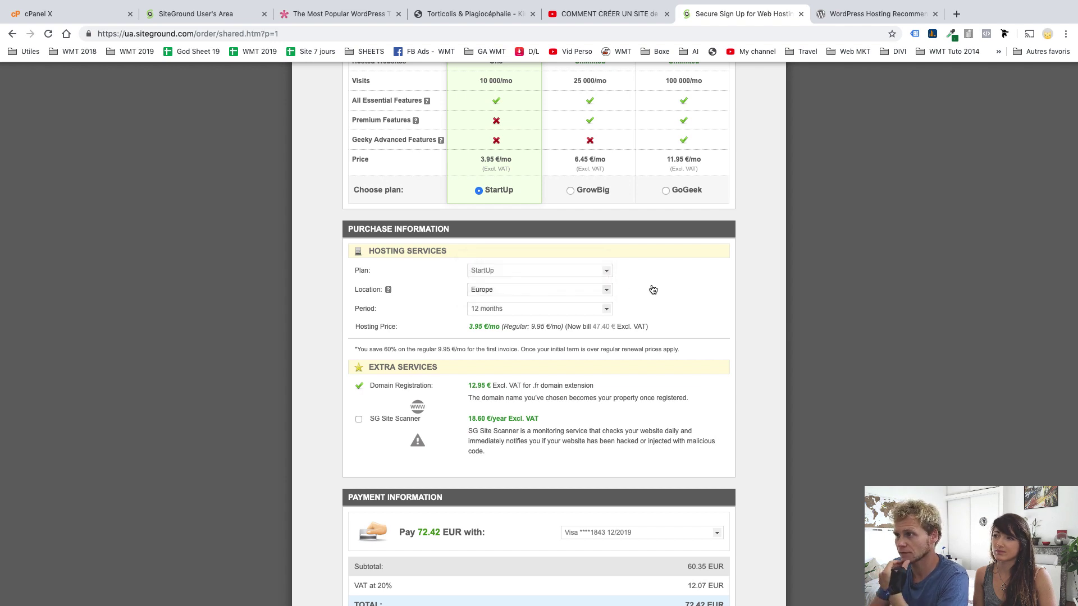
scroll(643, 293, "down", 3)
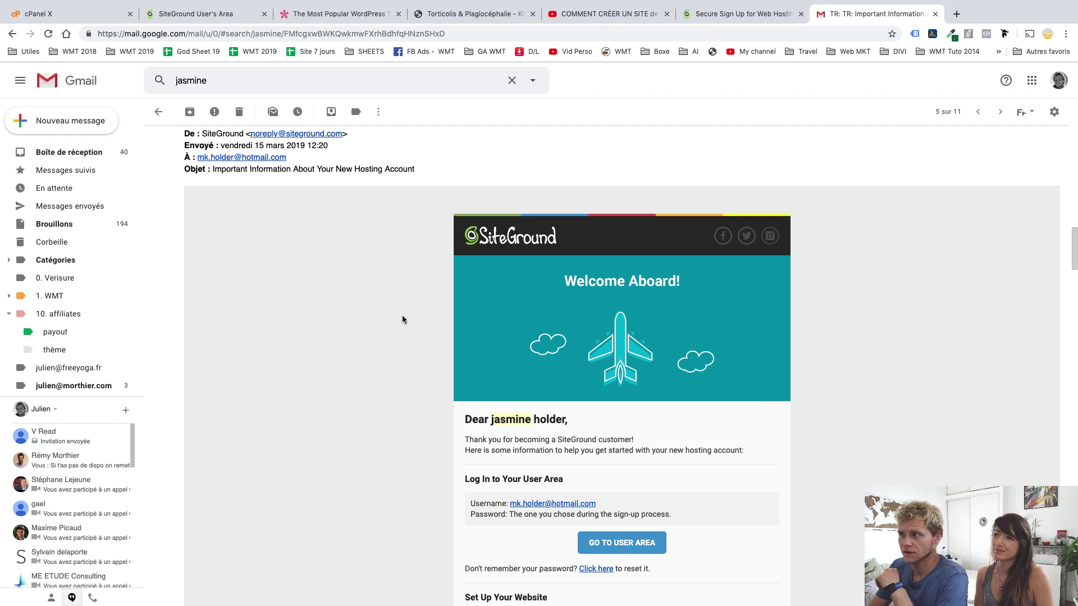
Copy the account username from the SiteGround welcome email and go to the User Area
scroll(400, 318, "down", 3)
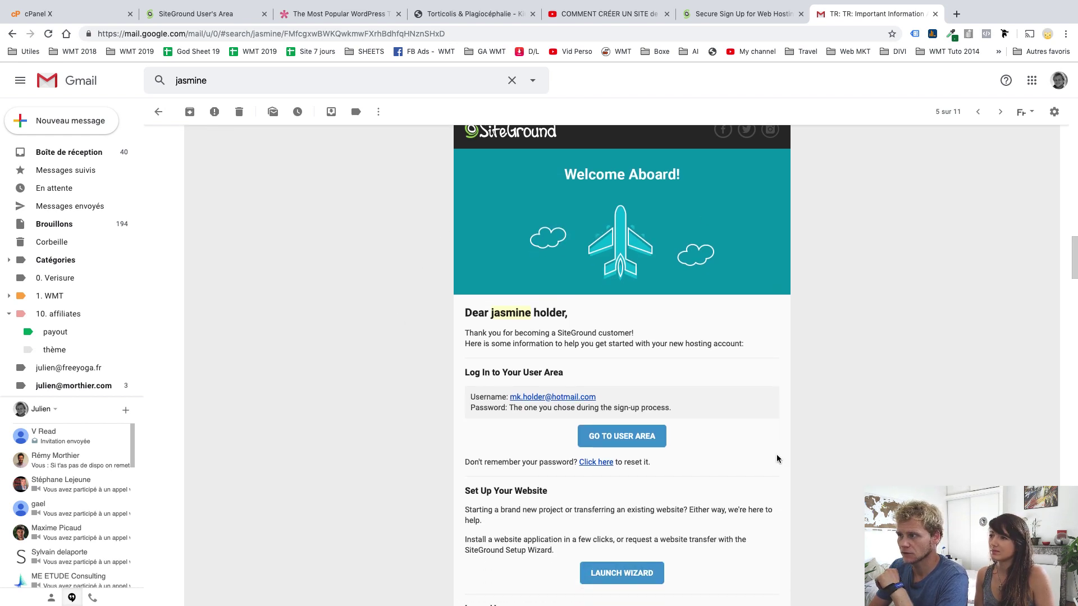
scroll(653, 344, "up", 1)
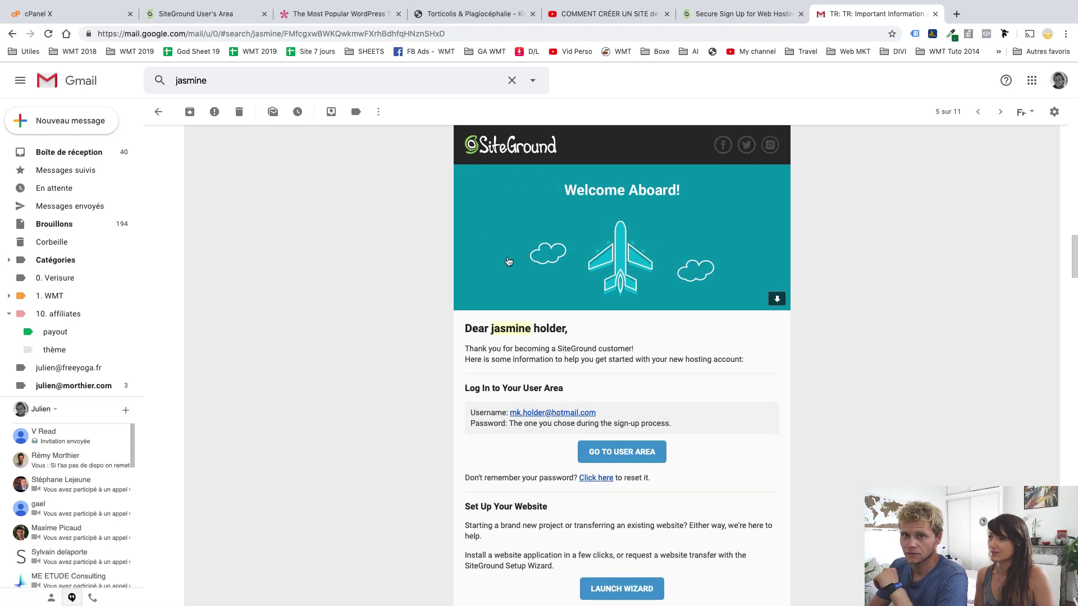
scroll(688, 392, "down", 1)
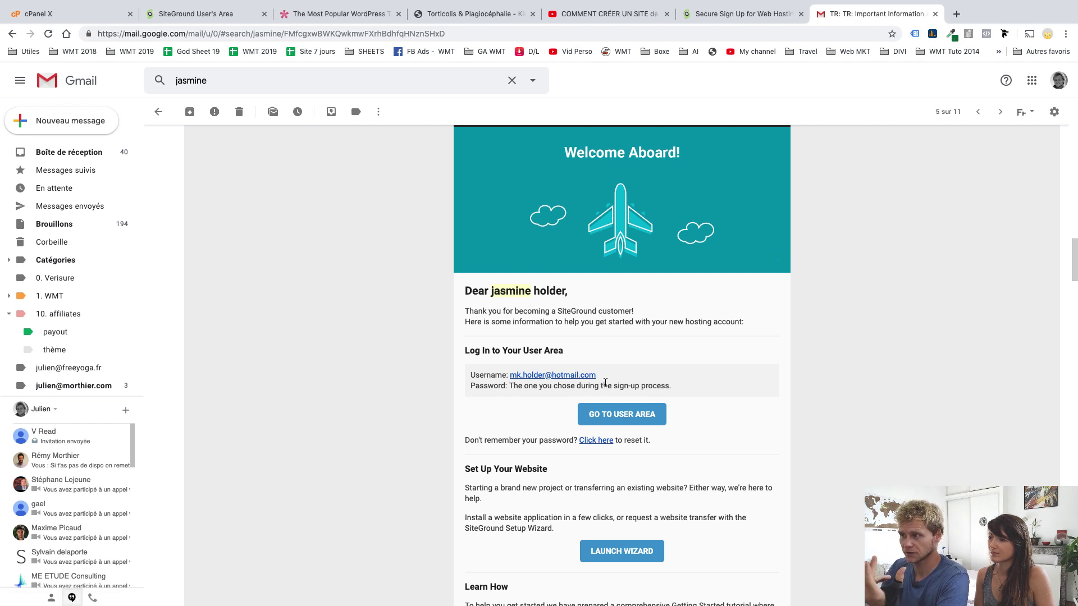
left_click_drag(604, 384, 519, 376)
left_click(643, 380)
left_click_drag(600, 377, 511, 375)
key("ctrl+c")
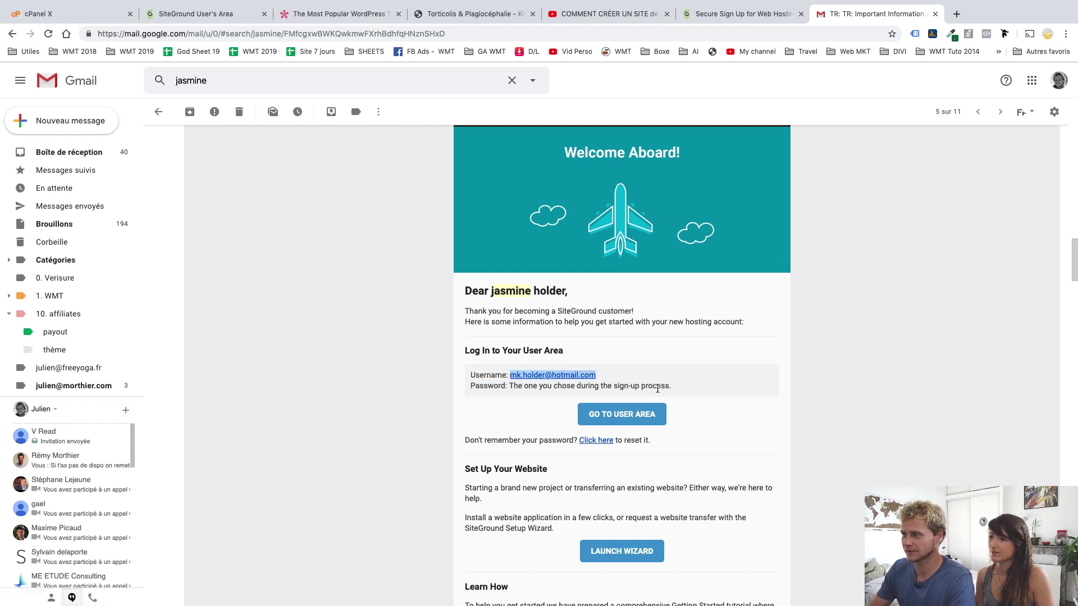
left_click(611, 417)
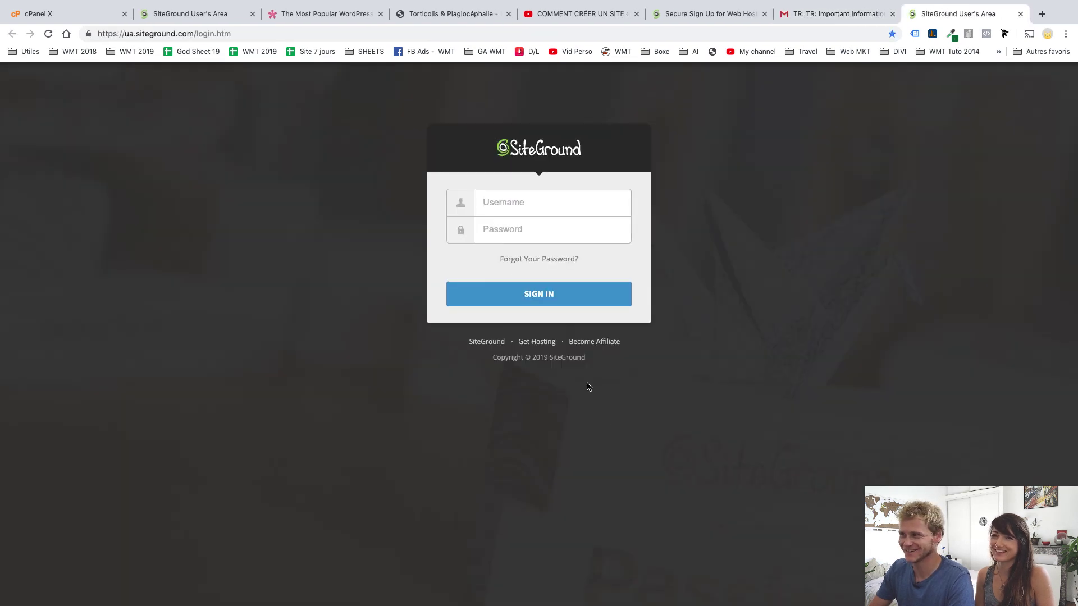
Sign in with the pasted username and account password, then open My Accounts
key("ctrl+v")
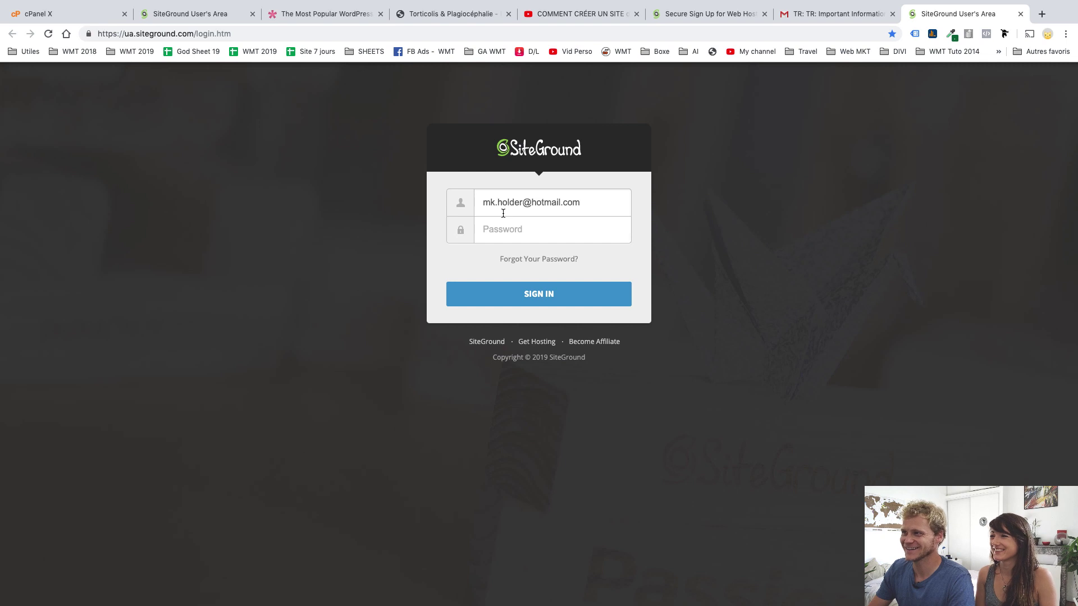
type("a")
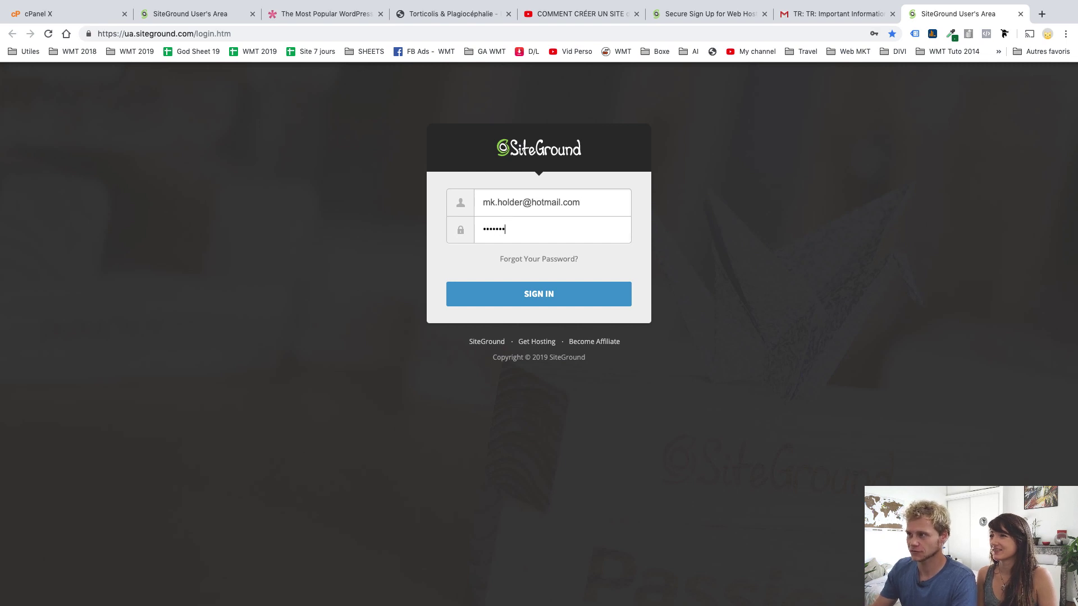
type("aaaa")
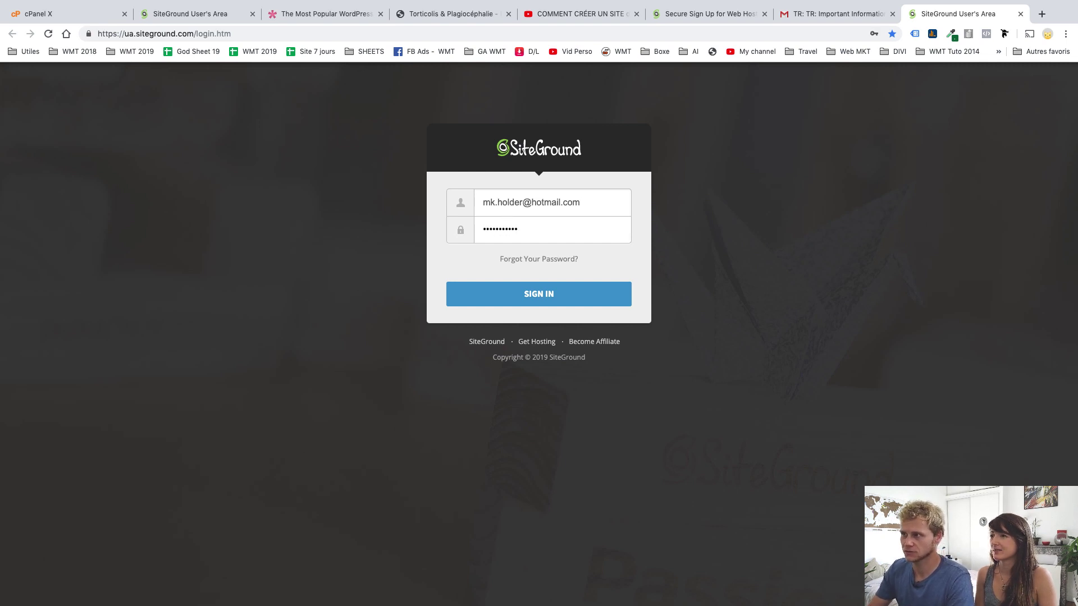
left_click(530, 292)
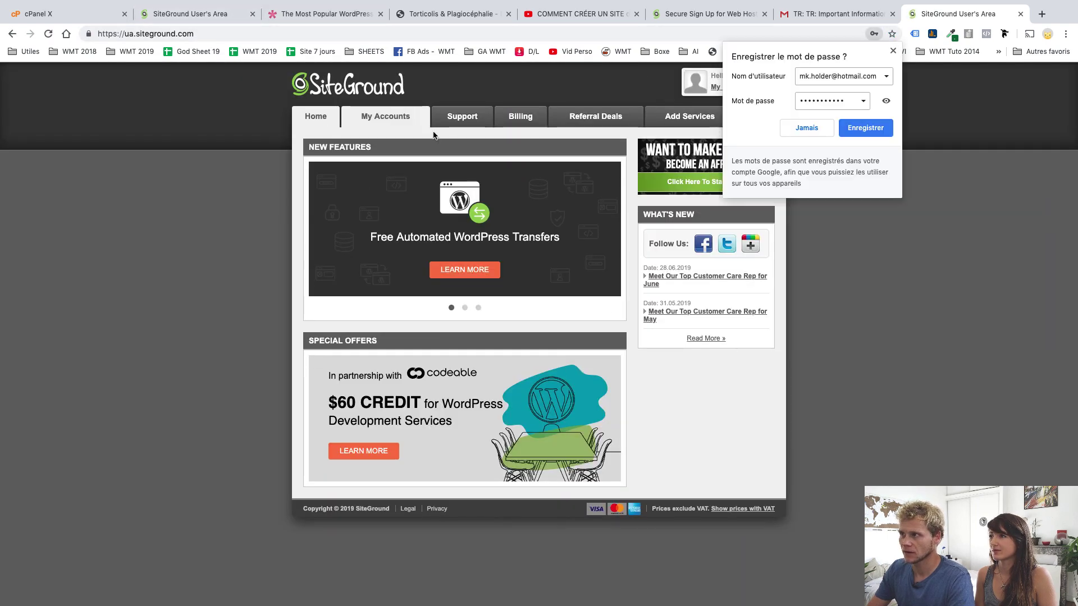
left_click(236, 217)
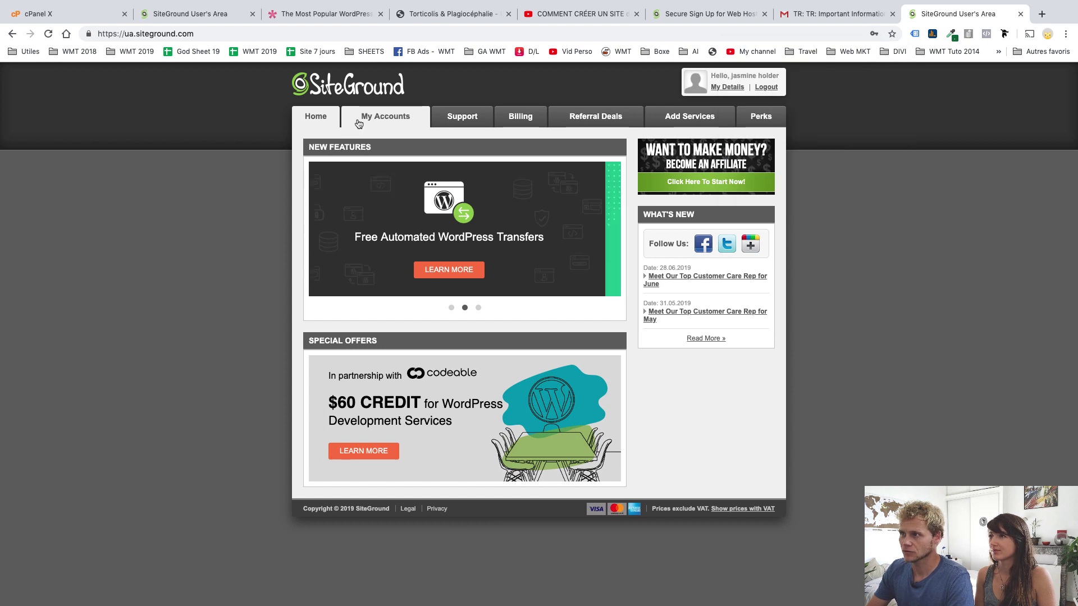
left_click(376, 121)
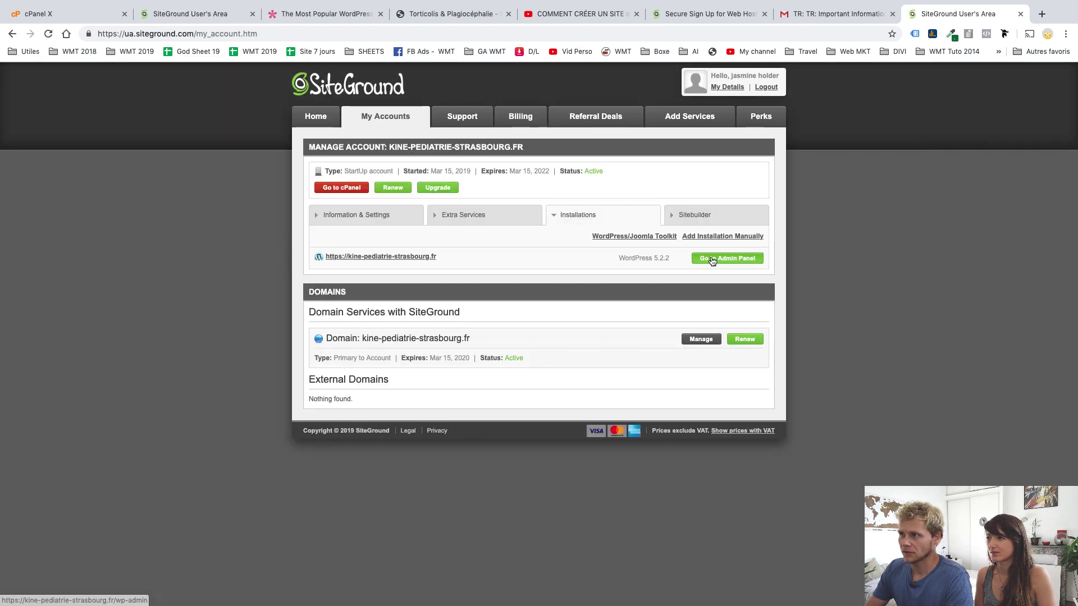
left_click_drag(324, 257, 370, 257)
left_click(457, 250)
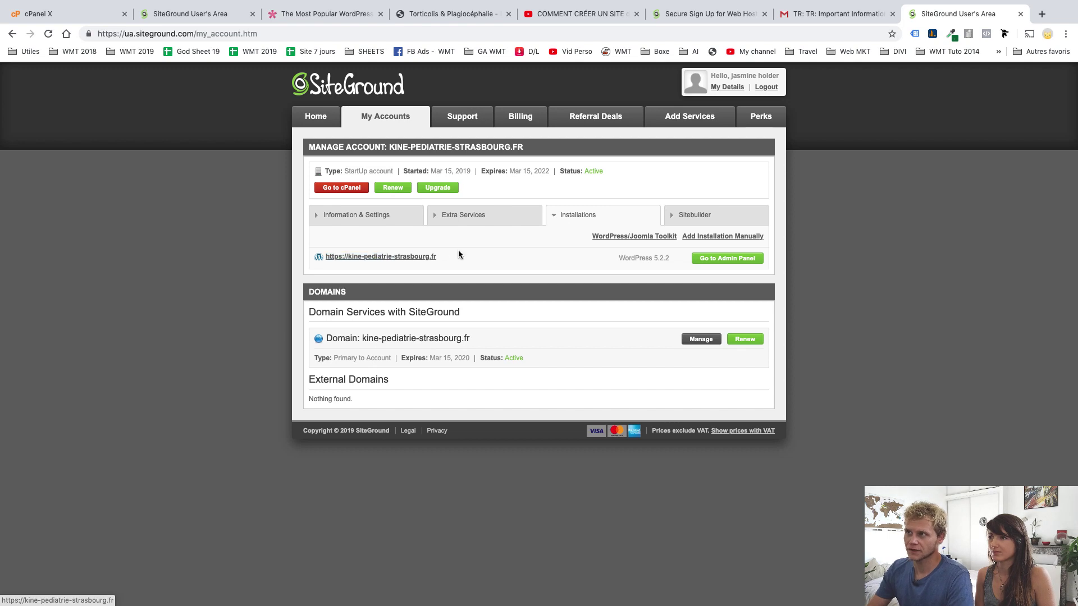
left_click(417, 17)
left_click_drag(352, 37, 98, 32)
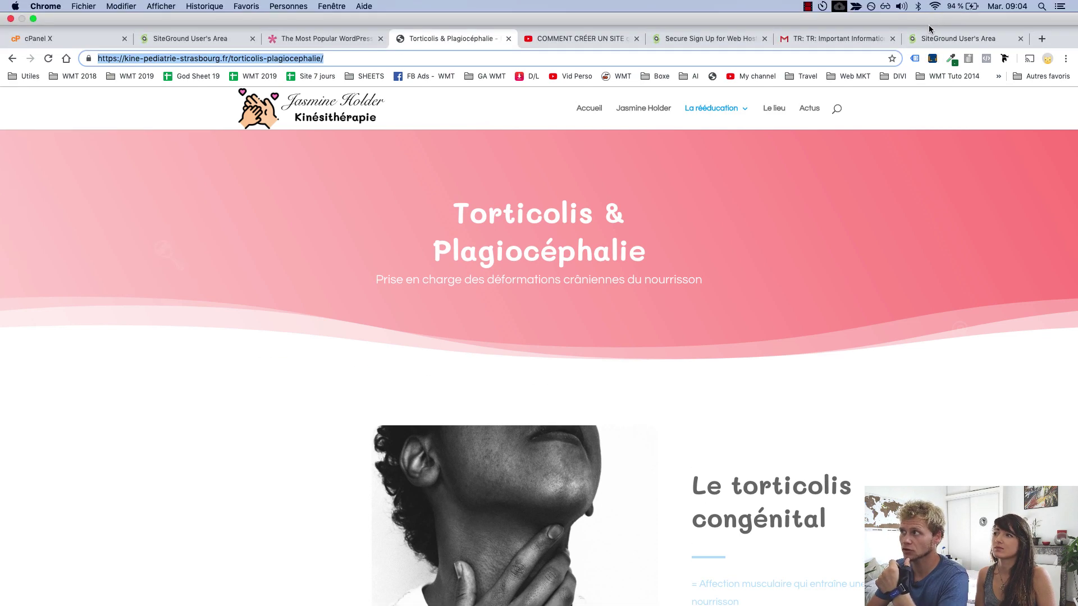
left_click(927, 38)
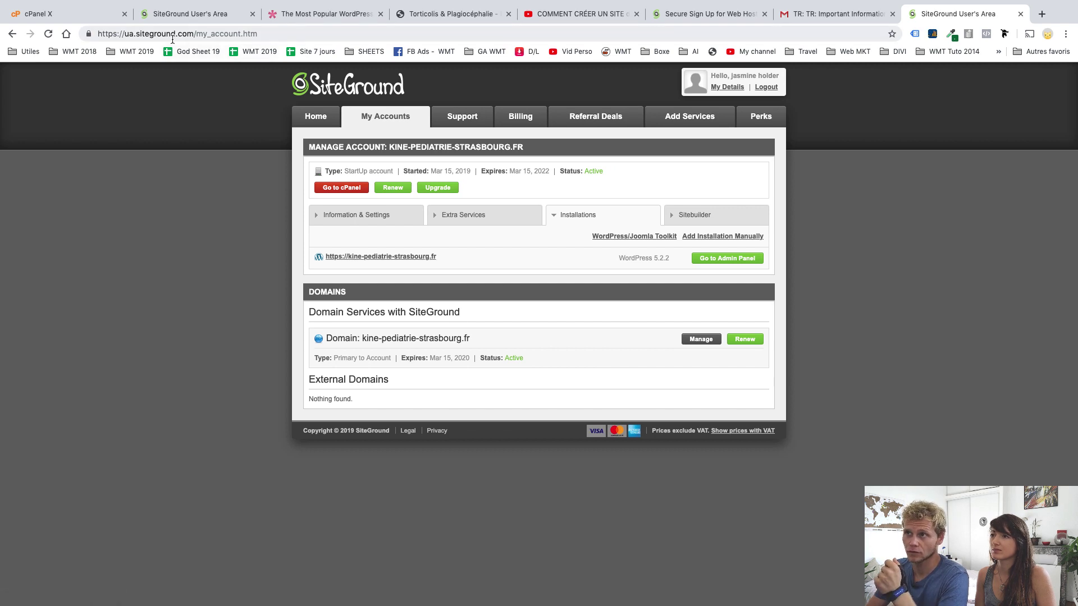
left_click_drag(185, 36, 114, 33)
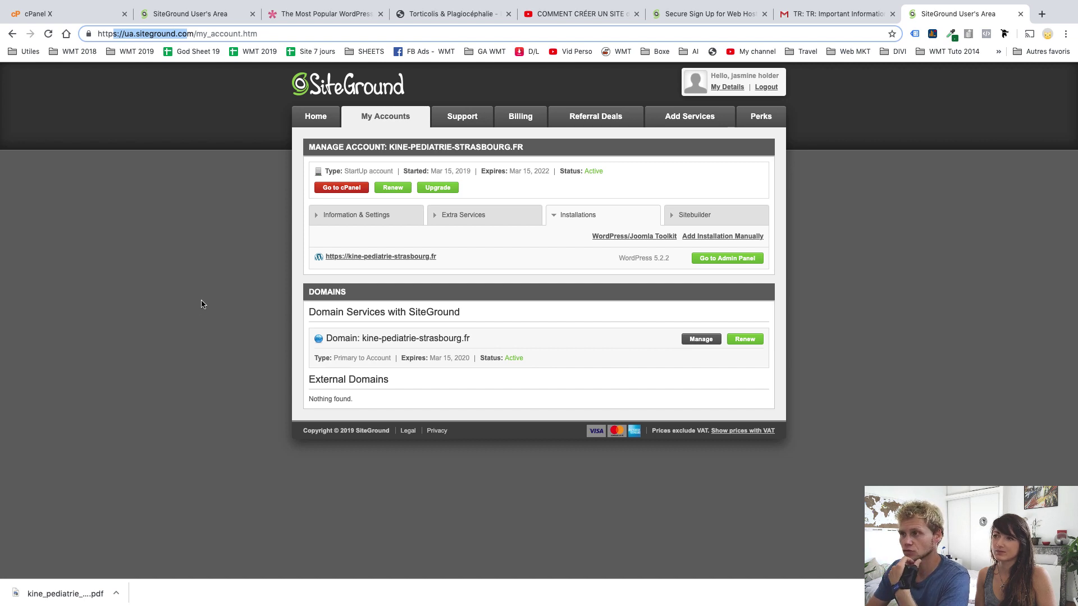
left_click(385, 268)
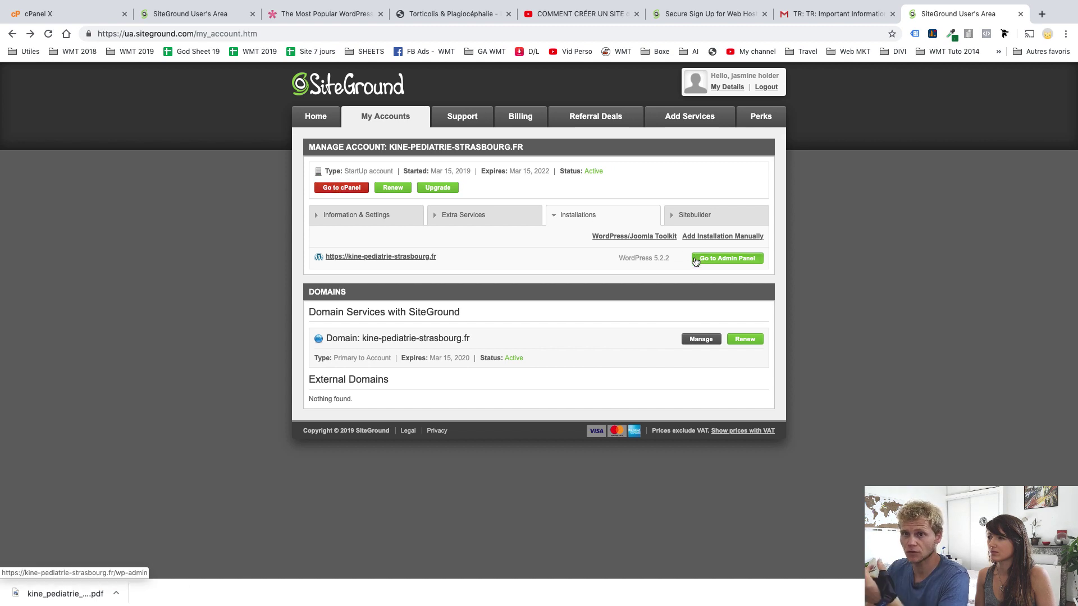
Go to cPanel and launch Softaculous from Autoinstallers to see the WordPress overview
left_click(343, 191)
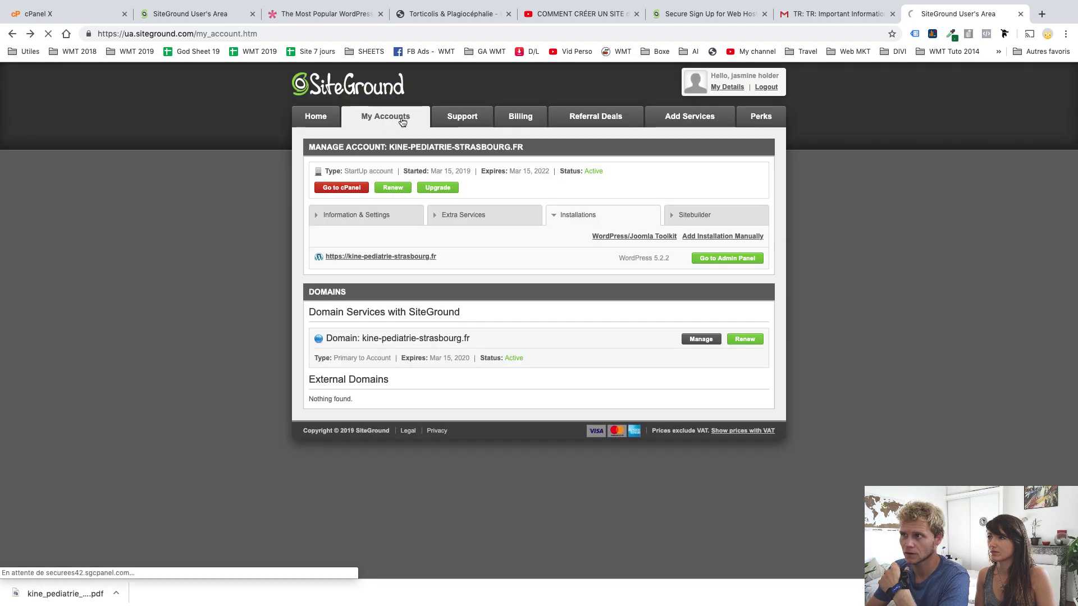
scroll(541, 326, "down", 1)
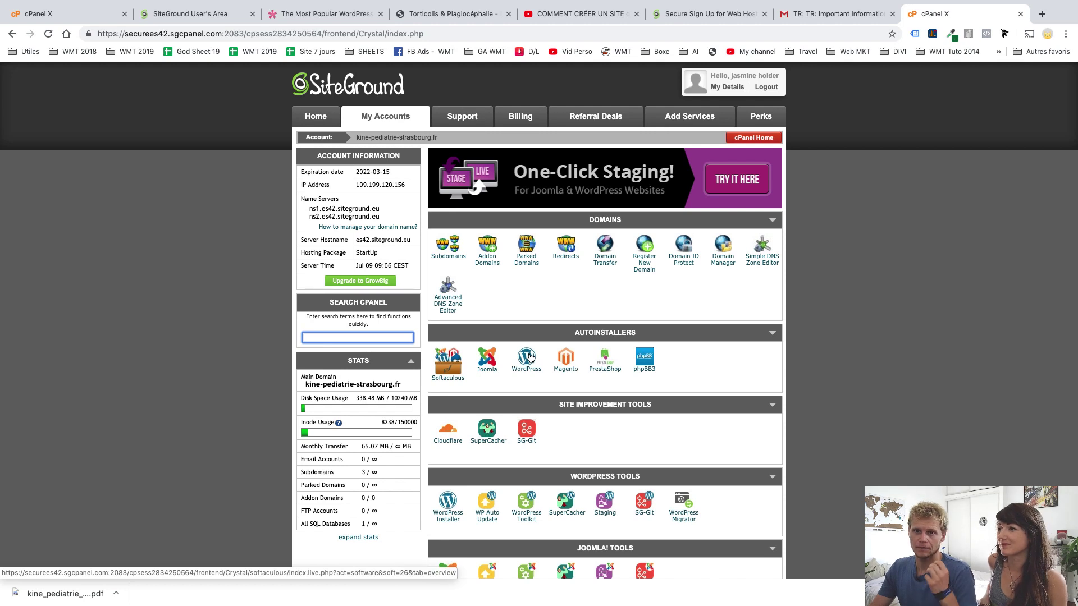
left_click(527, 356)
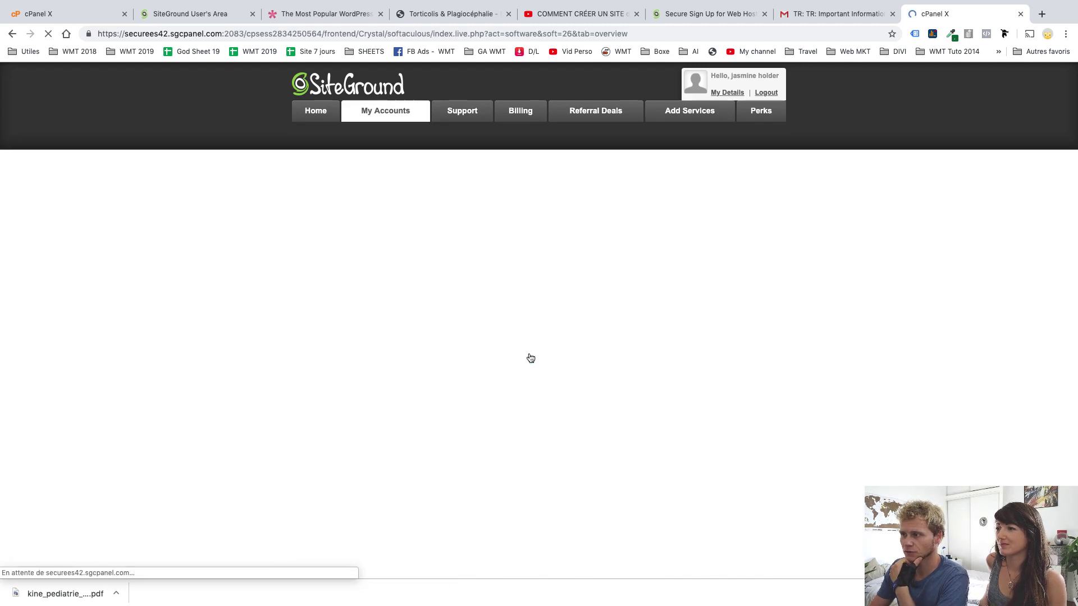
scroll(509, 354, "down", 1)
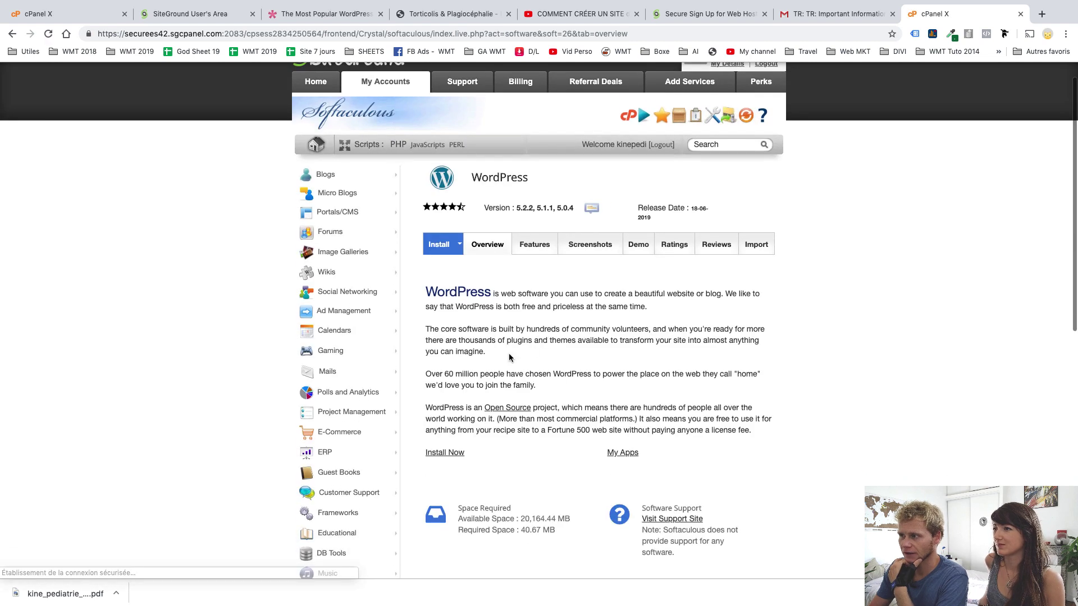
Bring up the WordPress install form and choose video.kine-pediatrie-strasbourg.fr as the install domain
left_click(444, 453)
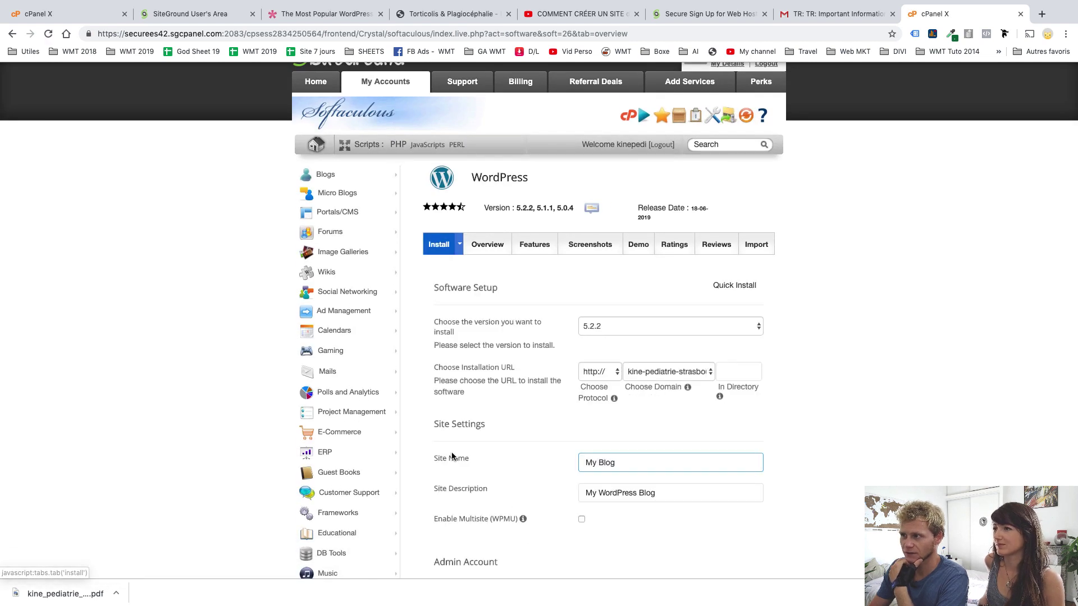
scroll(829, 298, "down", 2)
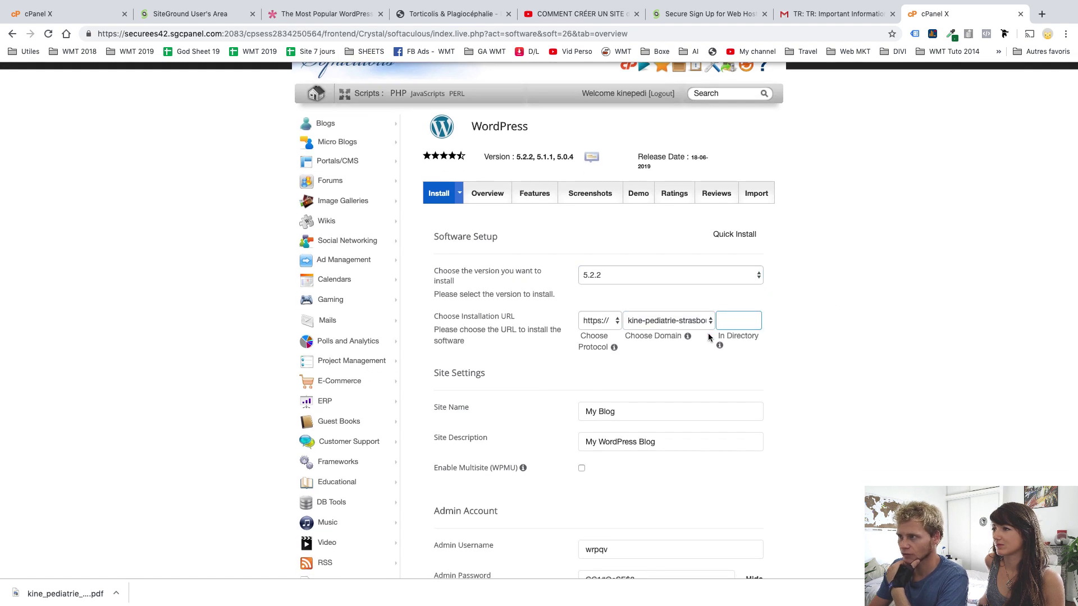
scroll(692, 345, "down", 1)
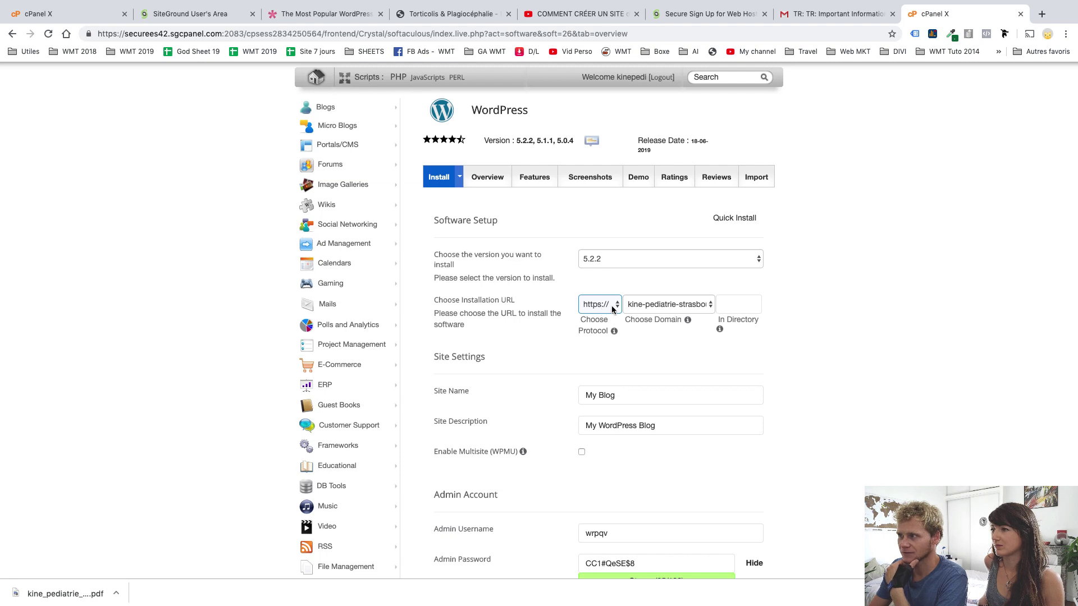
left_click(688, 305)
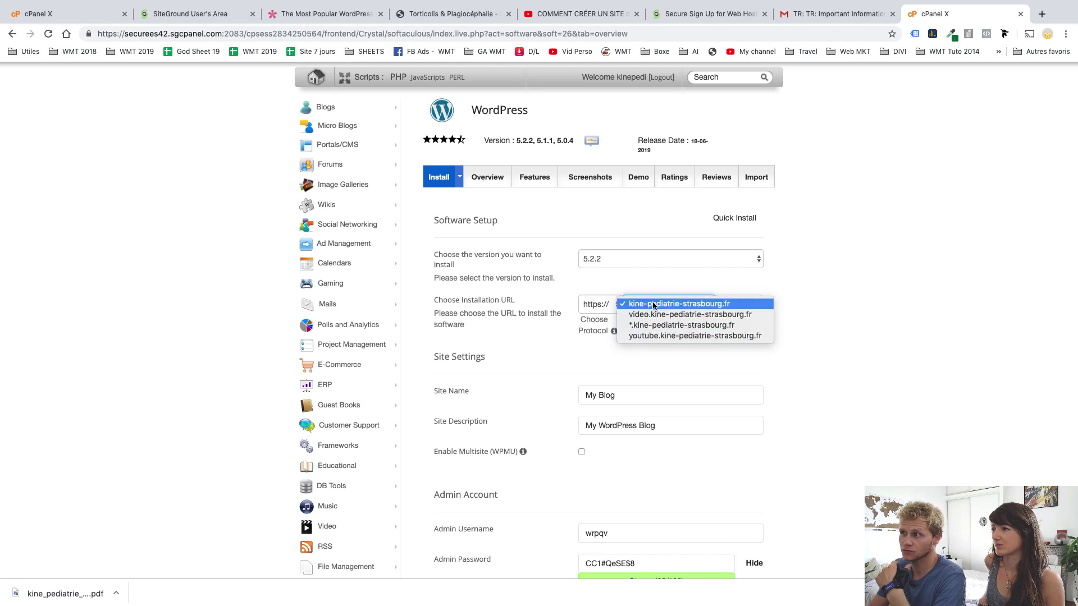
left_click(679, 315)
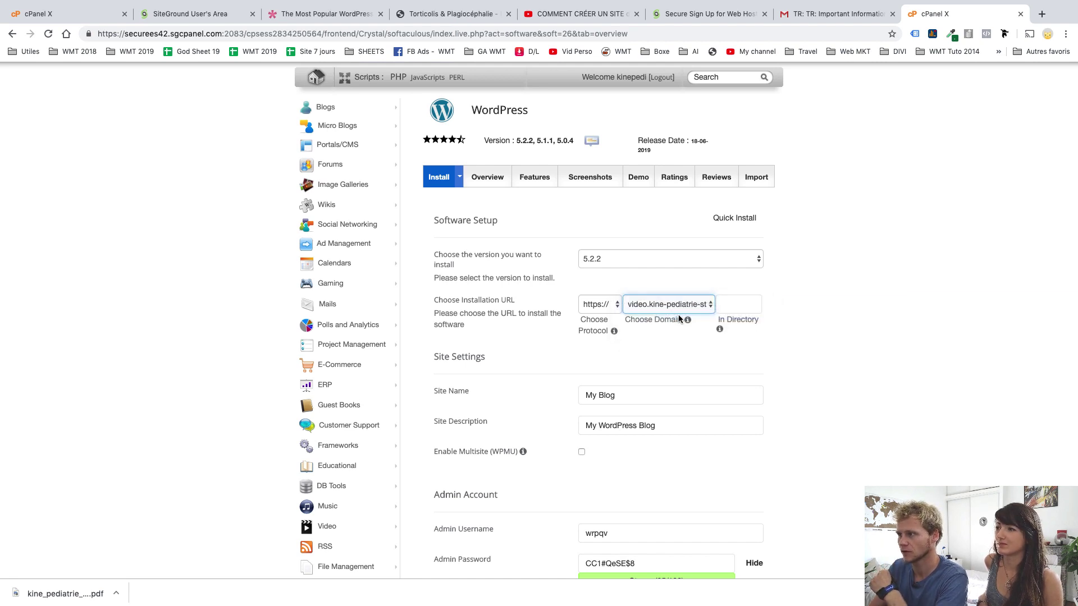
scroll(770, 339, "down", 3)
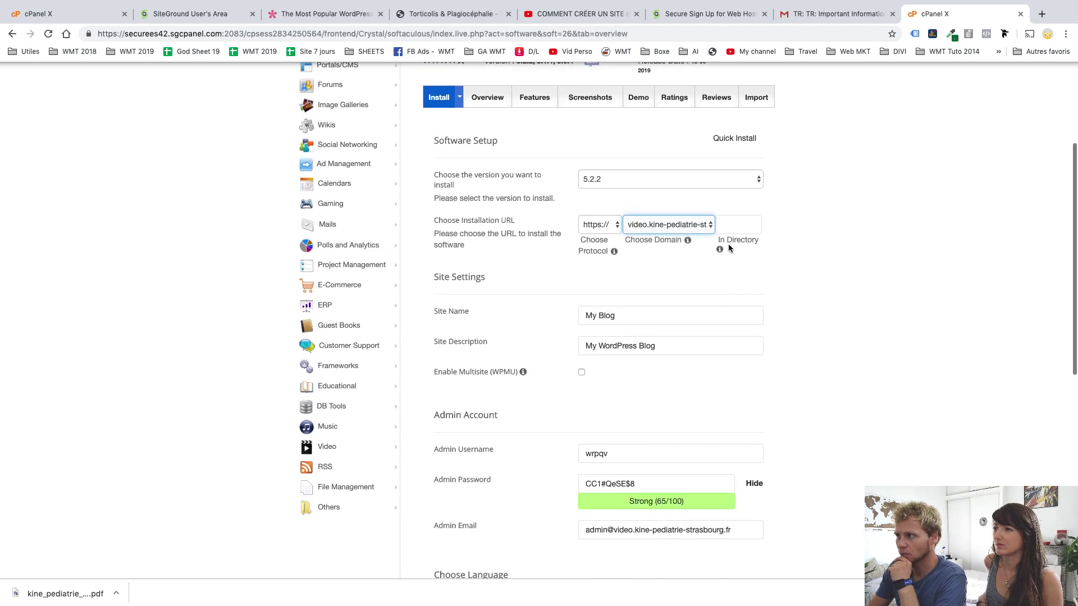
scroll(708, 284, "down", 2)
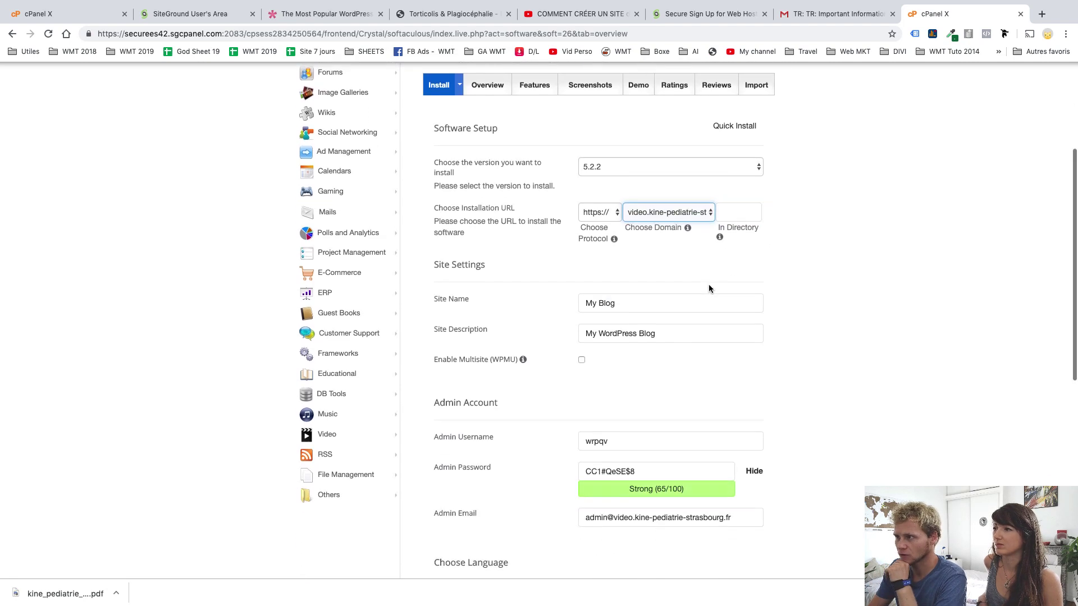
Replace the default site name 'My Blog' with the practitioner's site name and enter description 'Kiné'
left_click(645, 258)
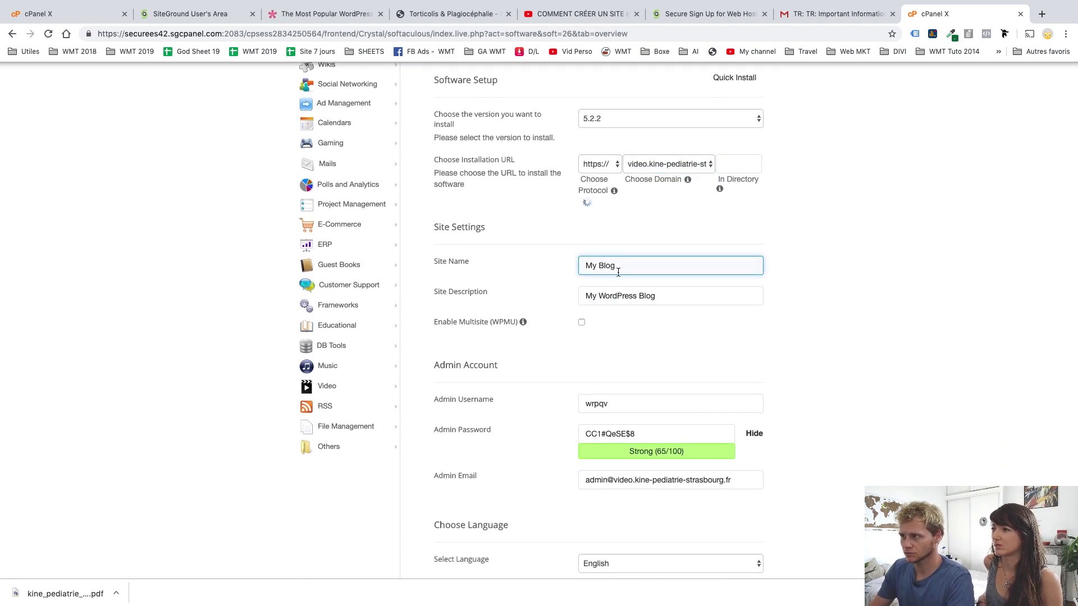
left_click_drag(616, 267, 572, 269)
type("Site de JA")
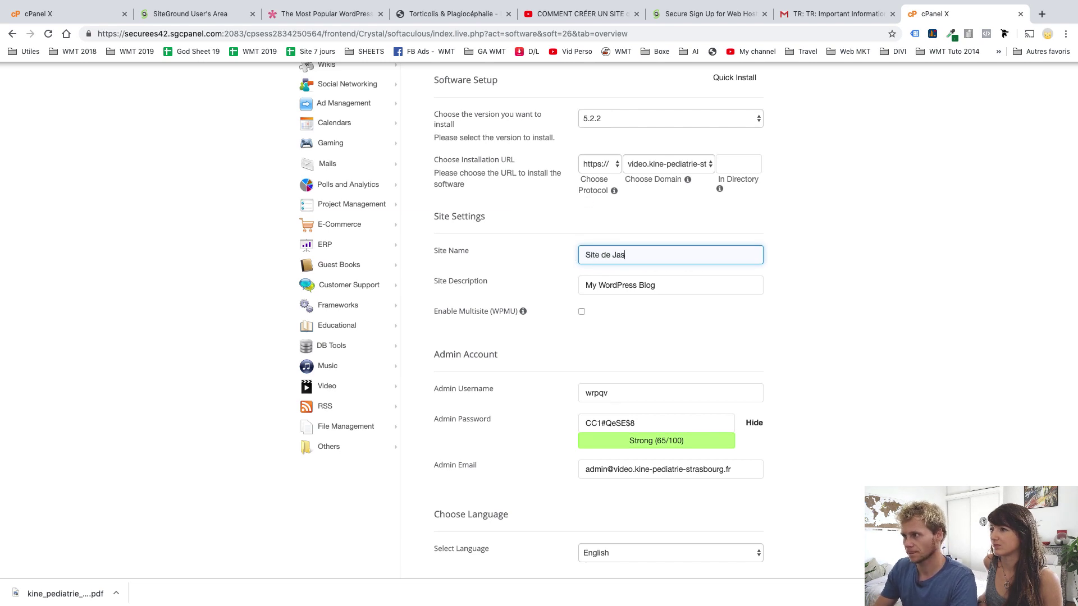
type("smine")
key("Tab")
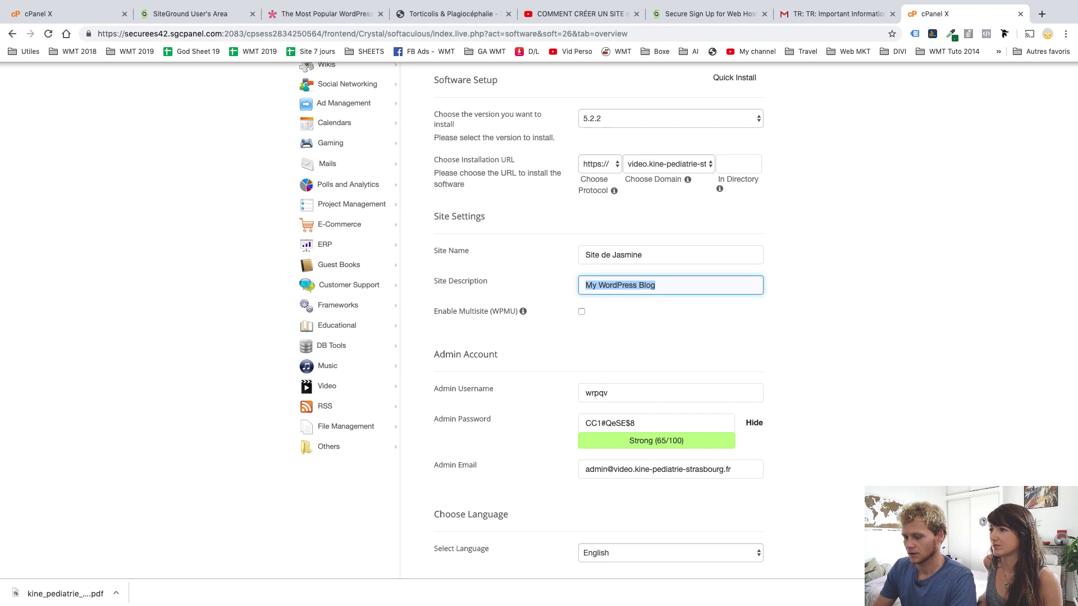
type("Kiné")
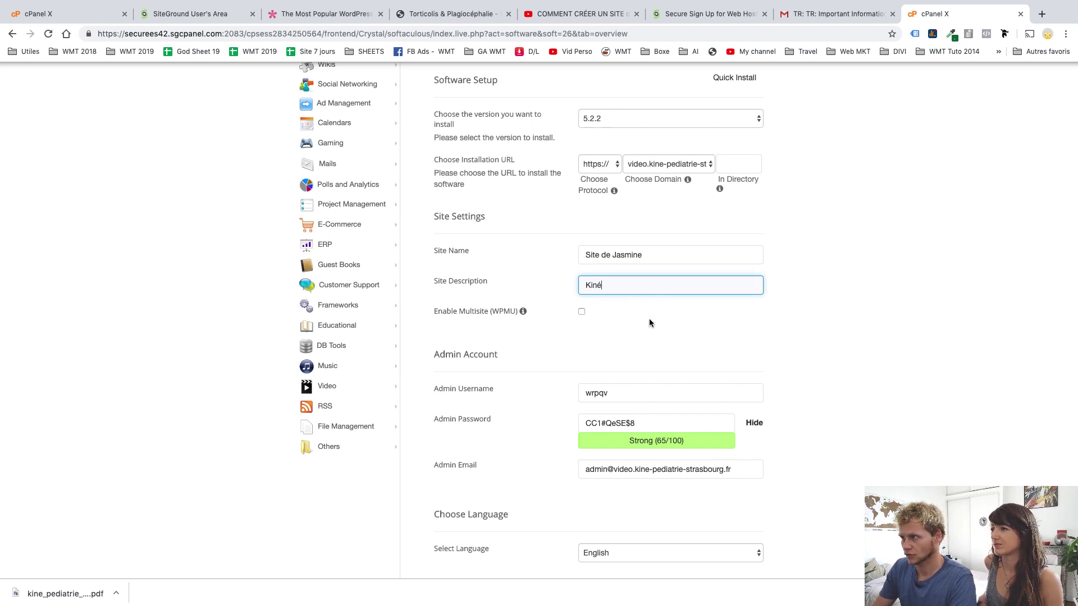
scroll(649, 318, "down", 1)
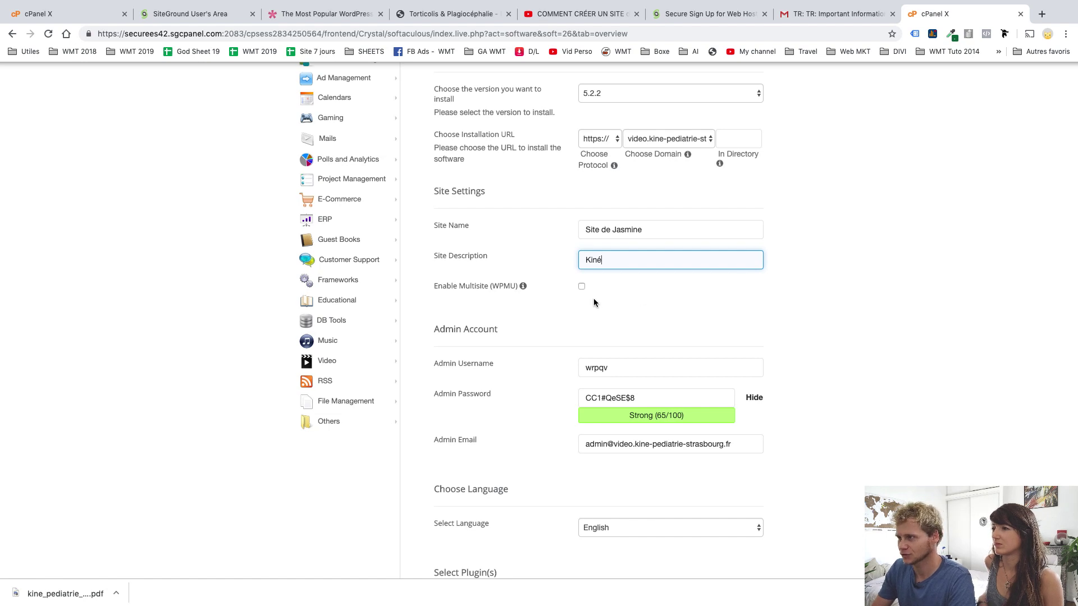
scroll(594, 298, "down", 4)
Set a new admin username and masked password, and start replacing the admin e-mail
double_click(613, 274)
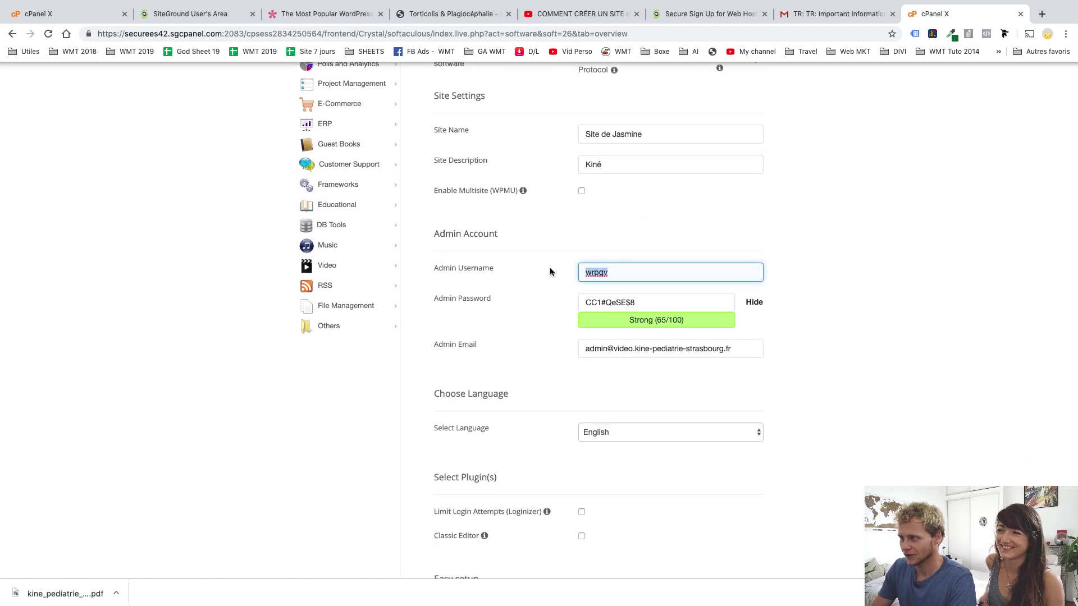
type("Jasmine")
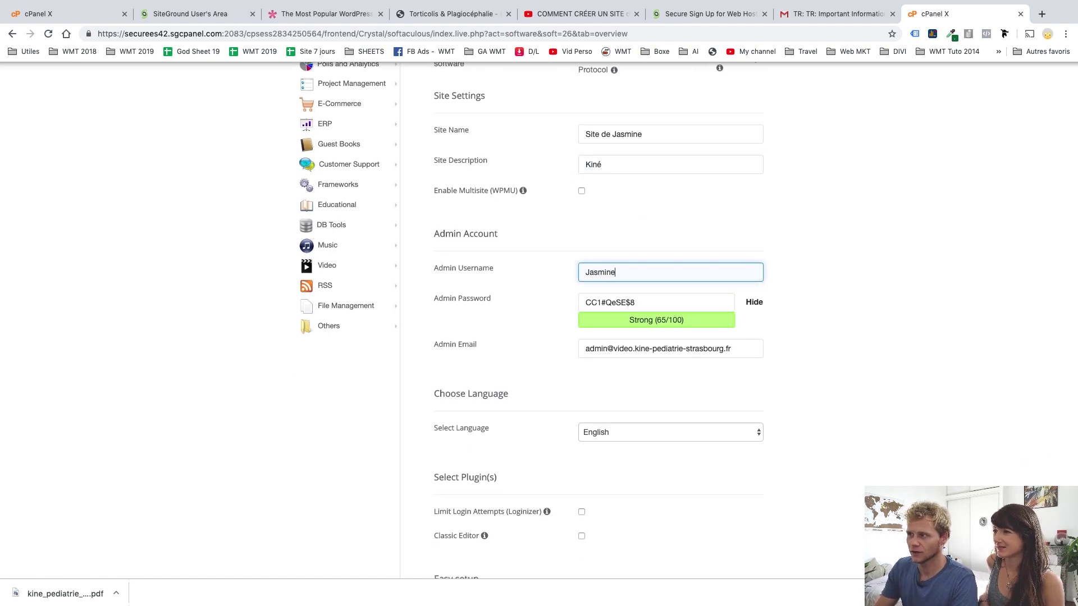
key("Tab")
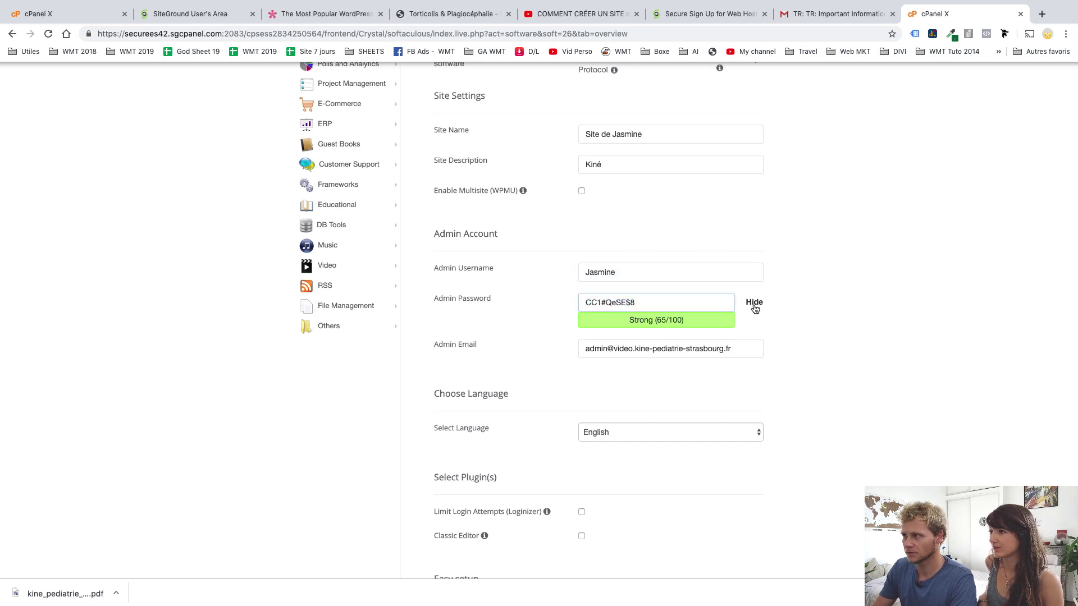
left_click(753, 303)
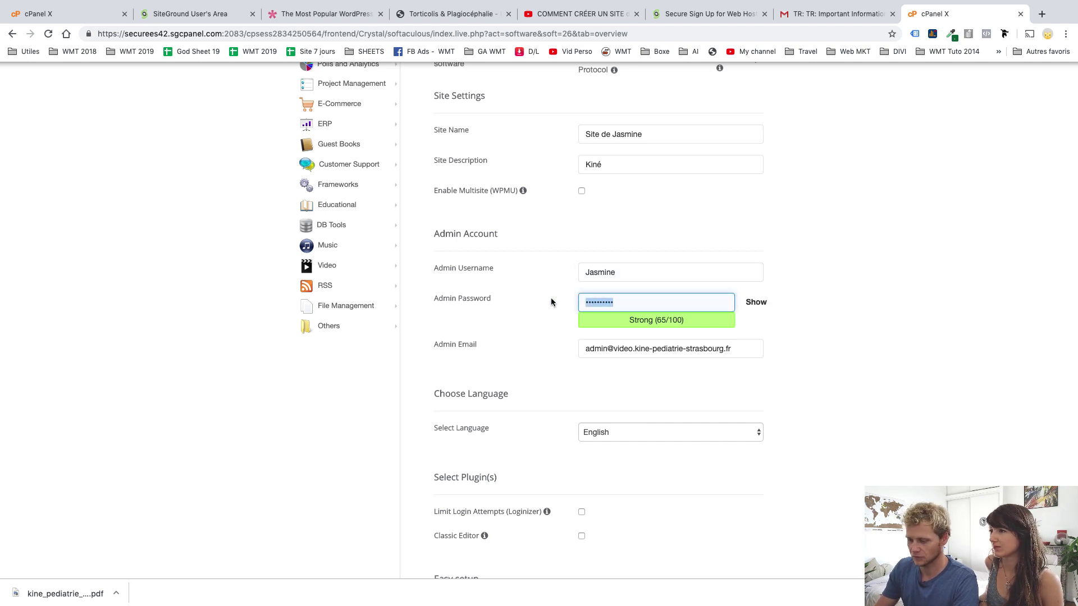
type("•••••••••••")
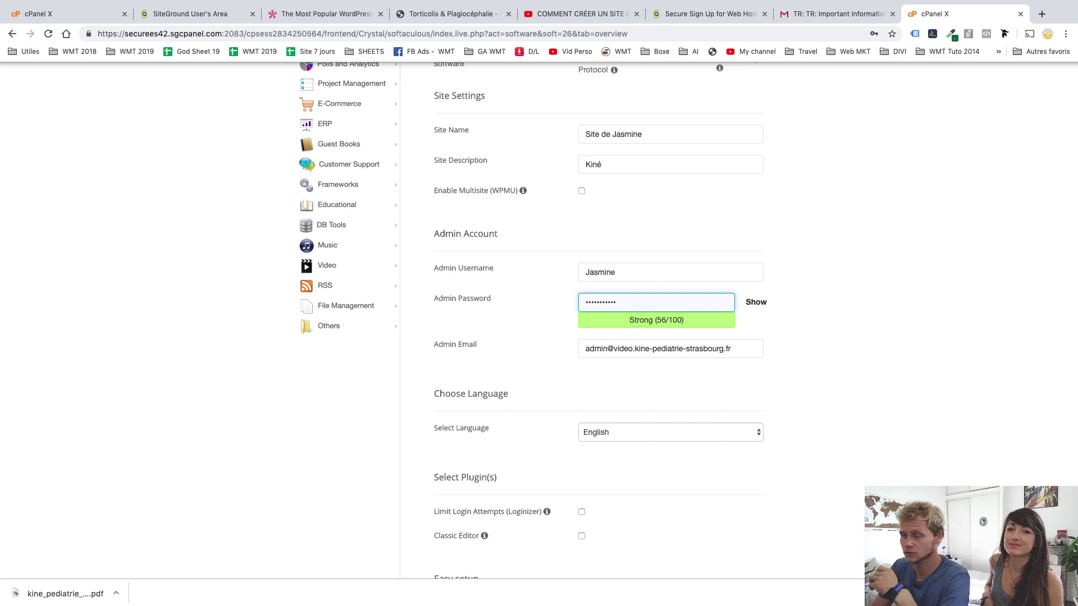
left_click_drag(744, 349, 544, 346)
type("j")
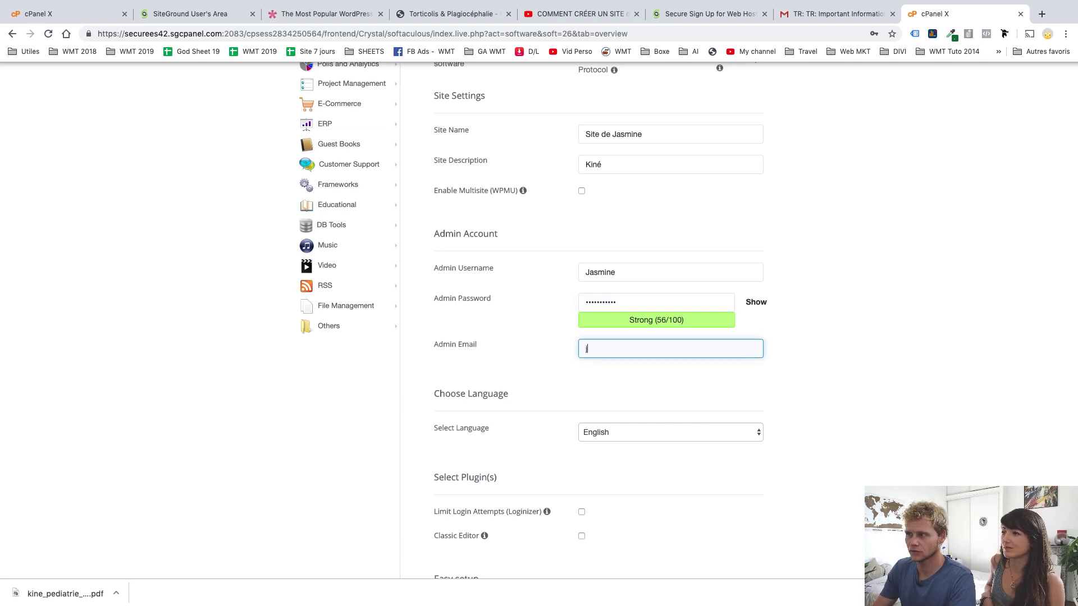
type("a")
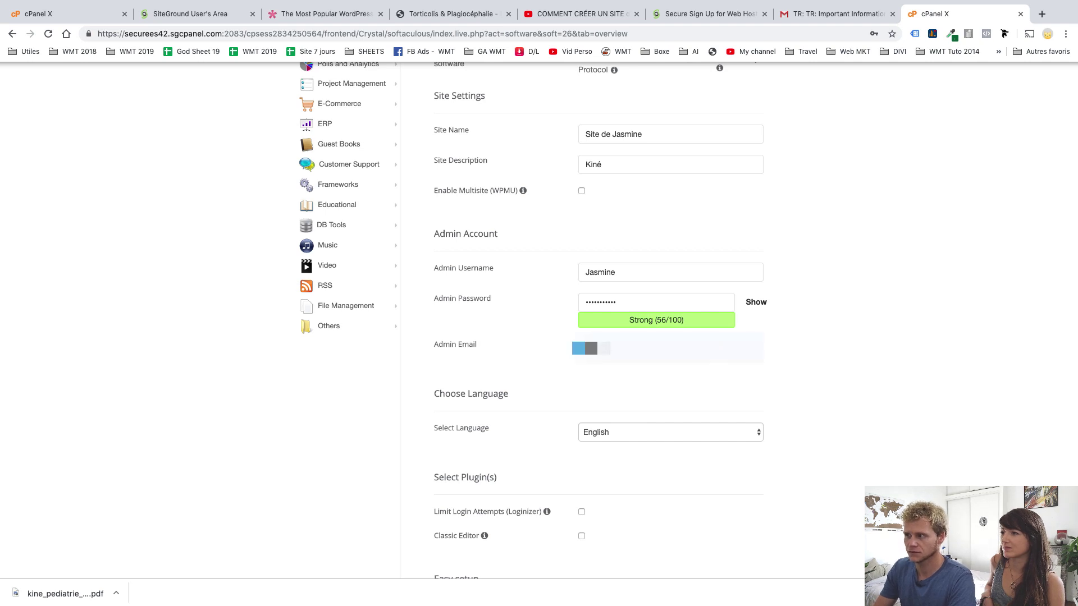
type("sm")
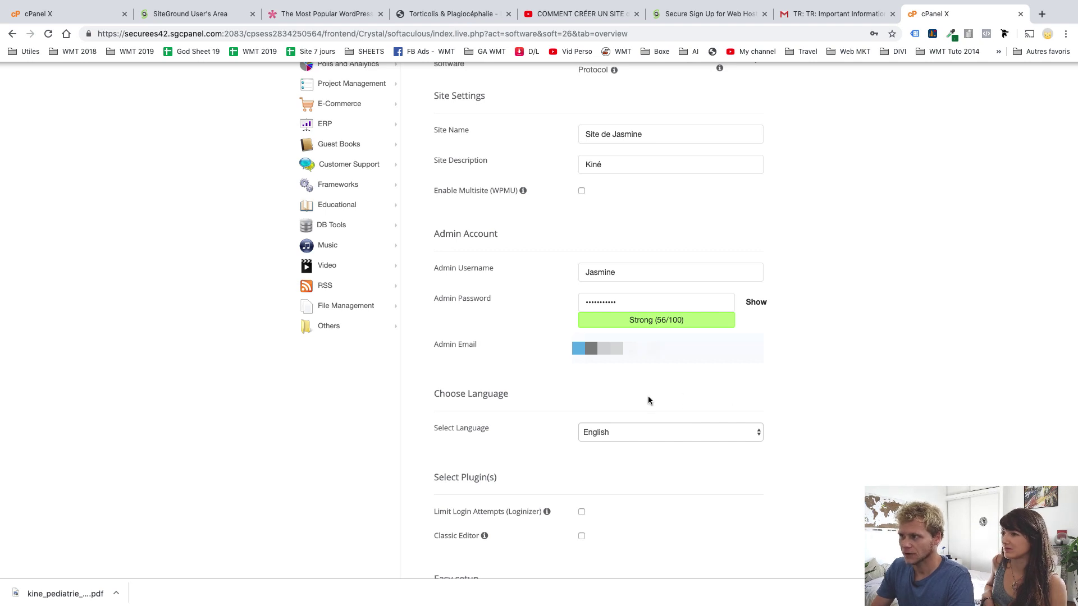
Set the WordPress install language to French
left_click(614, 431)
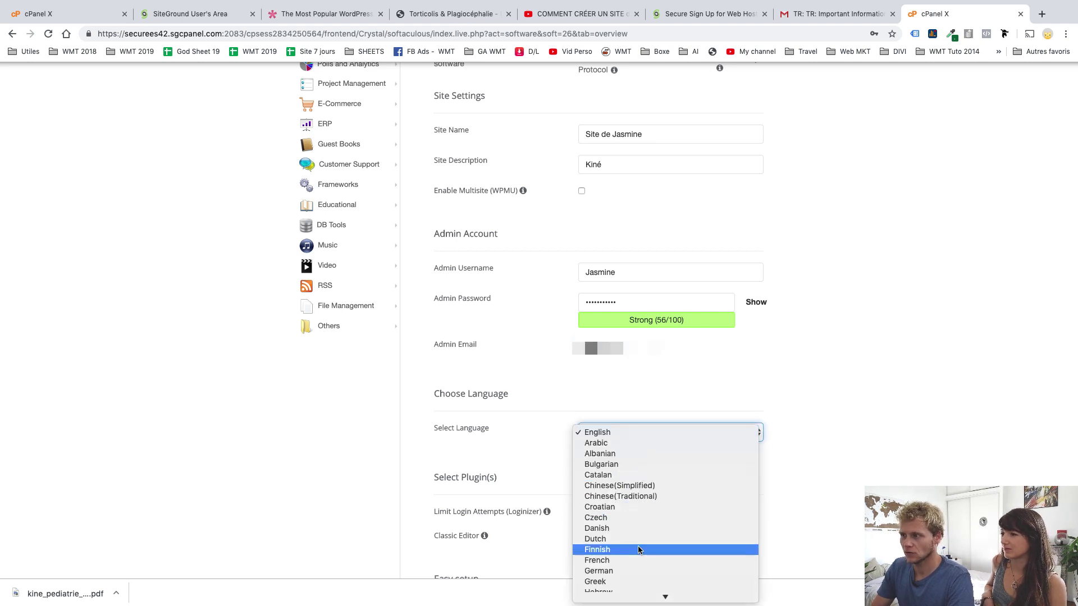
left_click(626, 561)
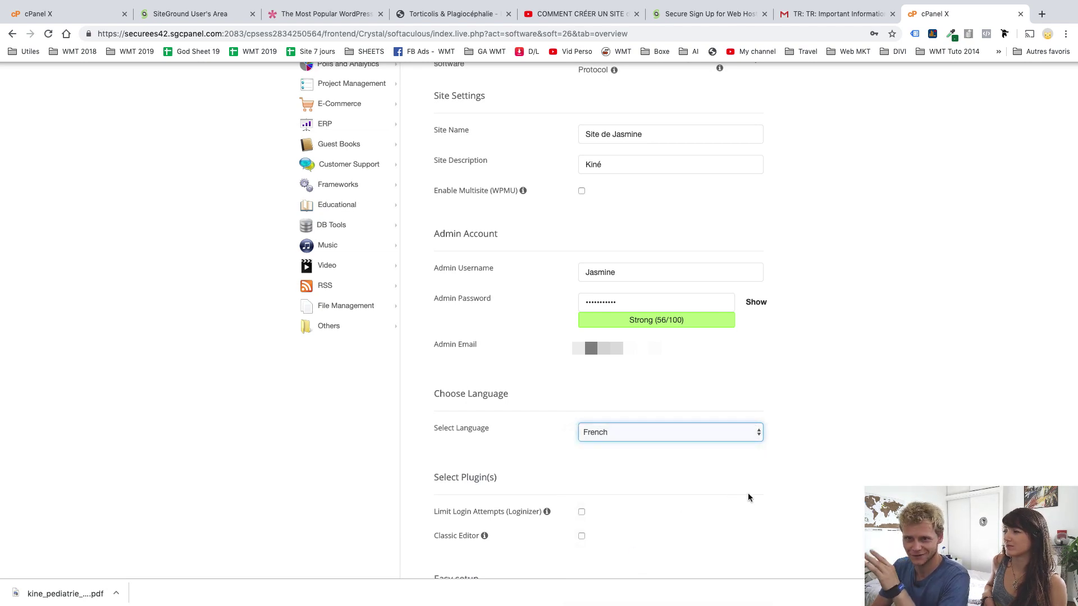
scroll(800, 463, "down", 5)
scroll(800, 466, "down", 5)
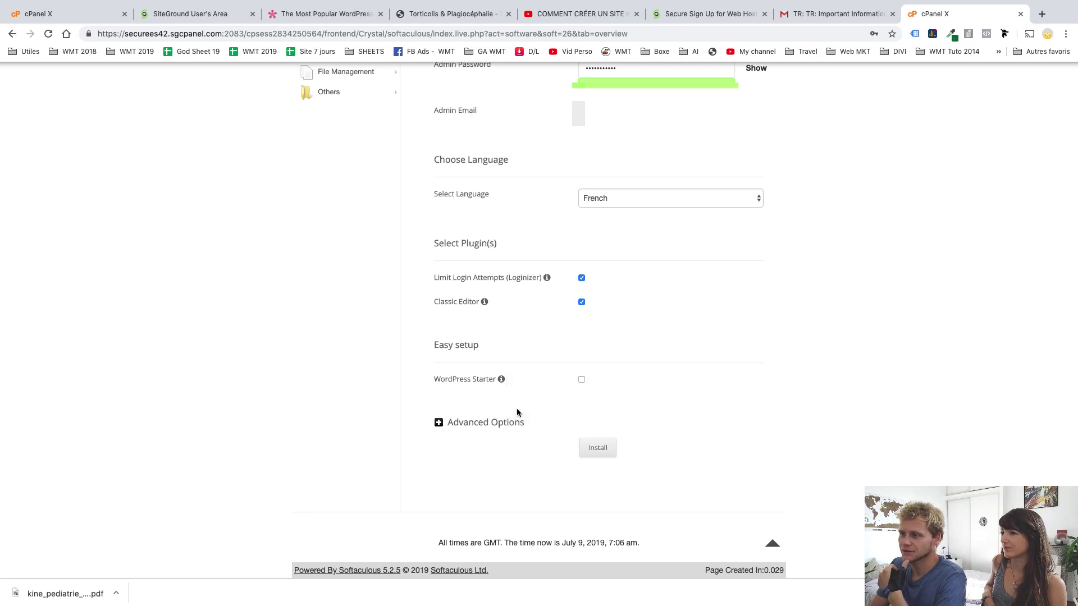
Review the advanced database options, then submit the WordPress installation
left_click(475, 423)
scroll(576, 433, "down", 1)
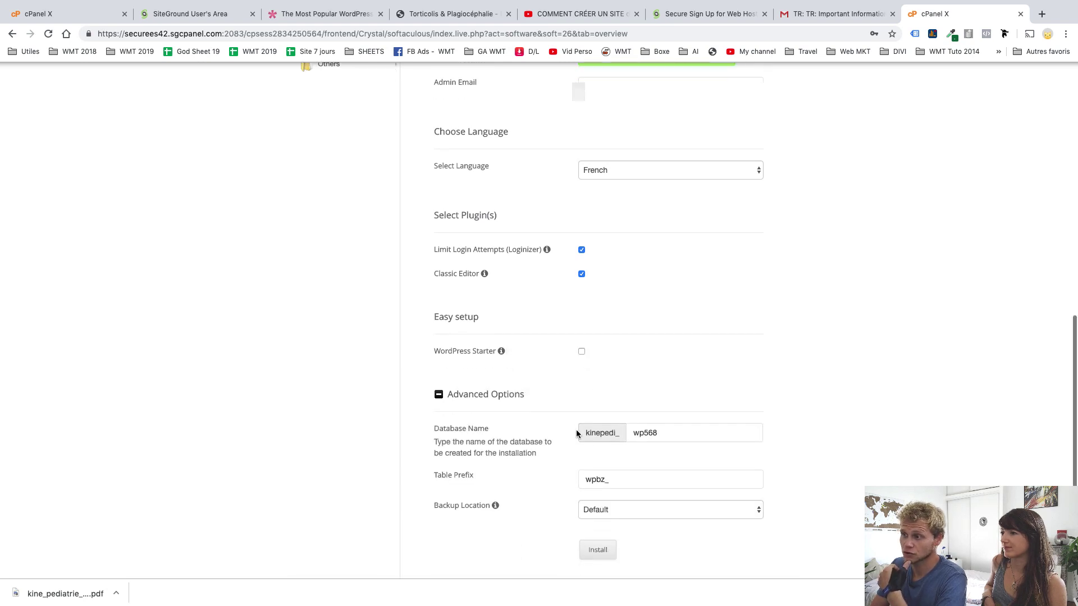
left_click(483, 398)
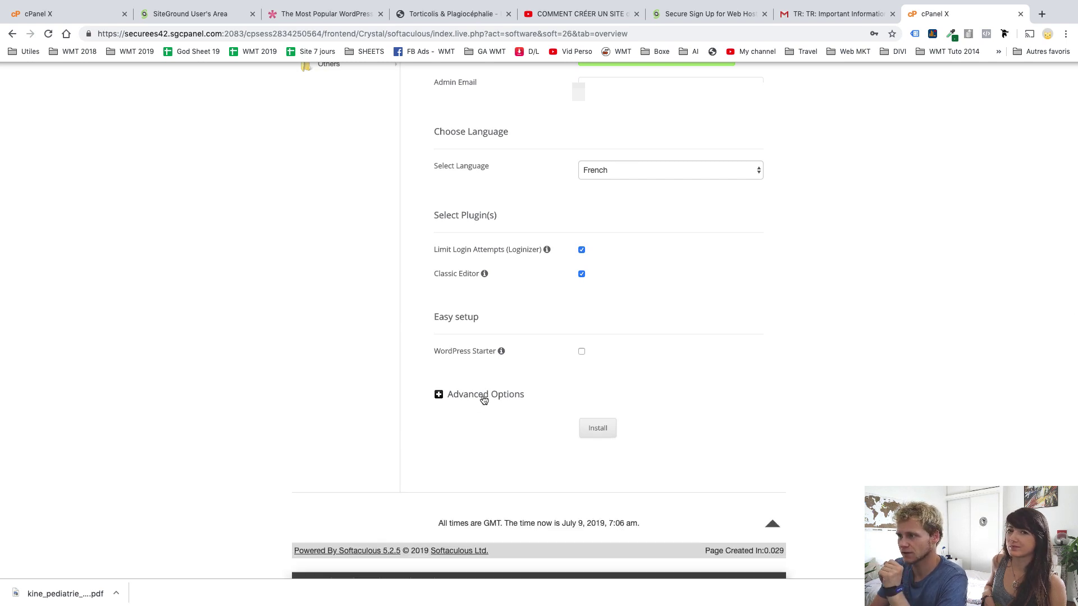
left_click(602, 419)
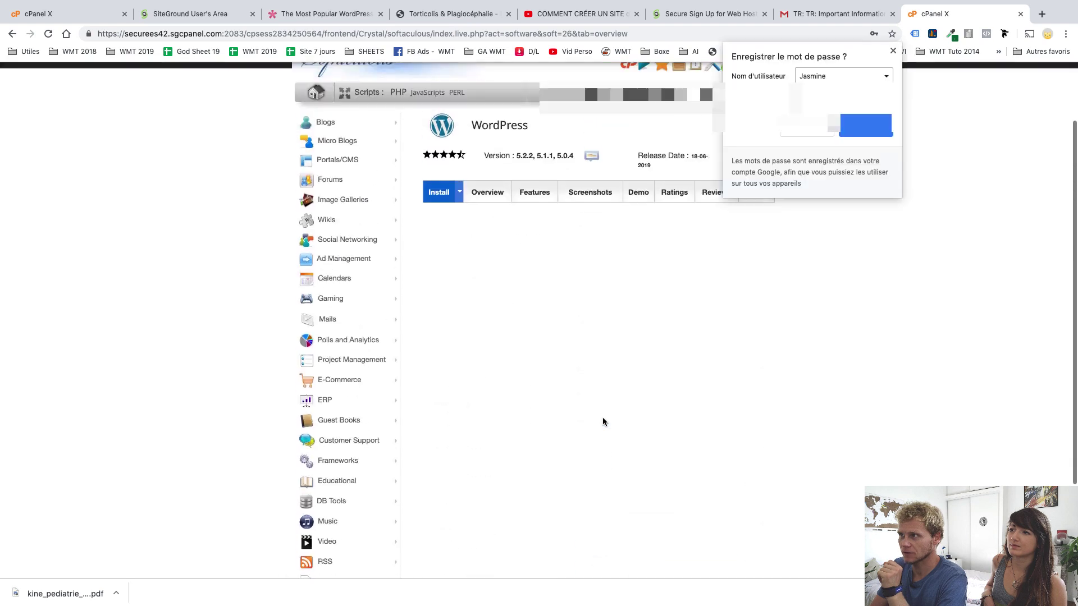
Decline Chrome's offer to save the password while WordPress finishes installing
left_click(893, 51)
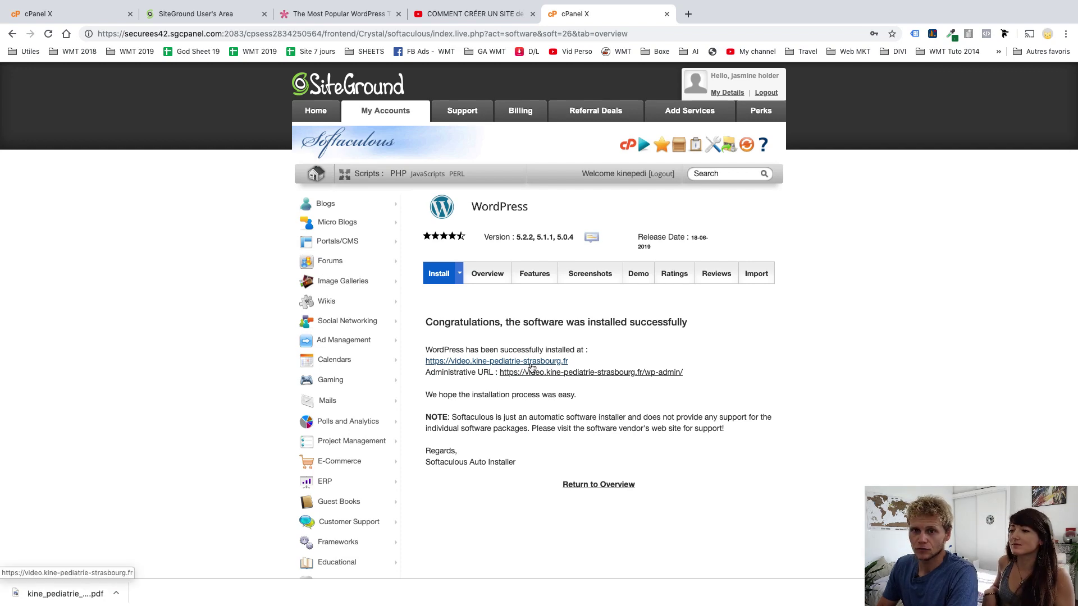
Return to the SiteGround cPanel home page and scroll down to the Security section
left_click(98, 14)
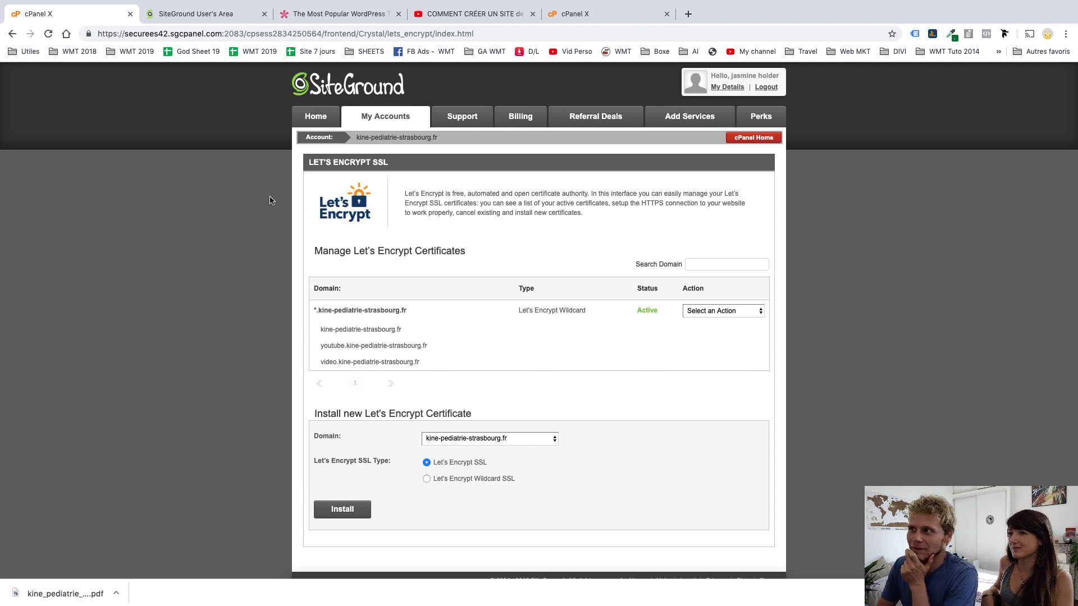
scroll(269, 200, "left", 5)
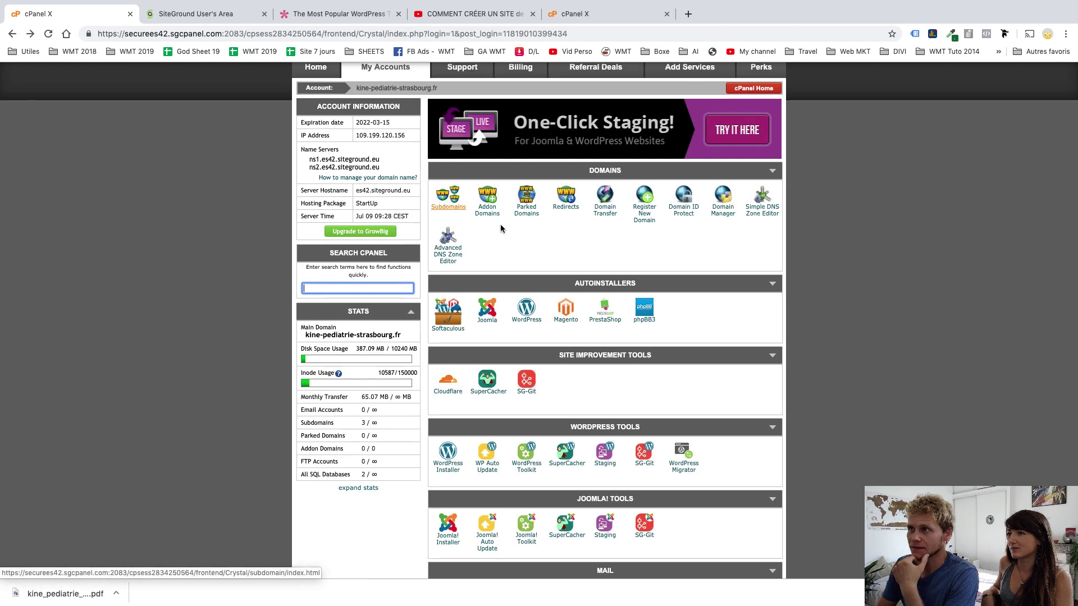
left_click(187, 5)
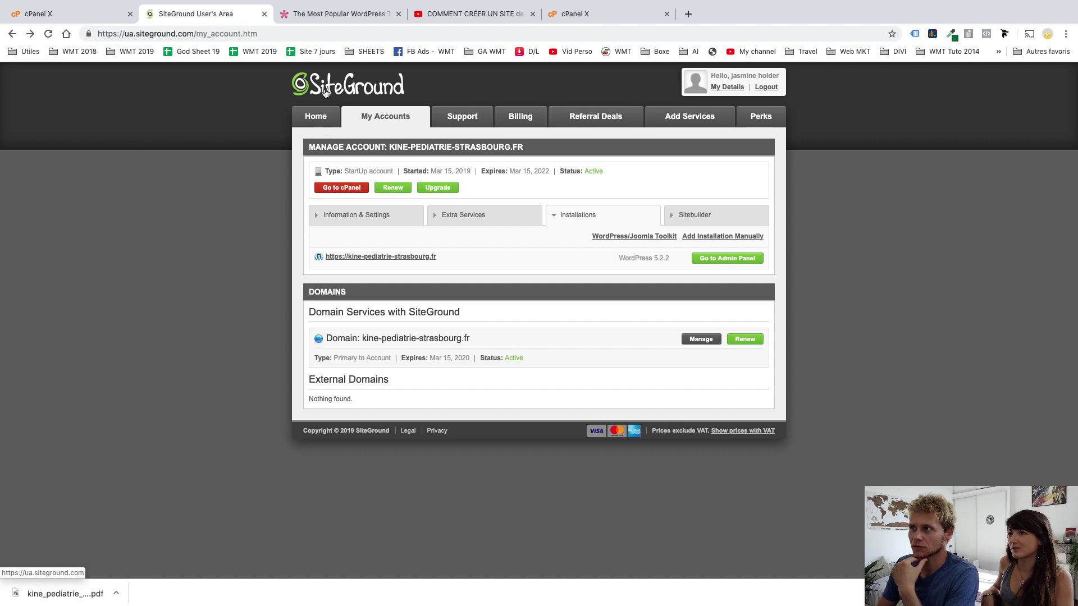
left_click(91, 15)
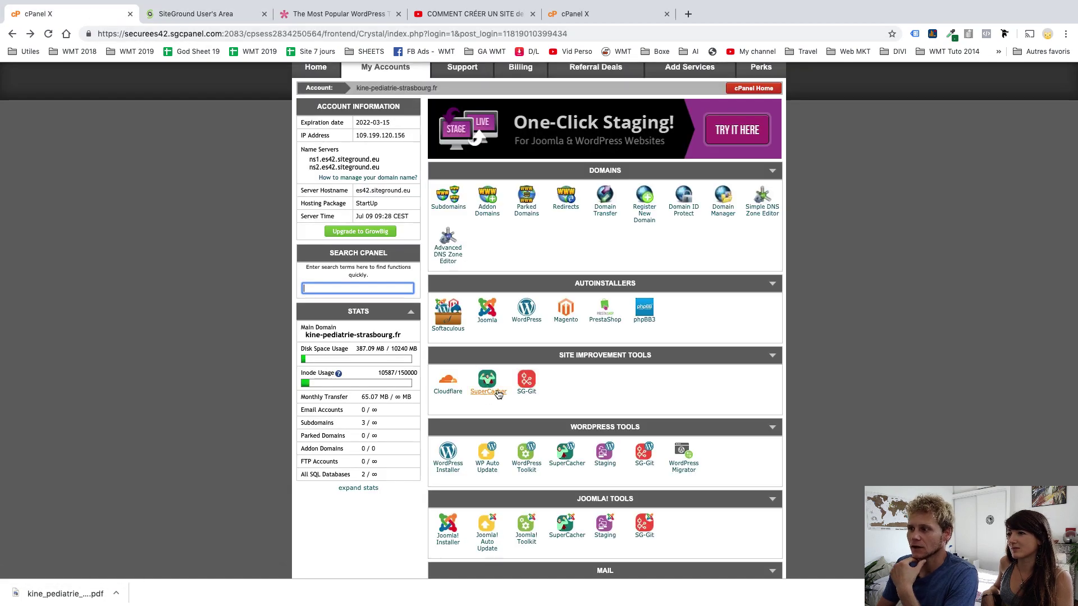
scroll(498, 394, "down", 3)
scroll(498, 395, "down", 10)
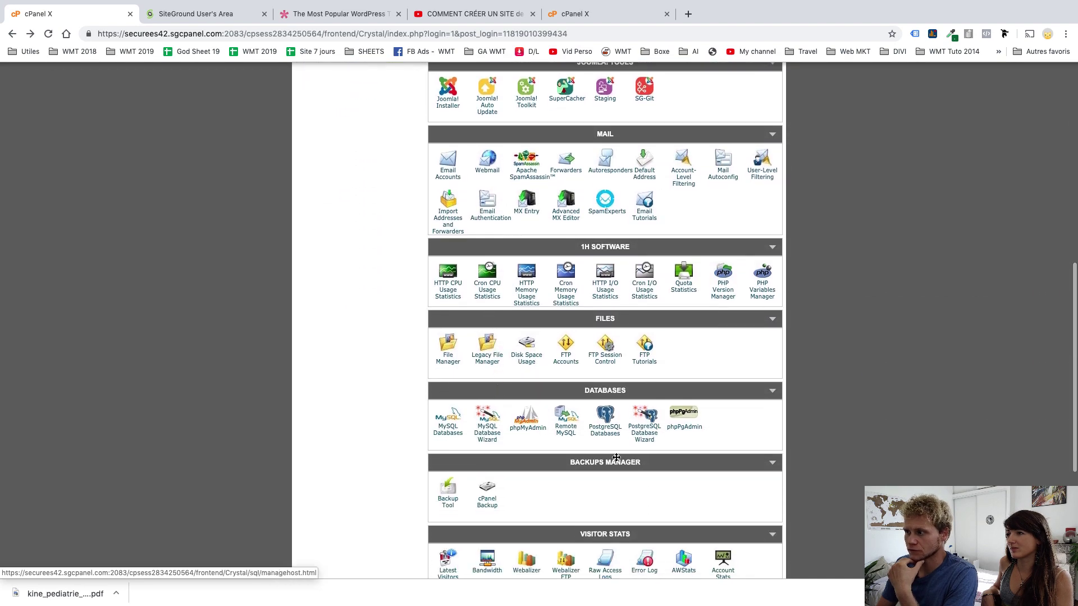
scroll(616, 457, "down", 2)
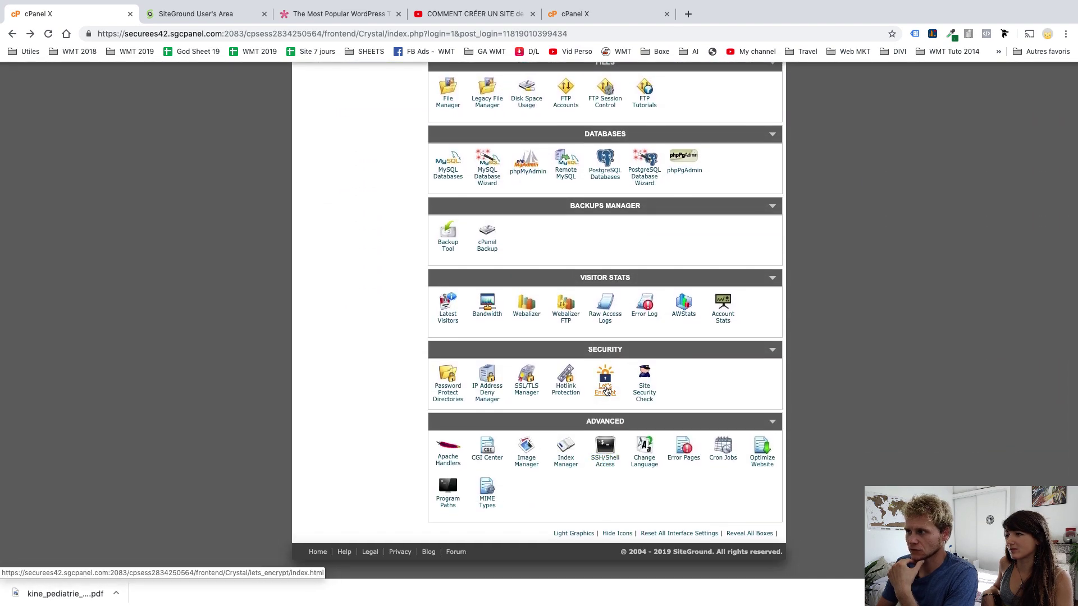
Install a Let's Encrypt certificate for kine-pediatrie-strasbourg.fr and acknowledge the success message
left_click(604, 384)
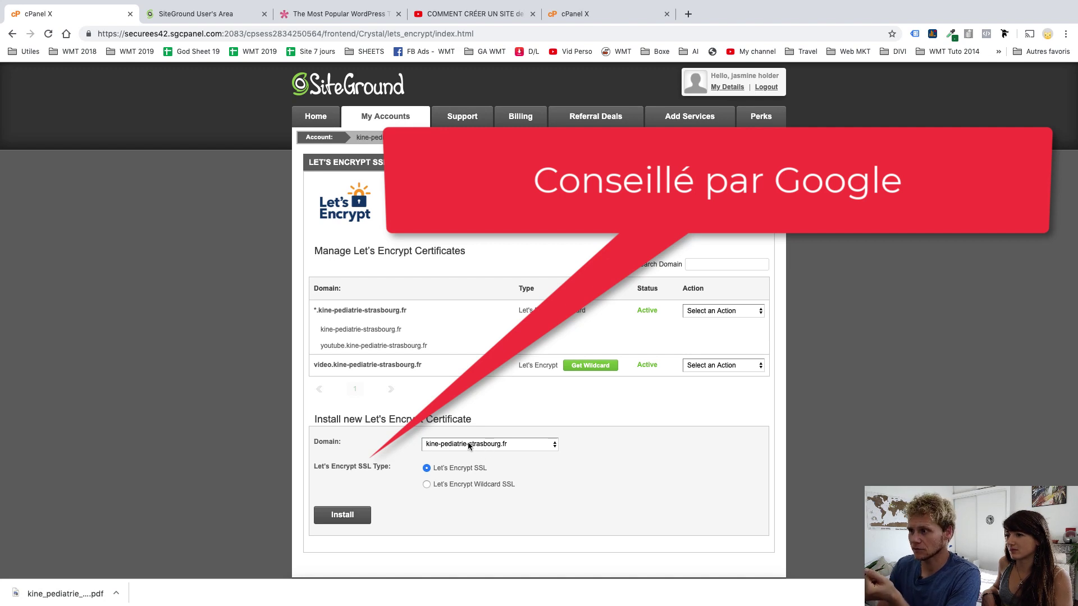
left_click(428, 450)
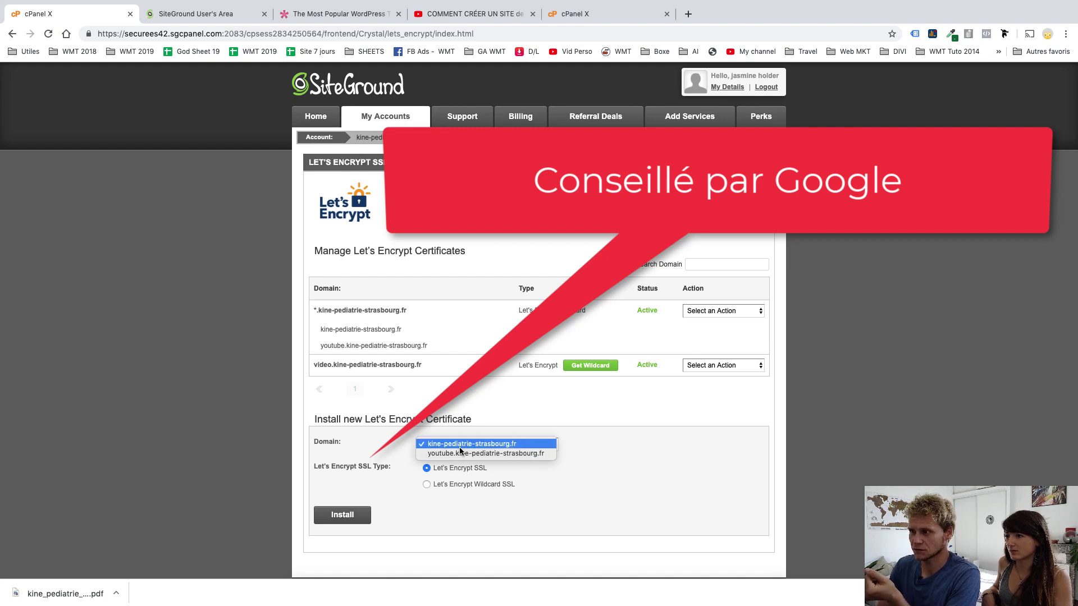
left_click(612, 472)
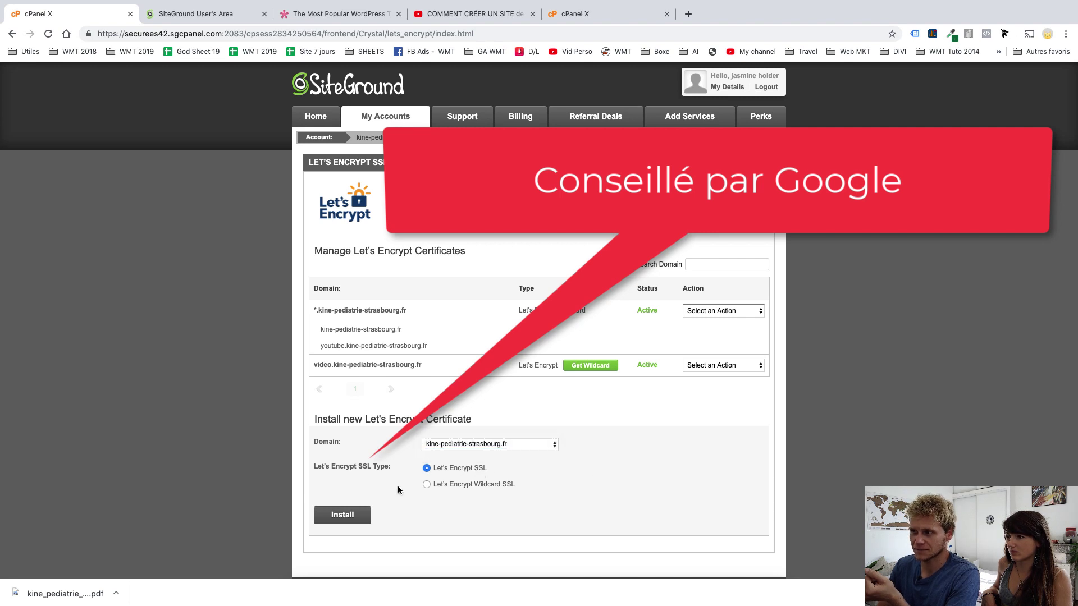
left_click(345, 517)
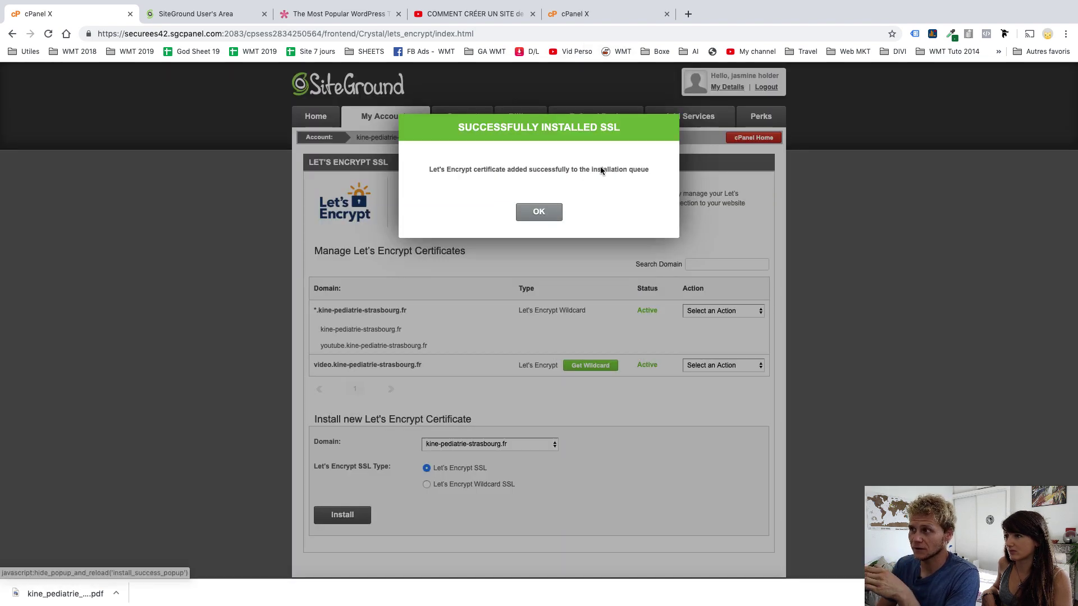
left_click(539, 212)
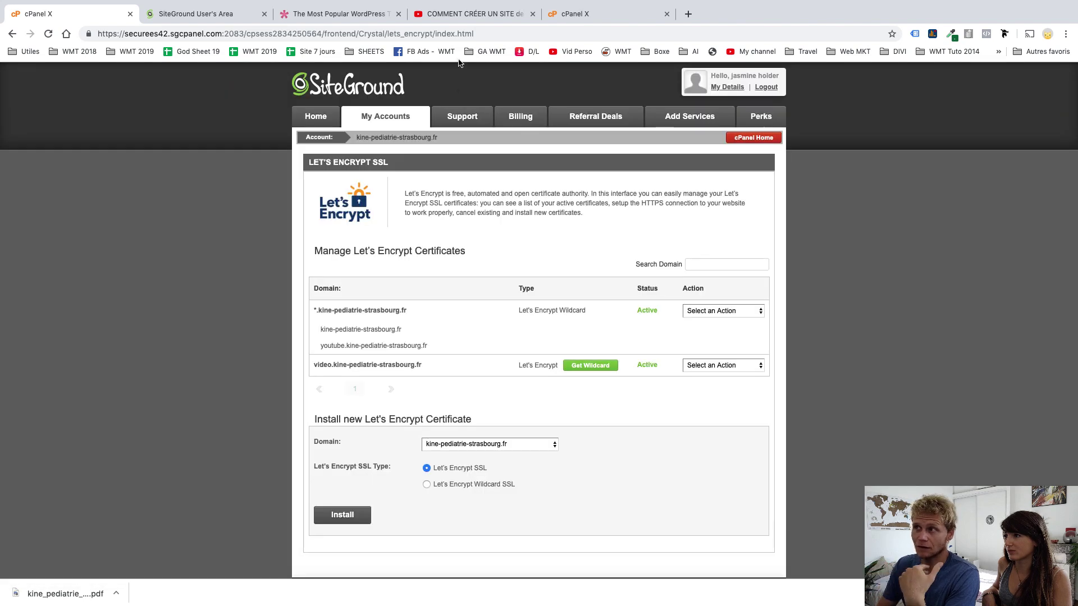
left_click(567, 13)
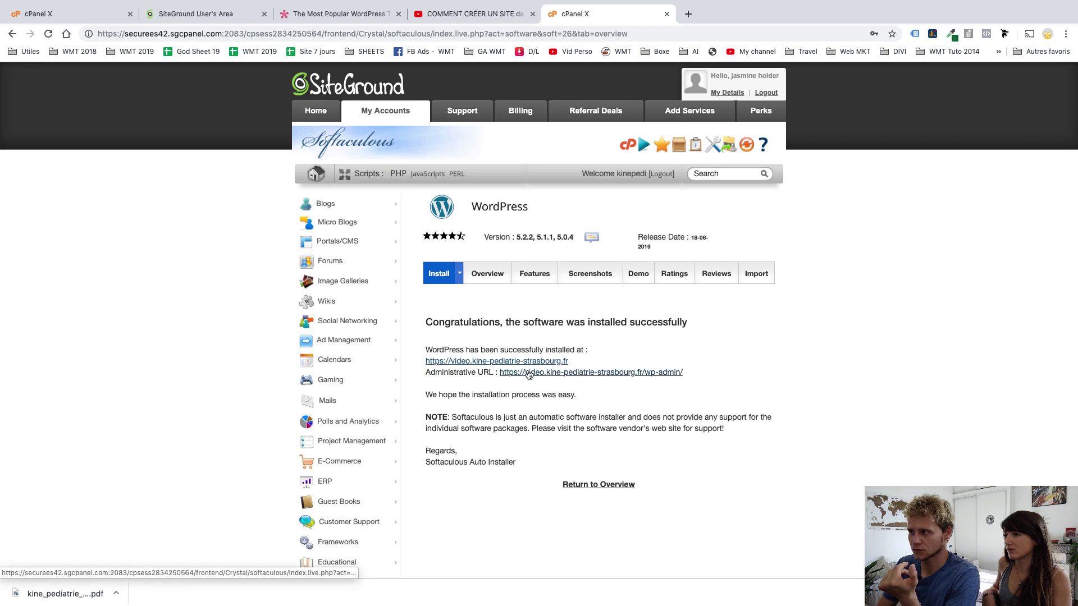
Preview the new 'Site de Jasmine — Kiné' site with its Hello world post, then return to the summary
left_click(515, 362)
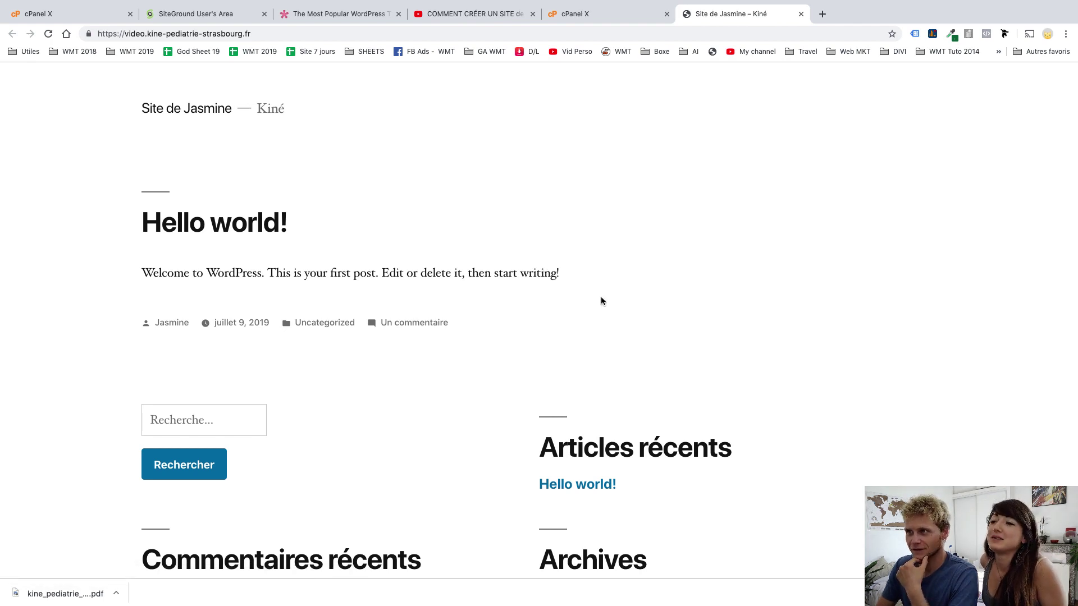
scroll(601, 300, "down", 6)
scroll(600, 301, "up", 6)
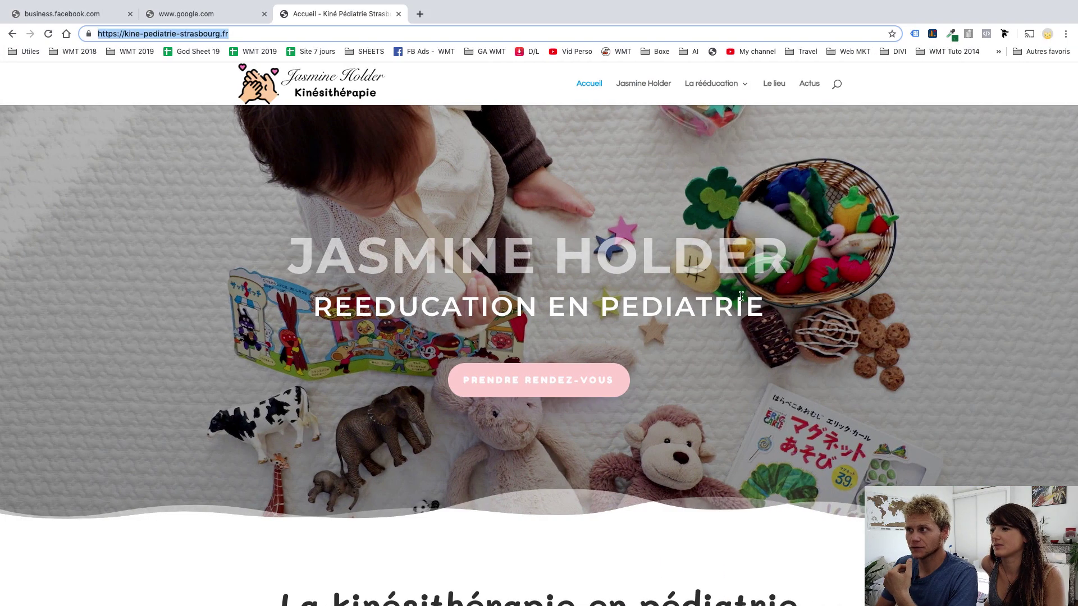
scroll(740, 296, "down", 15)
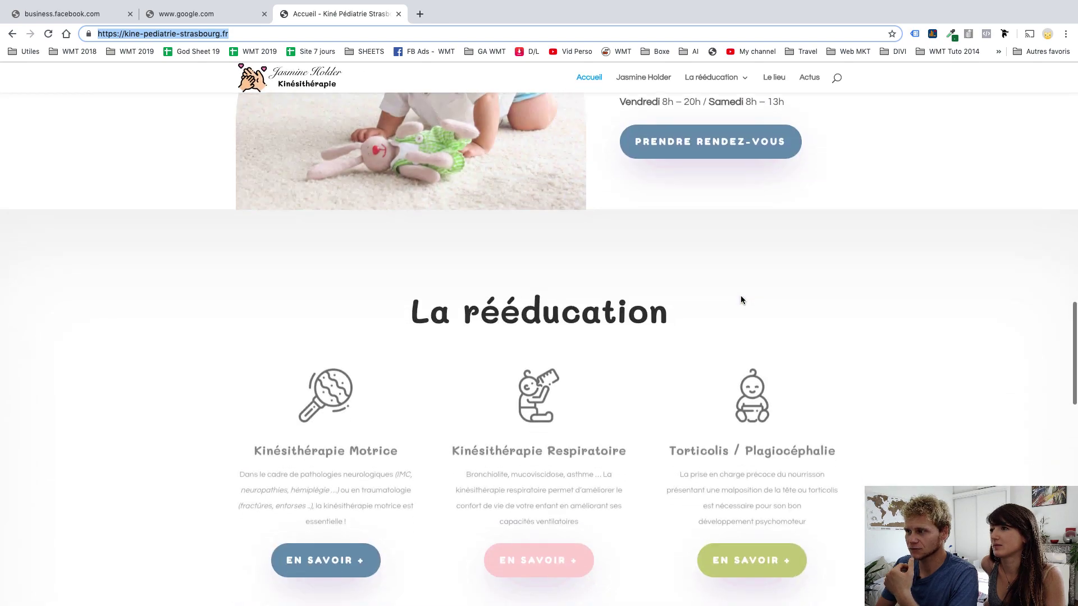
scroll(741, 299, "down", 10)
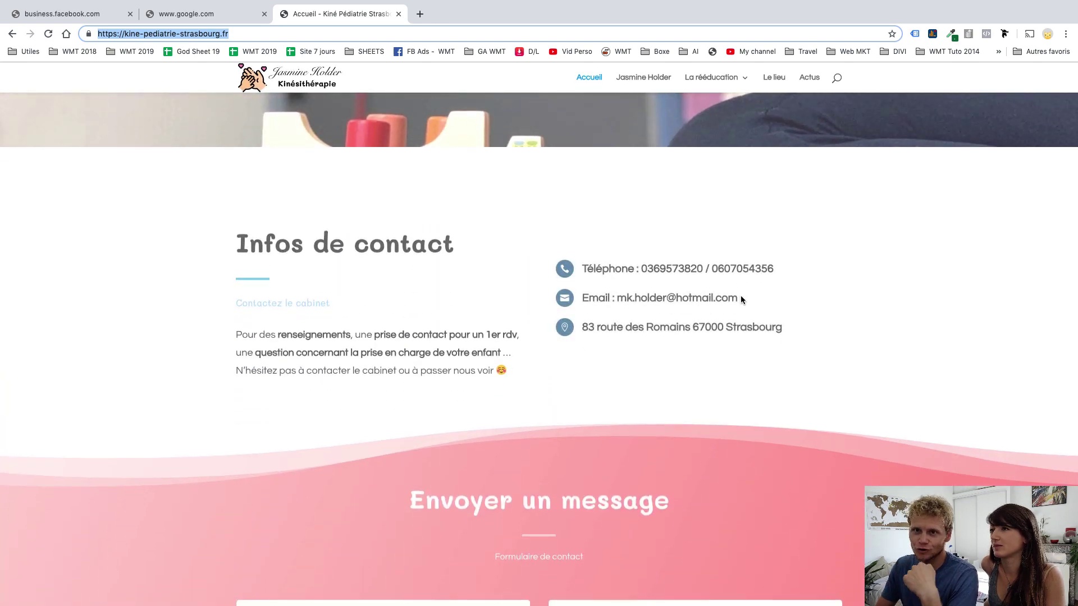
scroll(741, 299, "up", 20)
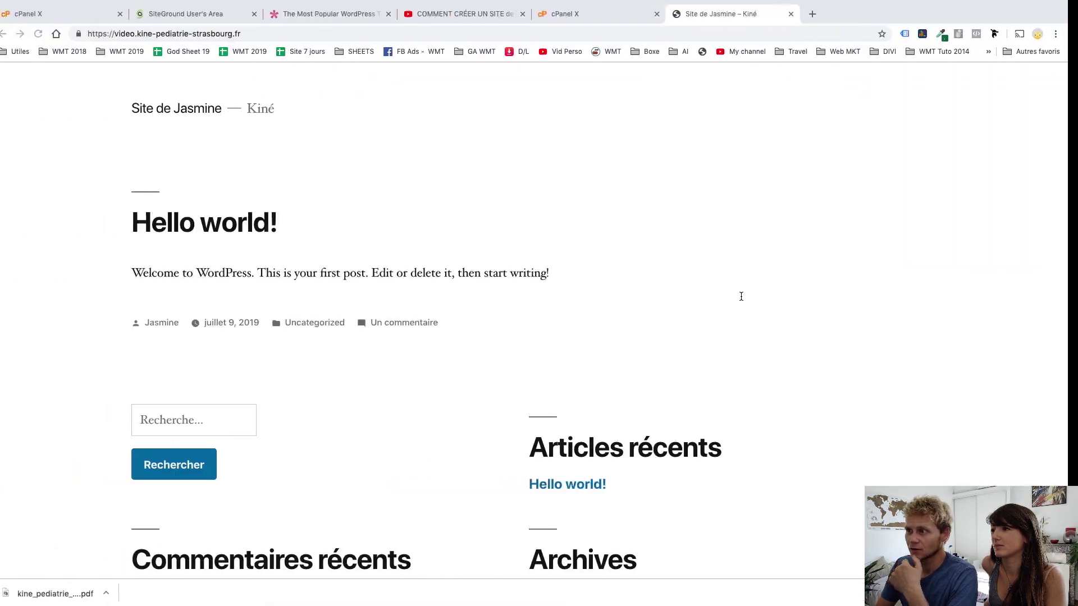
left_click(593, 15)
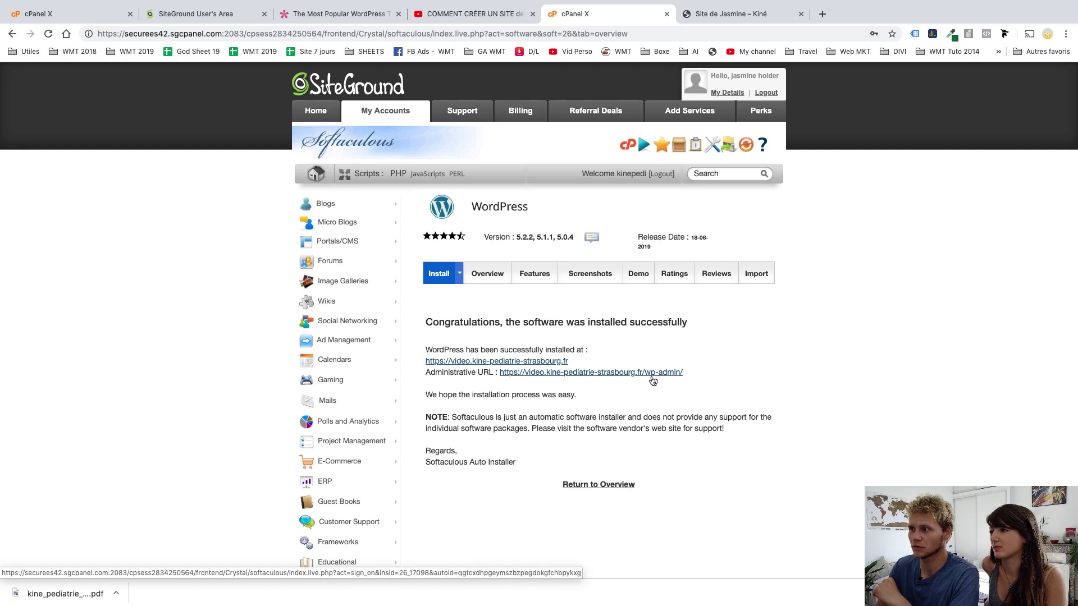
Open the Site de Jasmine admin and look over the Articles, Pages and Apparence menus
left_click(673, 374)
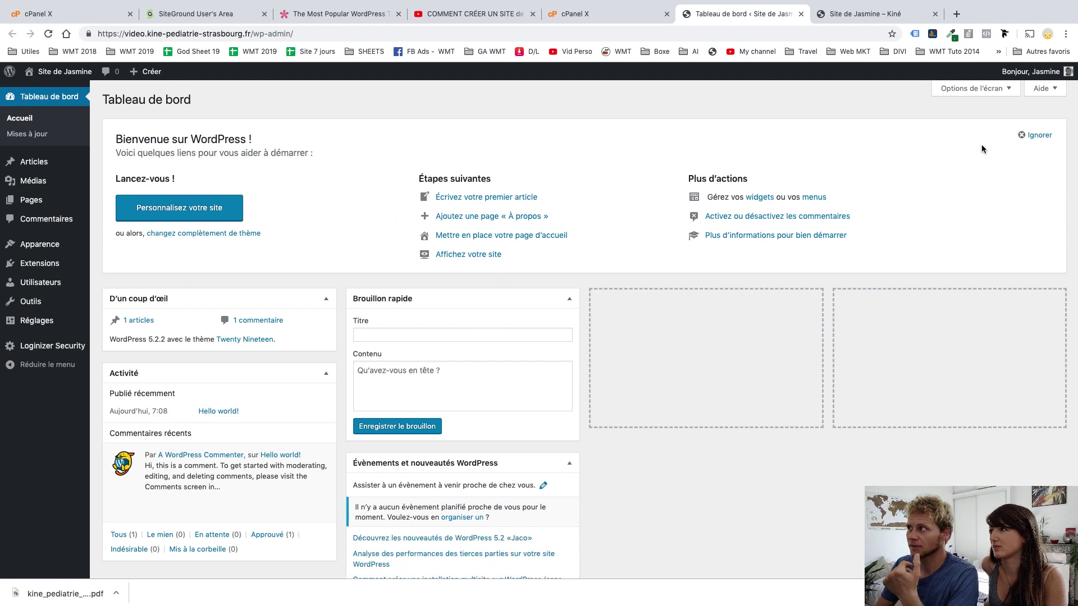
mouse_move(1035, 73)
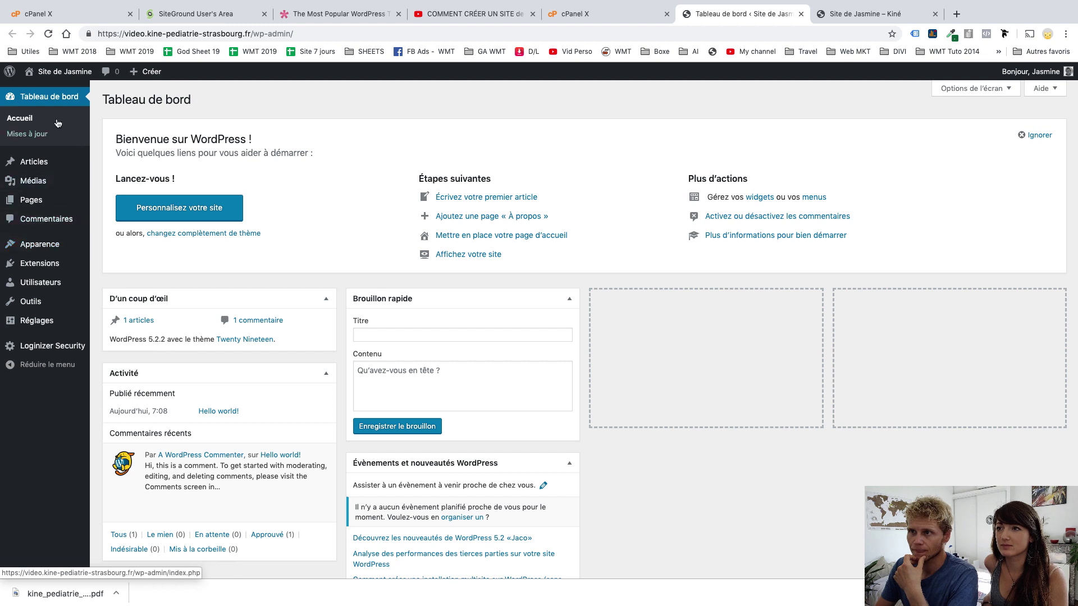
mouse_move(46, 164)
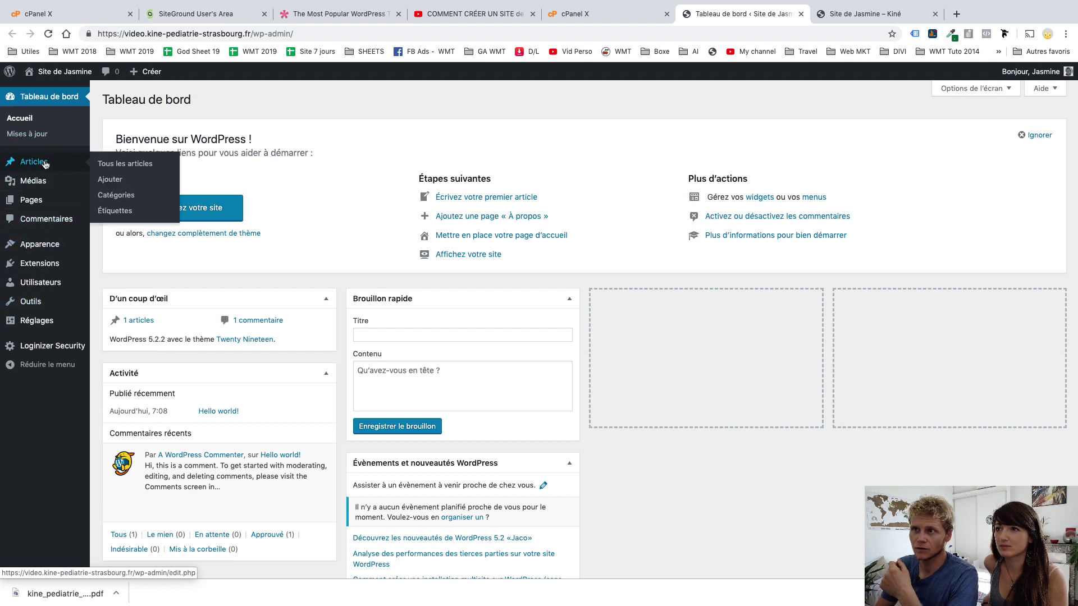
mouse_move(38, 203)
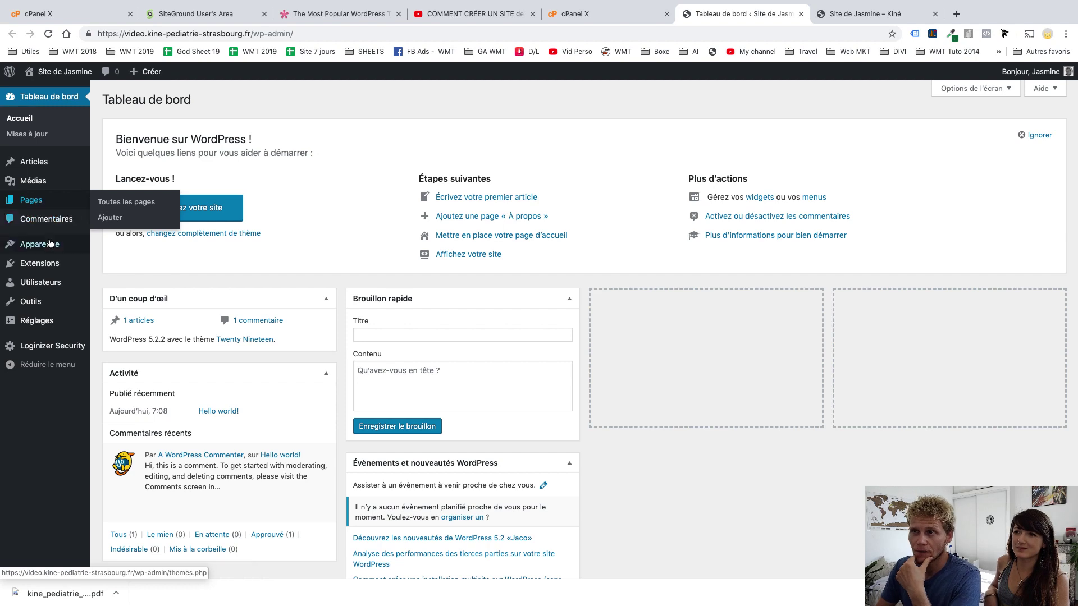
mouse_move(50, 248)
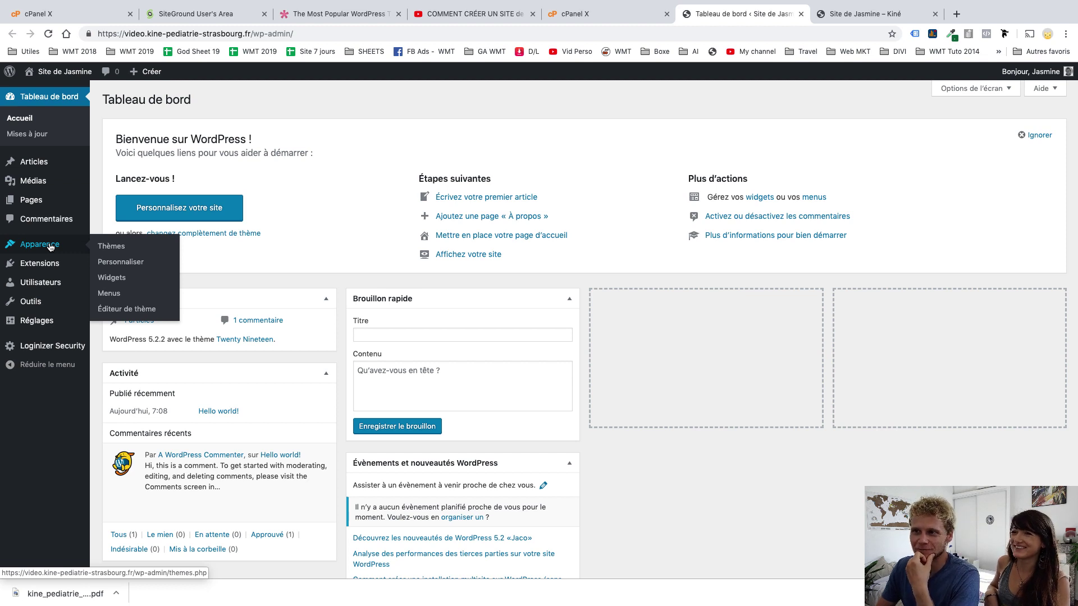
Review the three installed themes, Twenty Nineteen active, then bring up the Elegant Themes homepage
left_click(105, 247)
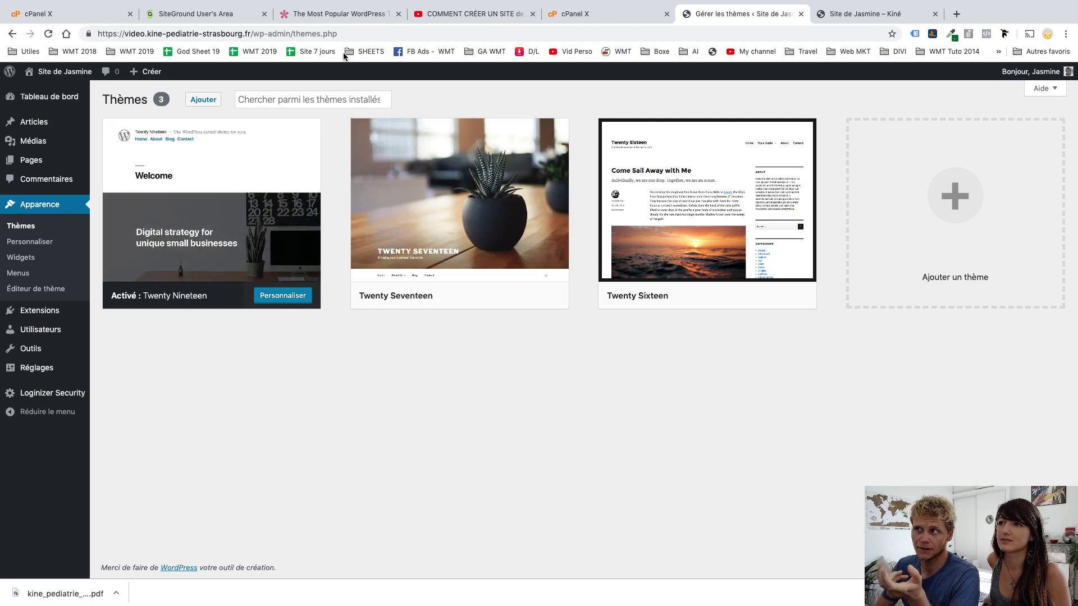
left_click(340, 18)
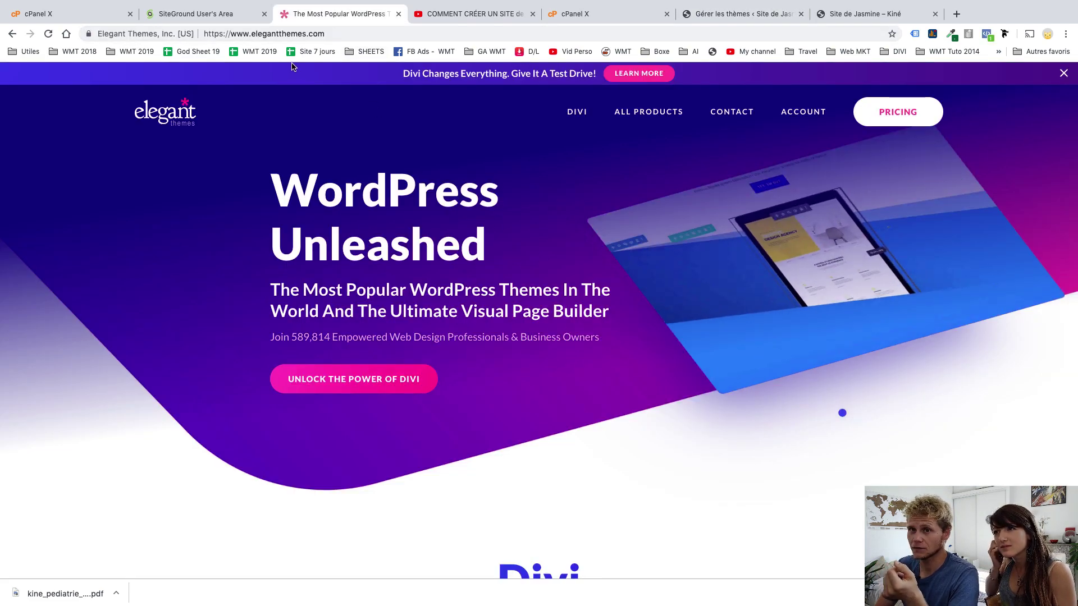
Follow the bit.ly/DIVI-20 discount link and pick the $70/year Yearly Access plan
left_click(478, 21)
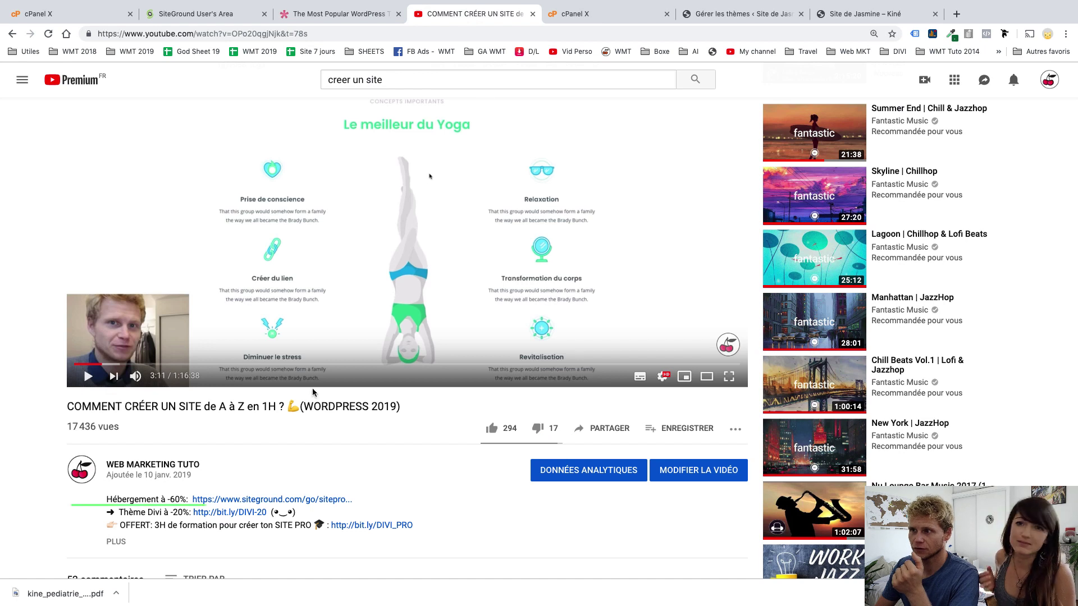
left_click(209, 516)
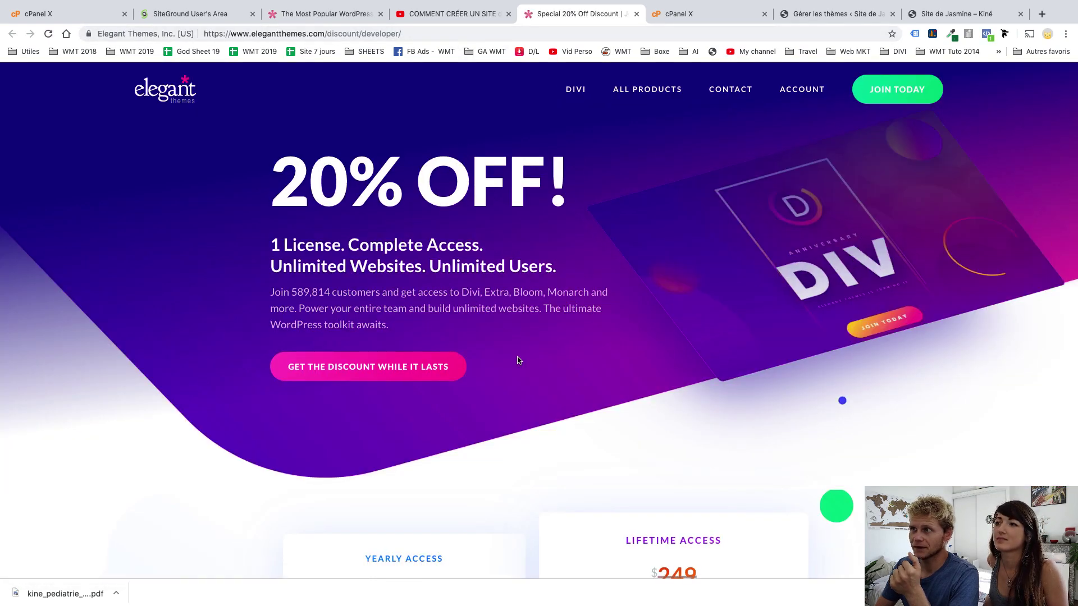
scroll(493, 335, "down", 5)
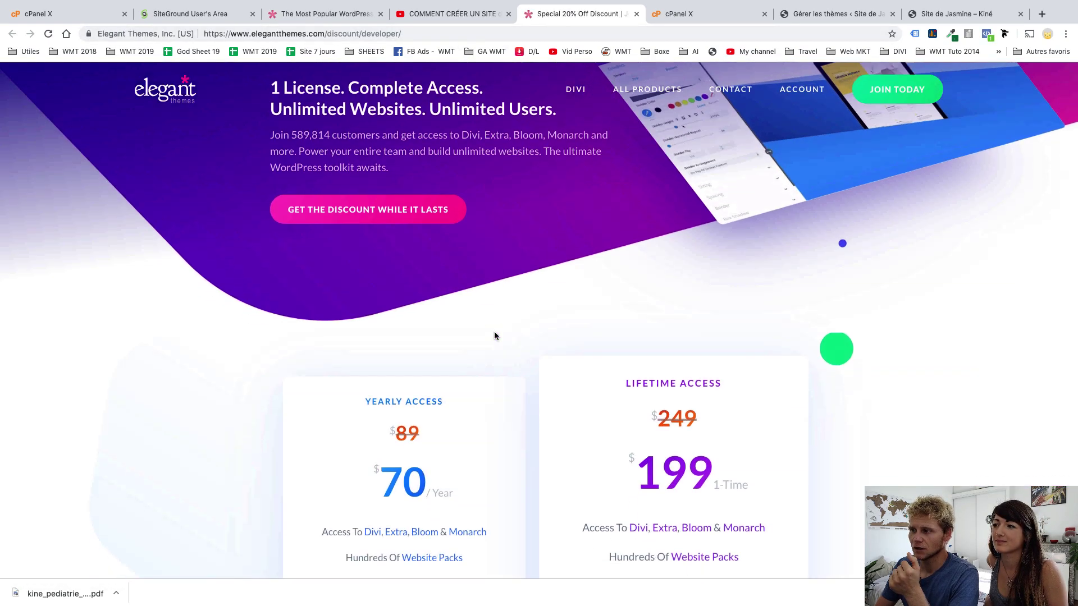
scroll(421, 386, "down", 4)
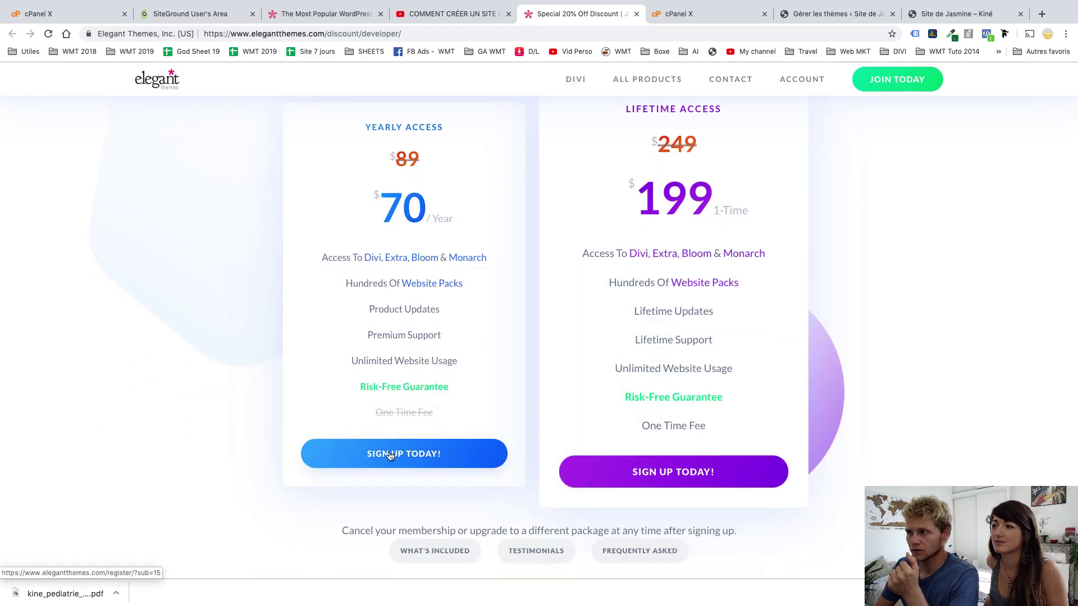
left_click(390, 455)
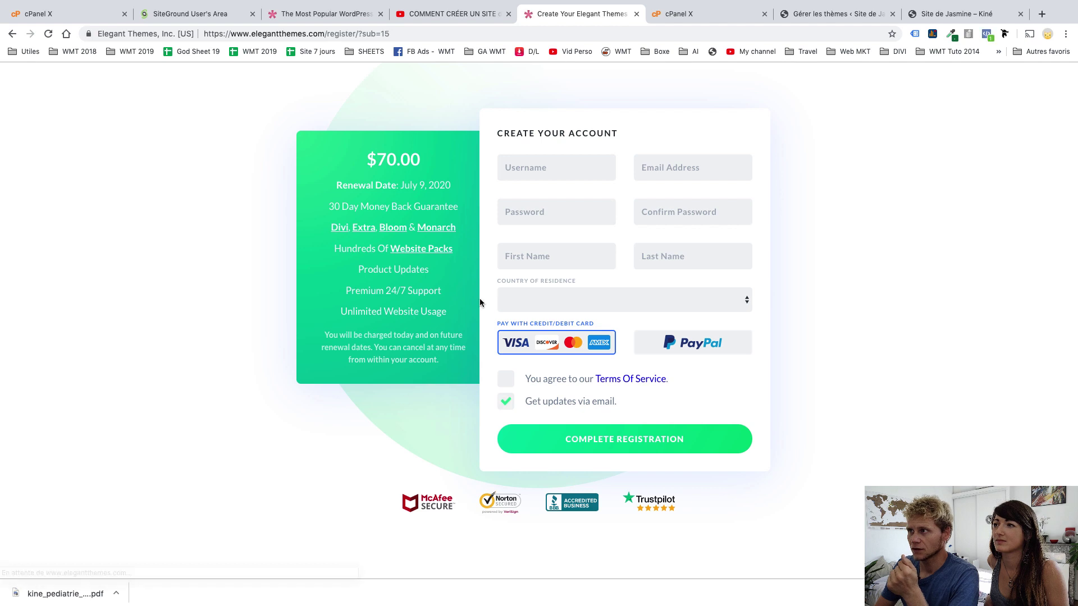
Choose Belgium as country of residence, which adds a $14.70 VAT charge
left_click(537, 170)
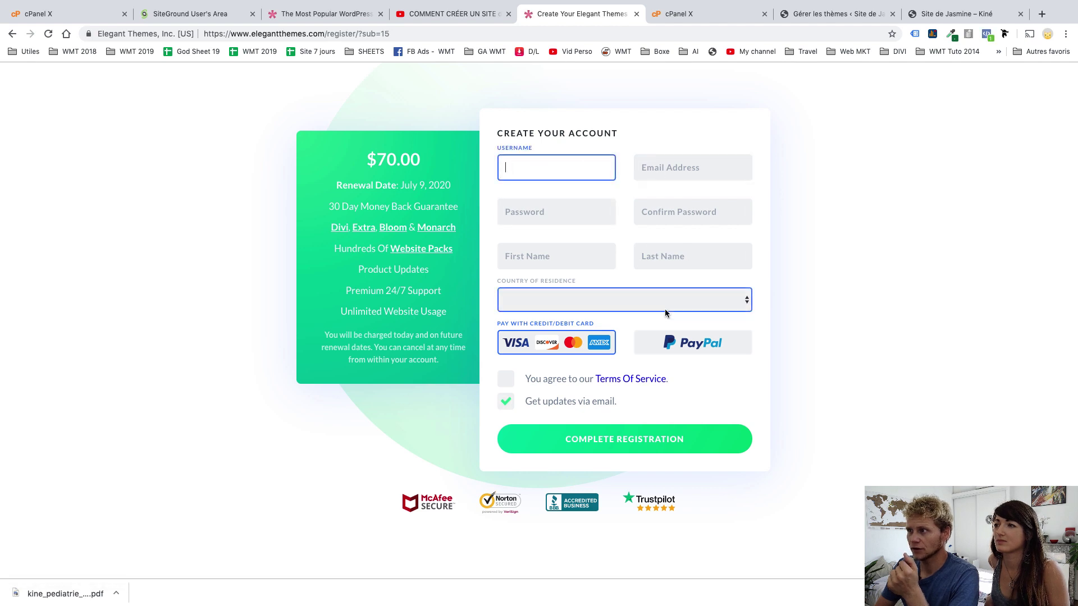
left_click(635, 300)
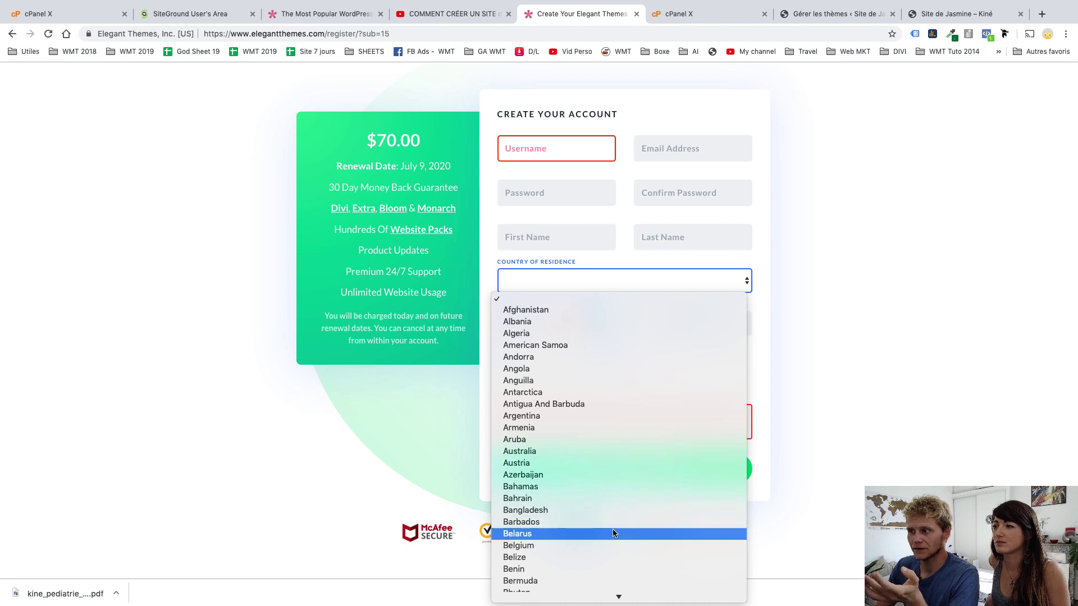
left_click(561, 545)
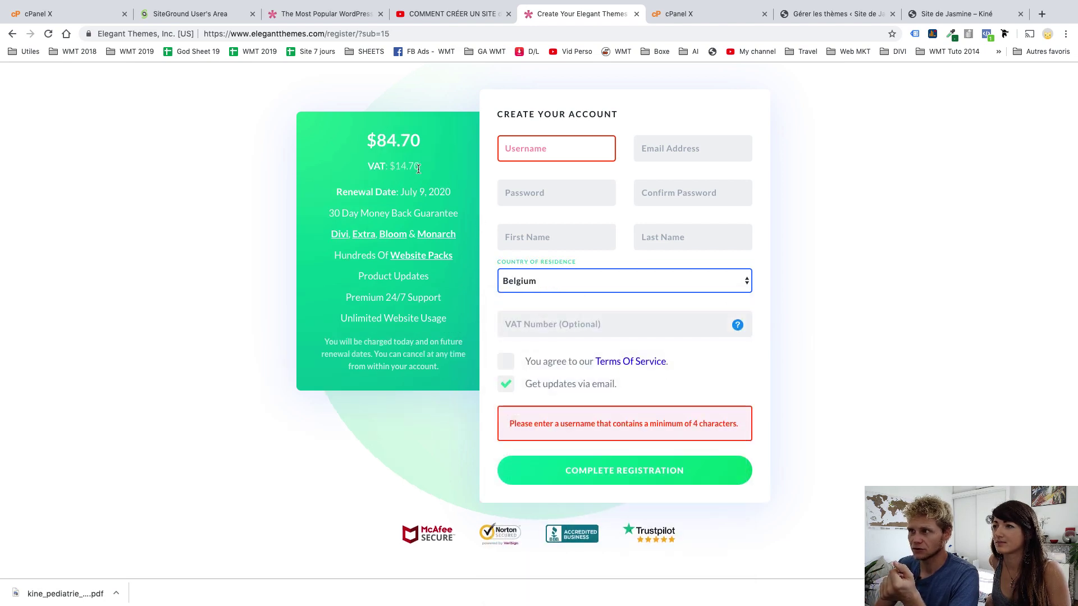
left_click_drag(418, 169, 385, 173)
Switch the country of residence to Morocco so the price stays $70.00 without VAT
left_click(572, 293)
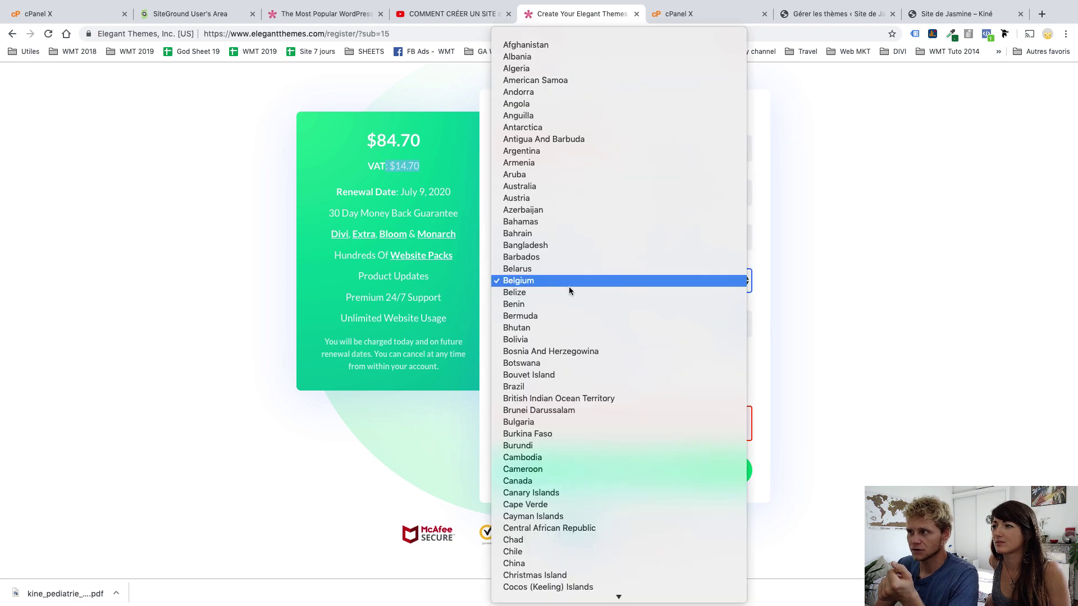
scroll(608, 406, "down", 15)
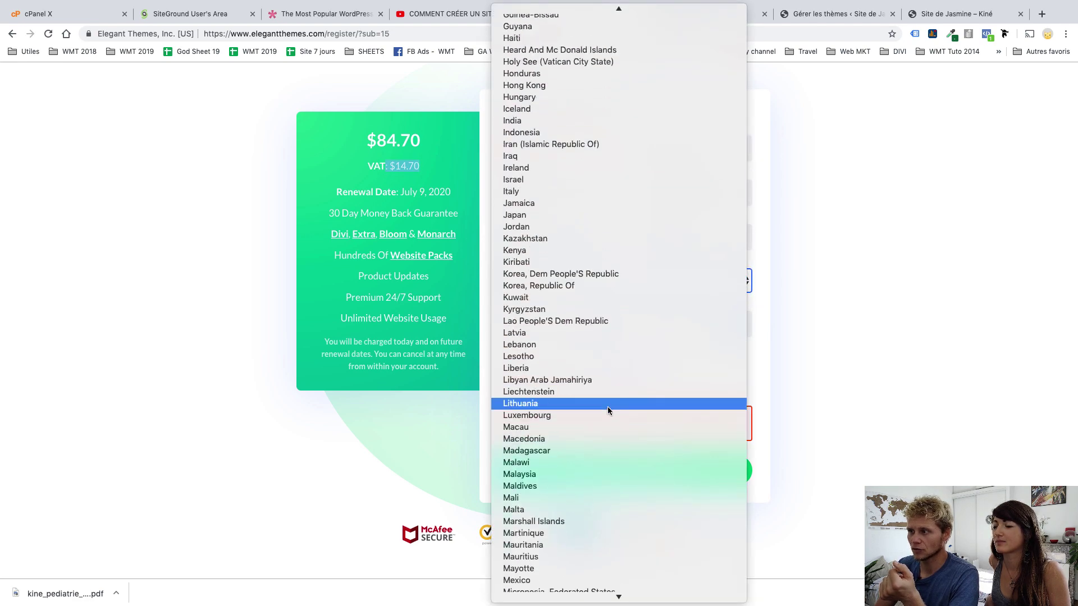
scroll(607, 406, "down", 3)
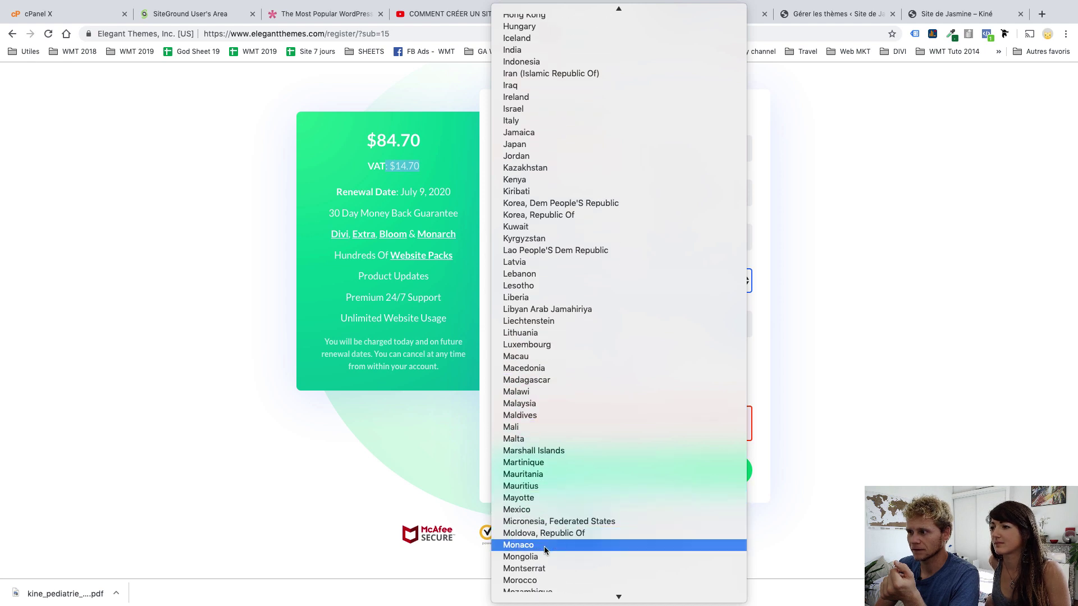
left_click(543, 580)
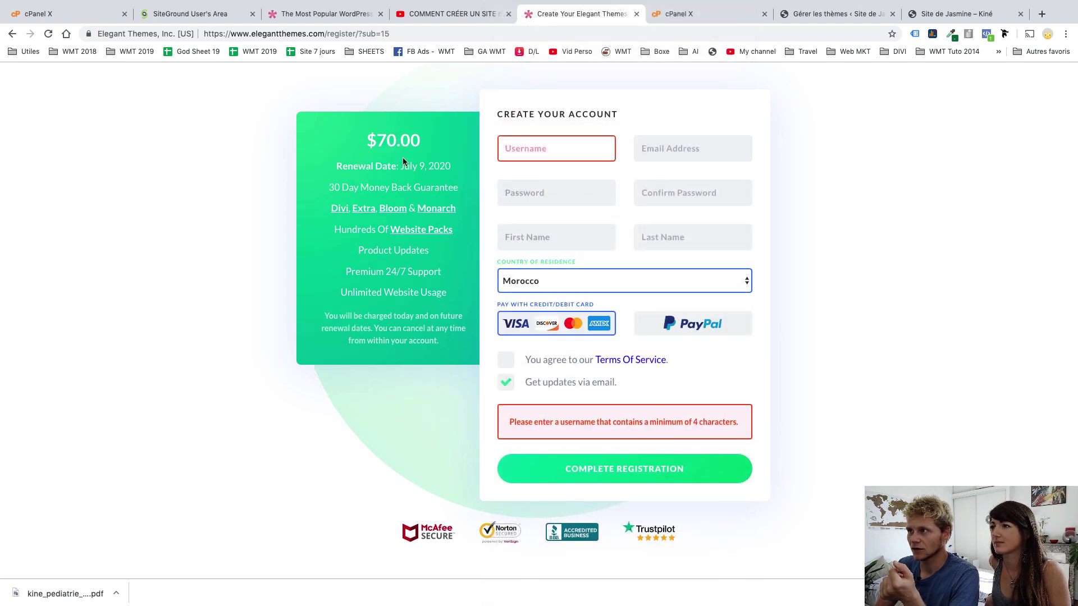
left_click(557, 279)
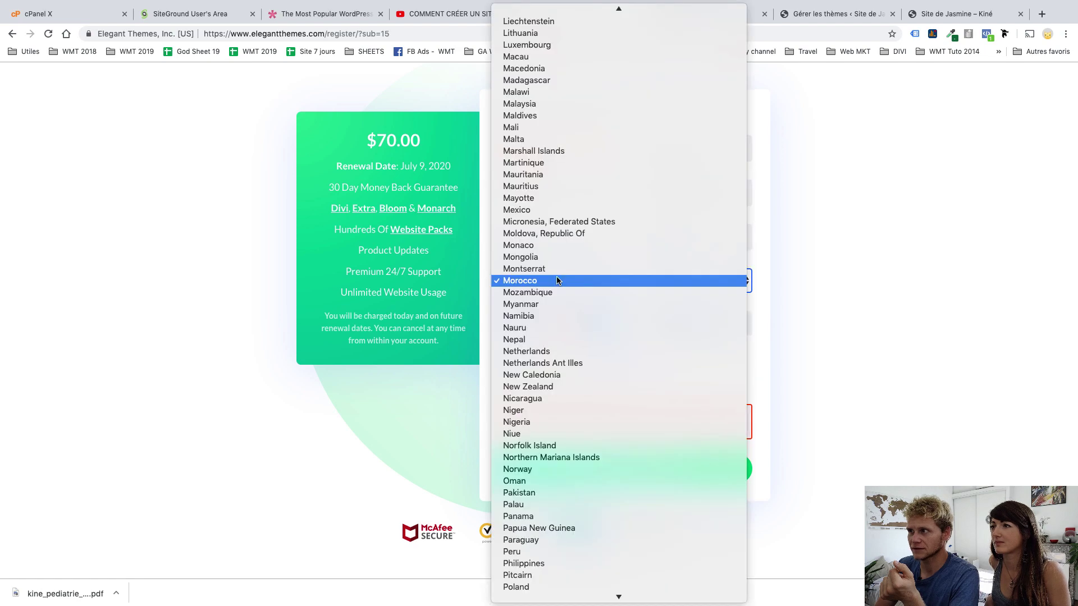
scroll(557, 279, "up", 6)
scroll(557, 279, "up", 10)
left_click(939, 338)
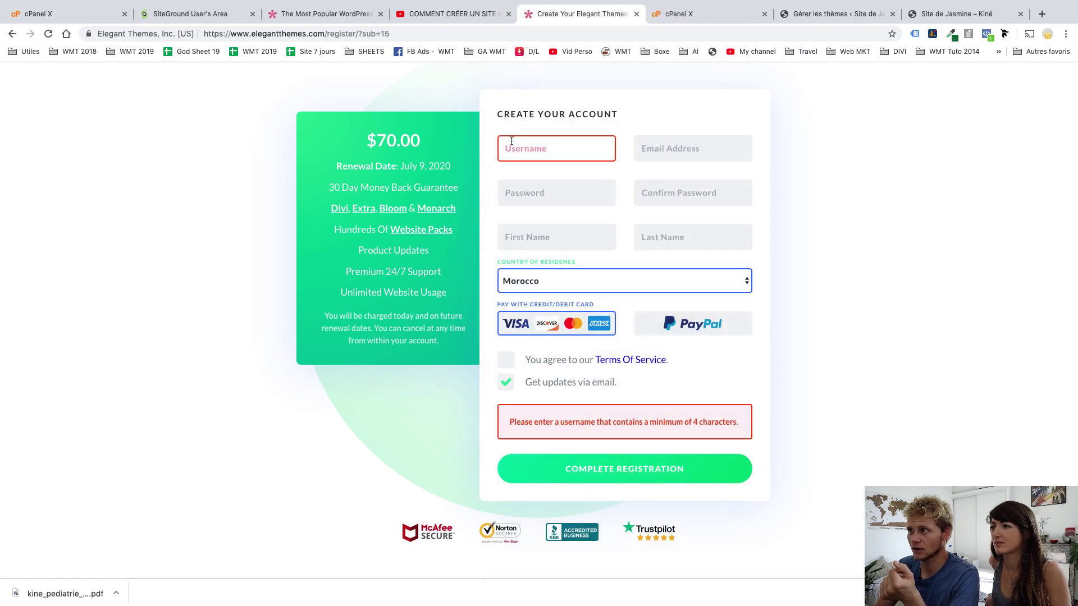
left_click(654, 225)
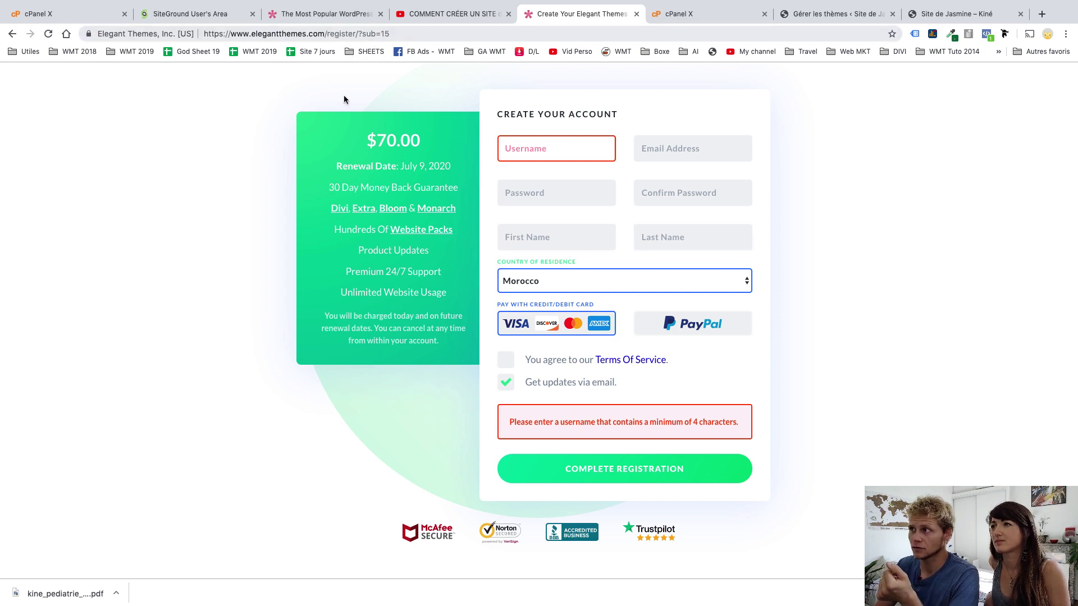
left_click(310, 14)
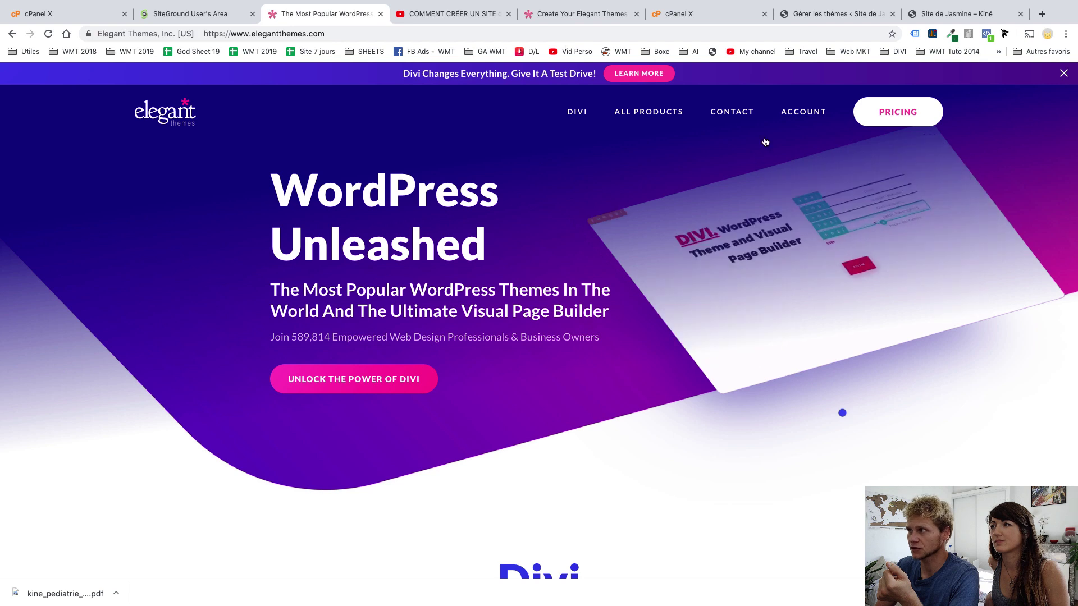
Log in to the Elegant Themes members area with the account username and password
mouse_move(802, 112)
left_click(787, 173)
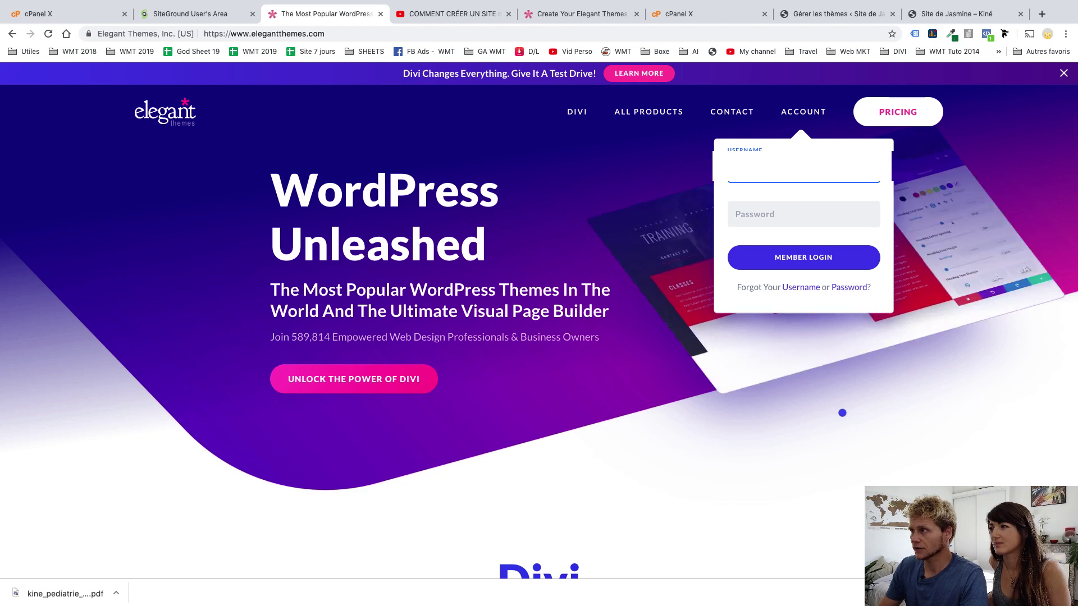
key("Tab")
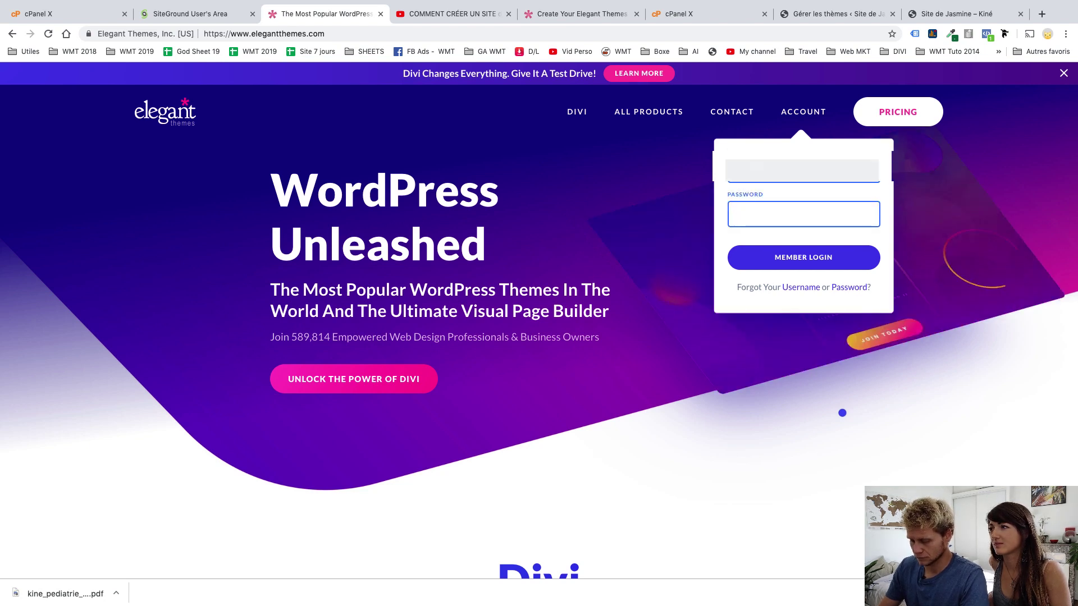
type("*********")
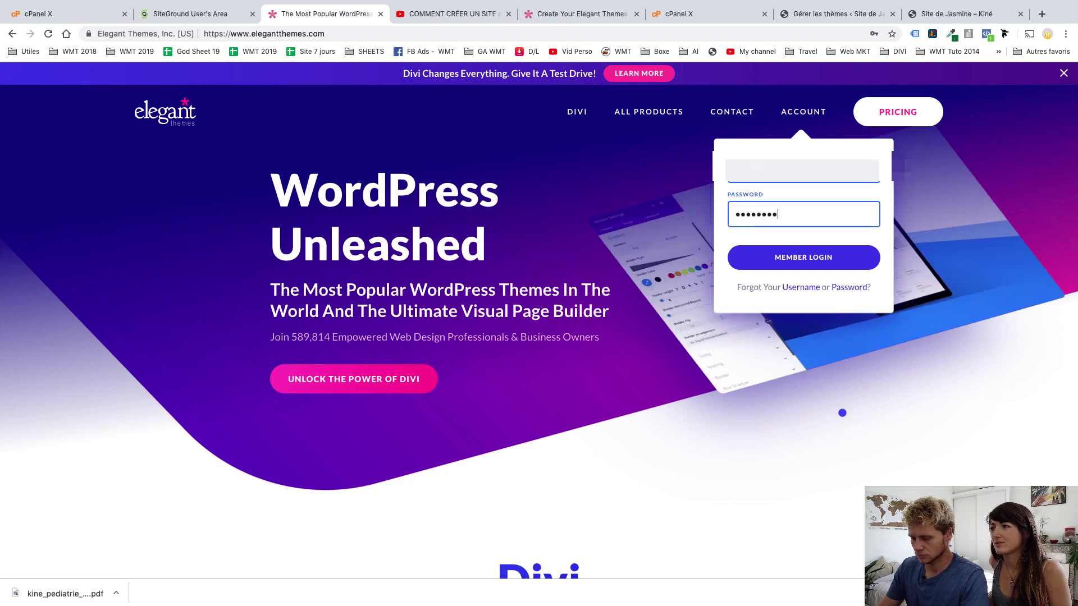
type("****")
key("Return")
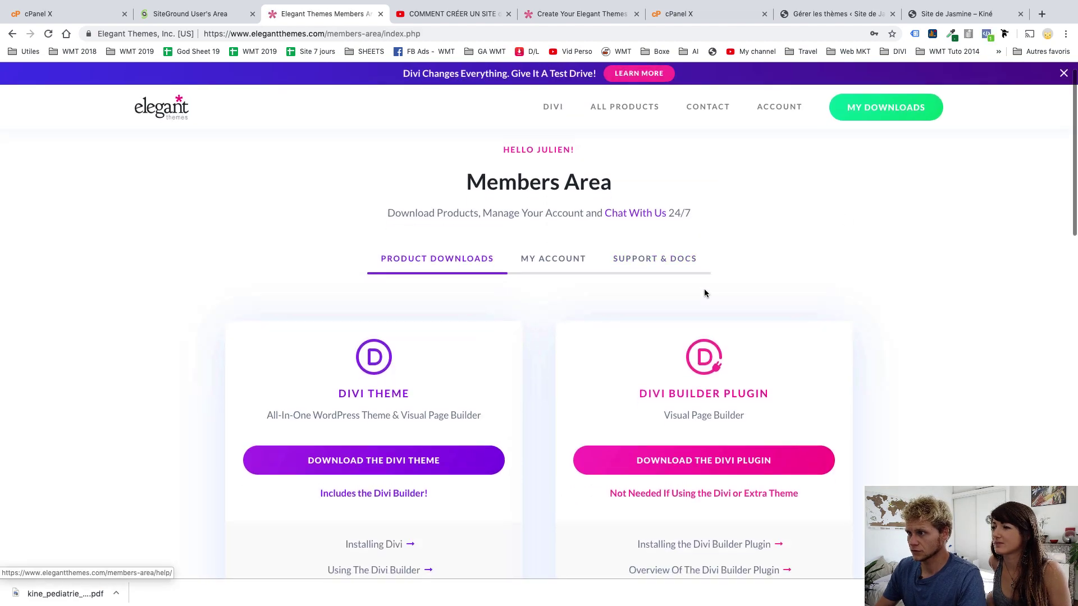
Download the Divi theme zip file from the Members Area
scroll(704, 293, "down", 5)
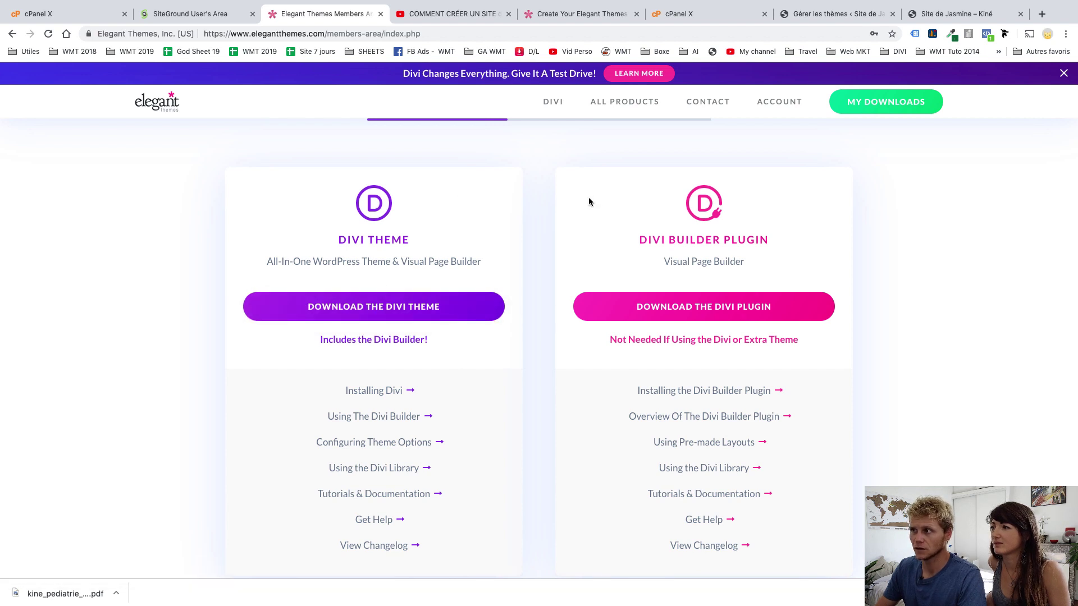
left_click(388, 315)
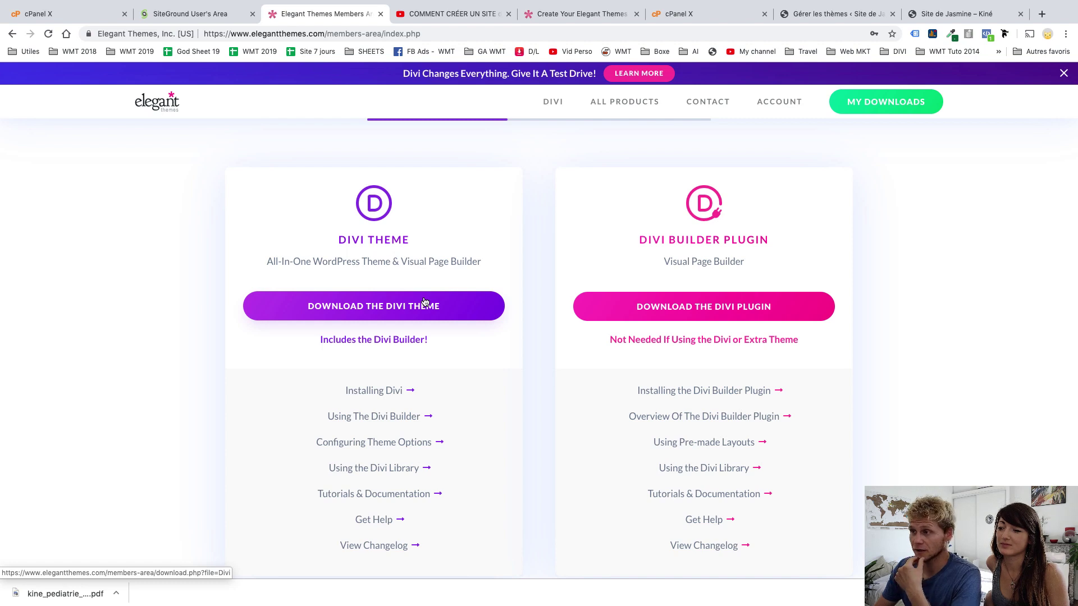
left_click(425, 303)
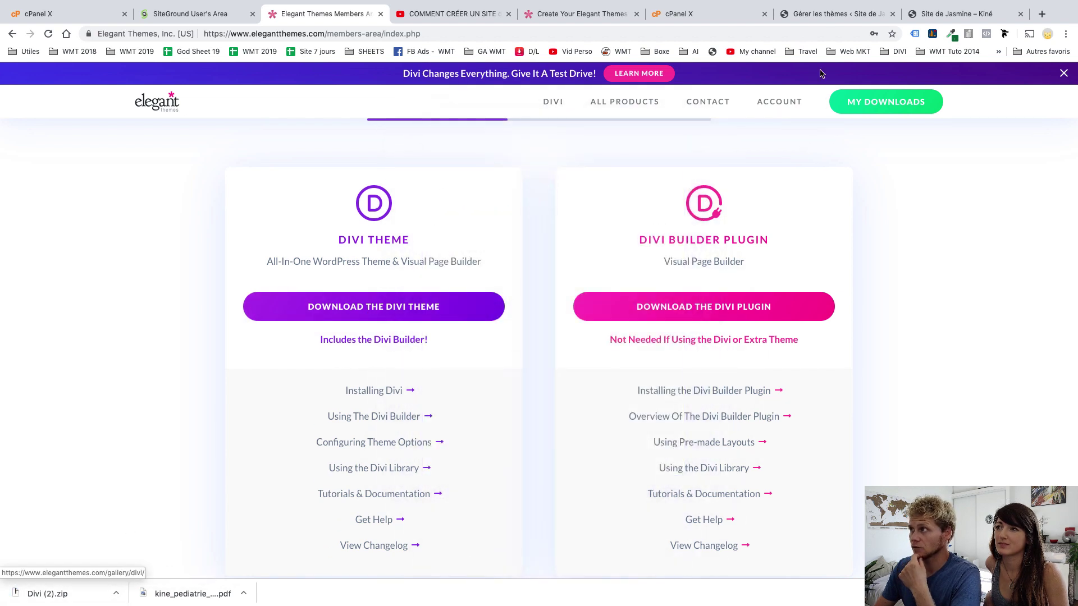
left_click(836, 14)
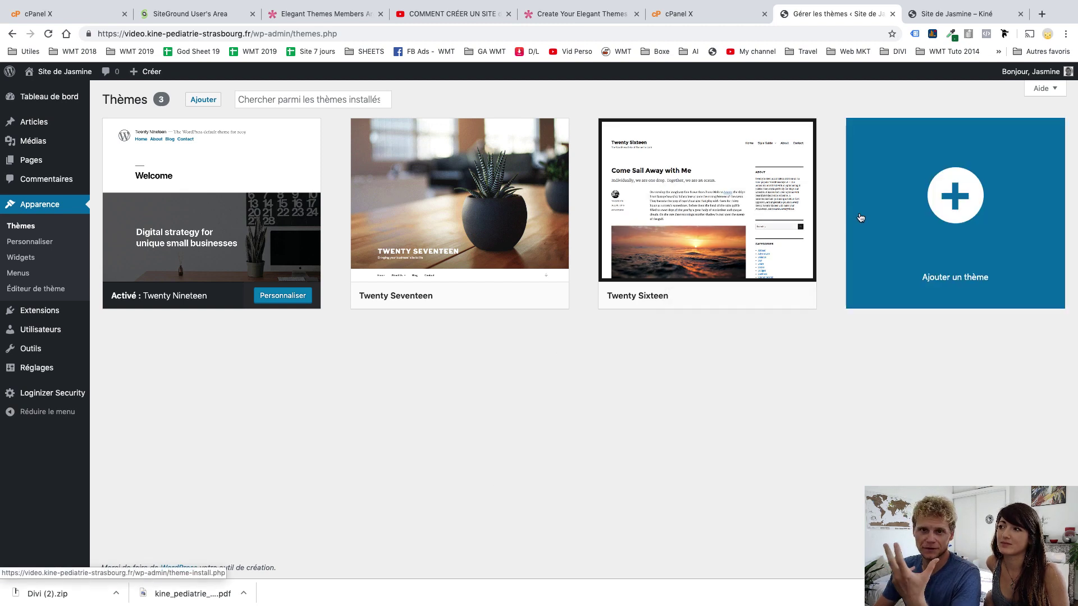
Open WordPress's Ajouter des thèmes page showing featured themes like Llorix One Lite
left_click(909, 211)
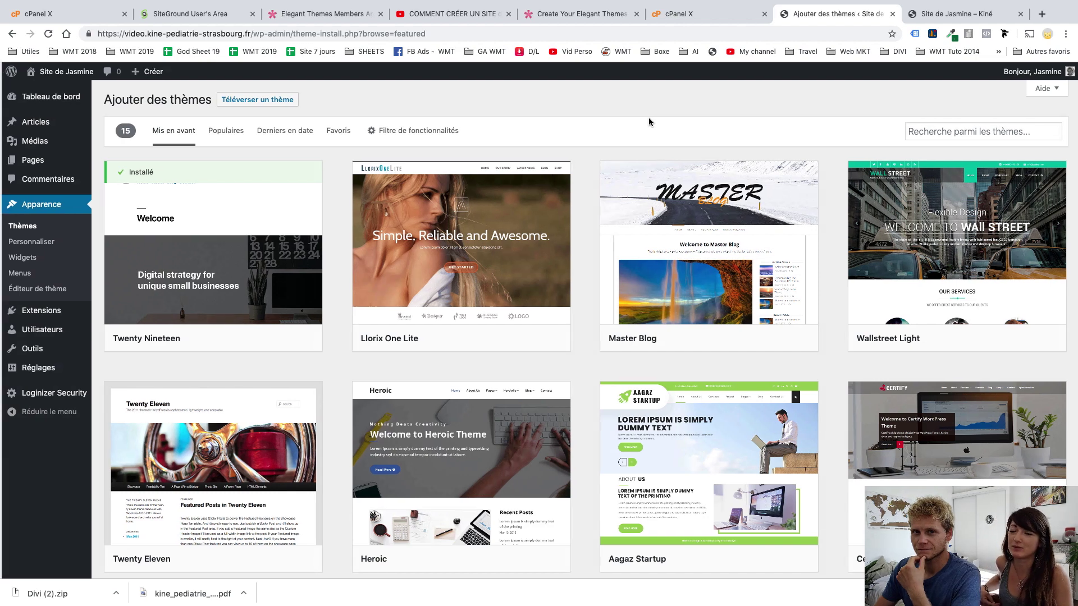
scroll(648, 118, "left", 5)
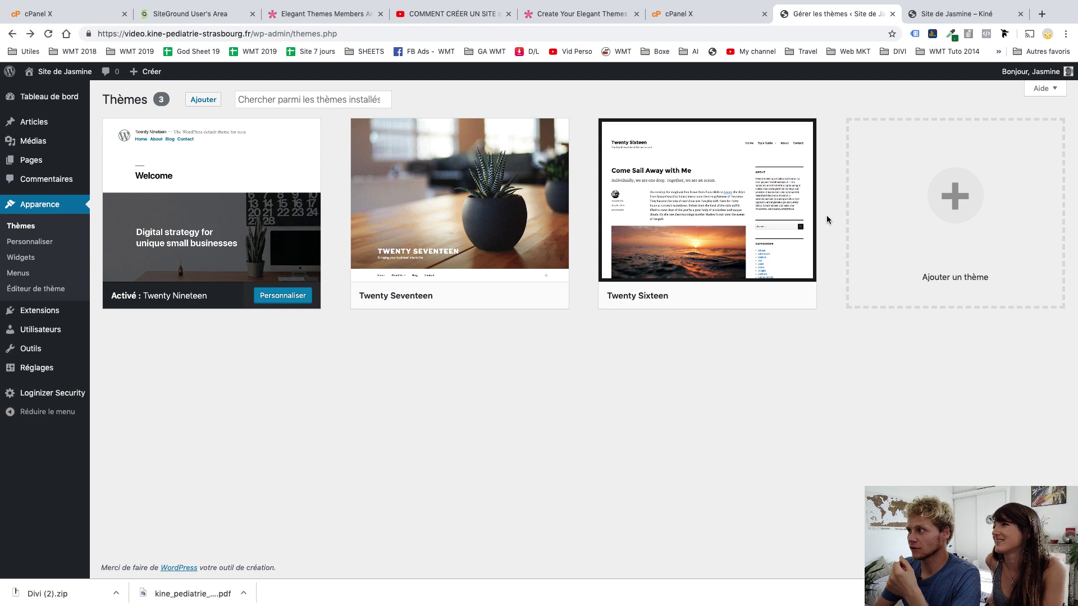
left_click(957, 212)
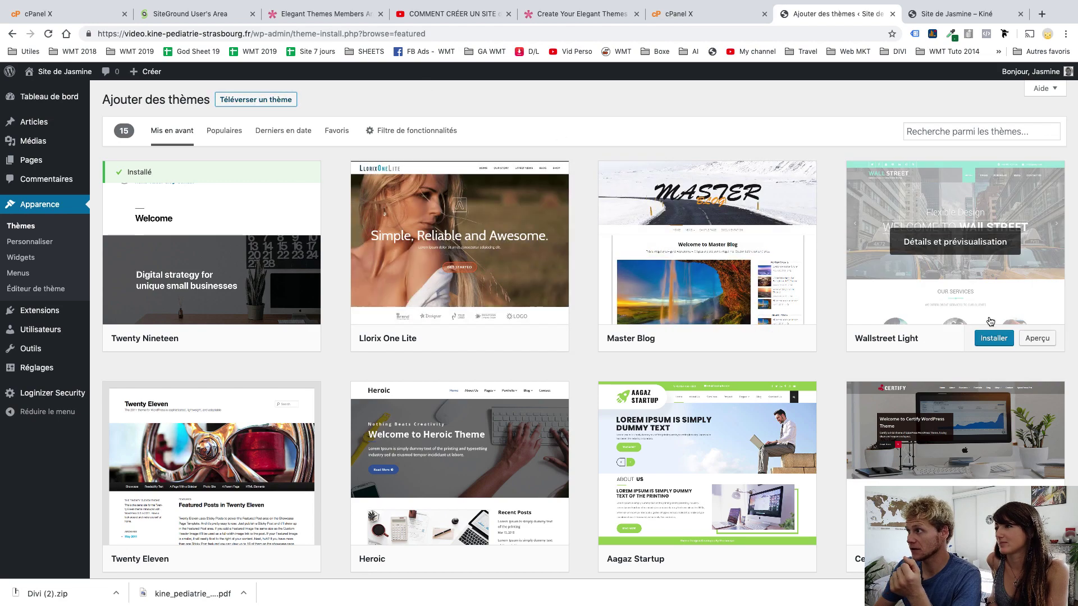
mouse_move(689, 453)
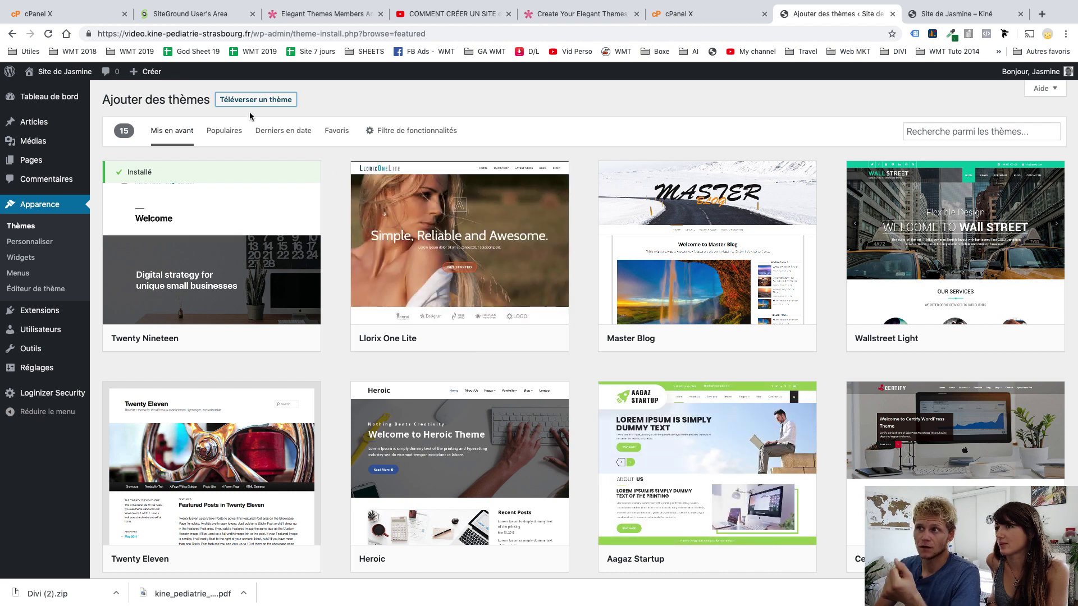
Upload Divi (2).zip as a new theme, install it and activate Divi
left_click(251, 101)
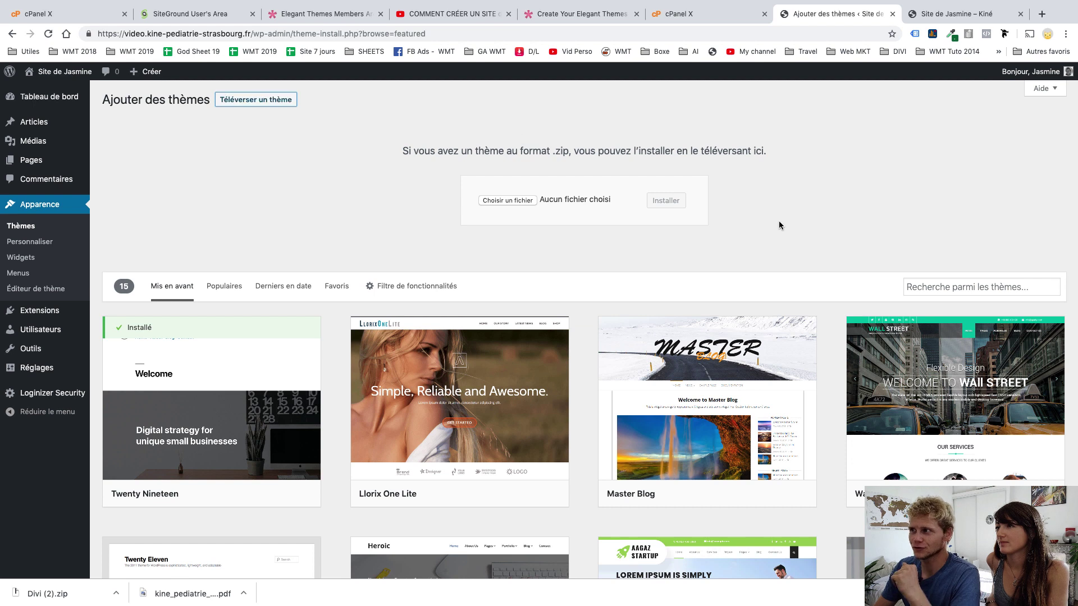
left_click(508, 201)
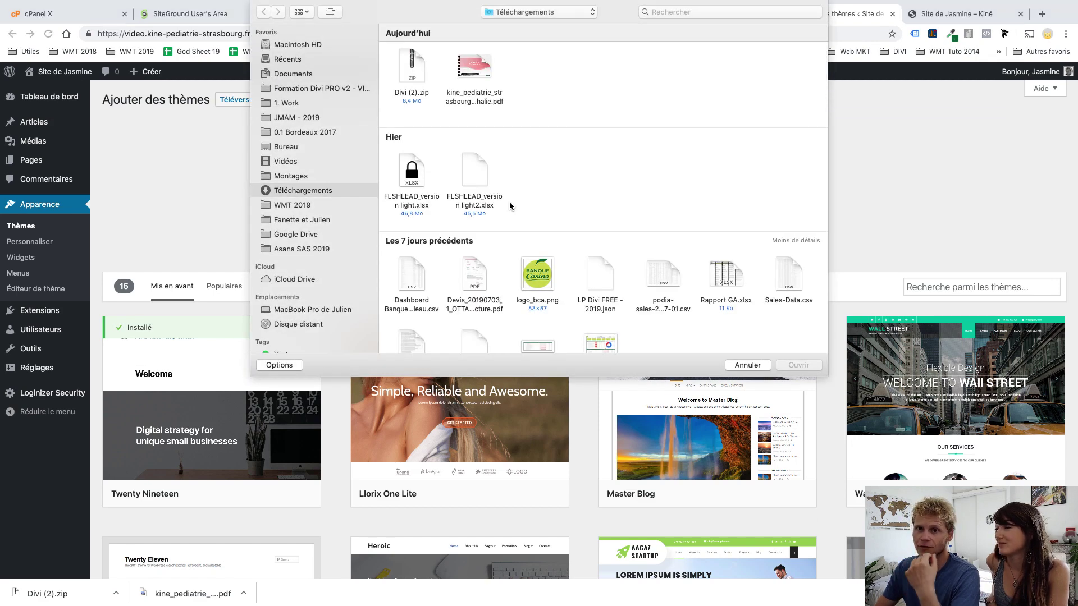
left_click(409, 73)
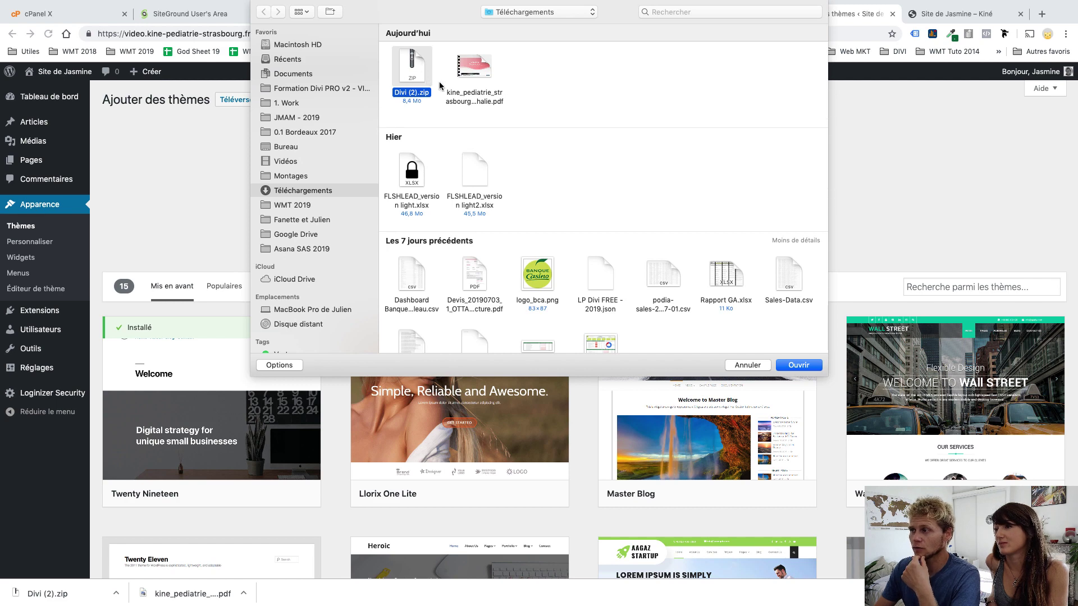
left_click(808, 365)
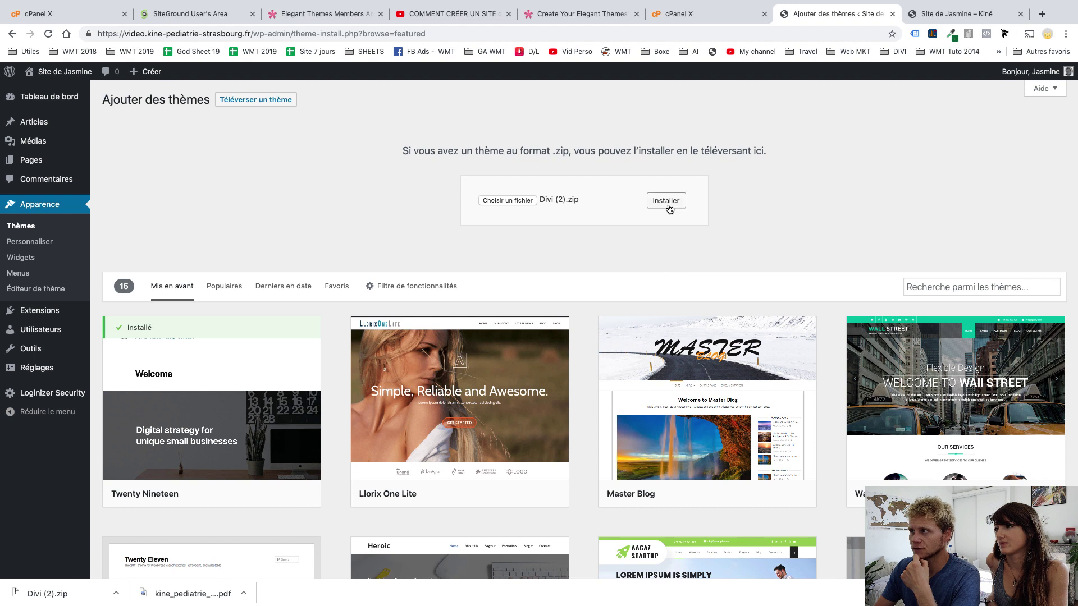
left_click(670, 207)
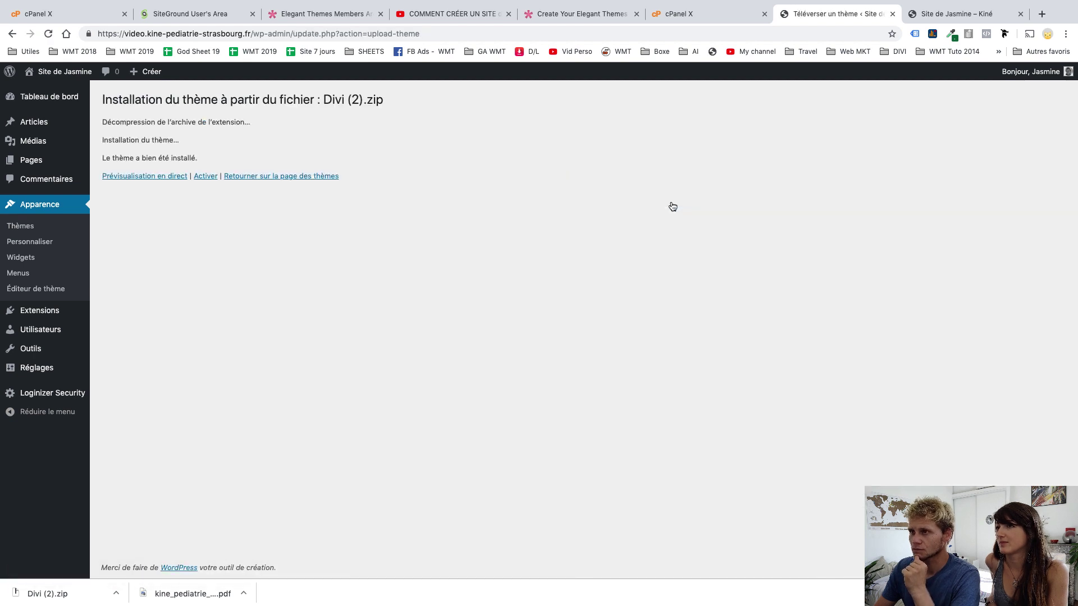
left_click(202, 181)
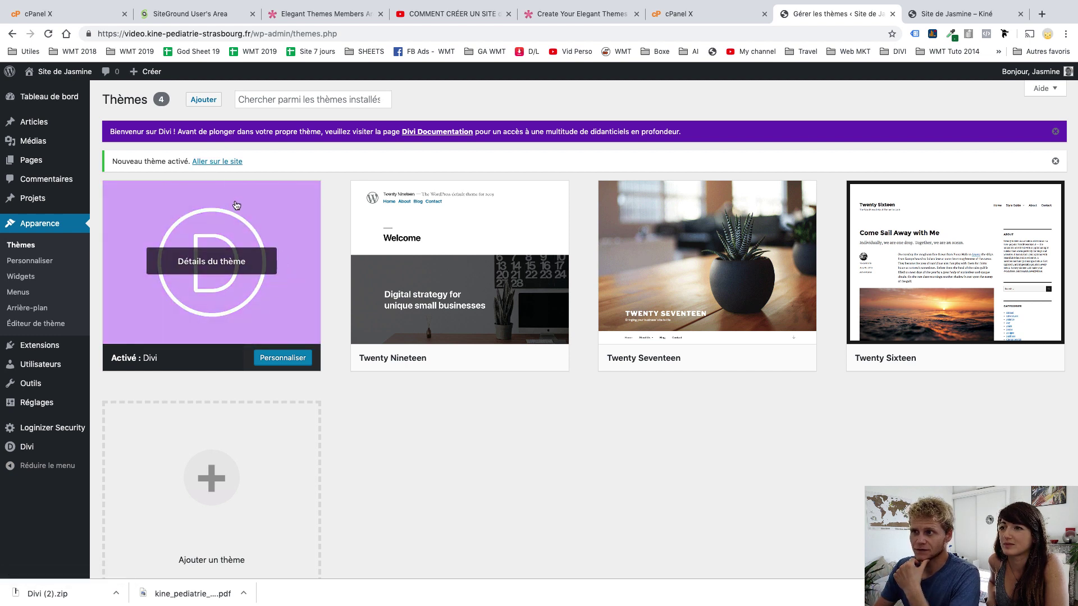
Create a new page 'Accueil' with text 'Bonjour Voici mon site C'est génial mais un peu limité au niveau design'
left_click(219, 162)
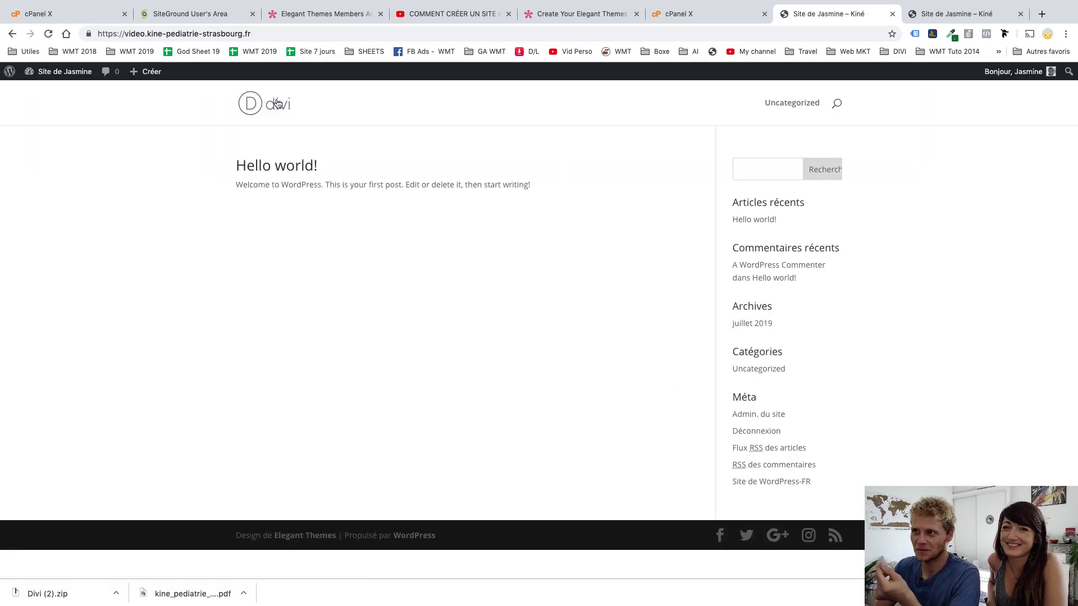
mouse_move(152, 78)
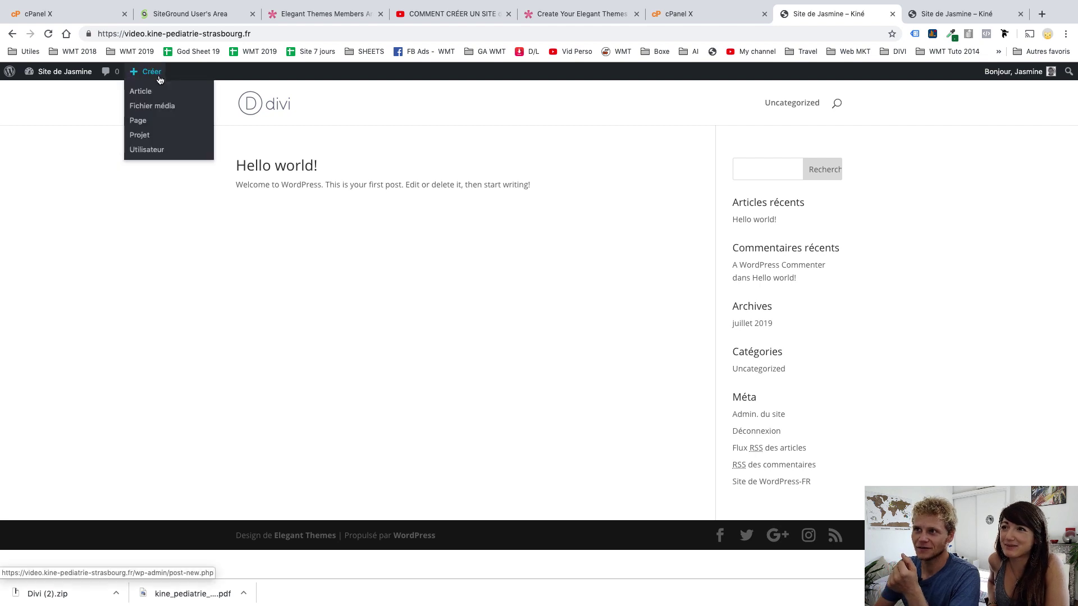
left_click(144, 124)
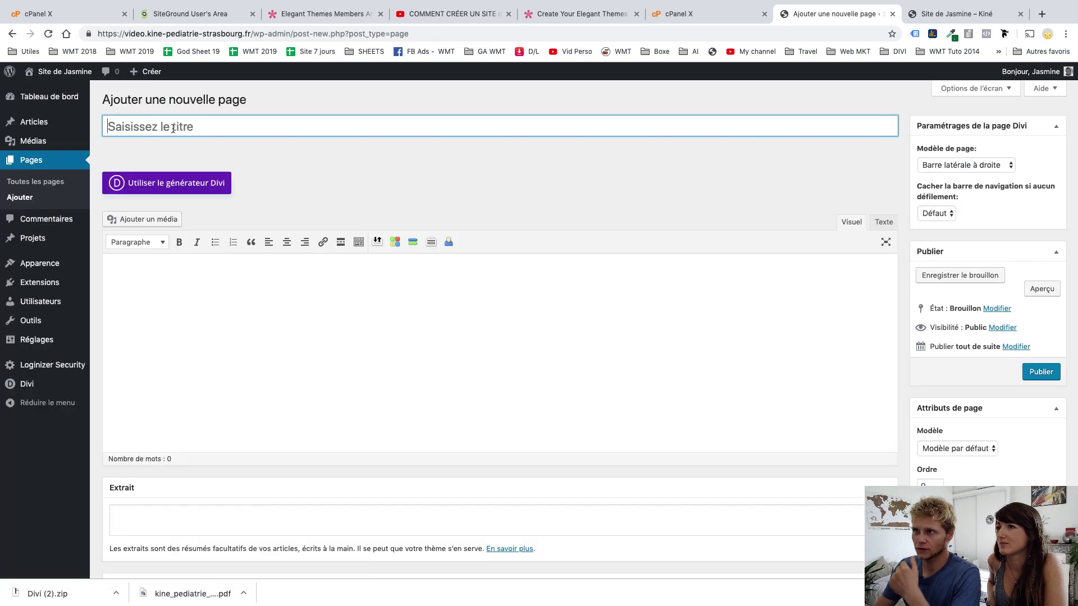
type("Accueil")
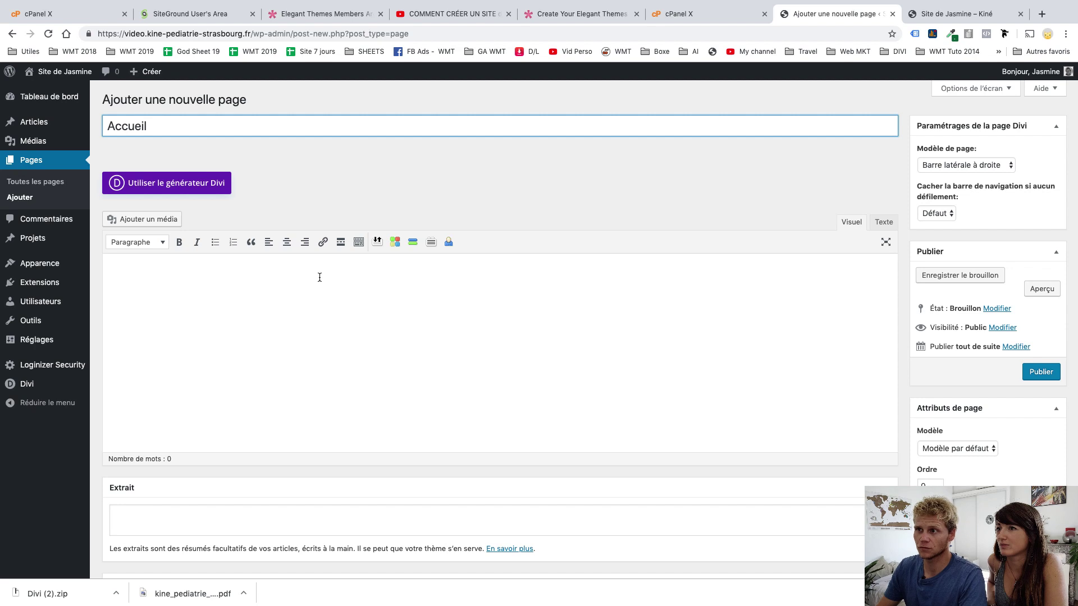
left_click(227, 296)
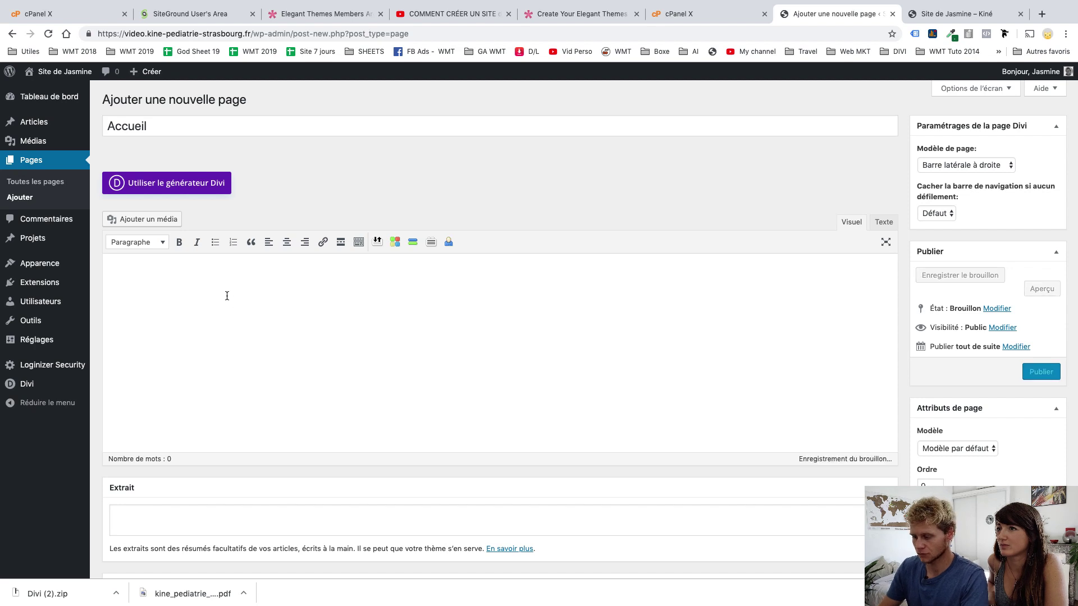
type("Bonjour  ")
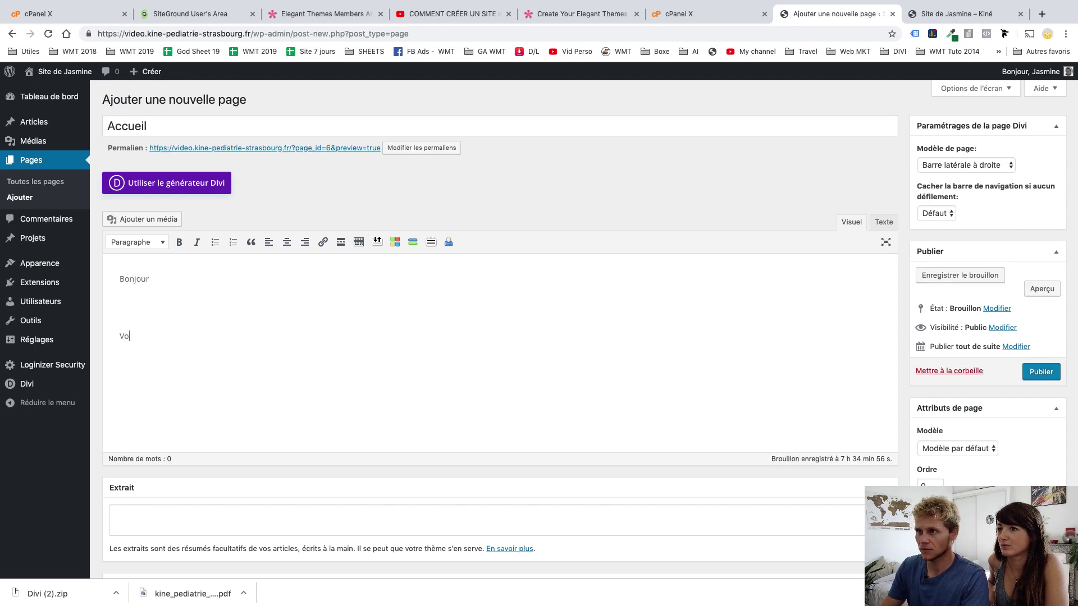
type("Voici mon site ")
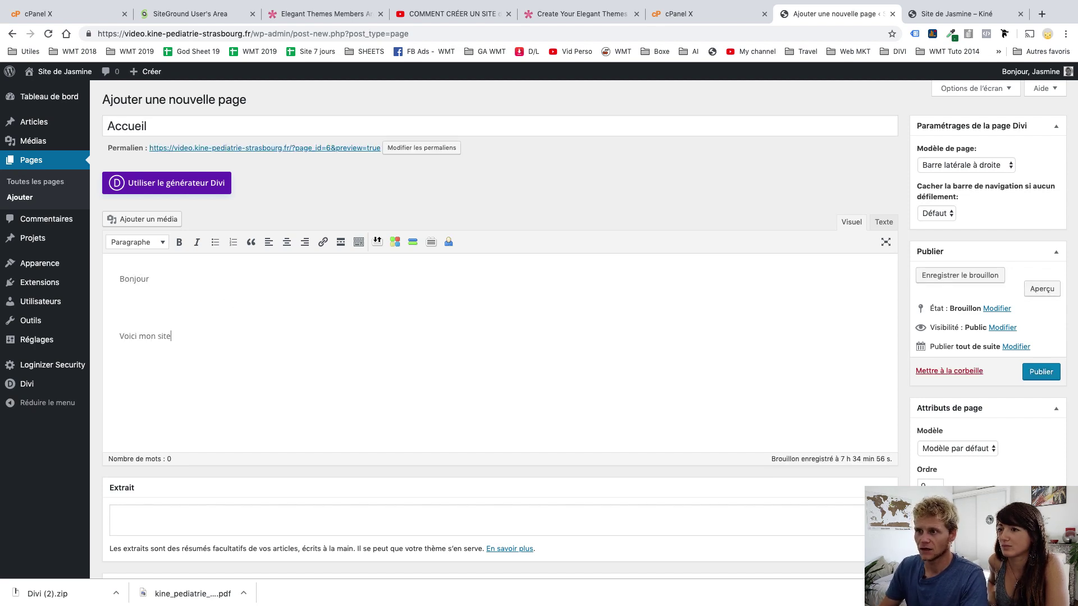
type("C'estr gén")
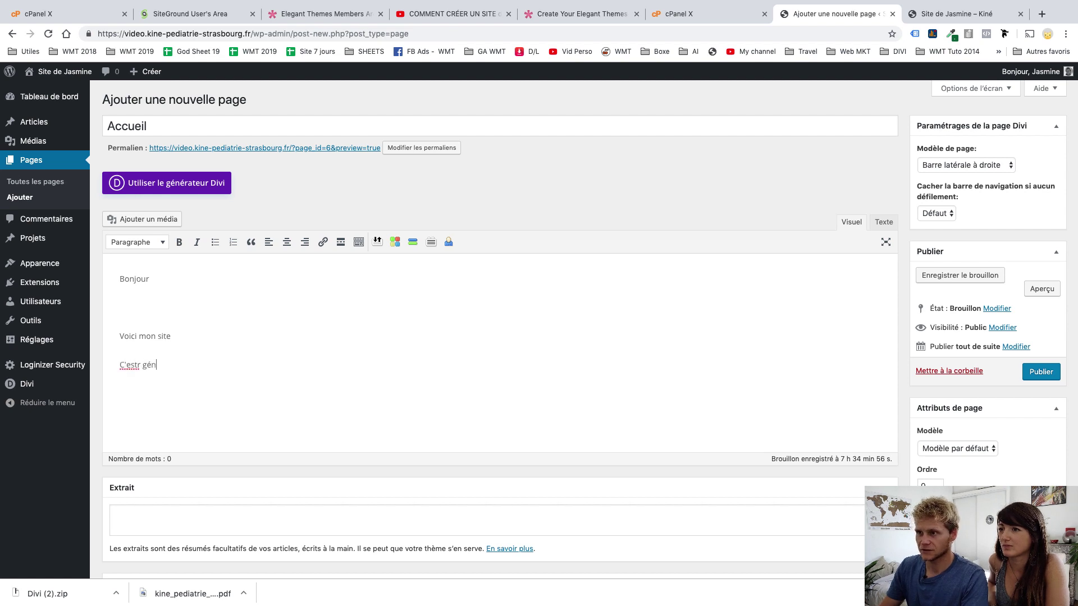
type("ial mais un pe")
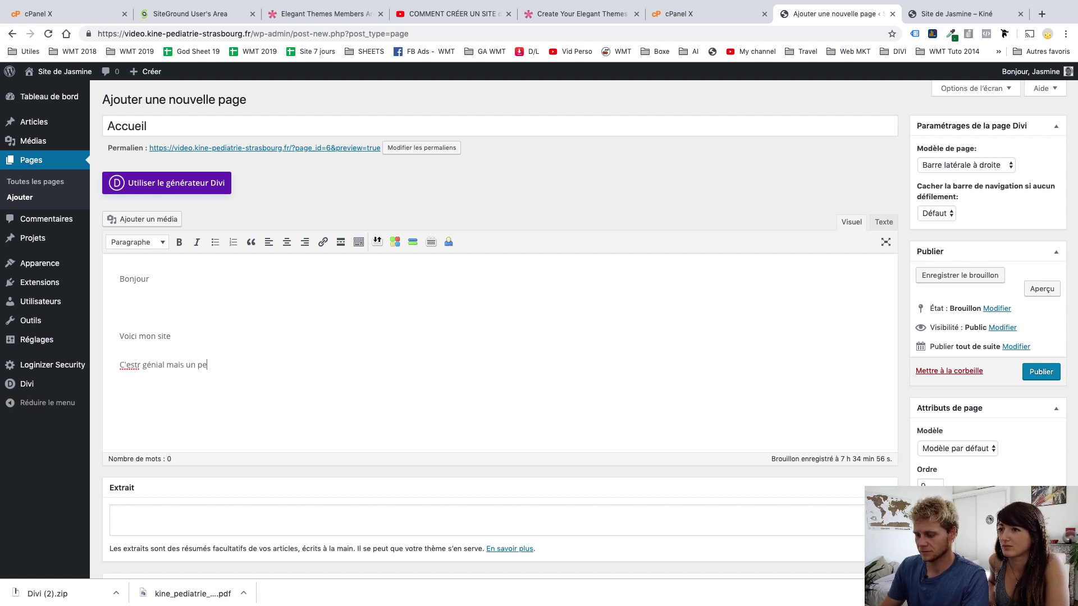
type("u limité a")
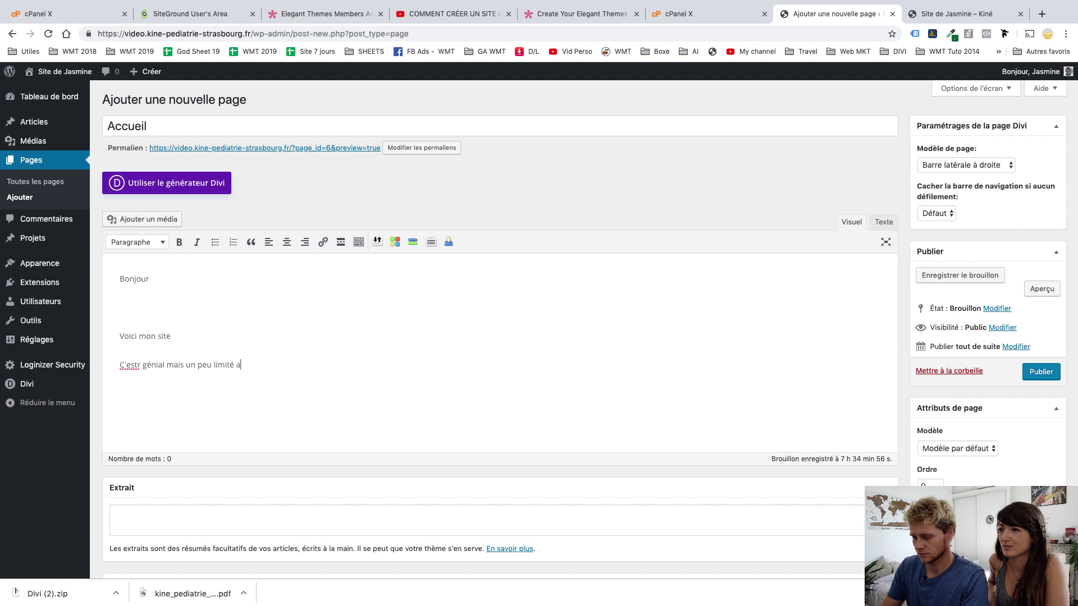
type("u niveau design")
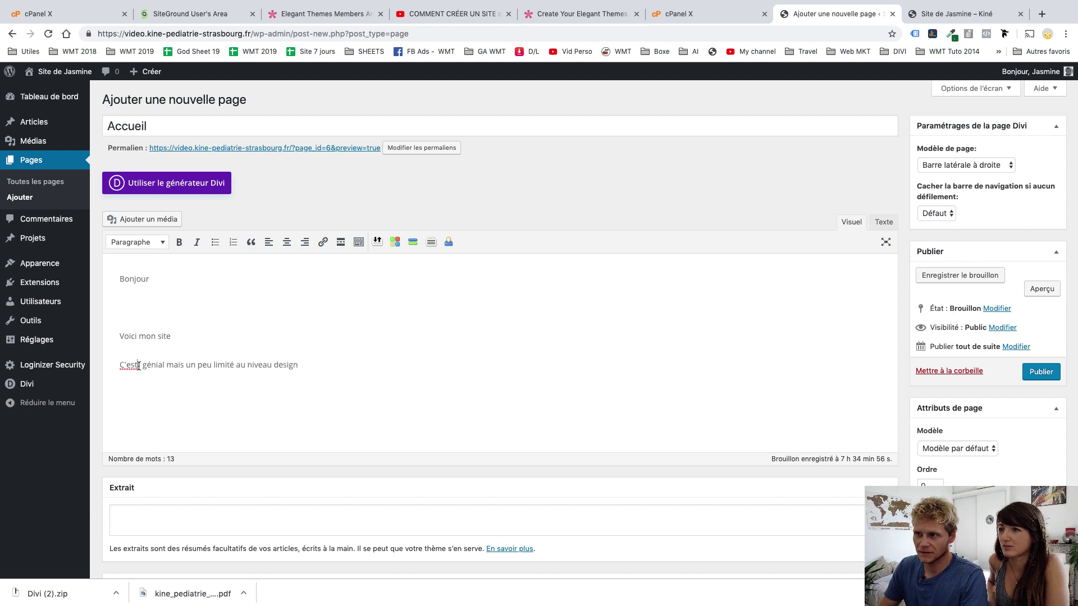
key("BackSpace")
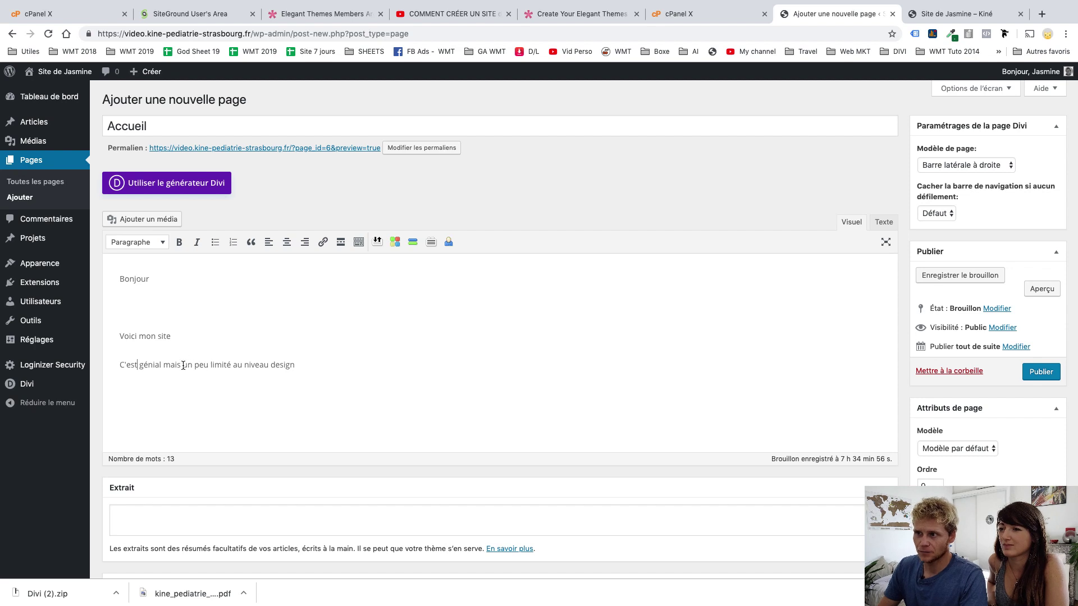
Make 'limité' bold and red-orange, and italicise 'mon'
double_click(211, 366)
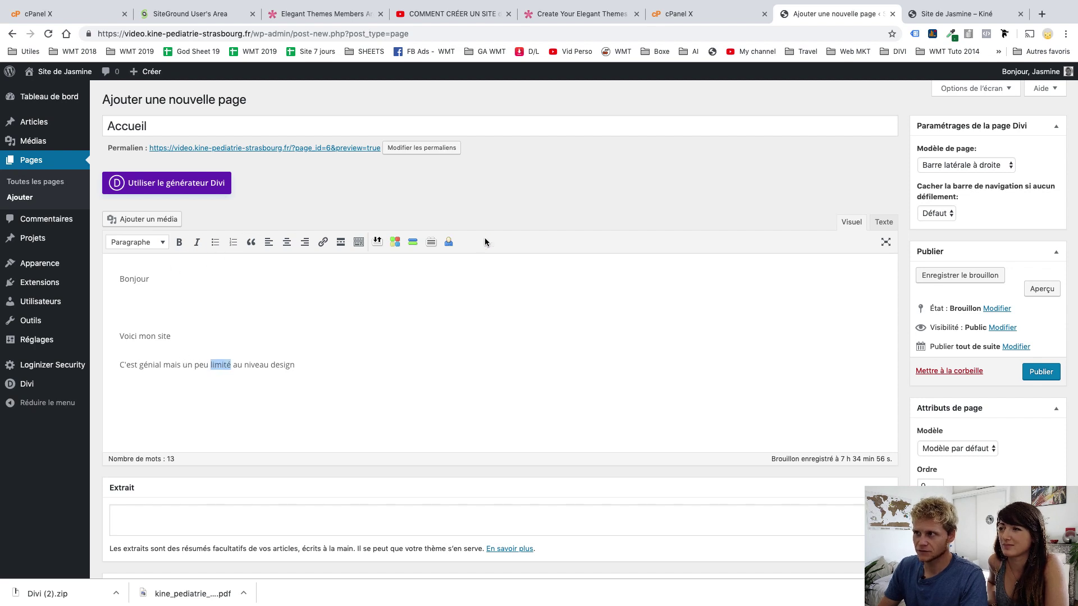
left_click(357, 243)
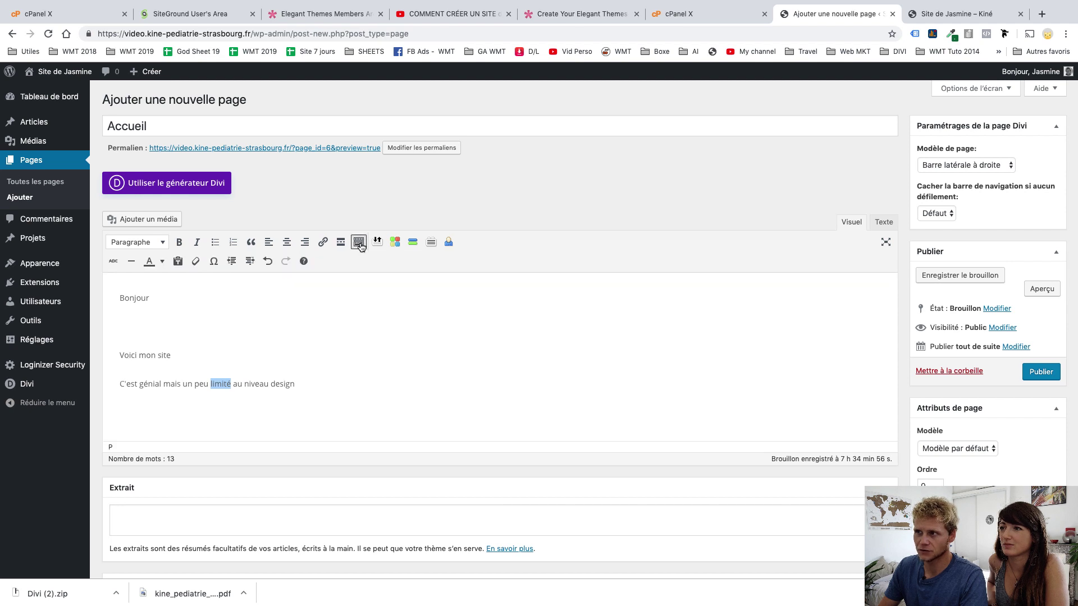
left_click(179, 242)
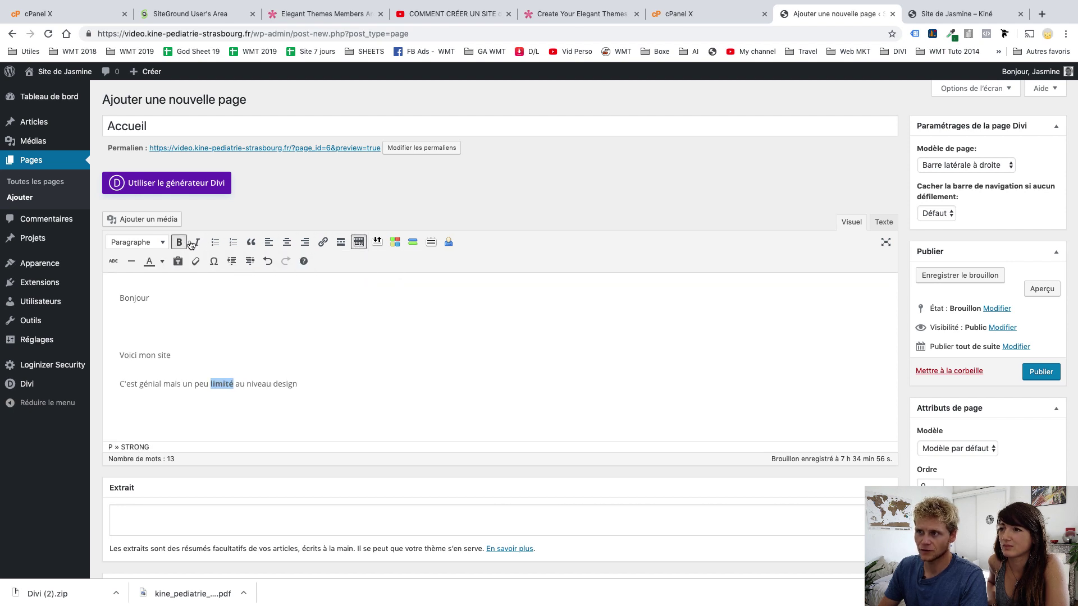
left_click(162, 261)
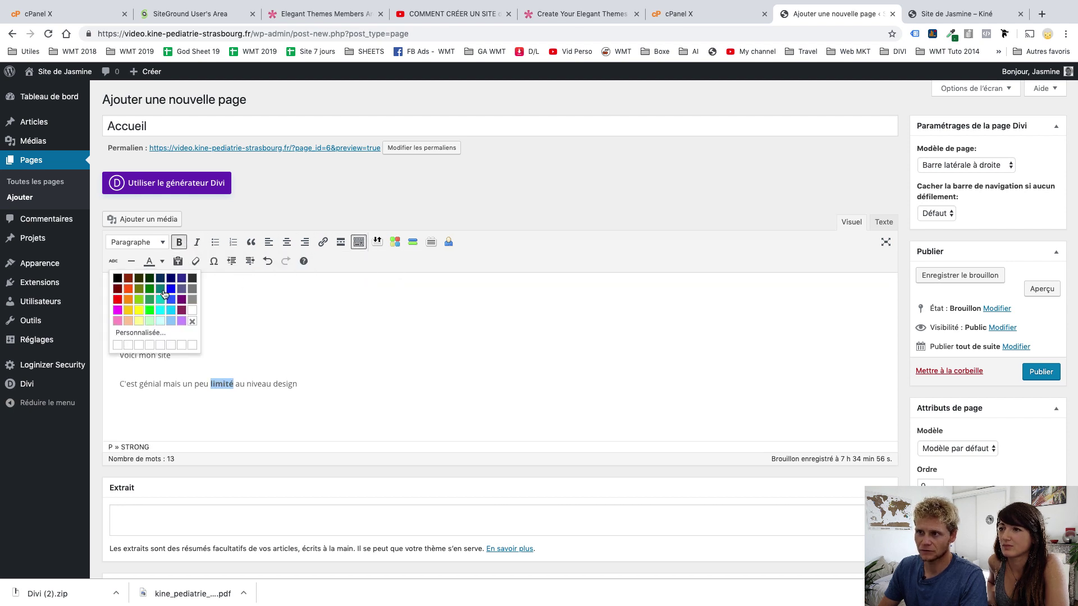
left_click(127, 289)
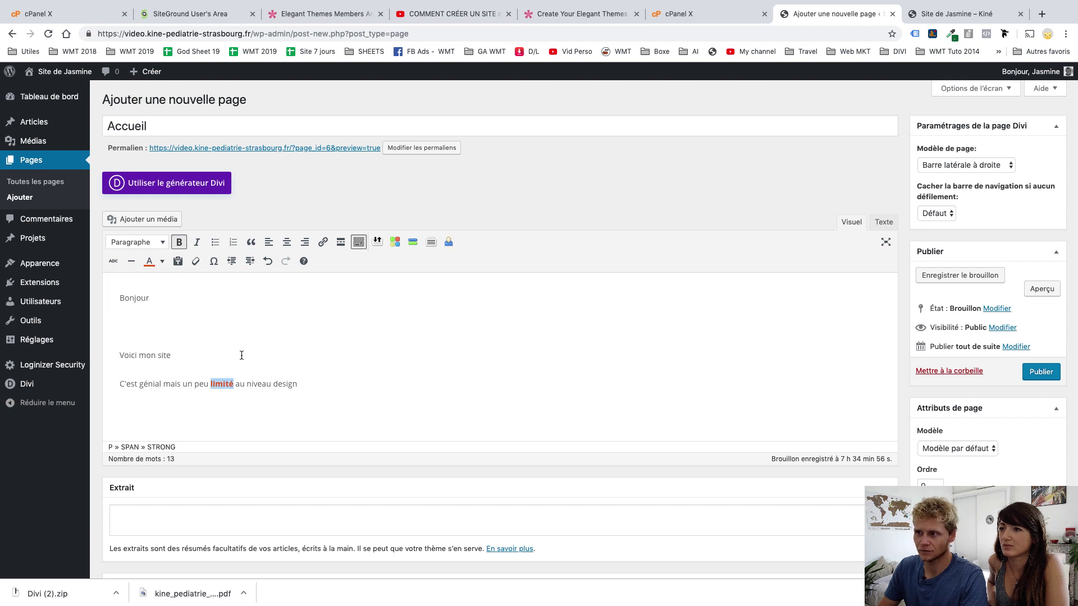
double_click(147, 355)
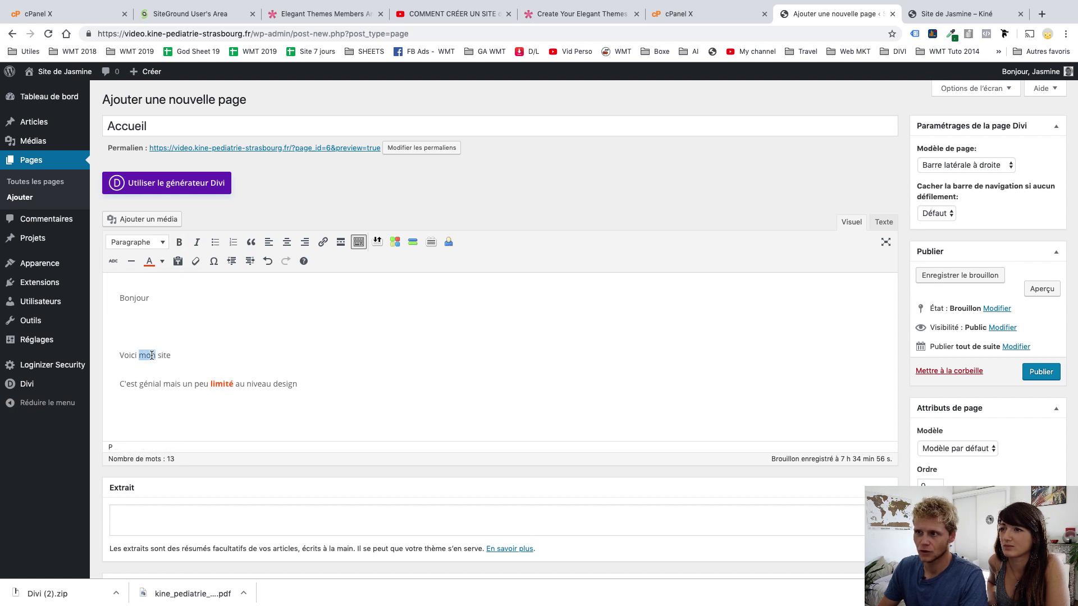
left_click(196, 242)
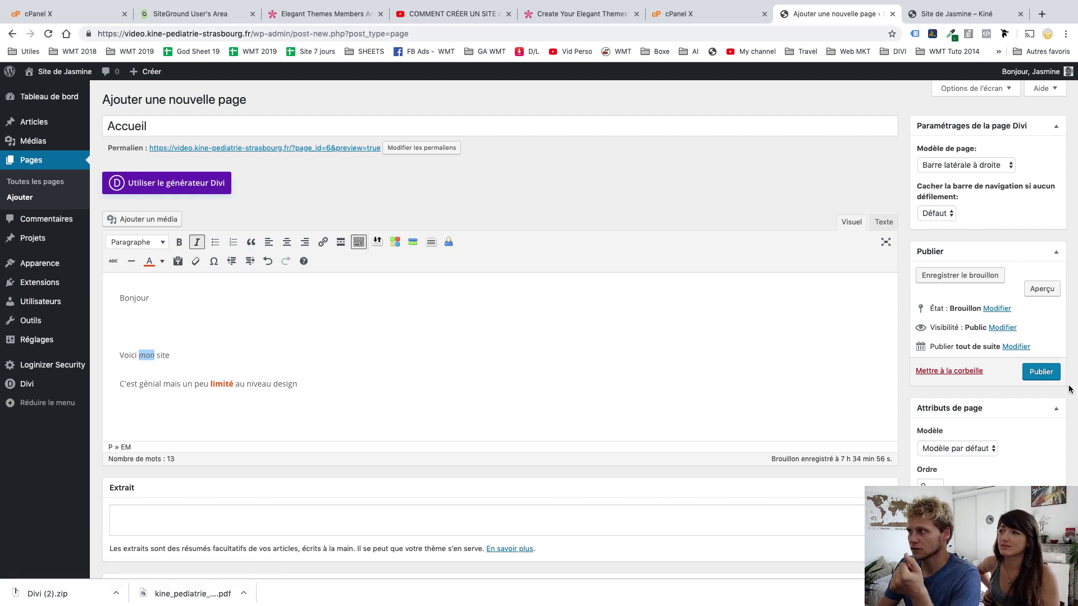
Publish the Accueil page and view it on the live site
left_click(1048, 374)
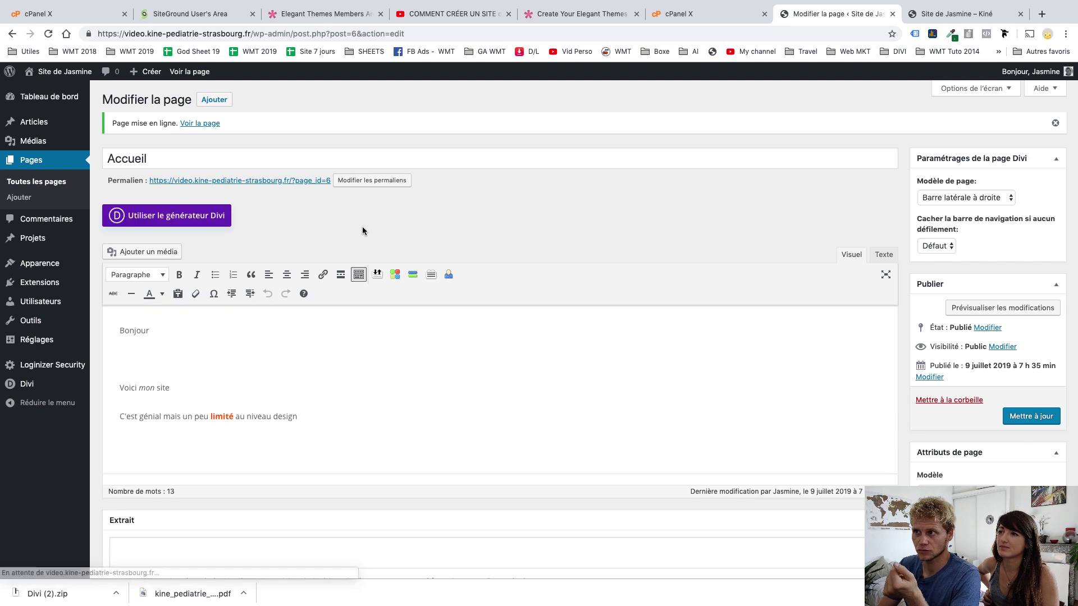
left_click(270, 182)
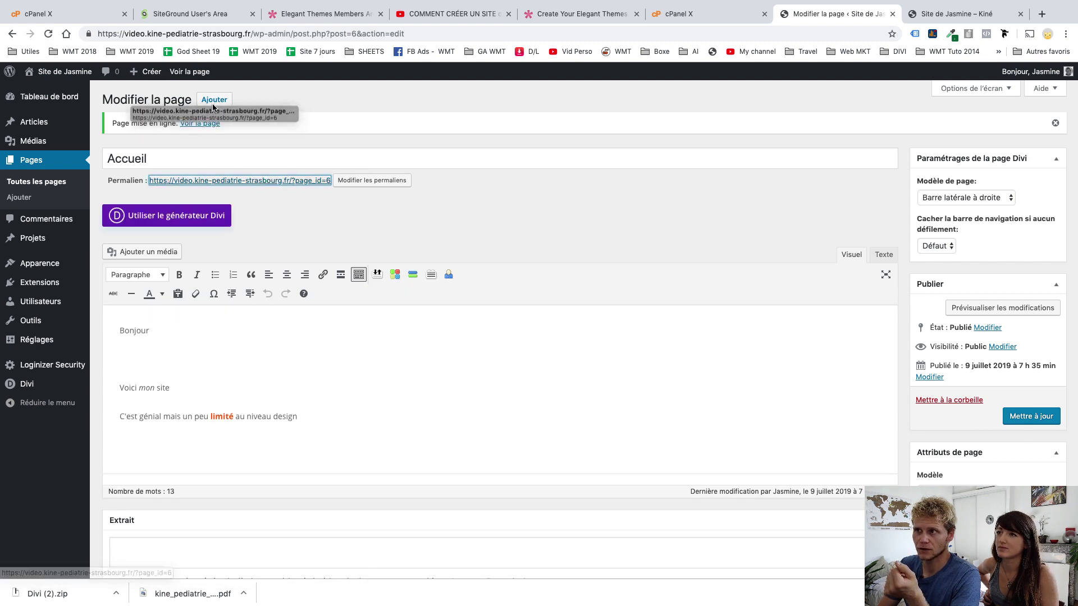
left_click(194, 72)
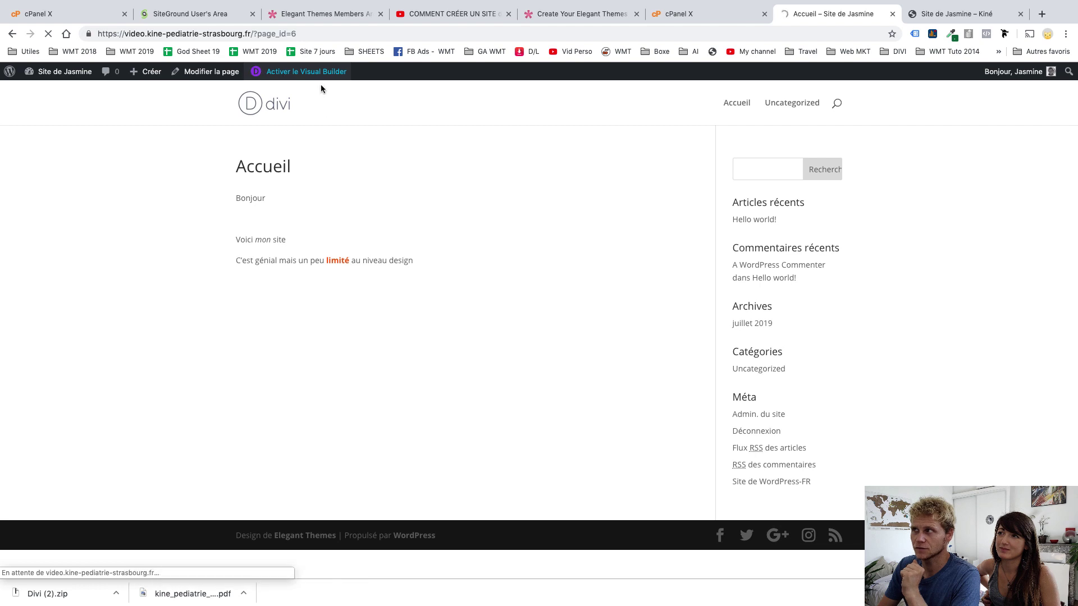
Launch the Divi Visual Builder on Accueil and get past the welcome message with 'Commencer à construire'
left_click(307, 78)
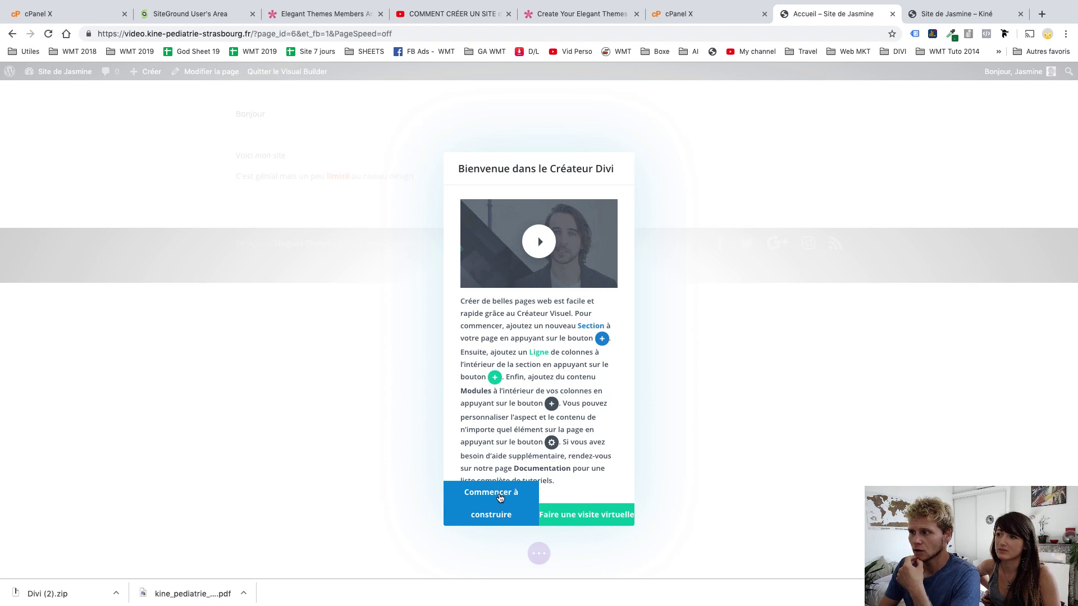
left_click(489, 492)
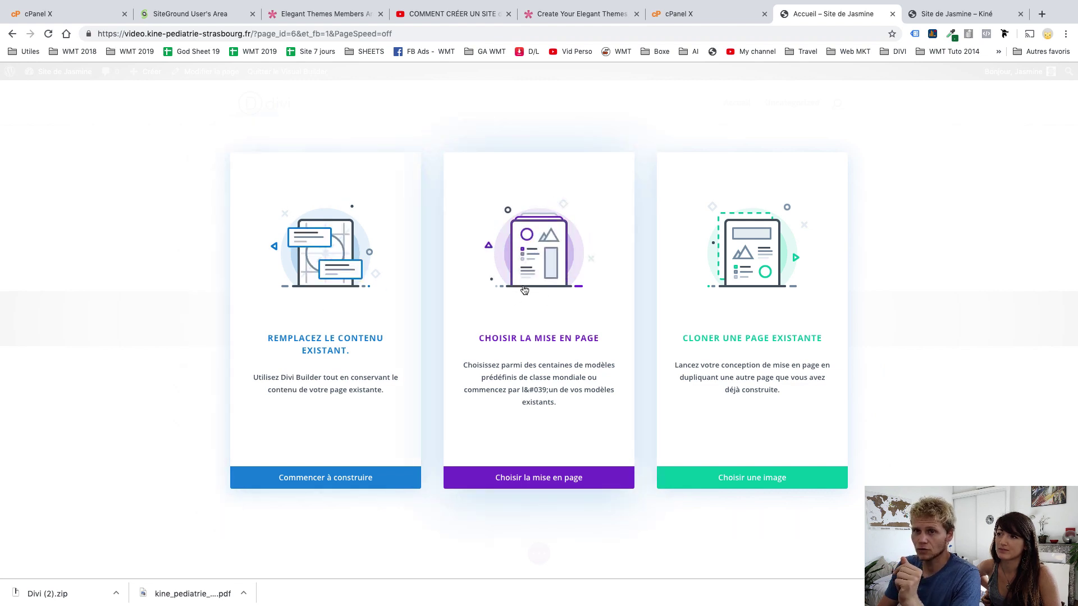
Choose to start from a premade layout and browse the 125 layout packs in the library
left_click(519, 264)
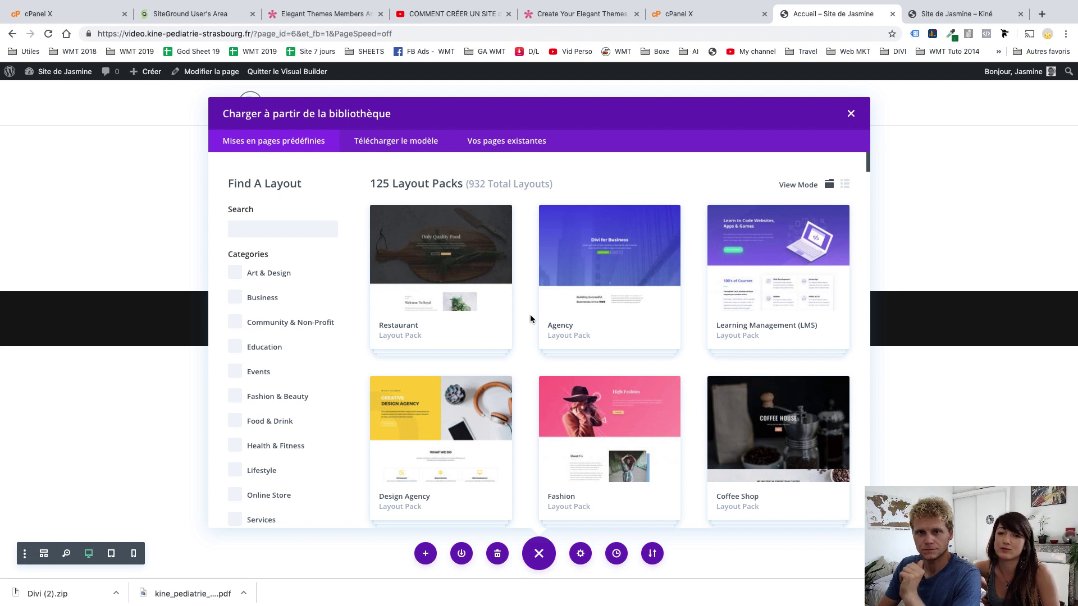
scroll(530, 314, "down", 3)
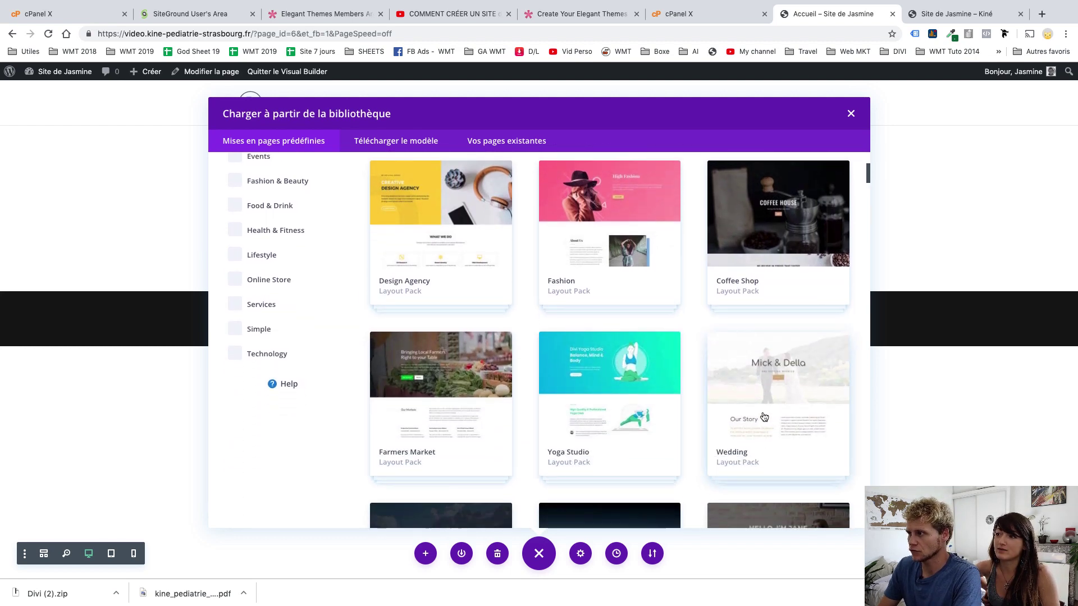
scroll(570, 411, "down", 3)
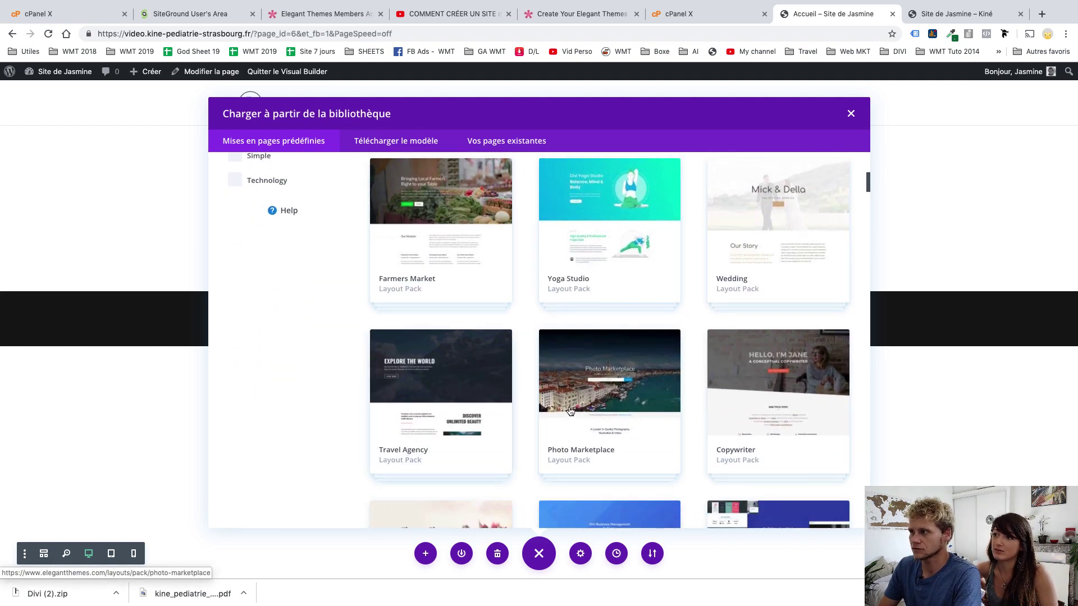
scroll(570, 410, "down", 7)
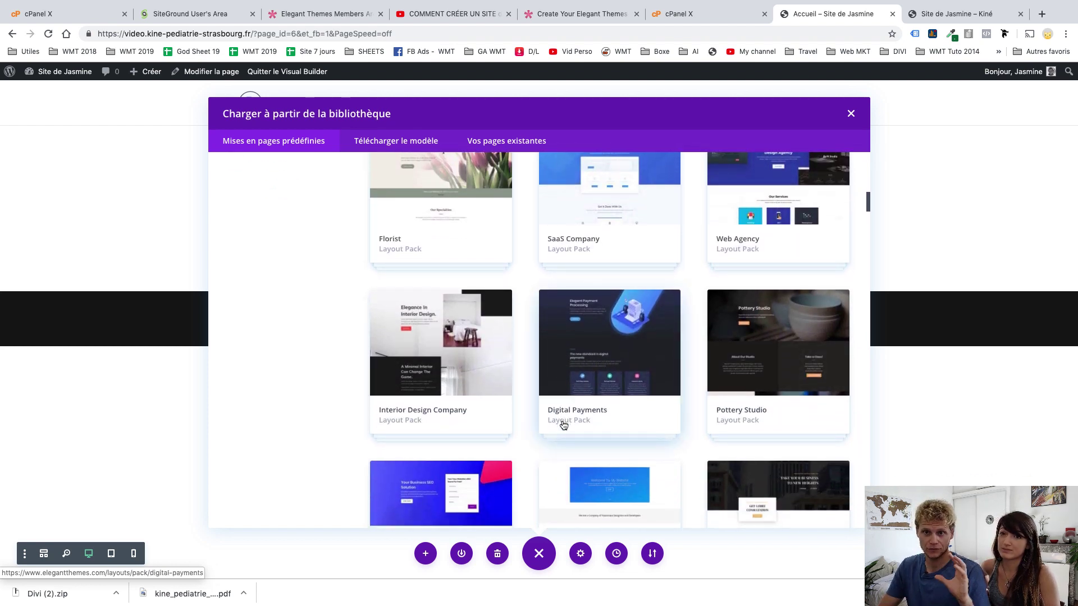
scroll(563, 425, "down", 5)
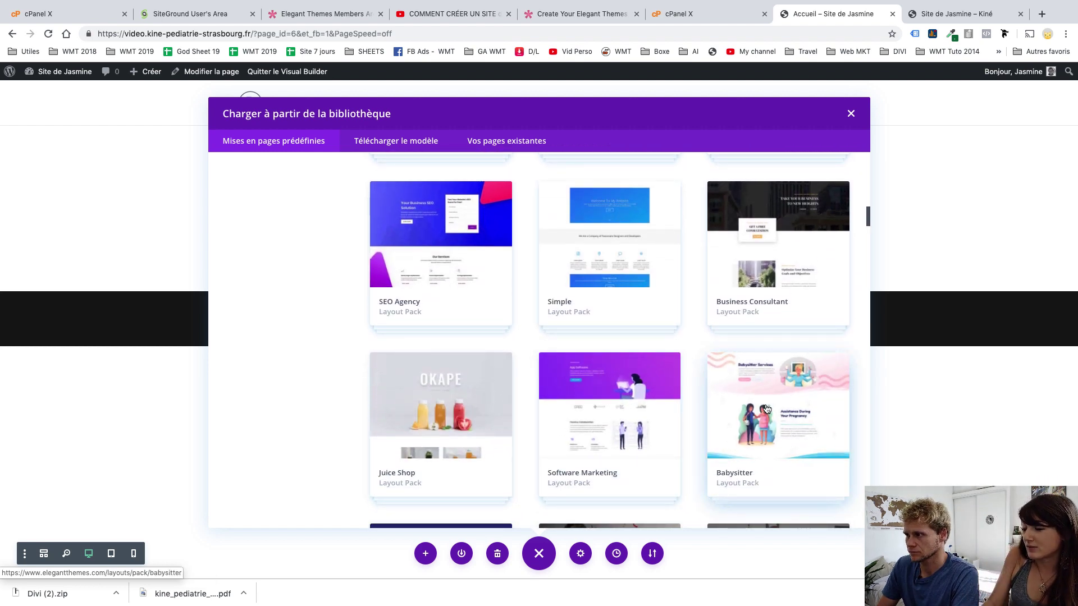
scroll(766, 408, "down", 3)
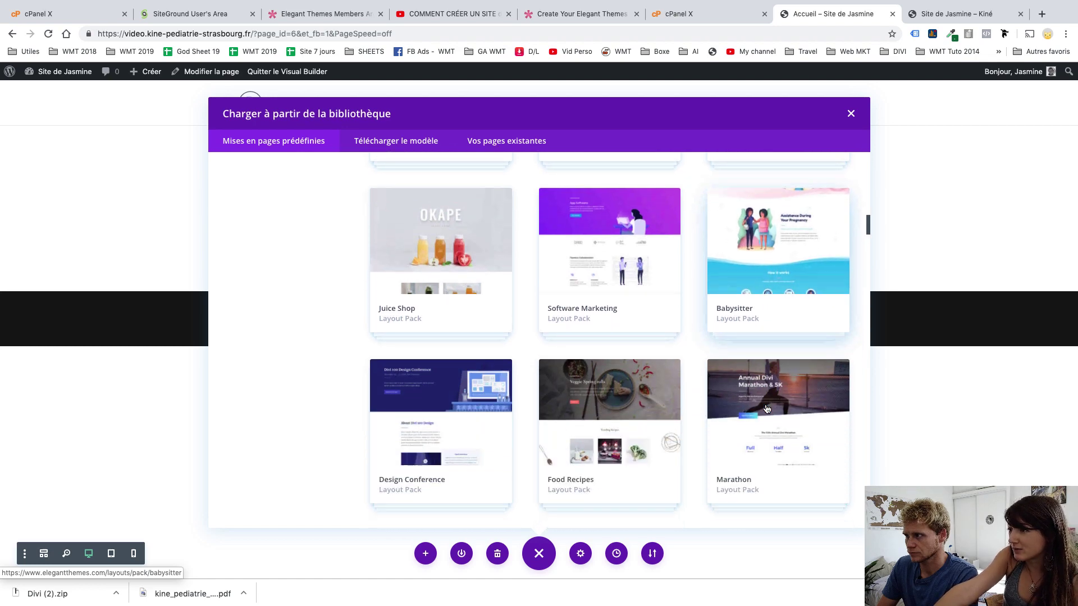
scroll(766, 408, "up", 10)
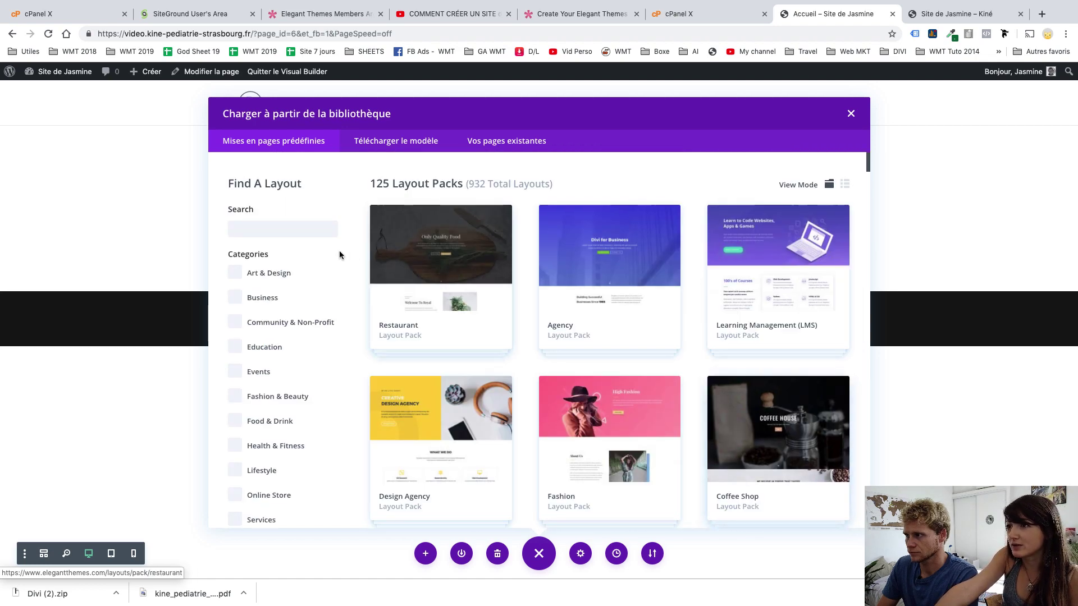
scroll(483, 349, "down", 10)
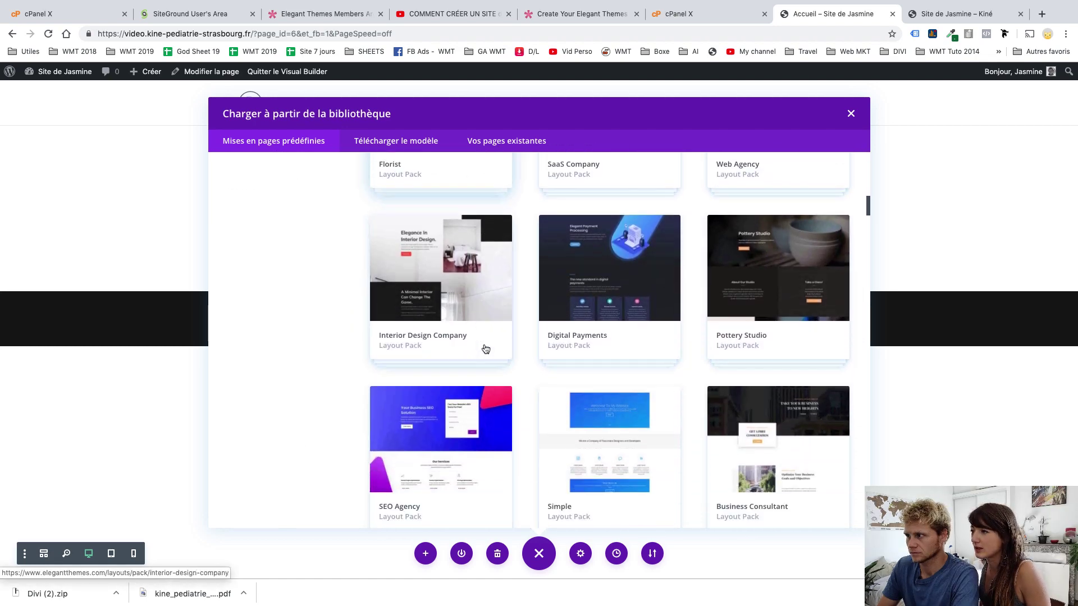
scroll(484, 349, "down", 4)
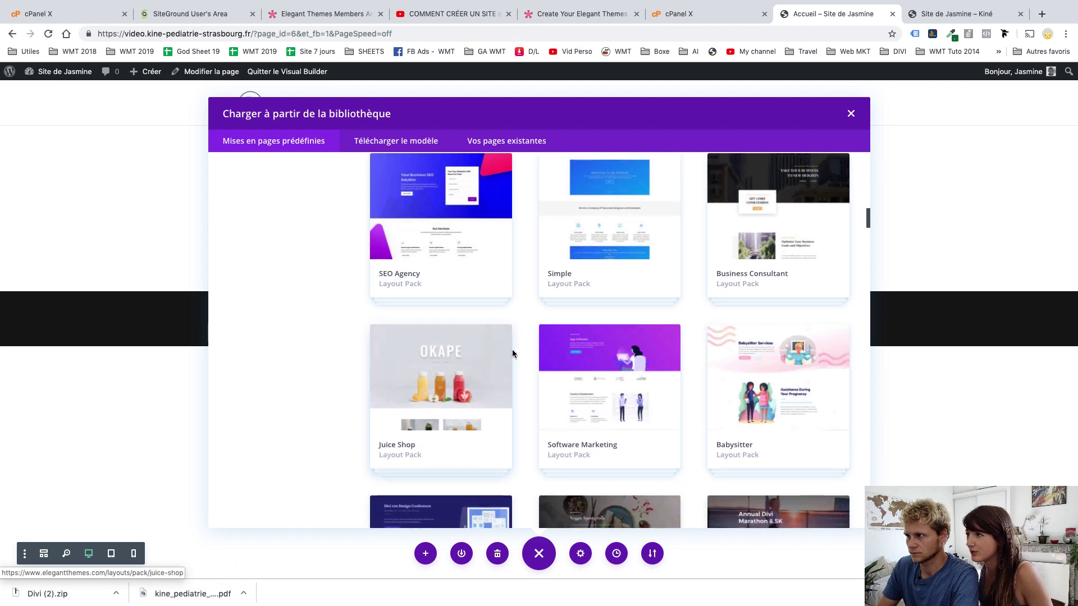
scroll(513, 350, "down", 10)
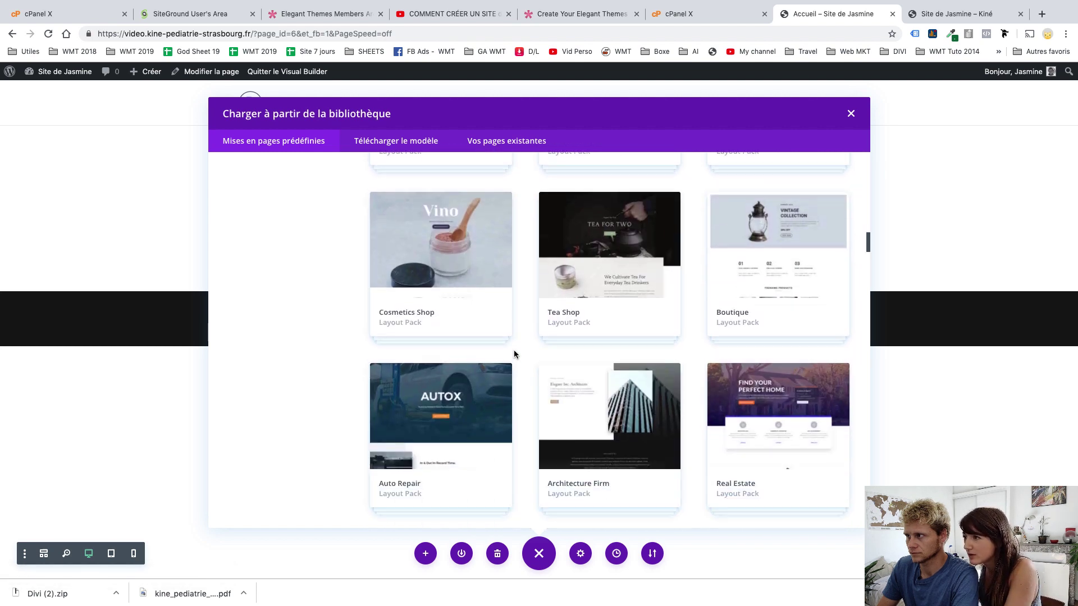
scroll(514, 354, "down", 8)
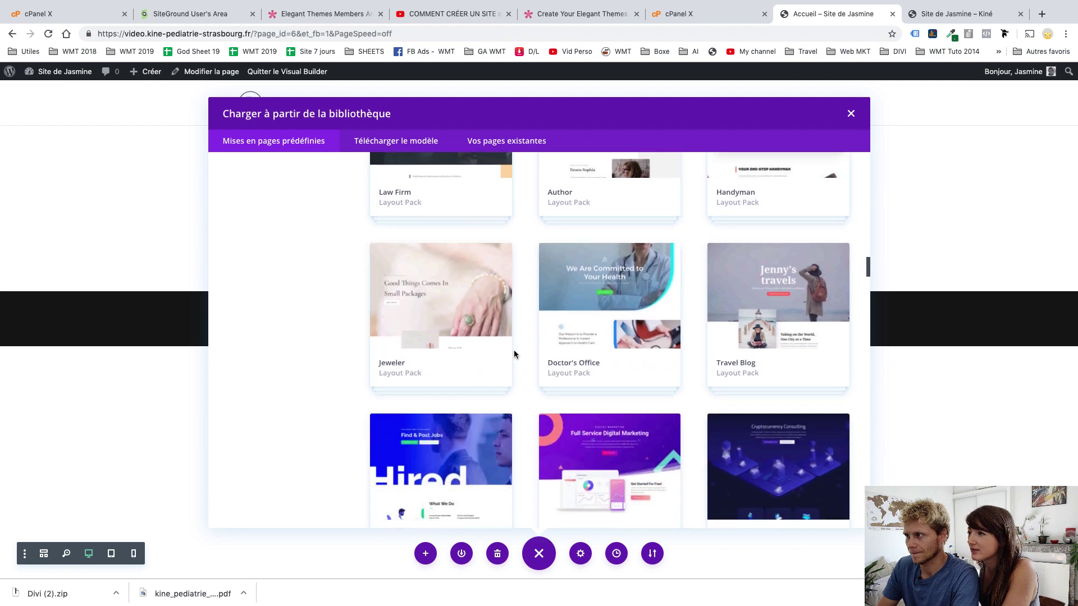
scroll(514, 354, "down", 7)
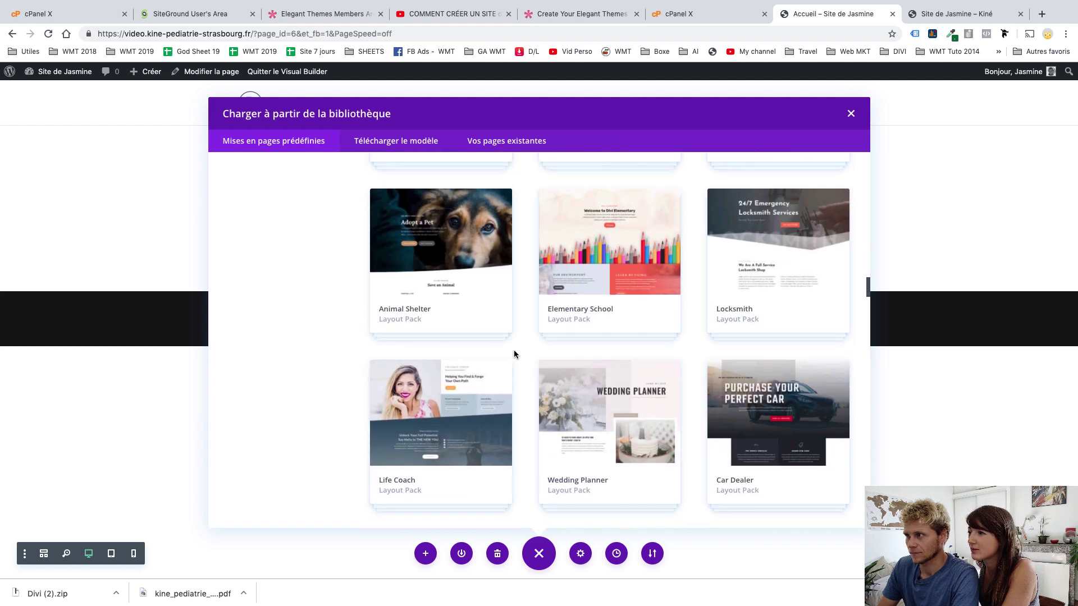
scroll(515, 354, "down", 1)
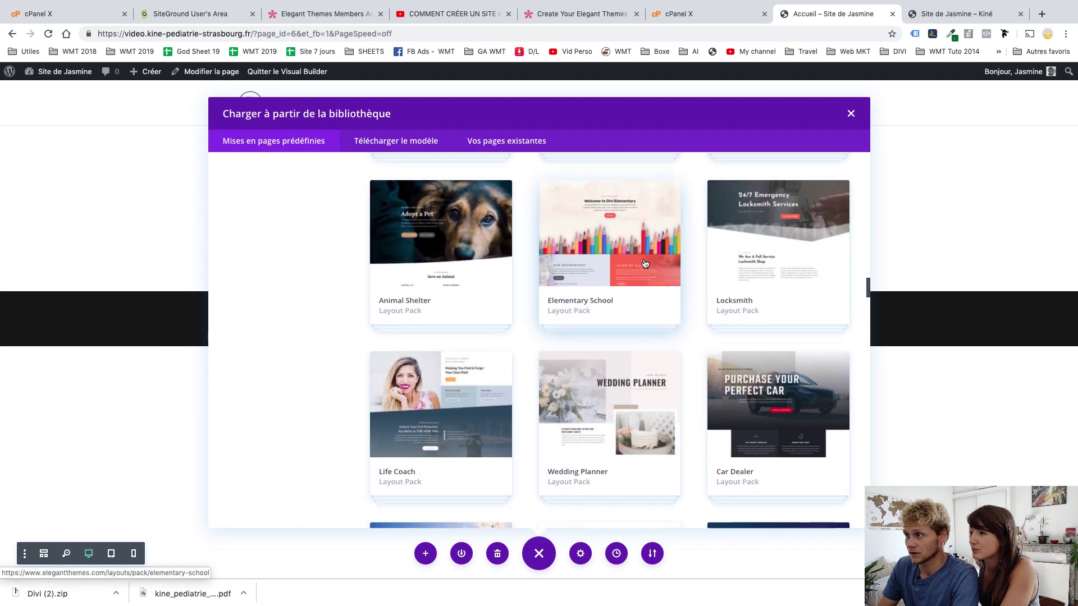
scroll(645, 263, "down", 7)
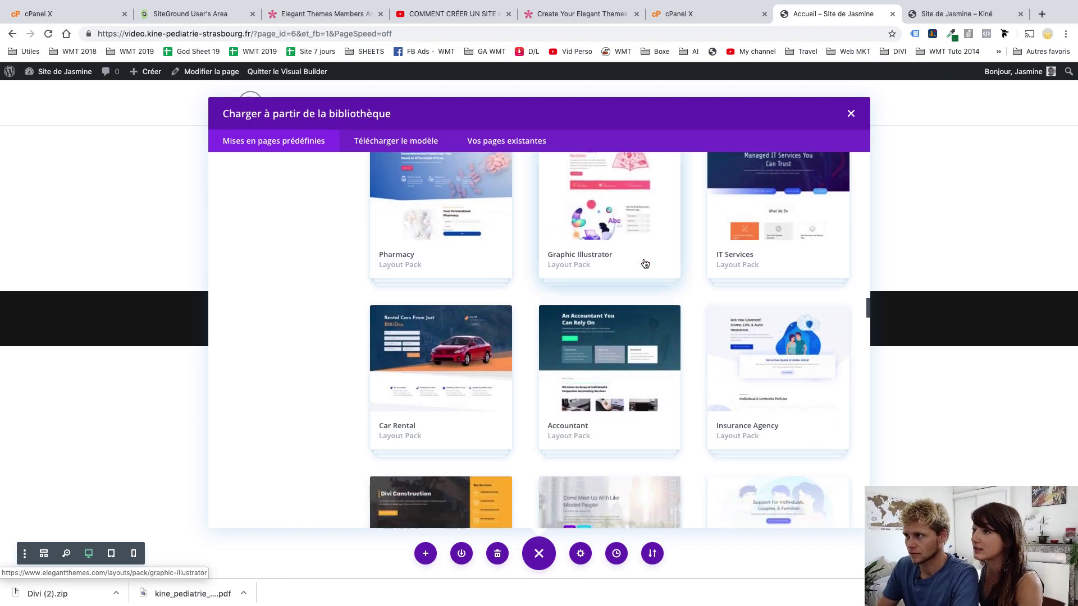
scroll(645, 264, "up", 2)
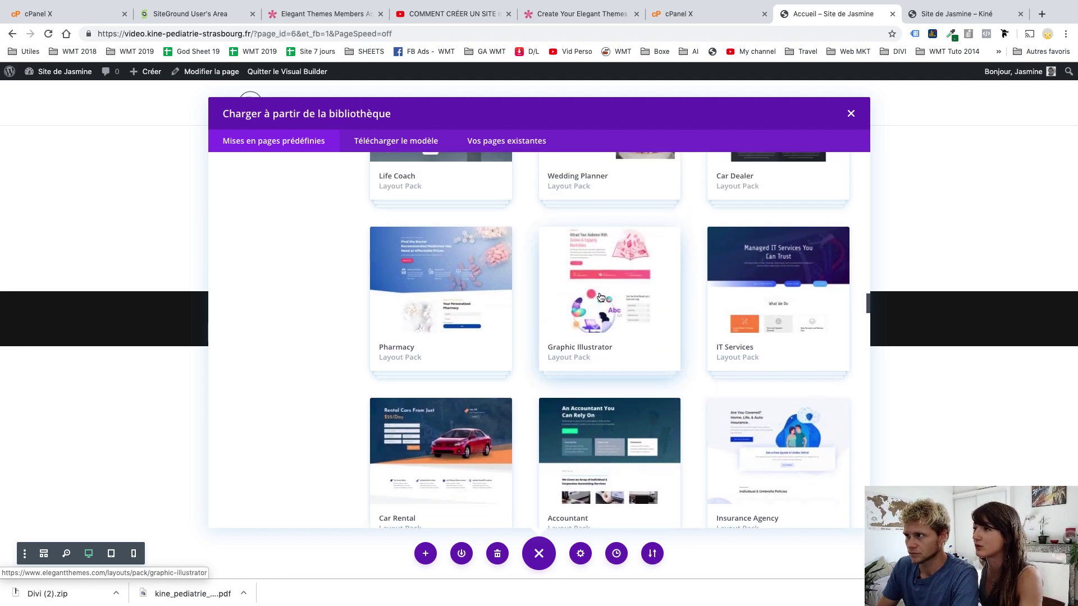
Inspect the Graphic Illustrator pack and its About page layout, then return to the pack list
left_click(601, 296)
scroll(409, 323, "down", 4)
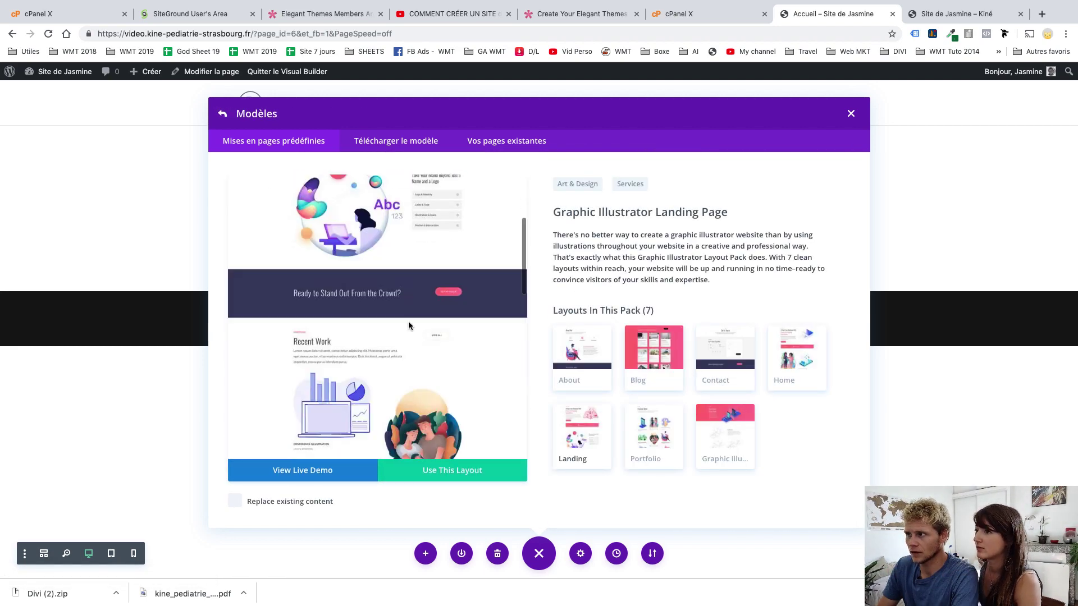
scroll(408, 321, "down", 3)
scroll(408, 321, "up", 8)
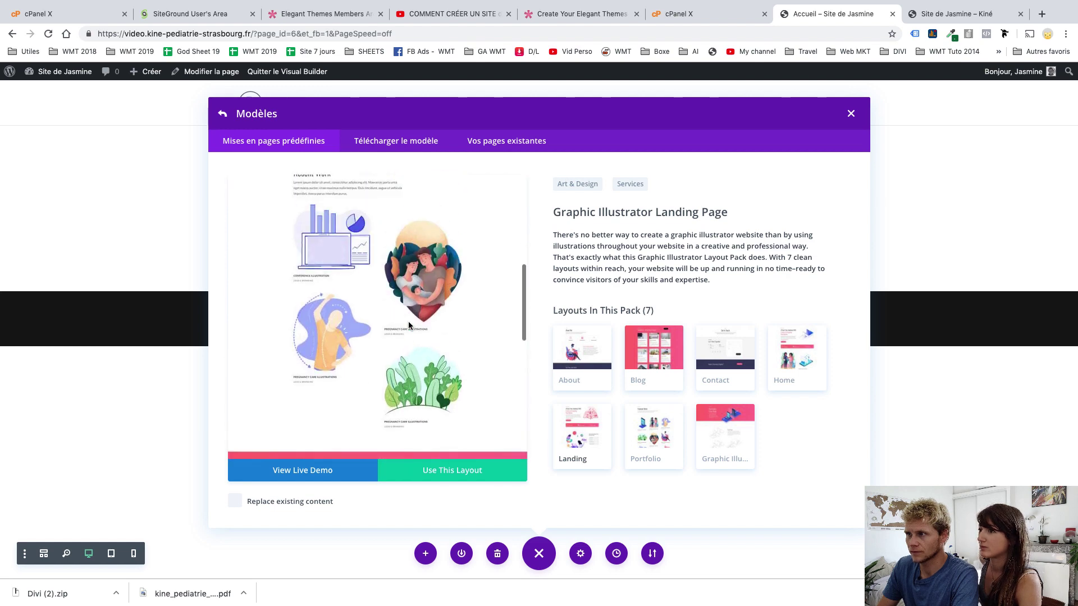
left_click(573, 363)
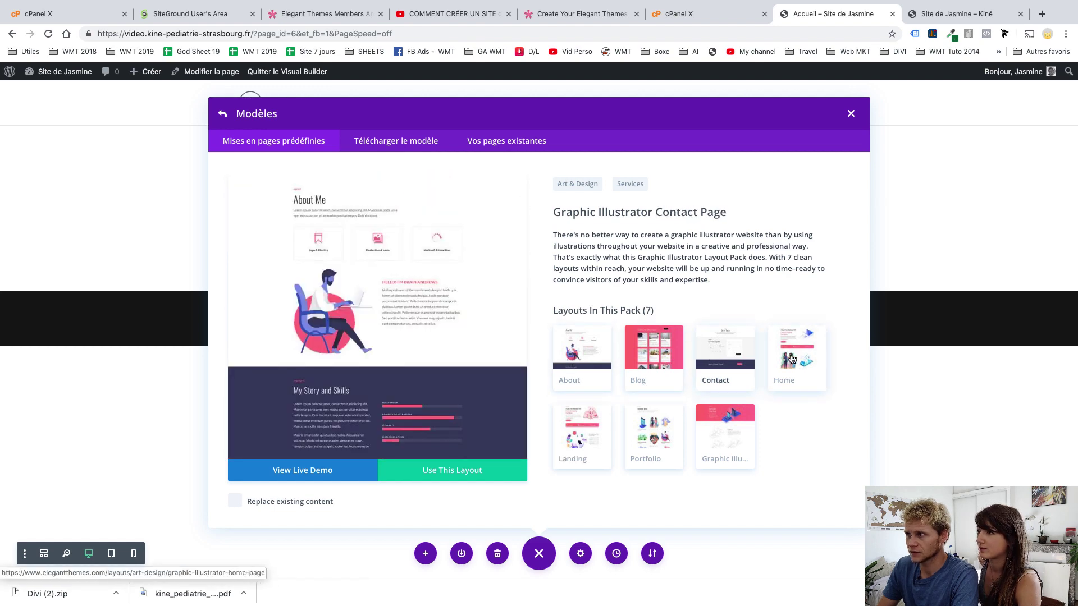
scroll(466, 335, "down", 4)
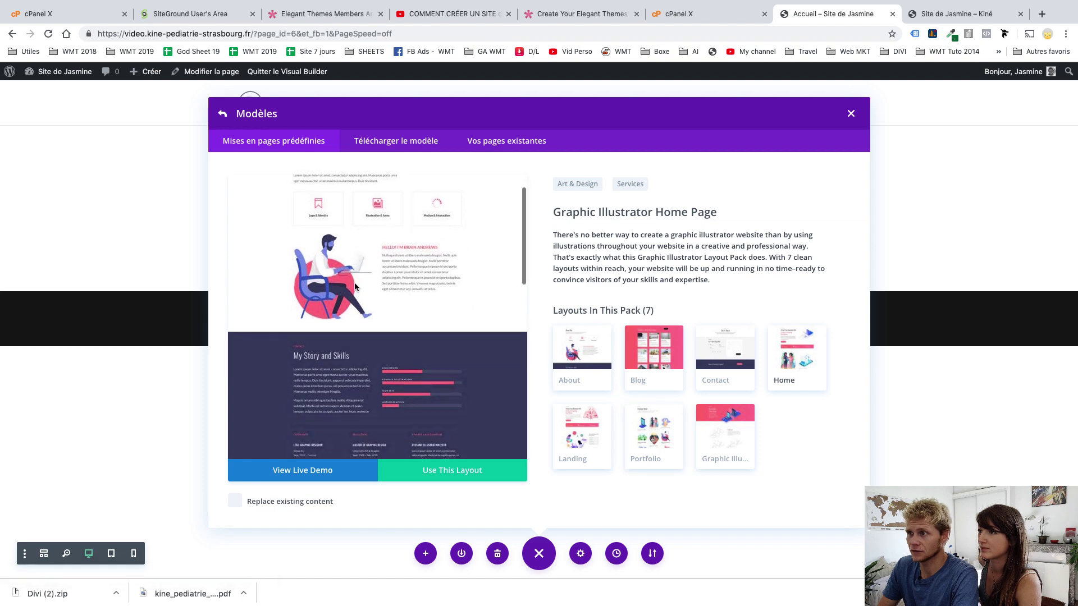
left_click(224, 121)
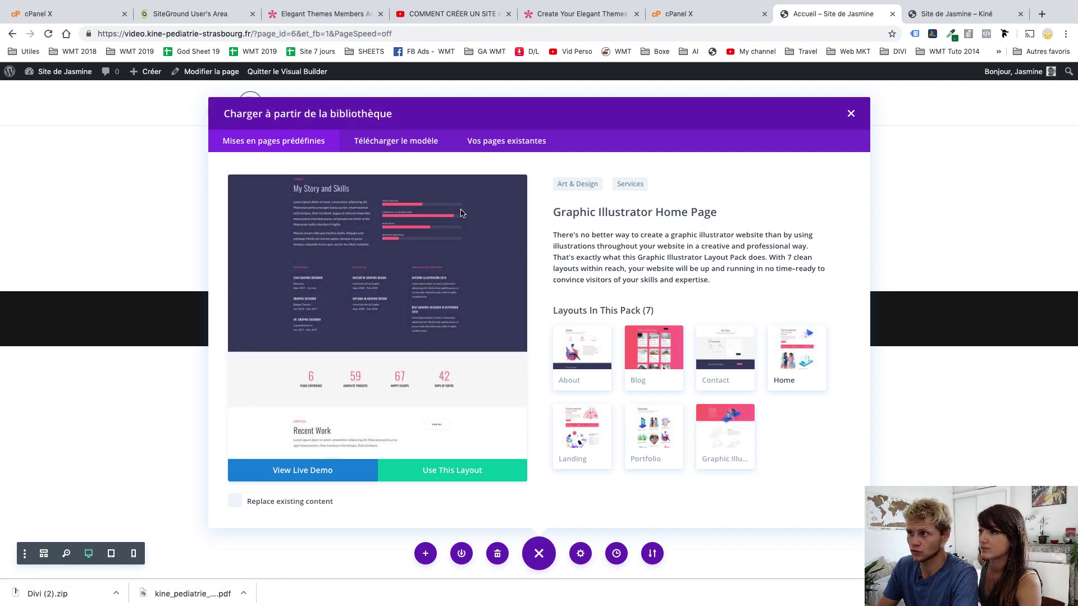
Scroll the pack list down to Fitness Gym, Day Care and Bank
scroll(533, 361, "down", 20)
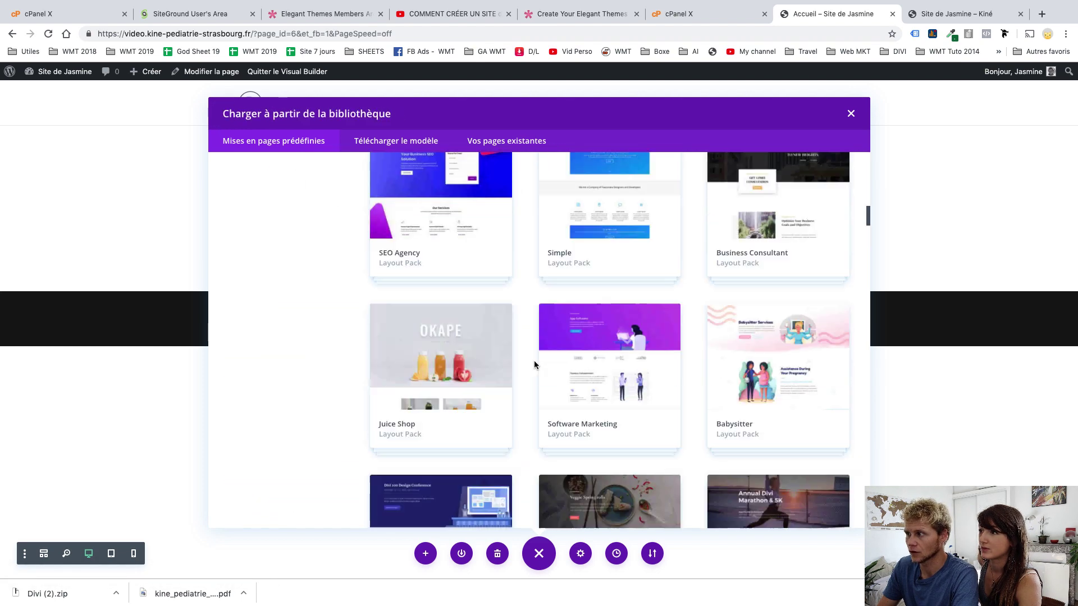
scroll(534, 364, "down", 15)
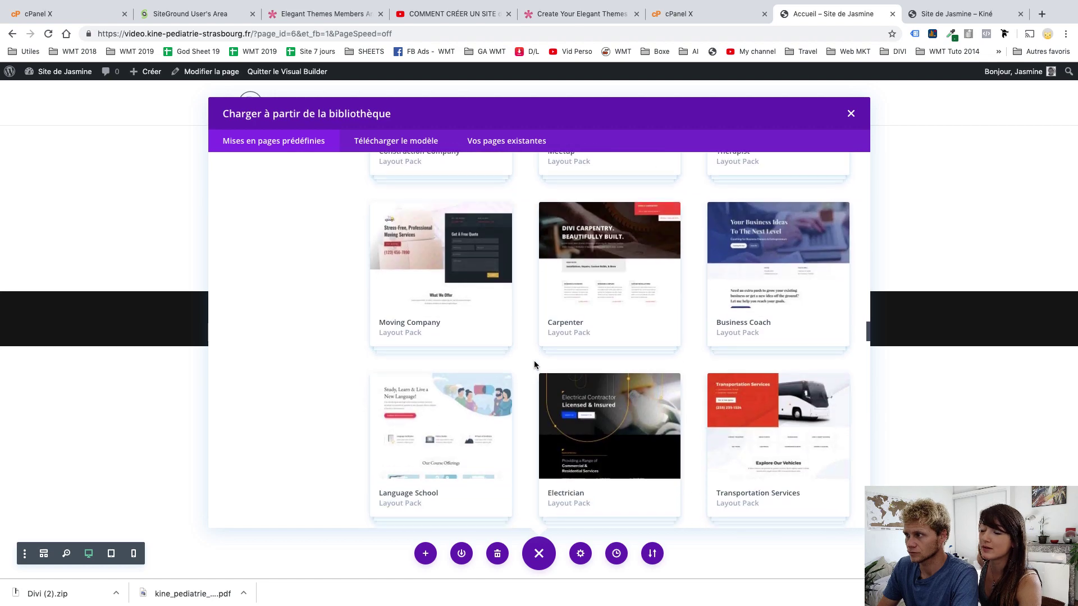
scroll(534, 363, "down", 8)
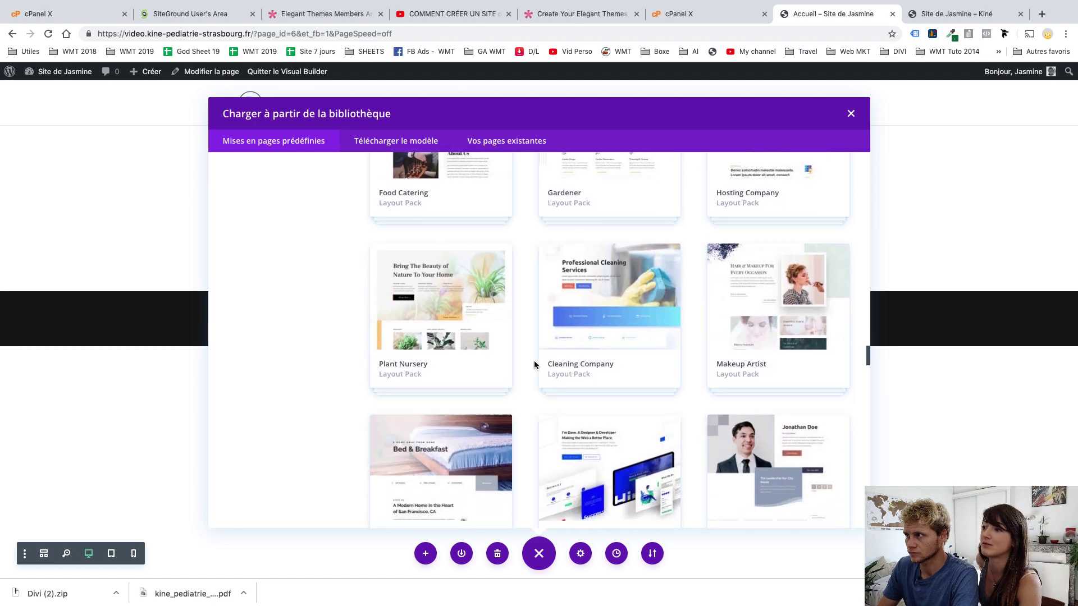
scroll(534, 363, "down", 10)
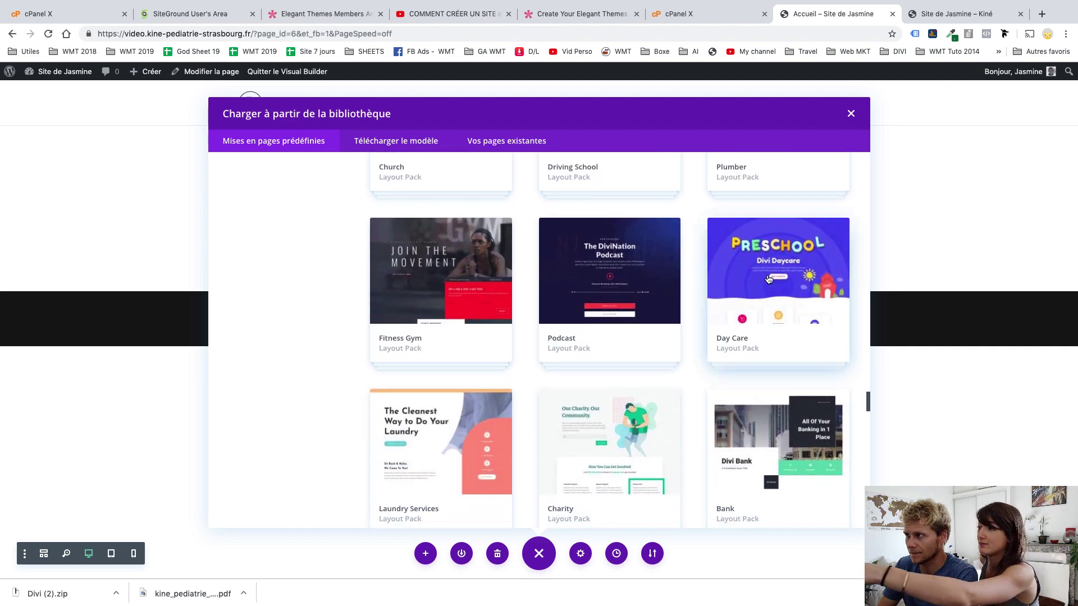
Open the Day Care pack and preview its Home page layout among its 7 layouts
left_click(750, 263)
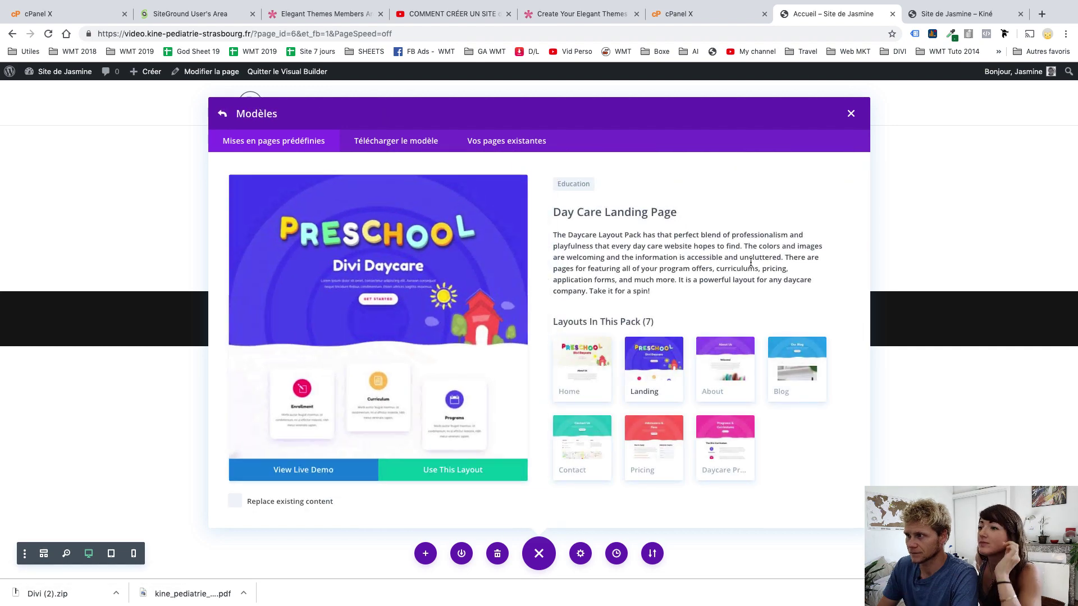
scroll(476, 289, "down", 10)
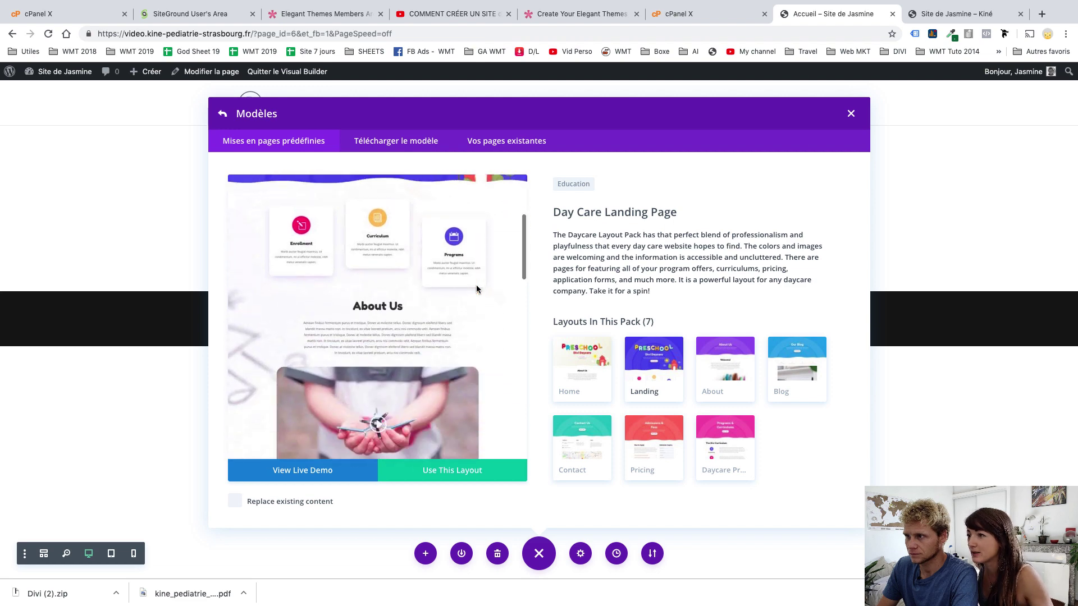
scroll(475, 289, "up", 5)
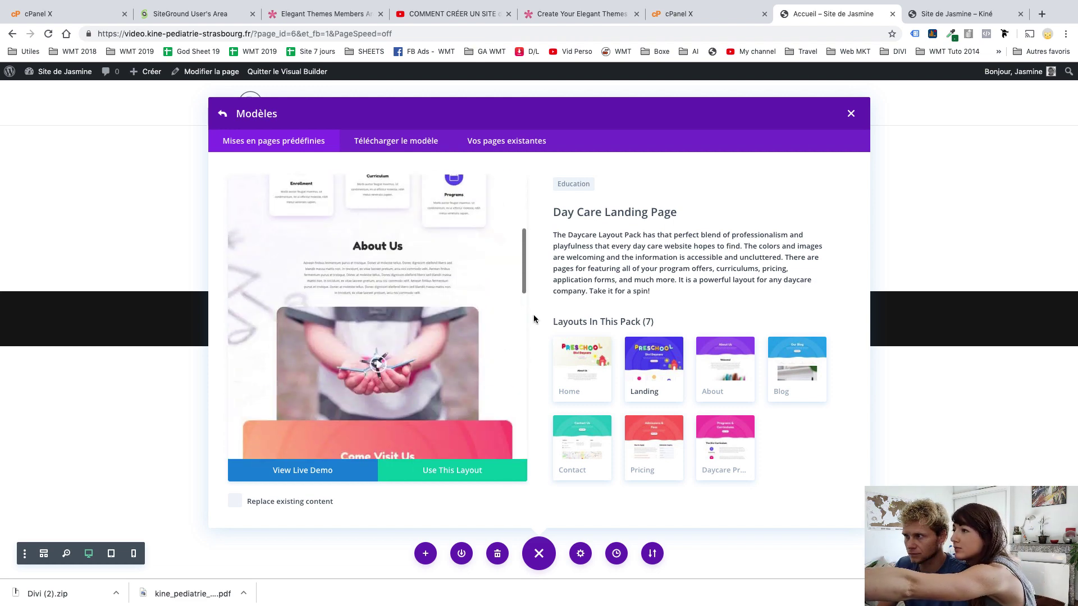
left_click(585, 368)
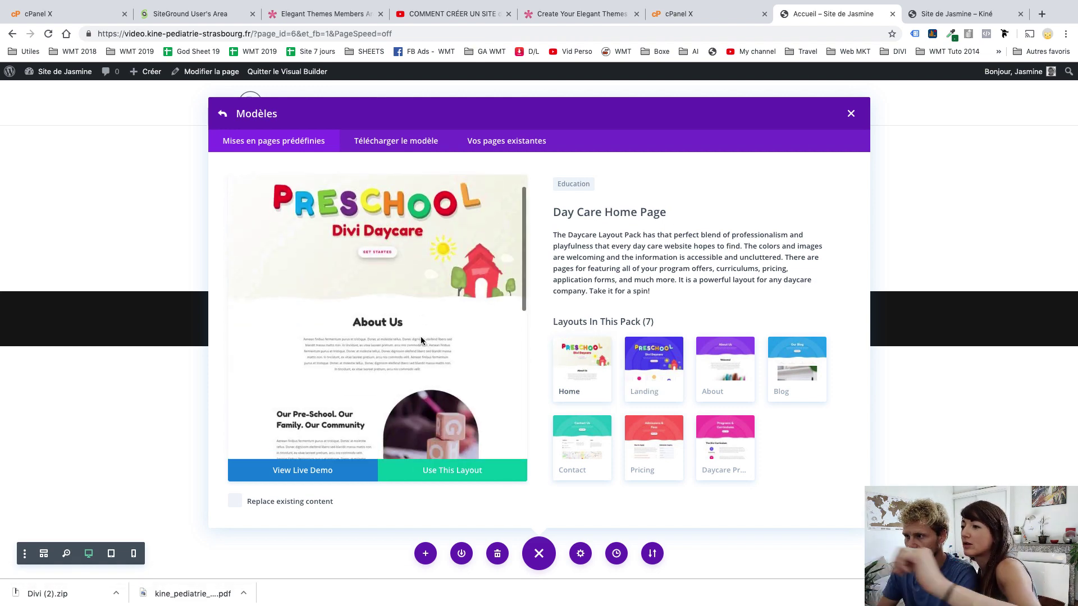
scroll(421, 340, "down", 5)
scroll(419, 336, "up", 10)
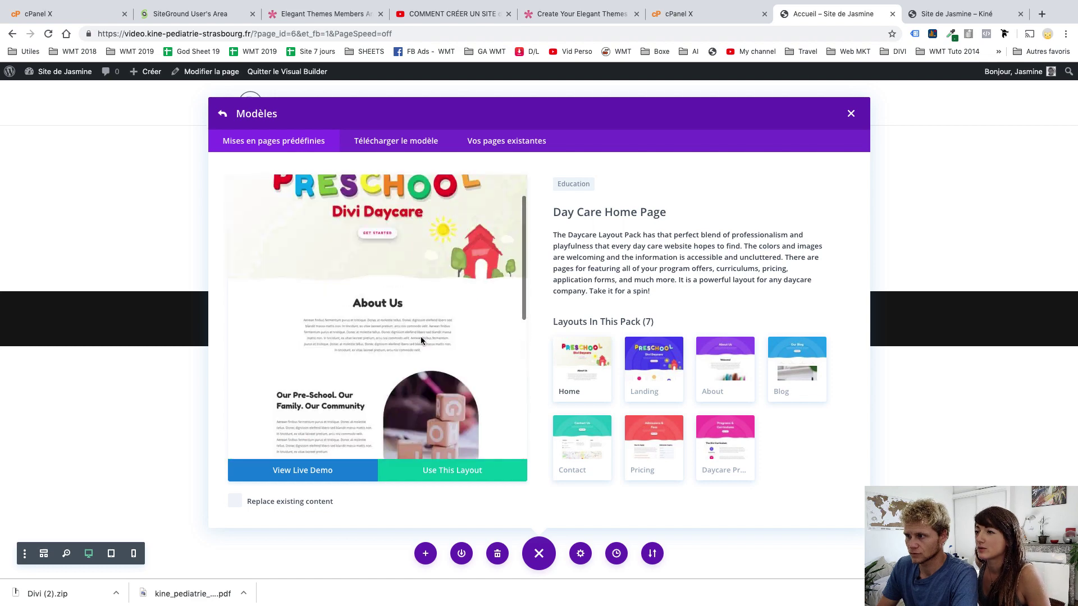
Choose Use This Layout for Day Care Home, then go to the Elegant Themes members area for credentials
left_click(426, 473)
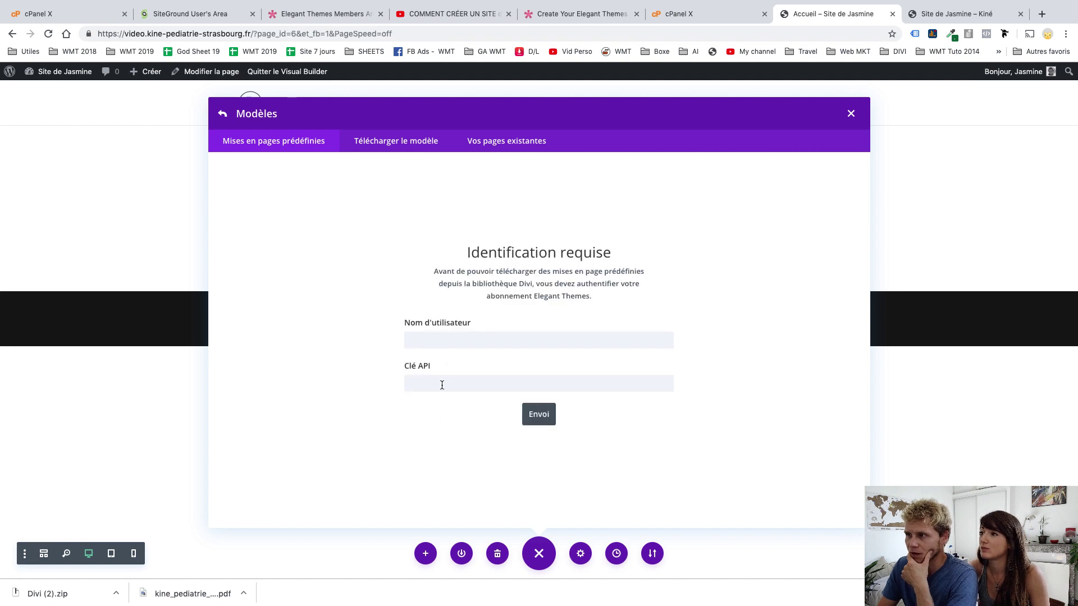
left_click(439, 338)
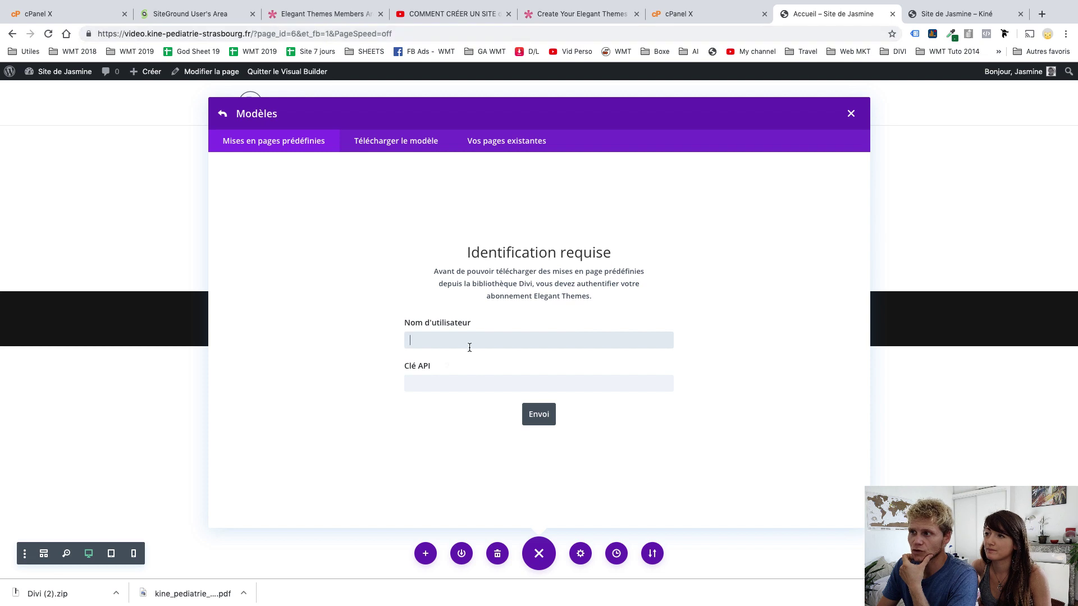
left_click(330, 21)
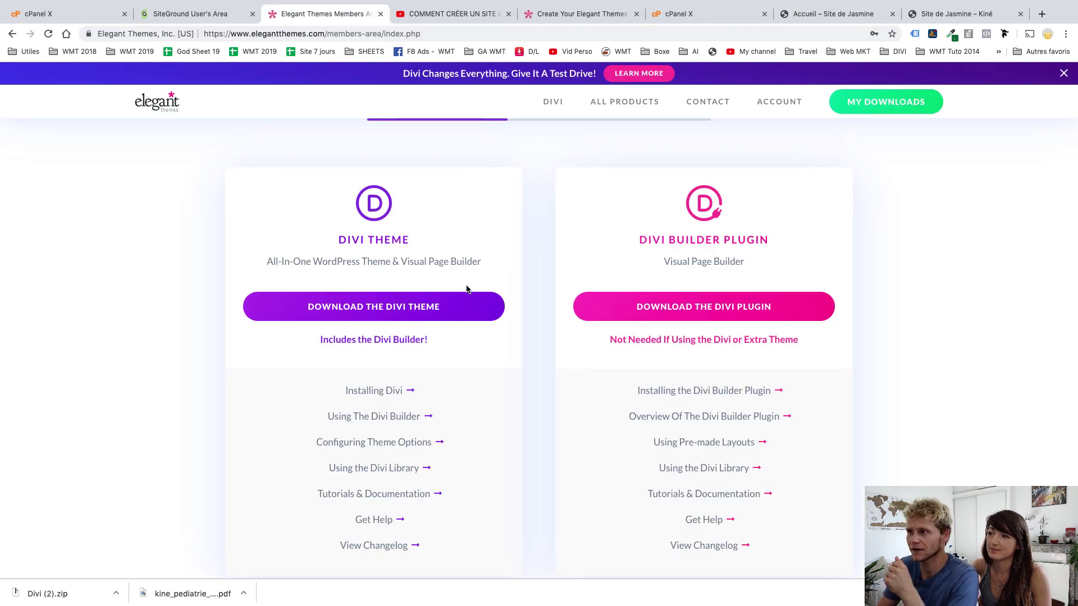
Copy the account's API key from My Account > Membership > API Keys, then return to the site
scroll(514, 207, "up", 5)
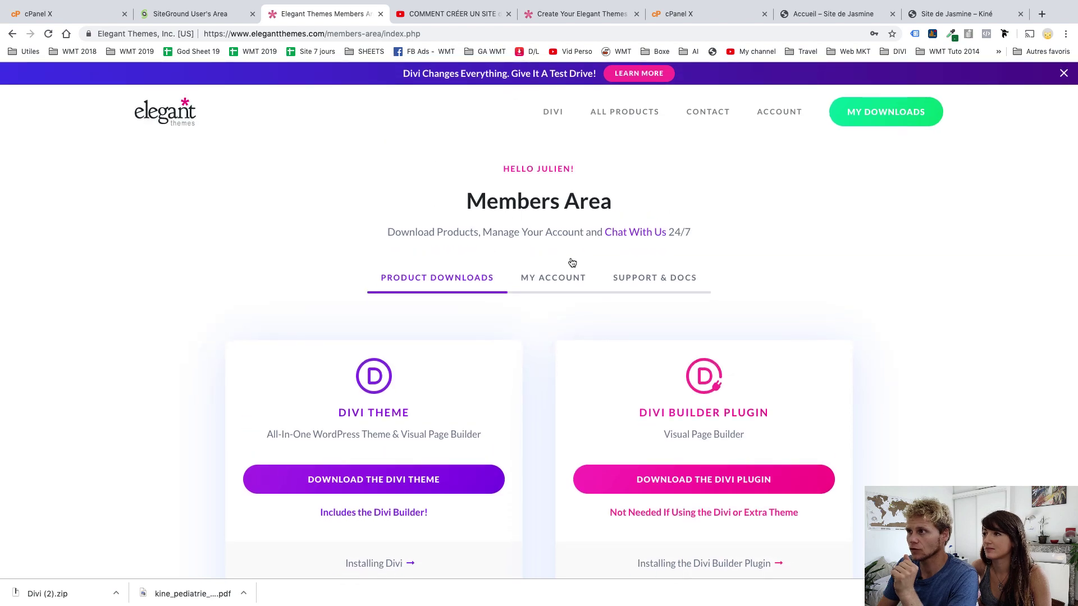
left_click(547, 283)
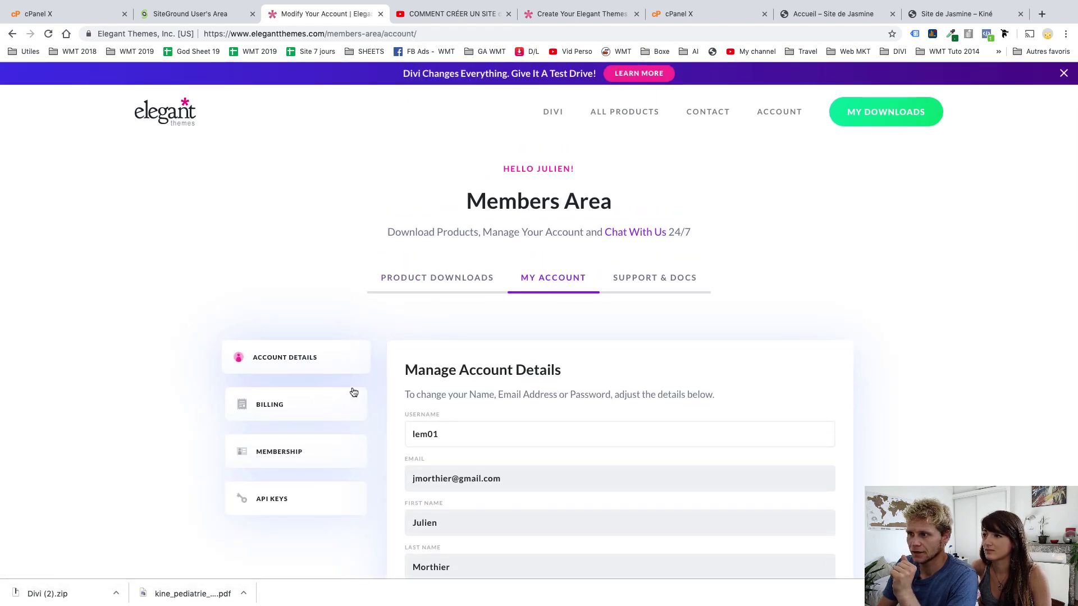
left_click(306, 454)
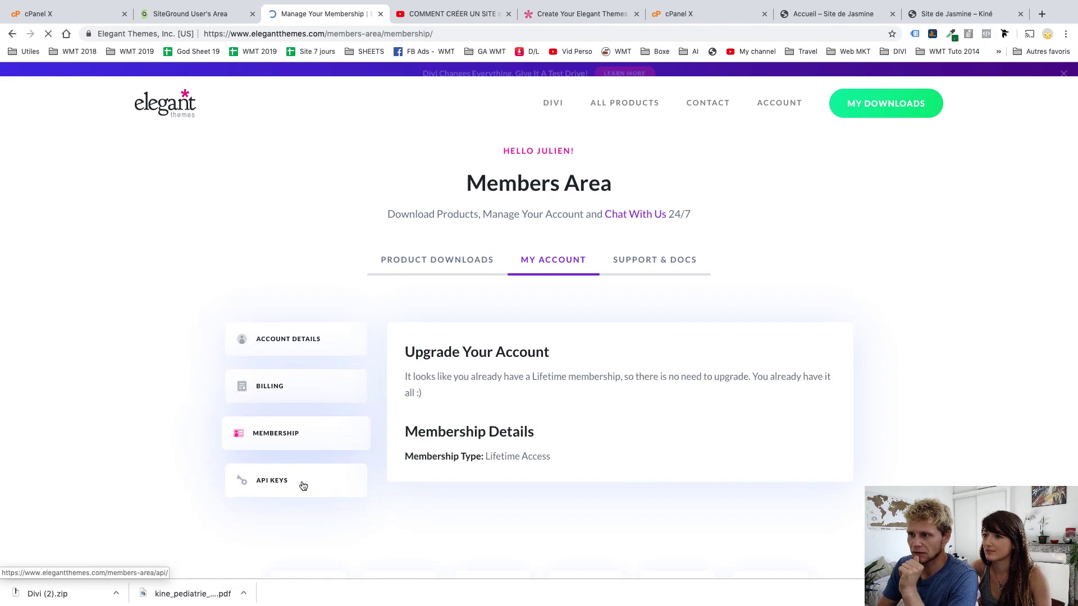
left_click(292, 495)
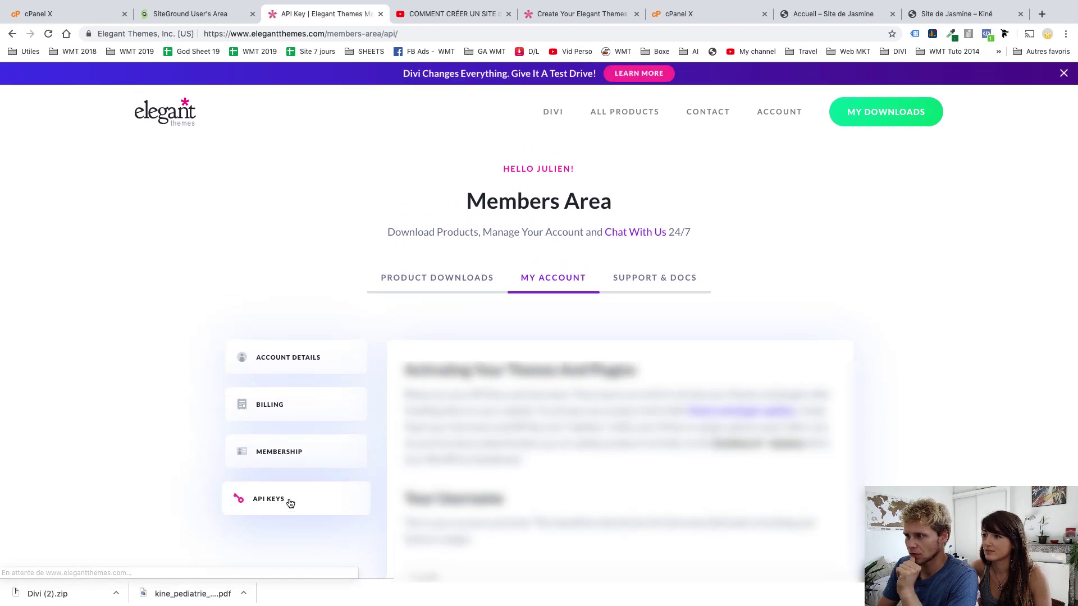
scroll(547, 443, "down", 5)
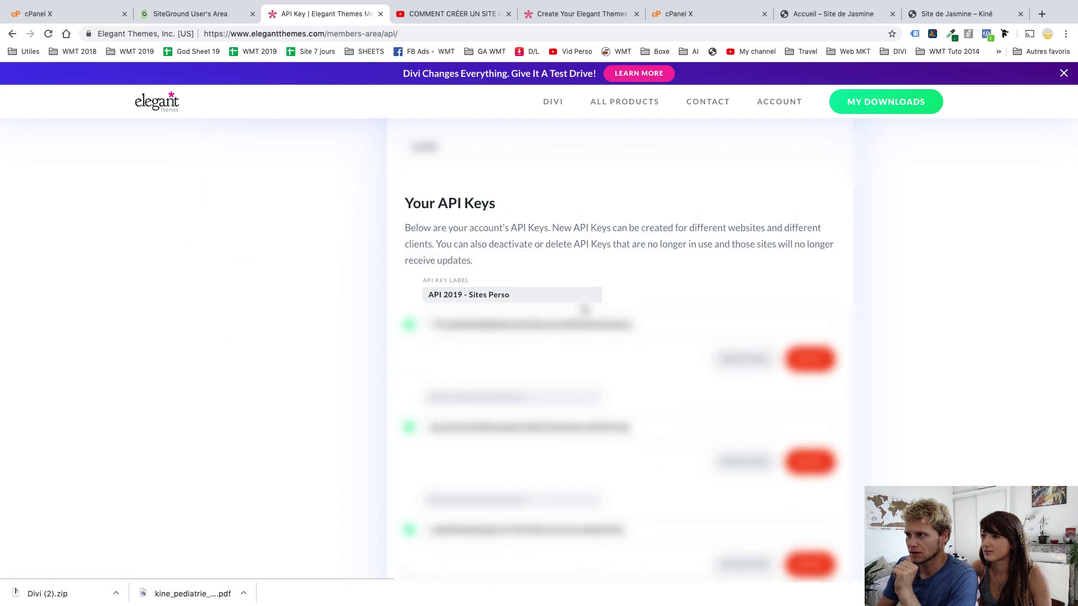
left_click(617, 324)
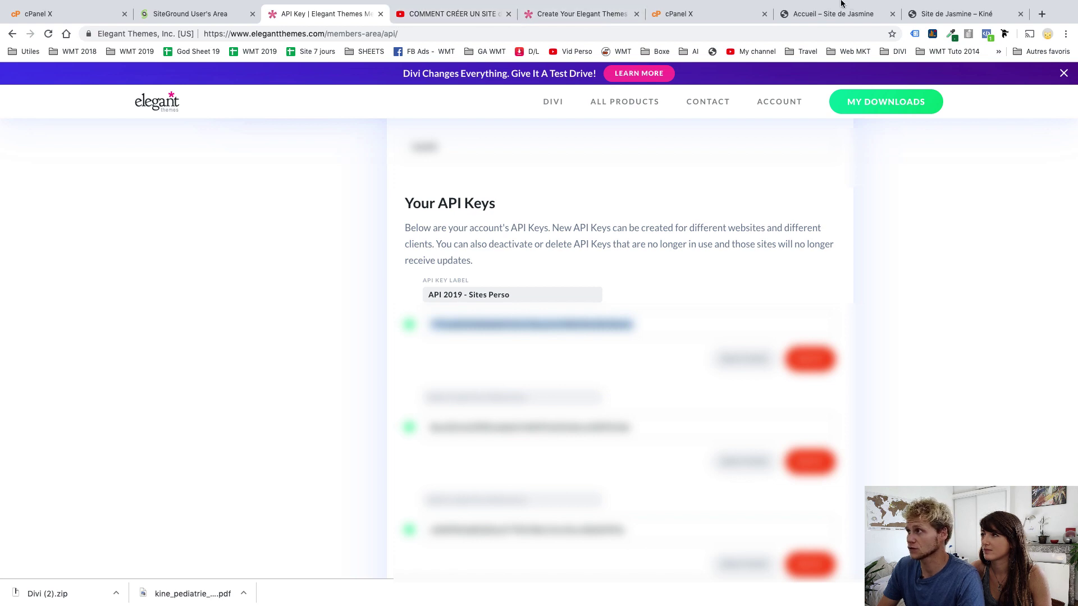
left_click(922, 11)
Enter the Elegant Themes username and paste the API key to import the Day Care Home layout
left_click(836, 14)
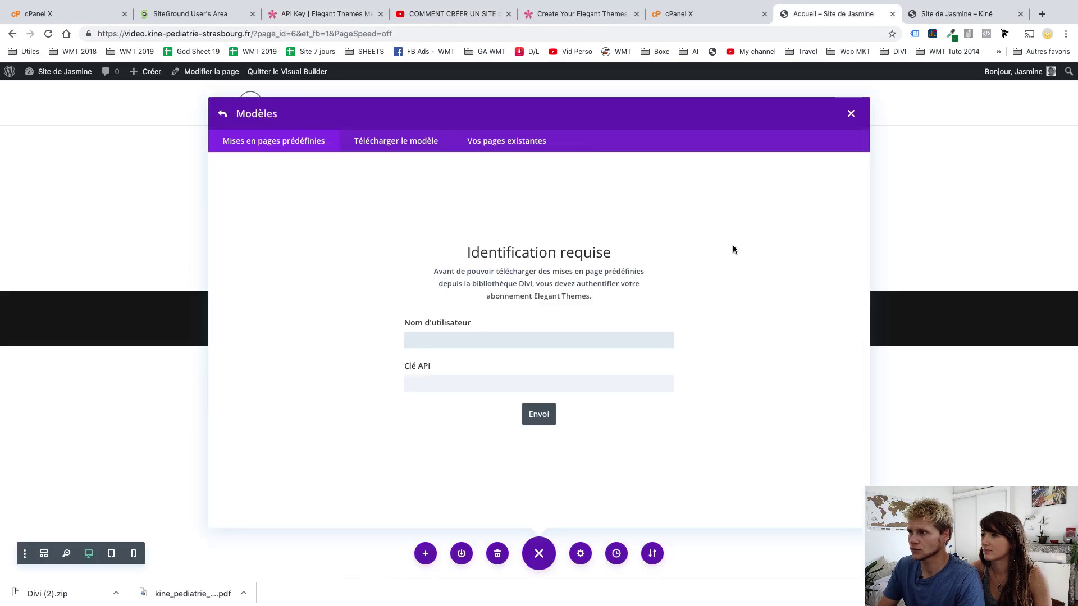
type("w")
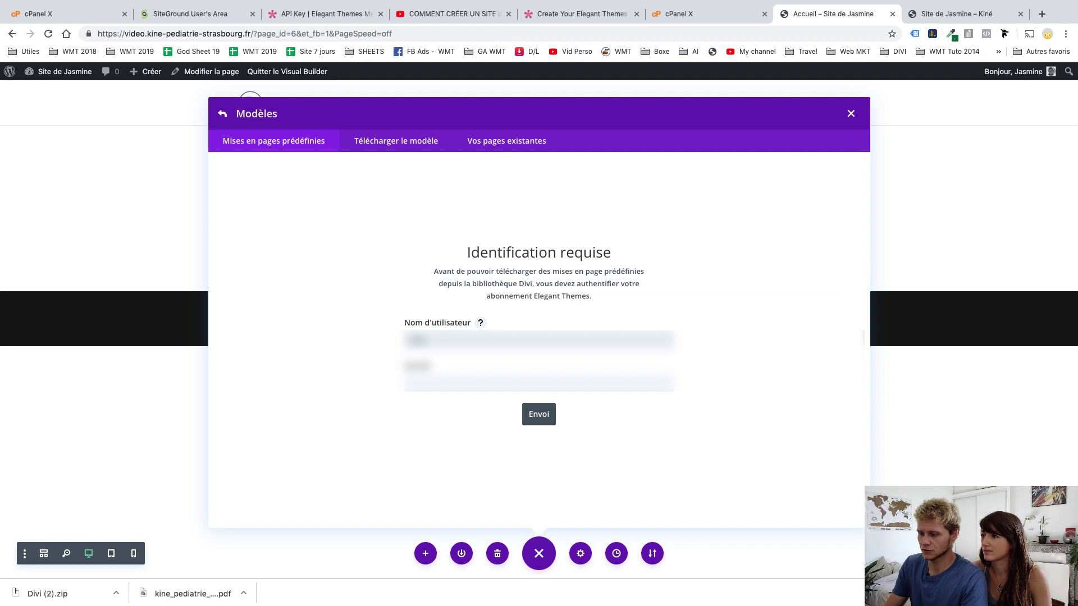
key("Tab")
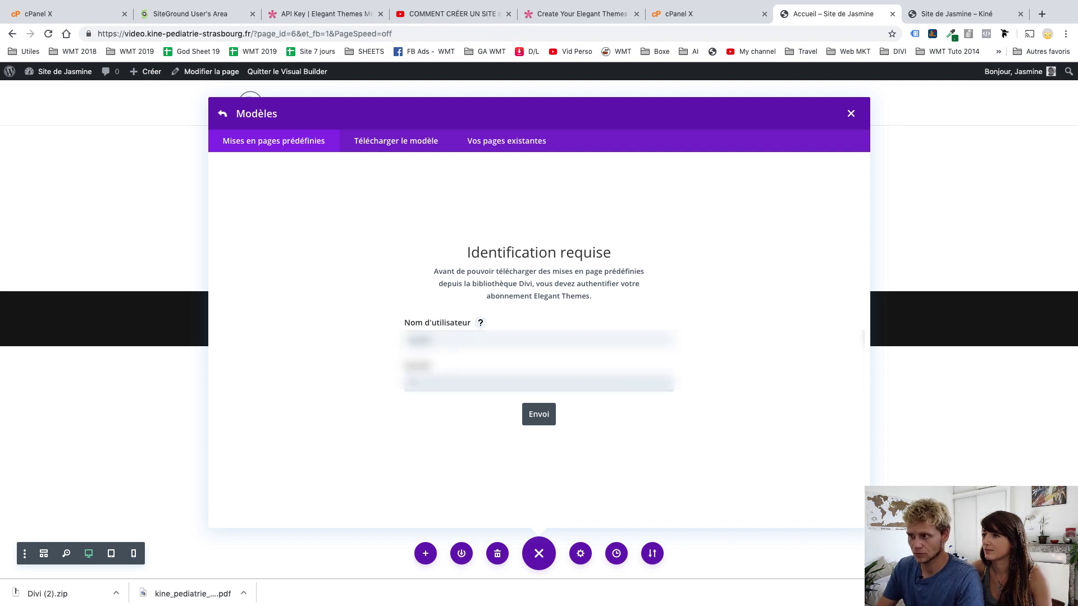
key("super+v")
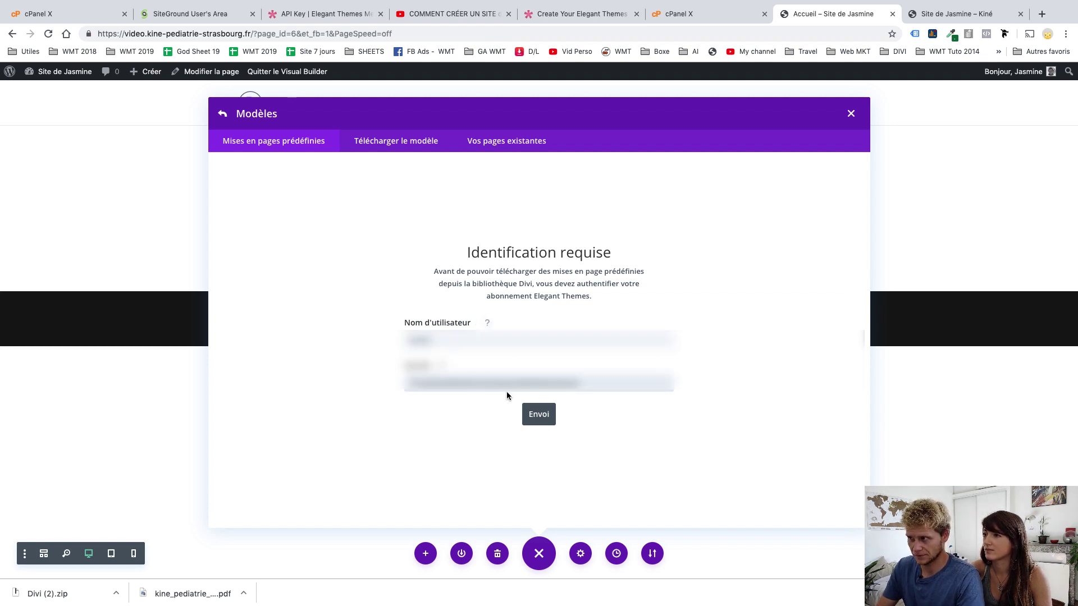
left_click(539, 414)
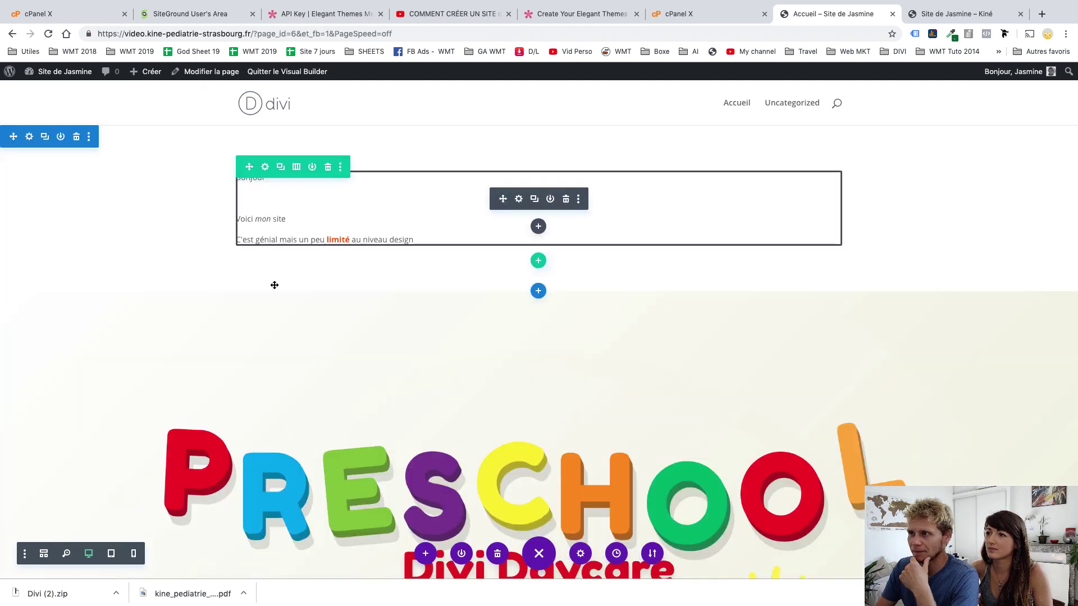
Delete the old Bonjour text section and compare the page with the live site
left_click(77, 137)
scroll(509, 306, "down", 15)
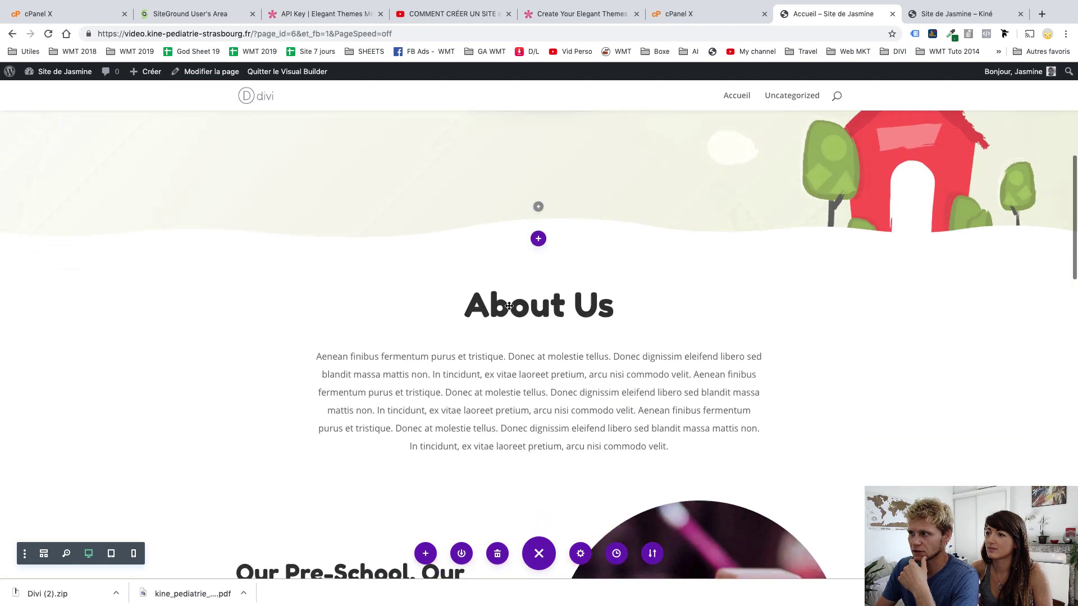
scroll(508, 305, "down", 14)
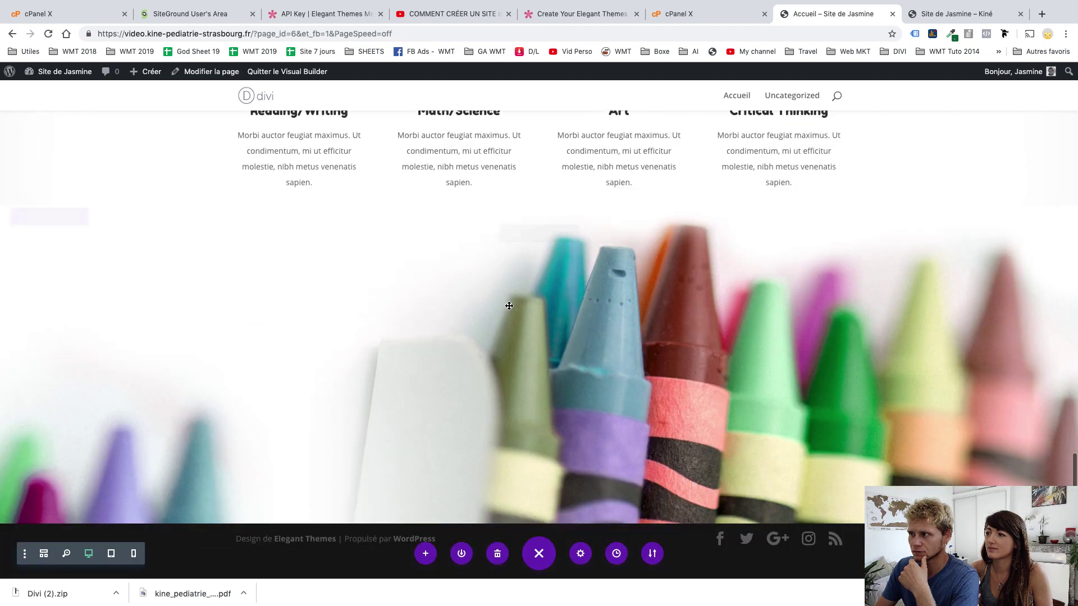
scroll(508, 305, "up", 8)
scroll(509, 305, "up", 20)
key("ctrl+Right")
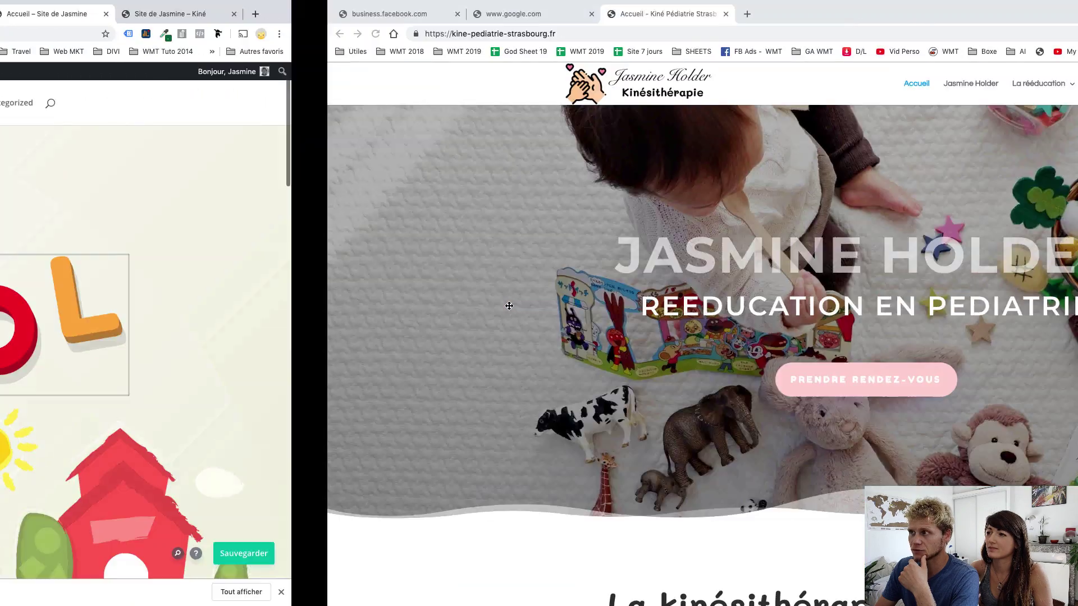
scroll(508, 306, "down", 20)
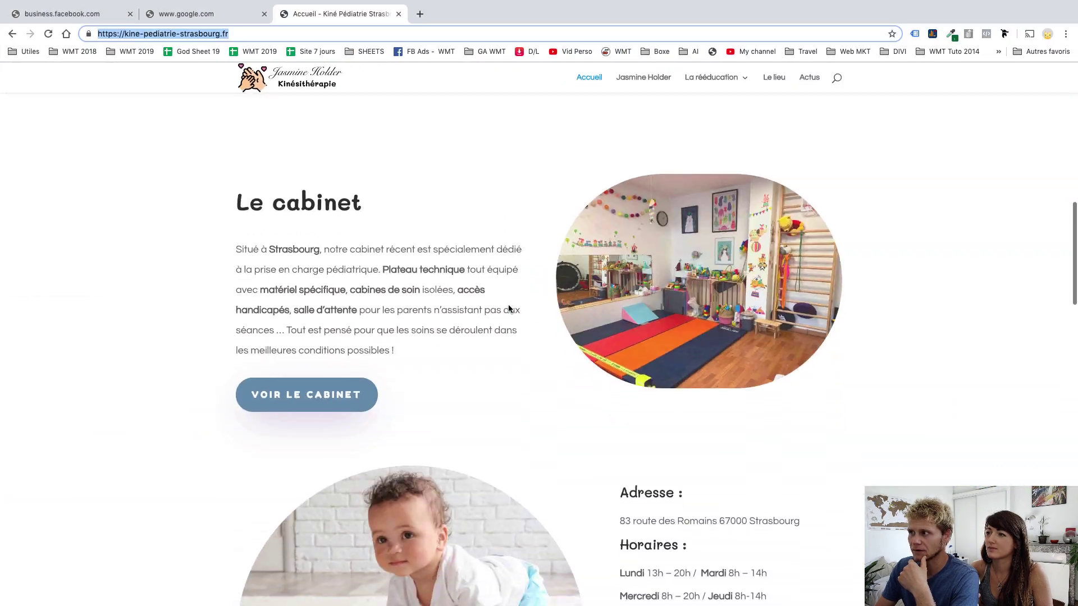
scroll(508, 308, "down", 15)
scroll(508, 308, "up", 20)
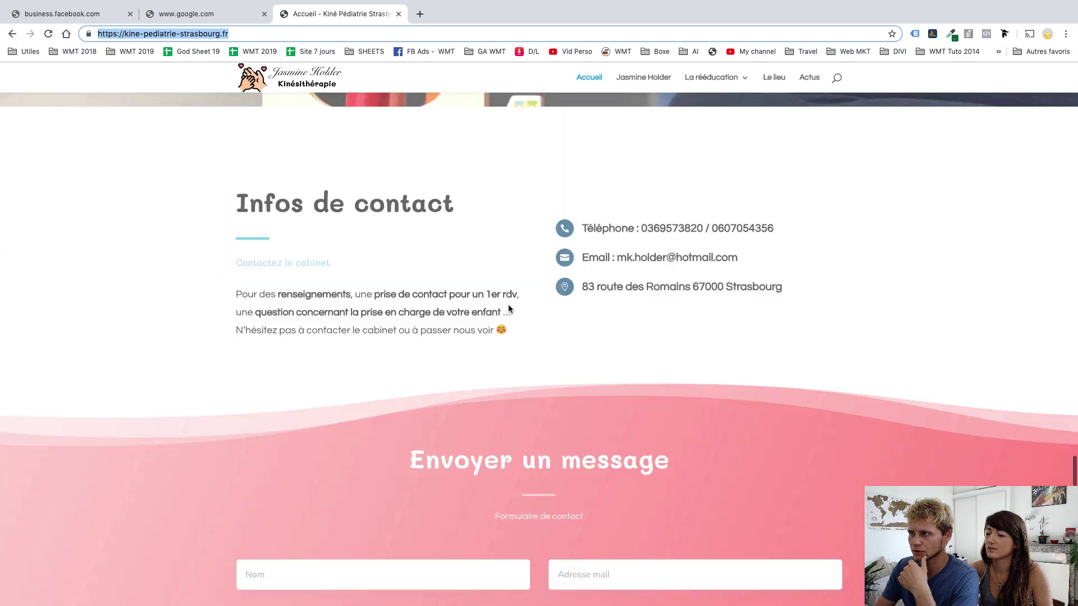
scroll(509, 309, "up", 15)
key("ctrl+Left")
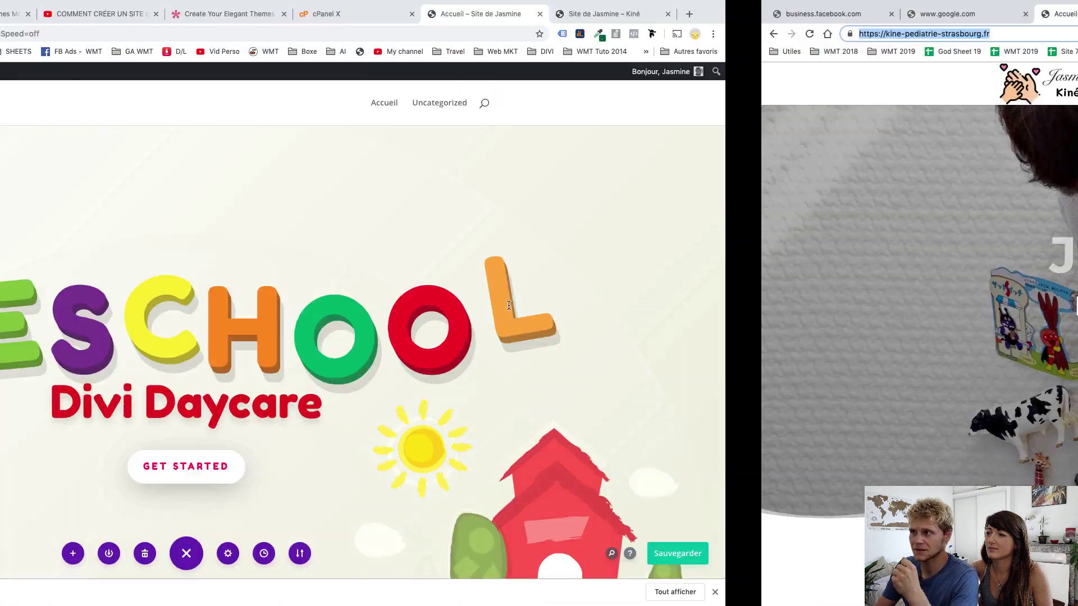
Reduce the hero section's top padding to 5vw and delete the PRESCHOOL title image module
mouse_move(474, 326)
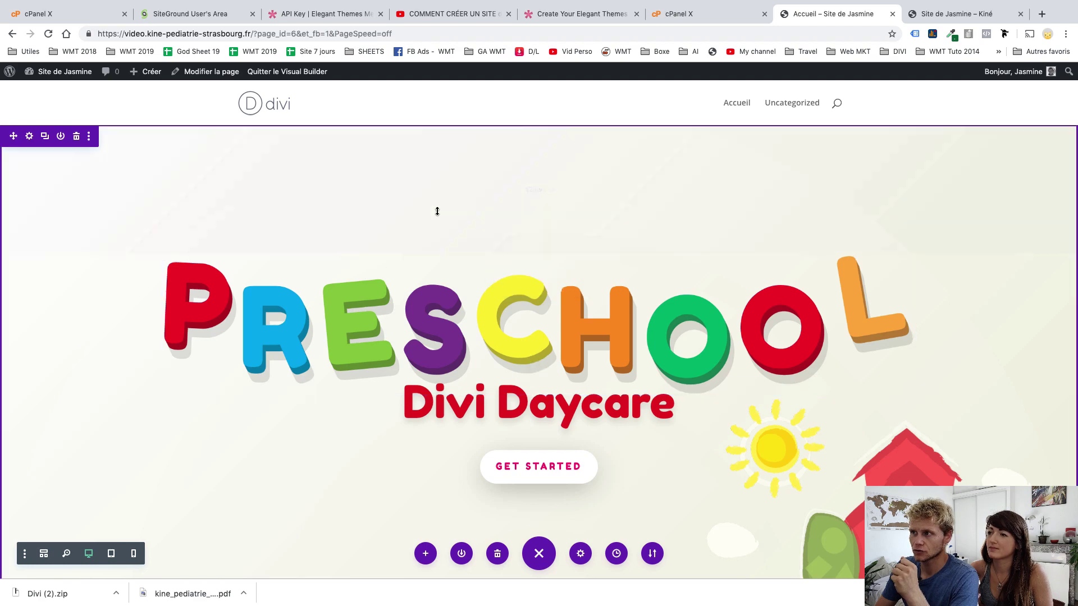
mouse_move(436, 212)
left_mouse_down()
mouse_move(438, 168)
mouse_move(442, 192)
left_mouse_up()
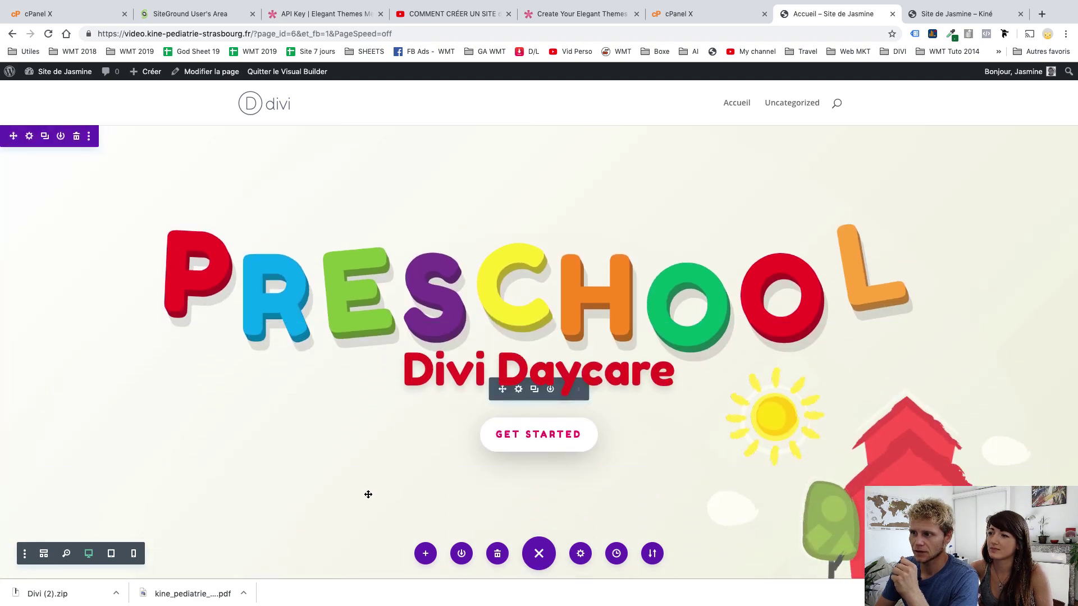
mouse_move(549, 254)
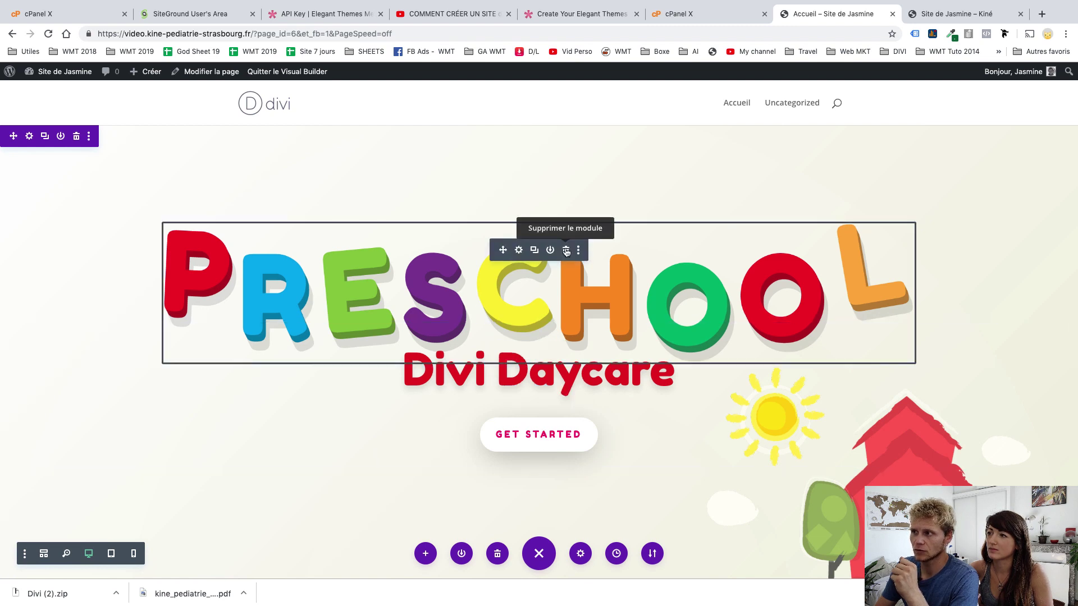
left_click(566, 252)
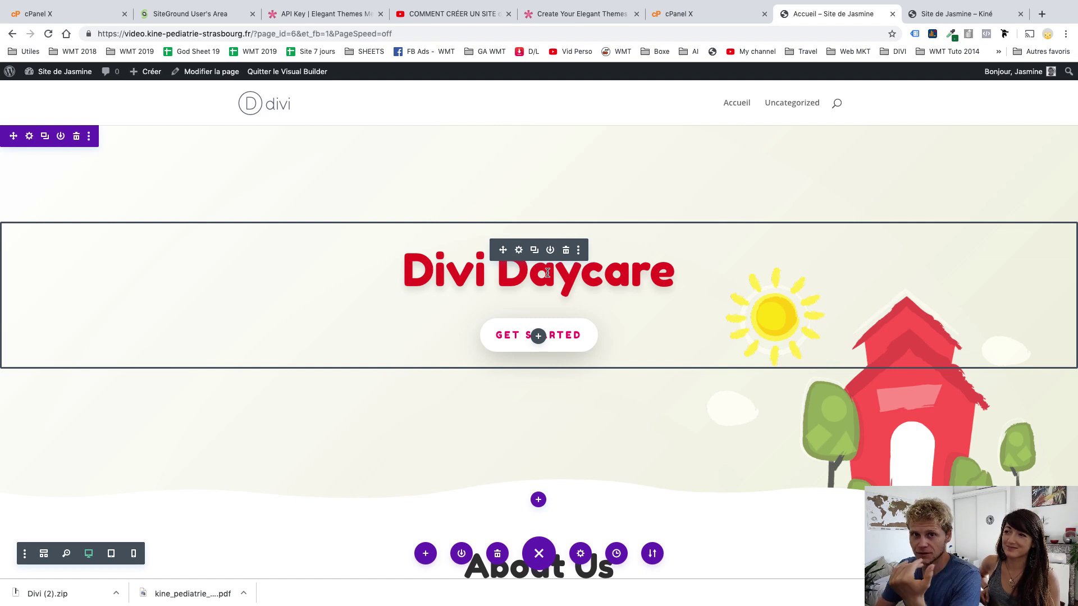
Retype the banner headline 'Divi Daycare' as 'Bienvenue sur mon site'
left_click(453, 276)
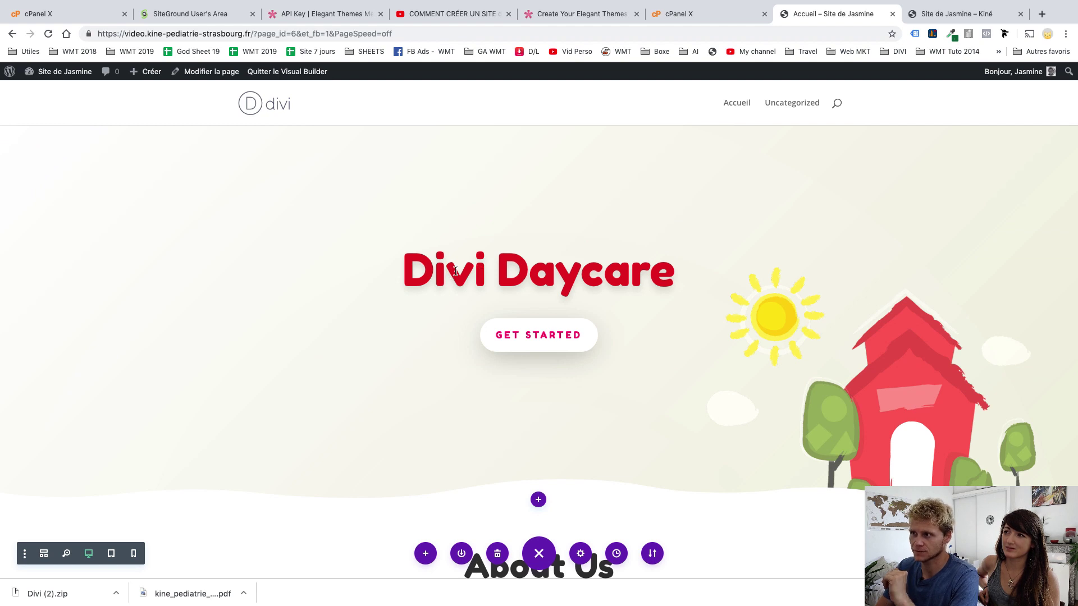
triple_click(609, 257)
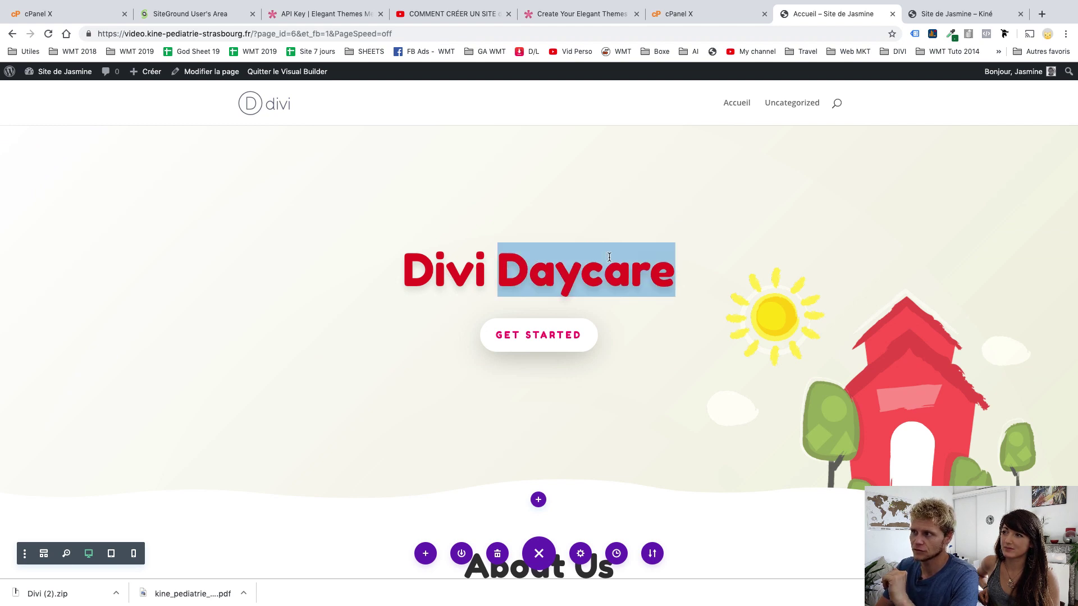
type("Bienvenue")
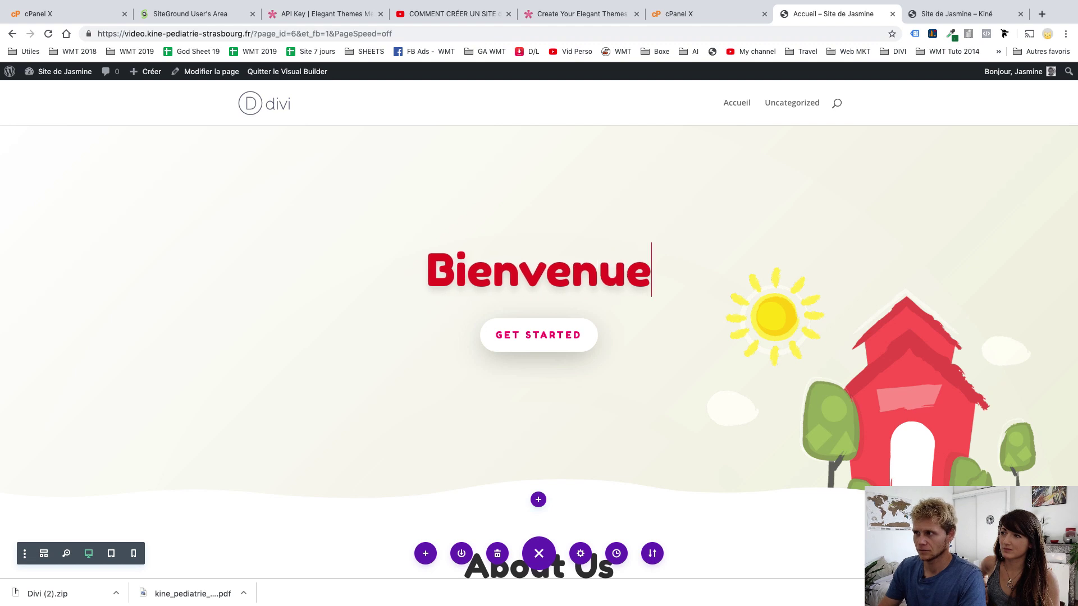
type(" sur mon site")
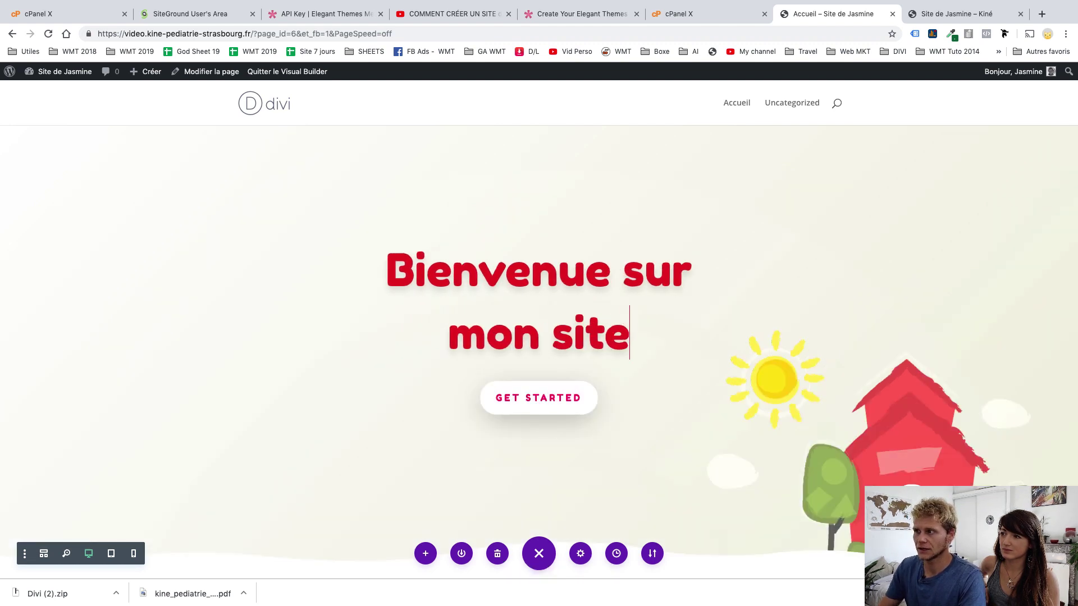
left_click(586, 336)
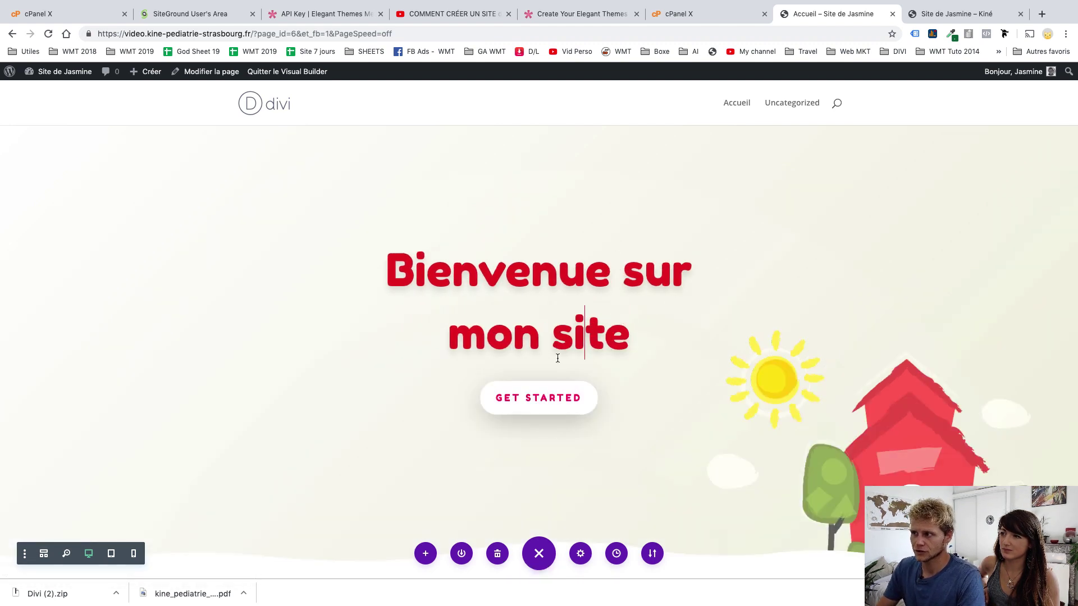
left_click(734, 405)
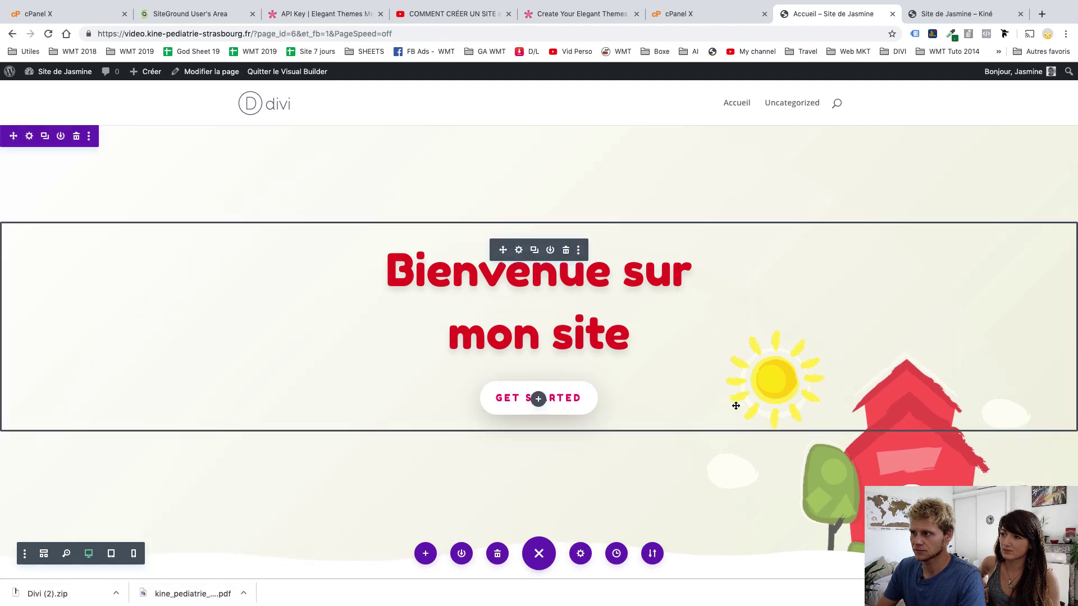
Enlarge the GET STARTED button text to 30px and give it a custom purple colour
left_click(519, 250)
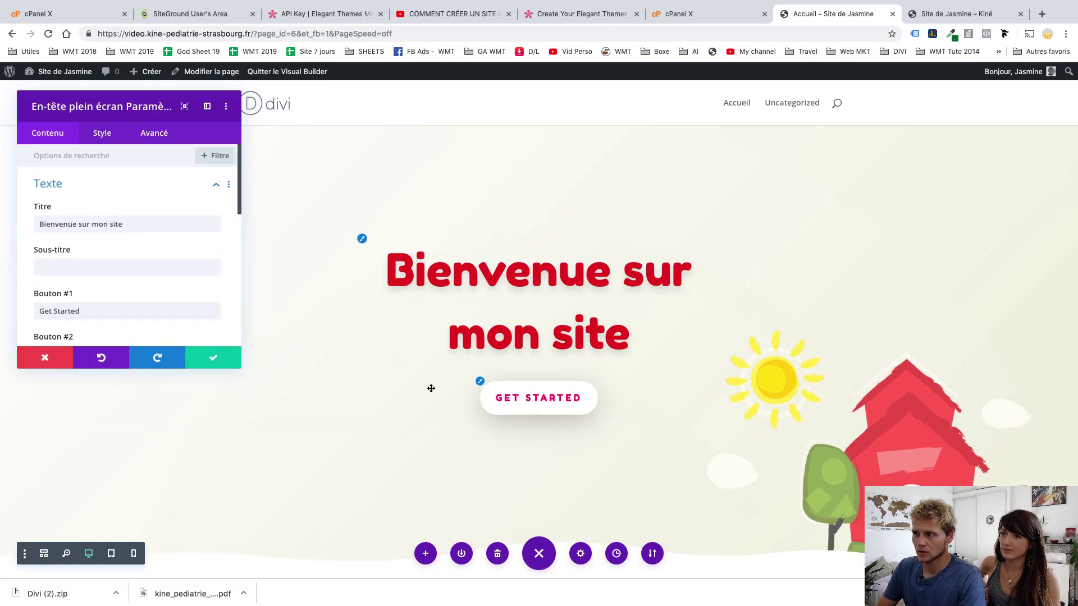
left_click(481, 386)
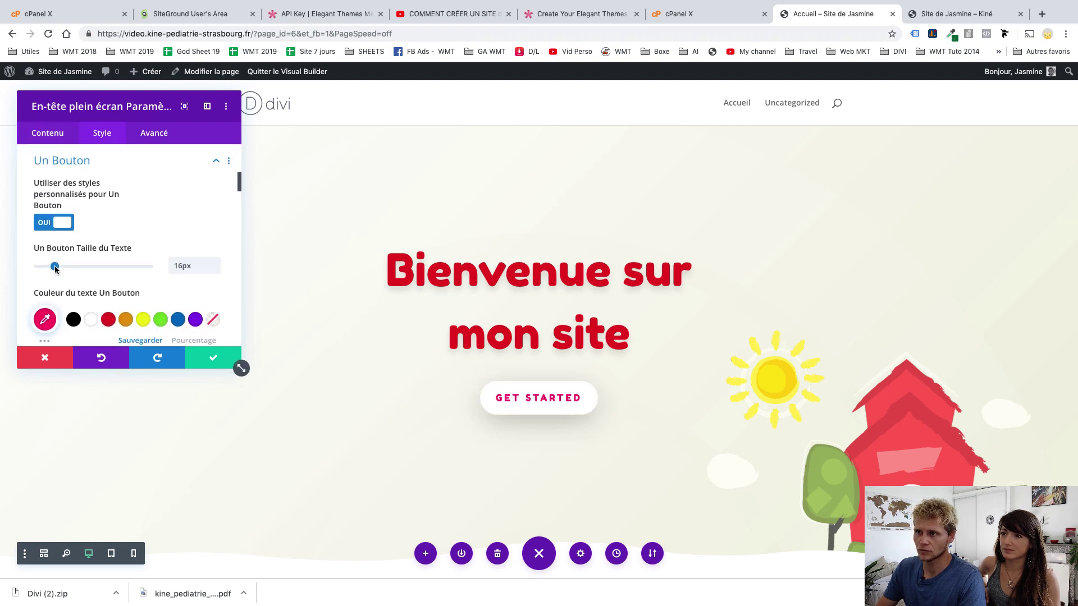
left_click_drag(54, 269, 70, 270)
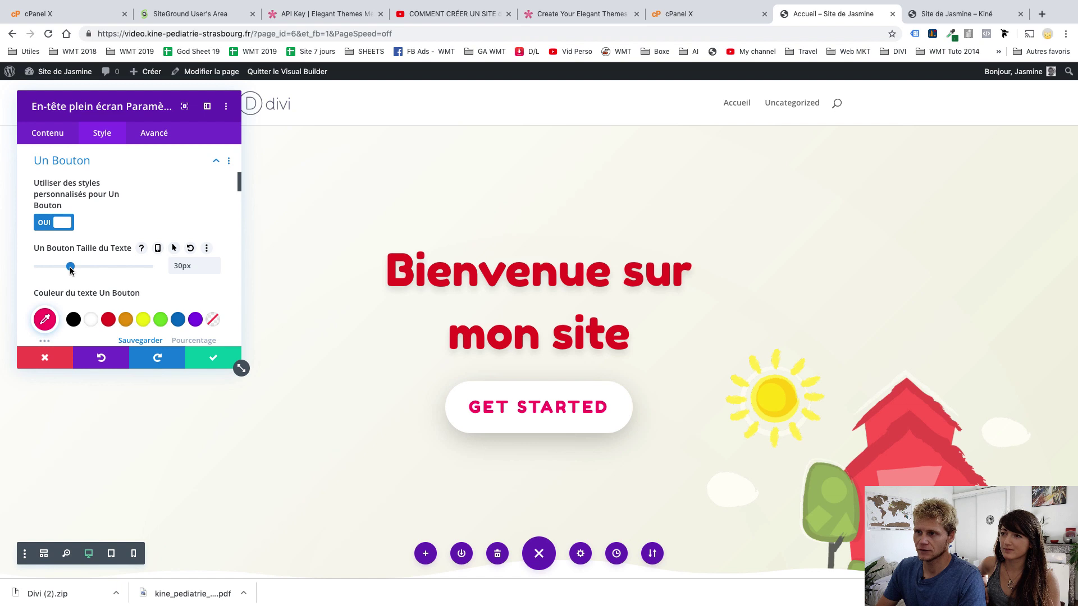
scroll(129, 304, "down", 2)
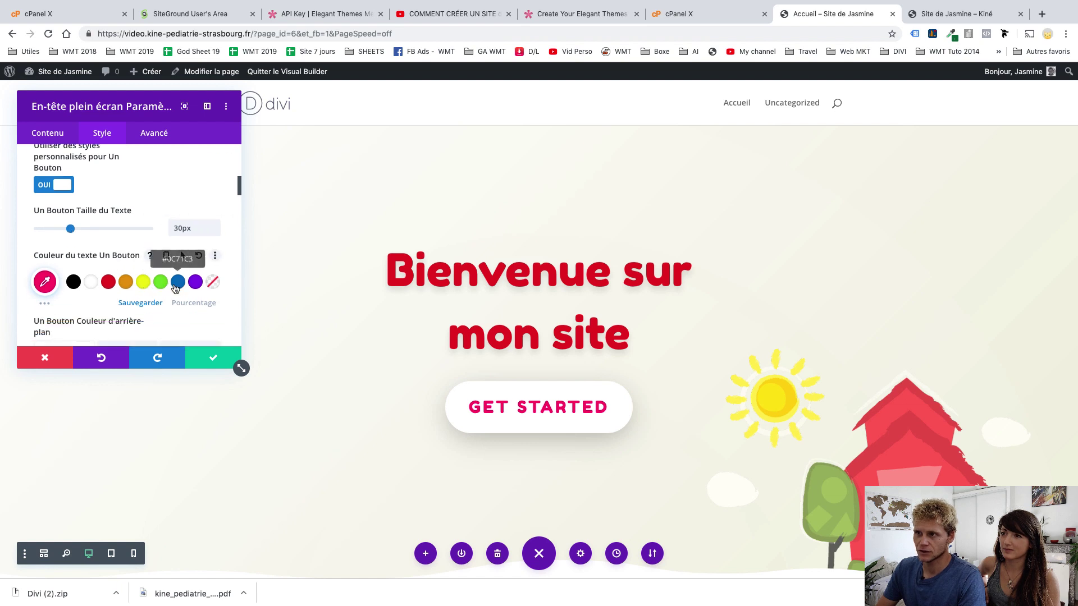
left_click(167, 287)
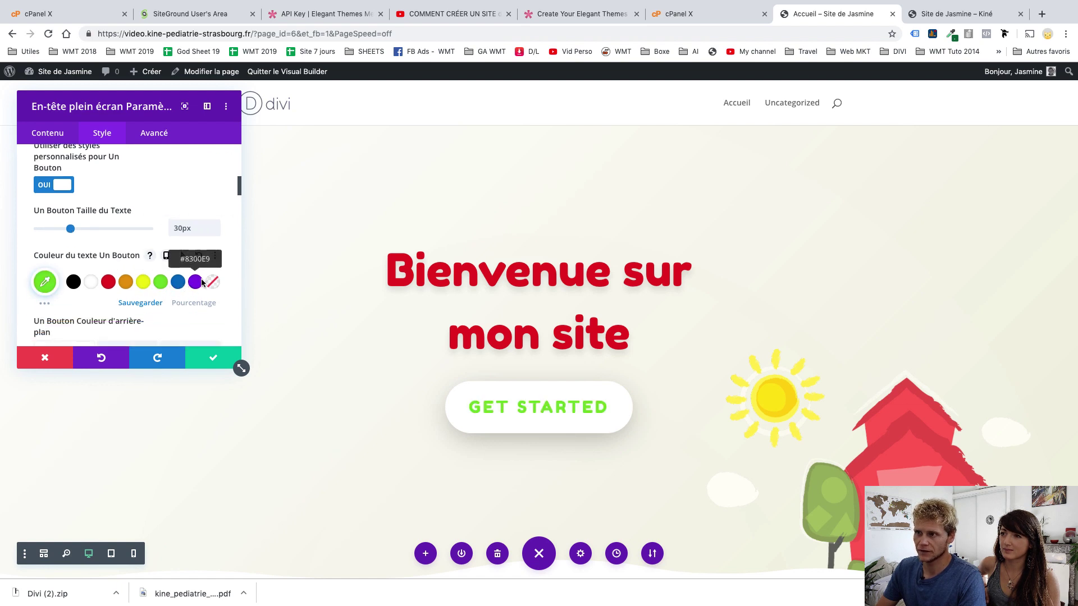
left_click(44, 281)
mouse_move(114, 298)
left_mouse_down()
mouse_move(138, 320)
mouse_move(167, 288)
mouse_move(185, 301)
mouse_move(154, 320)
mouse_move(92, 287)
mouse_move(56, 283)
mouse_move(60, 263)
mouse_move(219, 246)
mouse_move(188, 242)
left_mouse_up()
Give the button a 2px white border
scroll(130, 296, "down", 2)
scroll(148, 236, "down", 5)
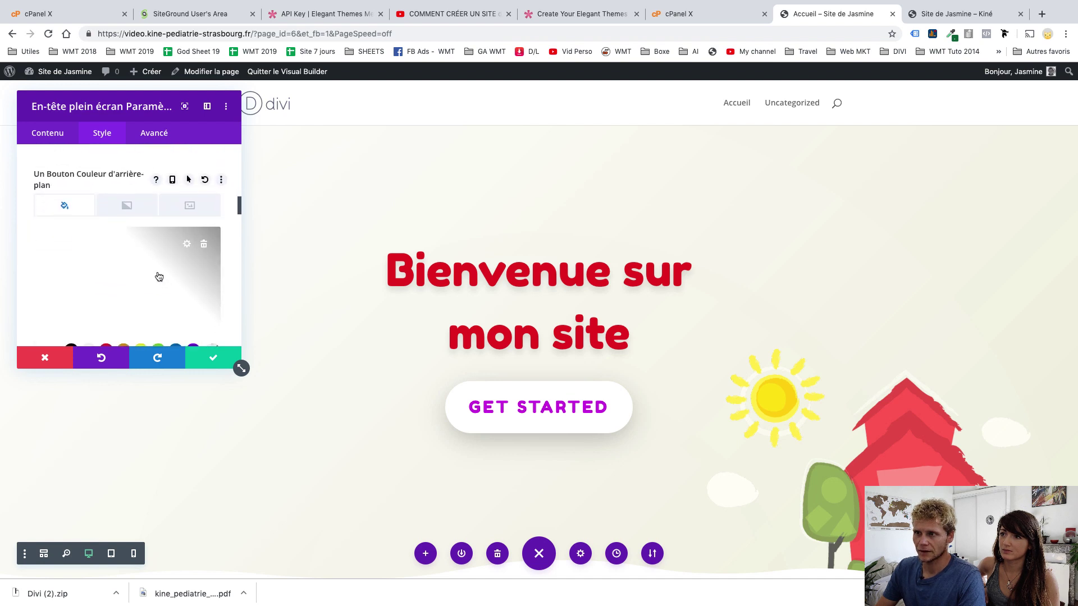
scroll(157, 275, "down", 4)
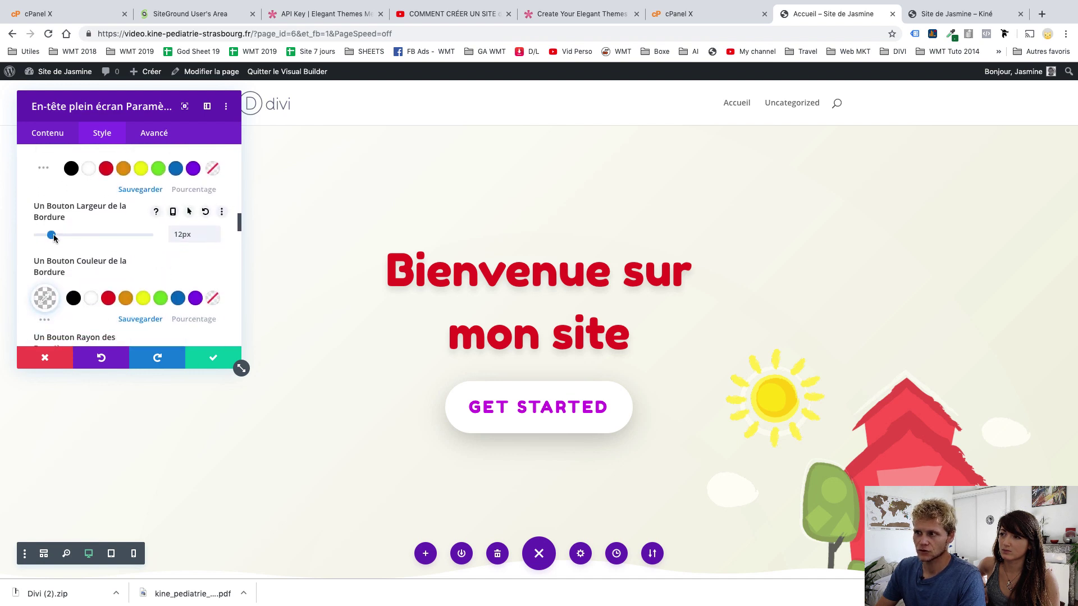
left_click_drag(53, 238, 76, 238)
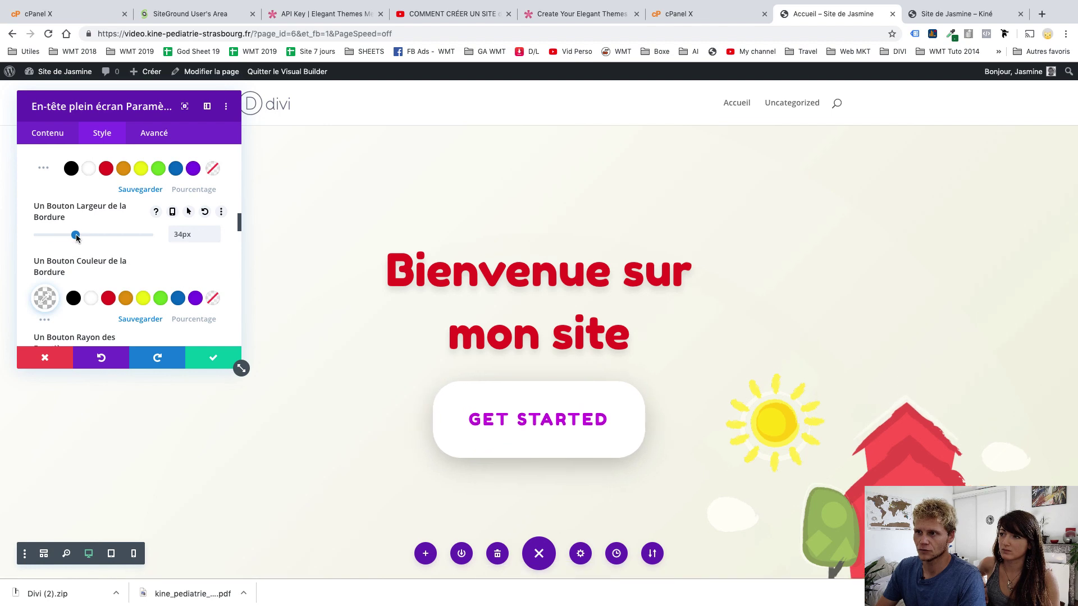
left_click(161, 303)
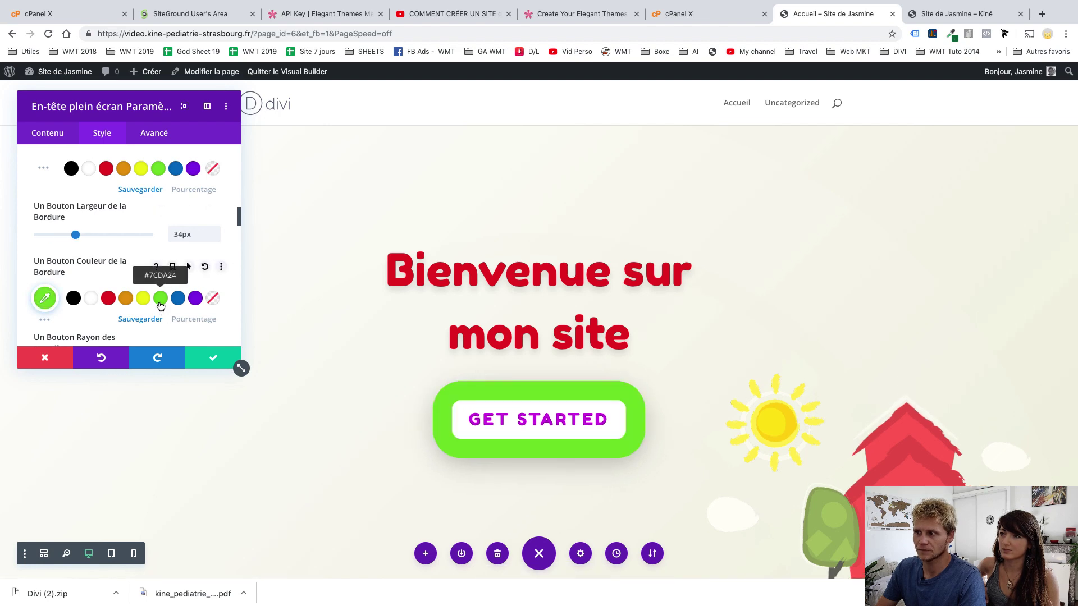
left_click(195, 299)
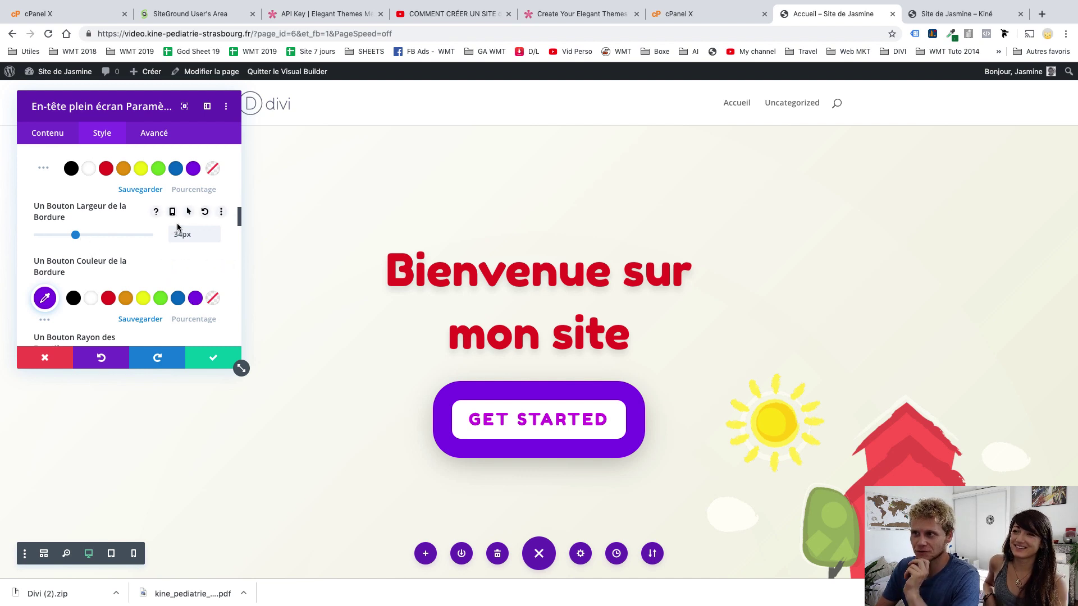
left_click(203, 215)
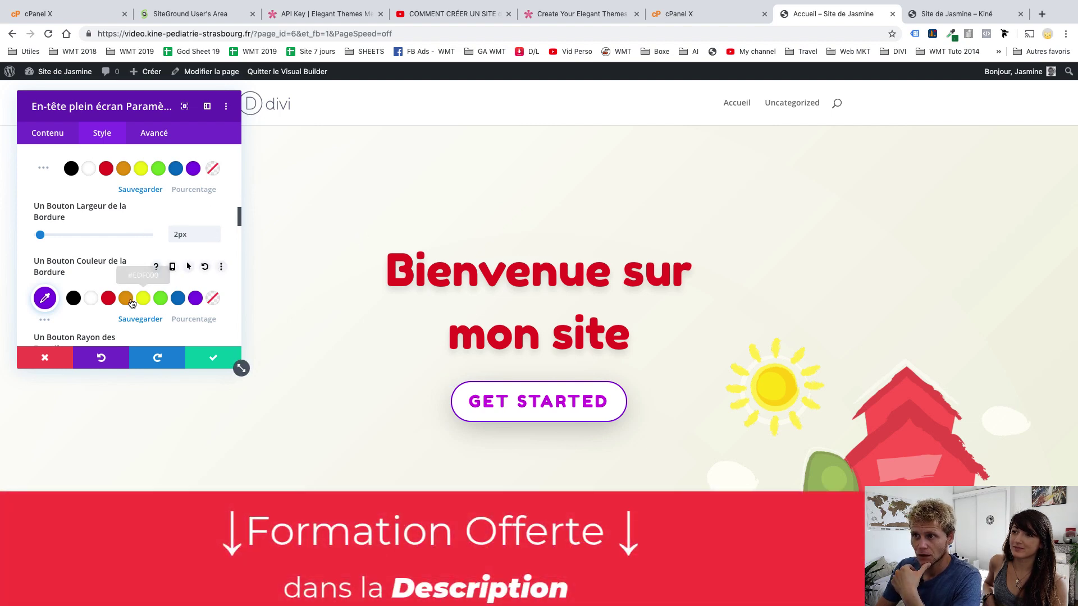
left_click(92, 299)
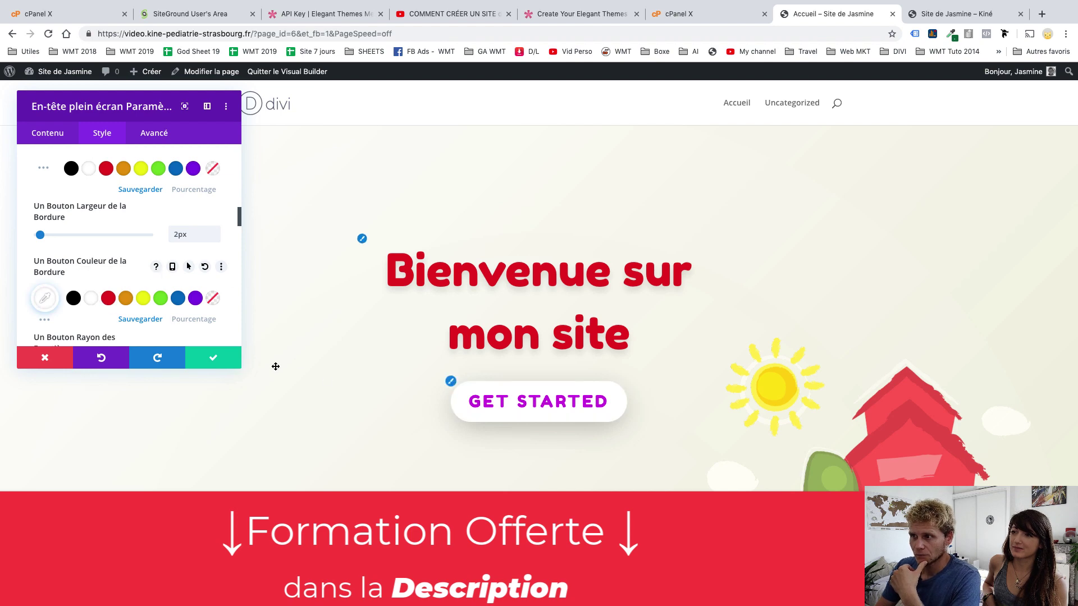
Set the button font to Fredoka One and save the header settings
scroll(190, 306, "down", 5)
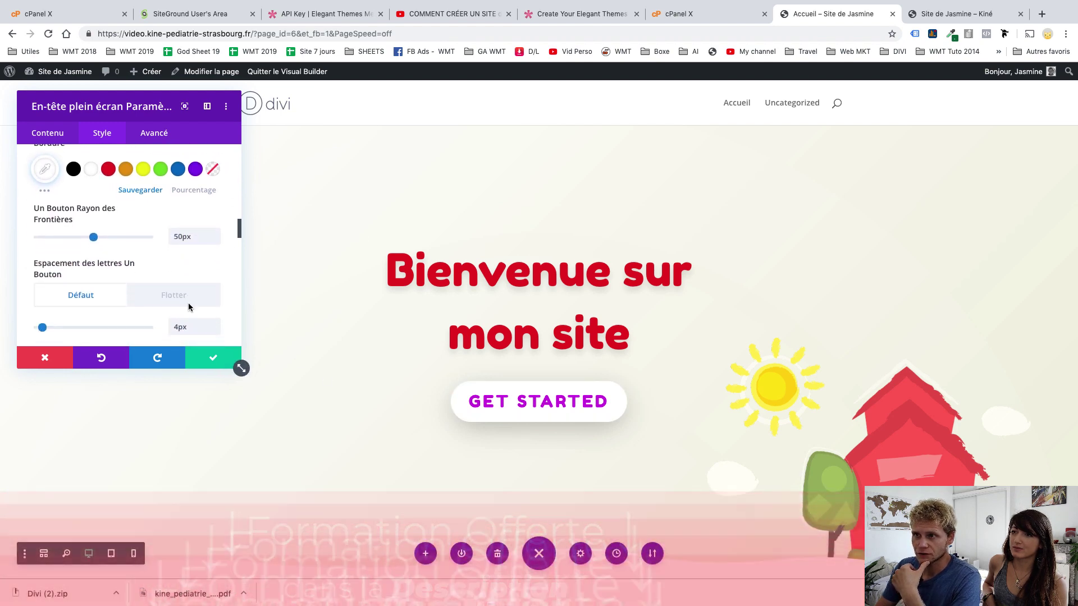
scroll(130, 302, "down", 1)
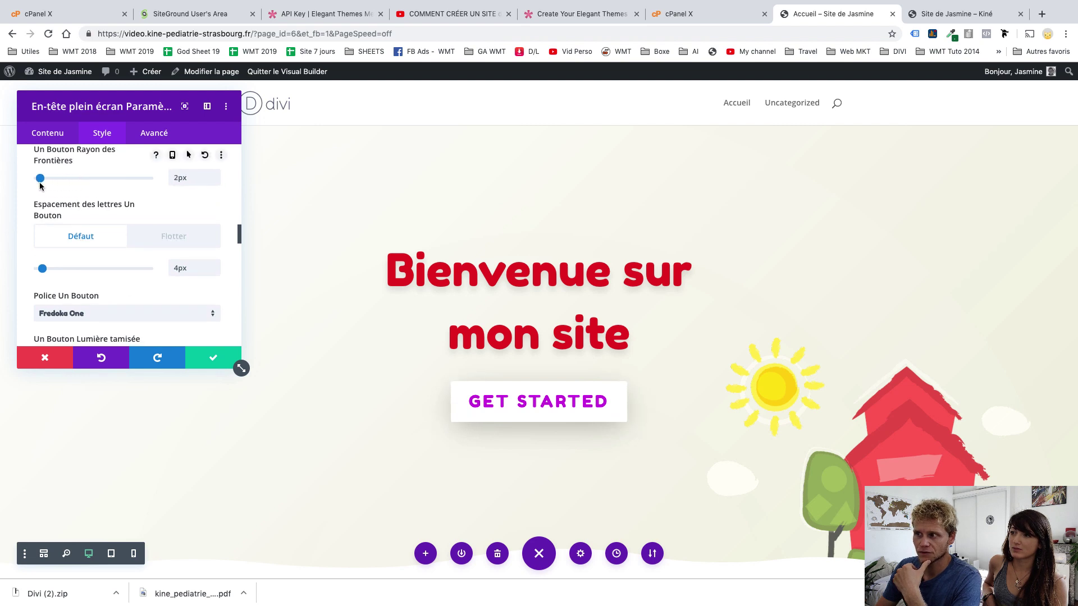
scroll(144, 268, "down", 2)
left_click(150, 260)
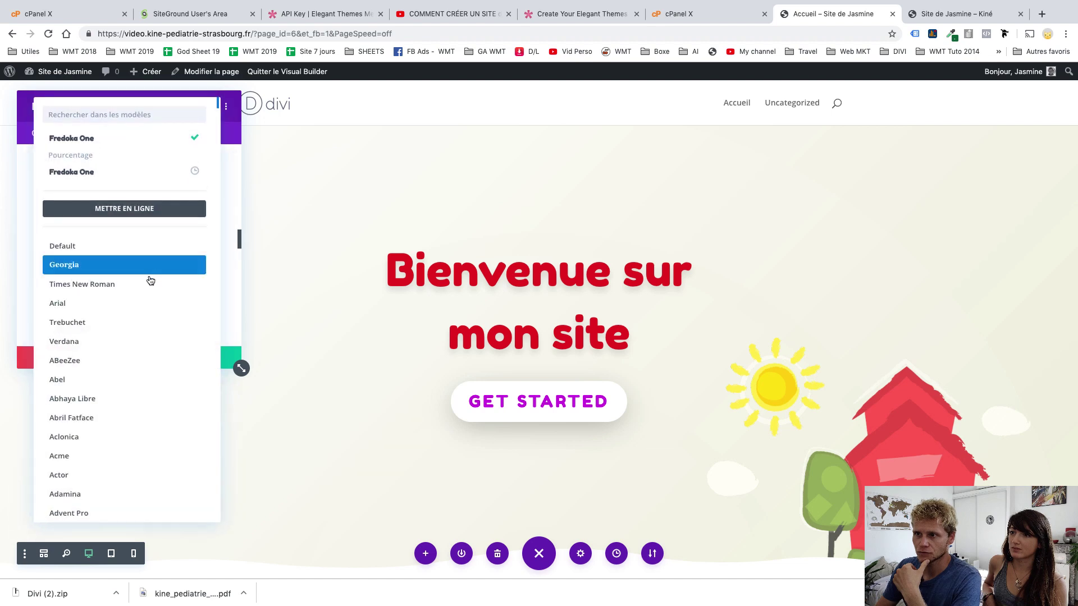
left_click(113, 322)
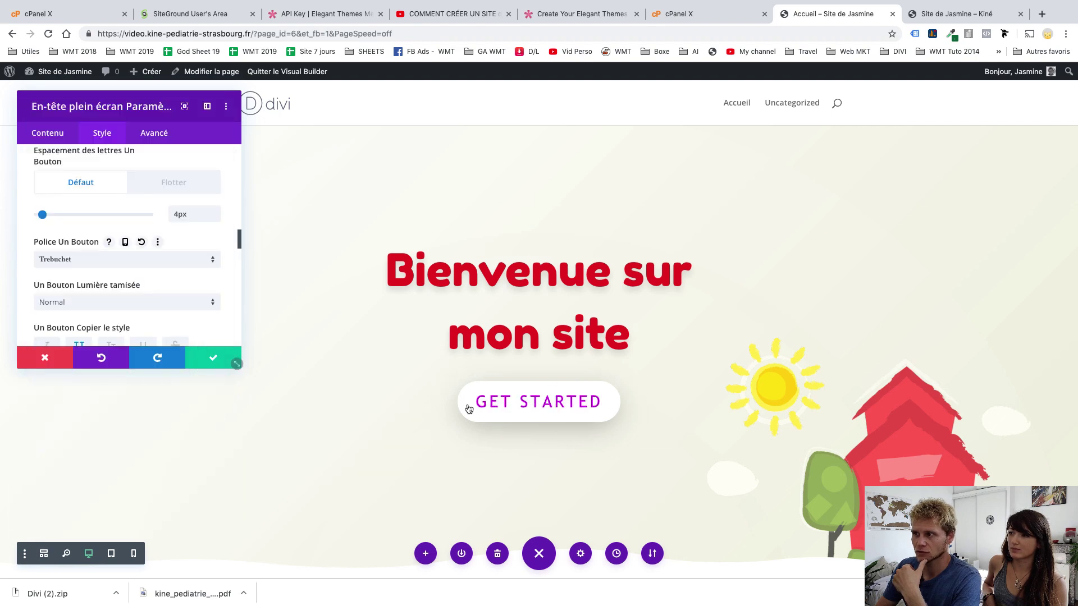
left_click(102, 264)
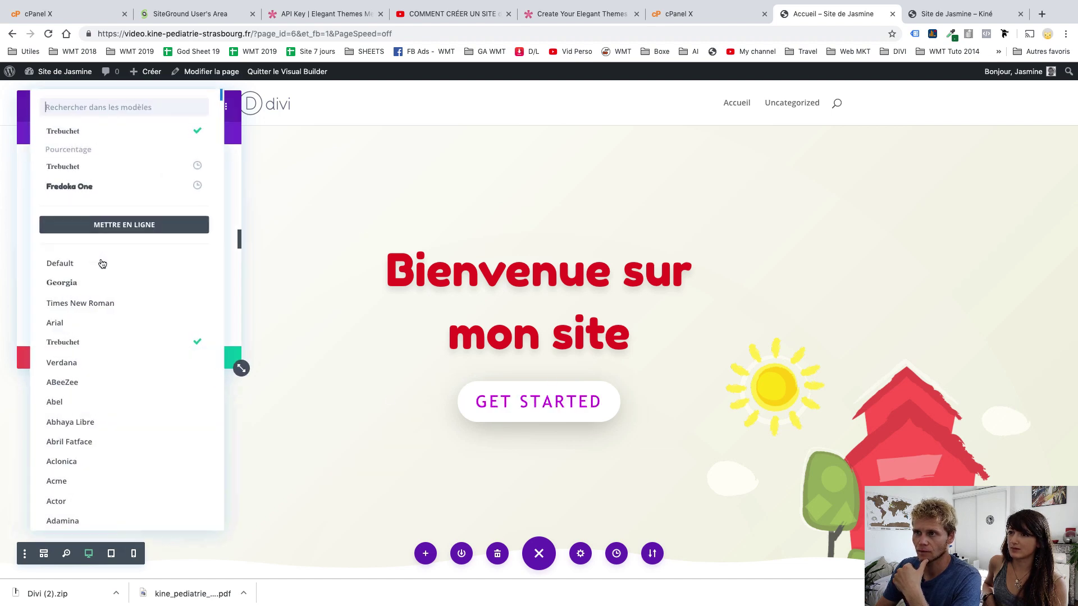
left_click(96, 196)
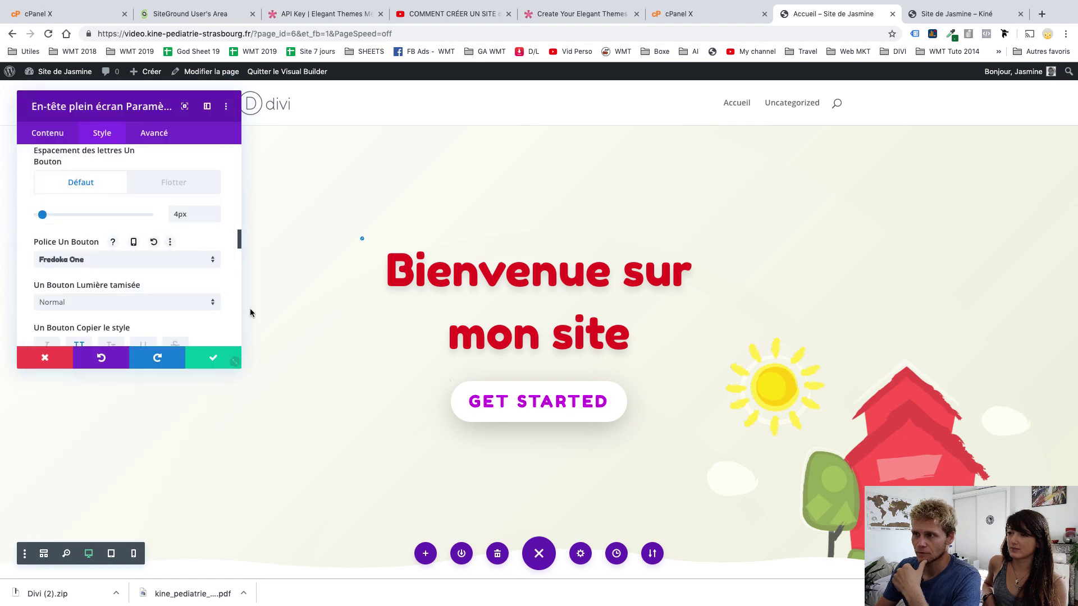
left_click(210, 357)
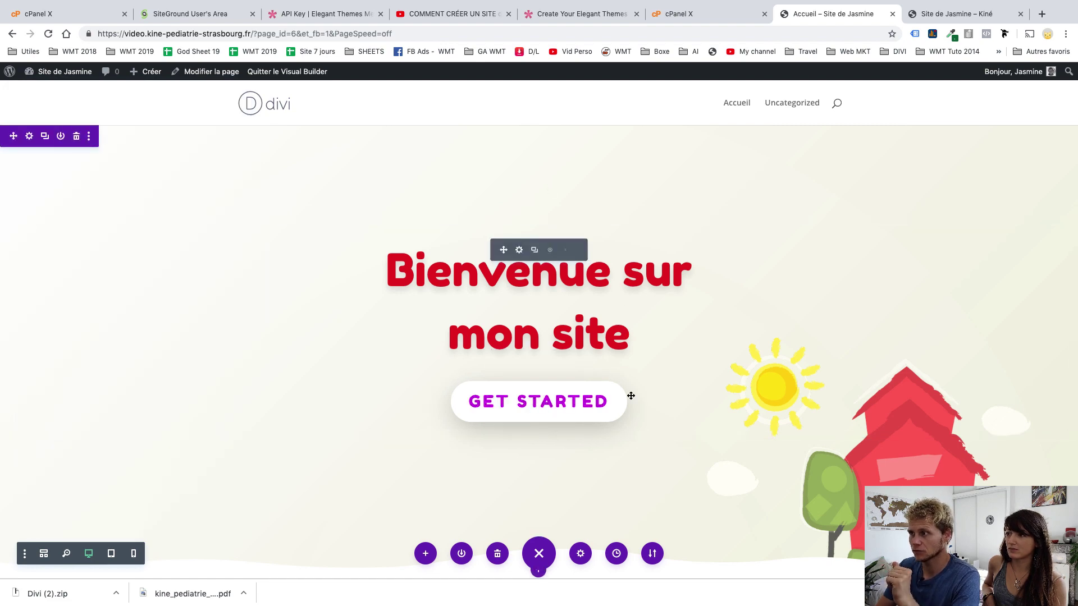
Add bottom and right padding to the About Us heading
scroll(631, 396, "down", 5)
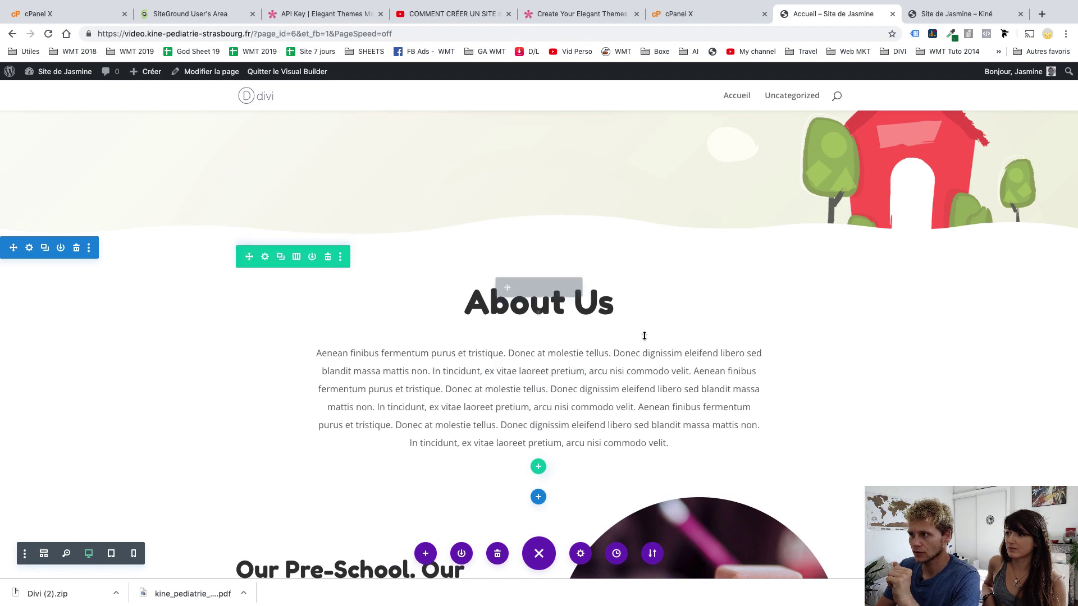
mouse_move(636, 333)
left_mouse_down()
mouse_move(640, 387)
mouse_move(642, 353)
left_mouse_up()
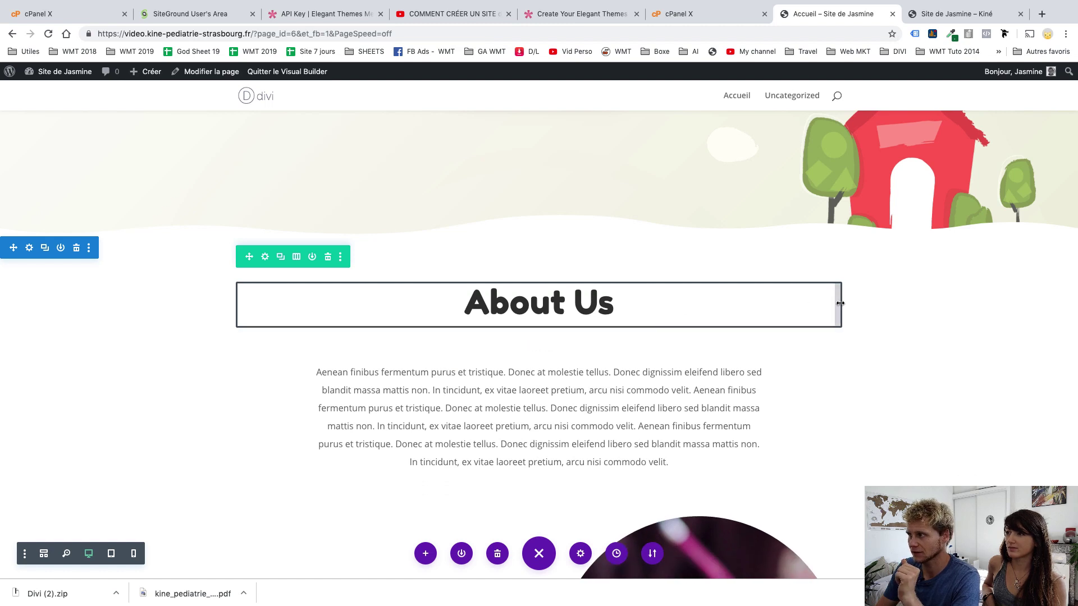
left_click_drag(840, 303, 813, 303)
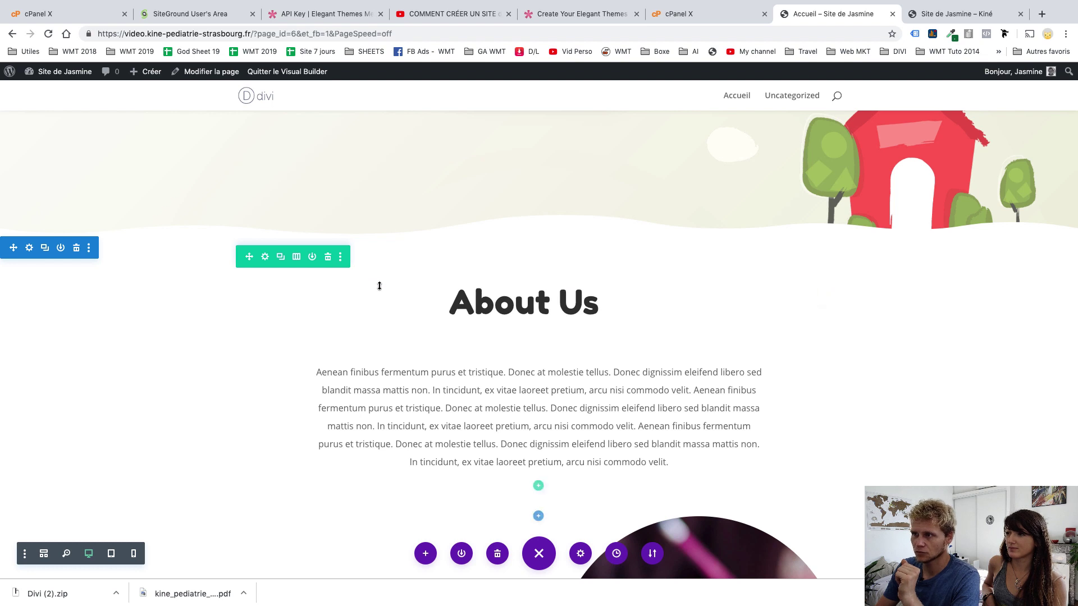
Split the About Us row into three columns and move a copy of its heading into column two
left_click(297, 257)
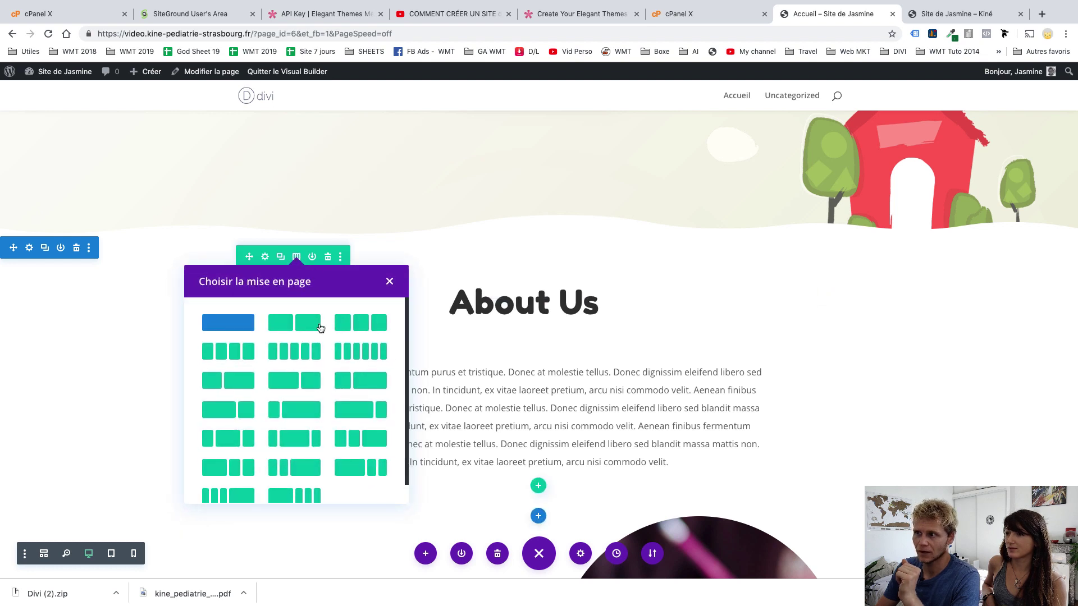
left_click(354, 319)
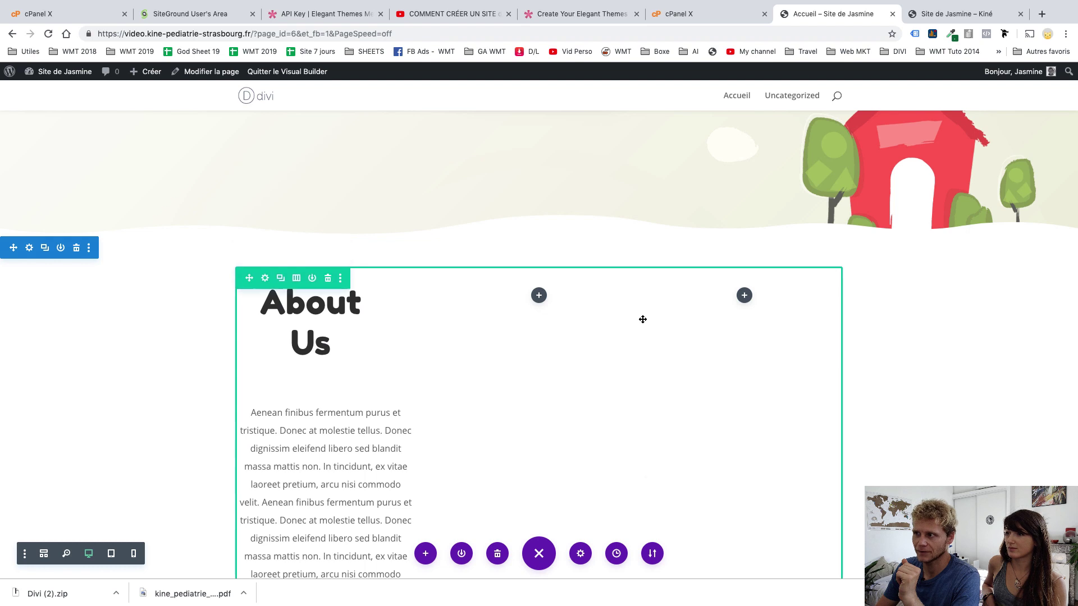
left_click(321, 311)
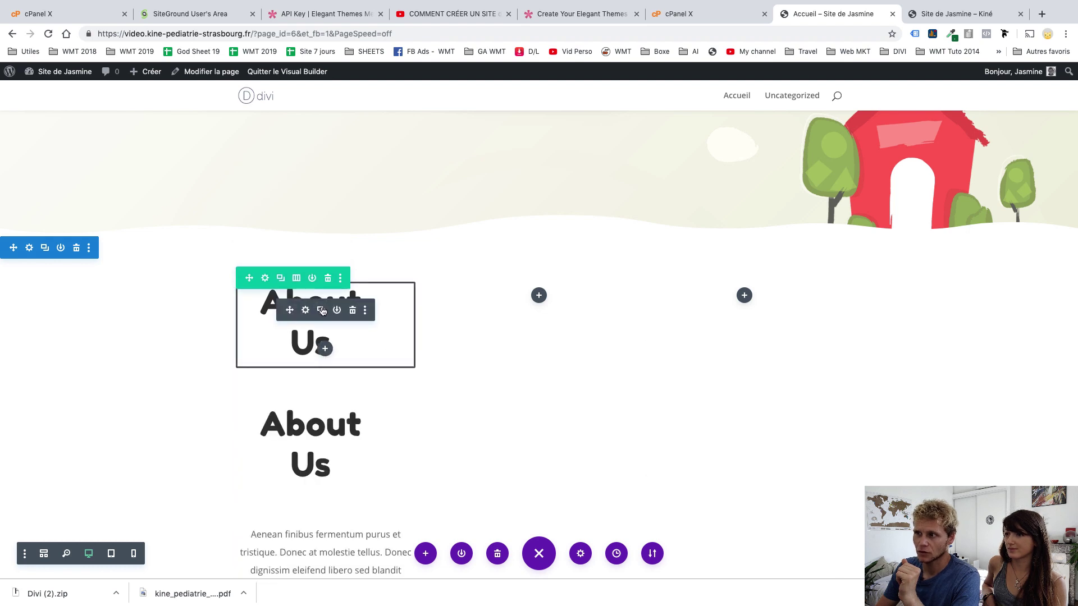
left_click_drag(322, 465, 534, 306)
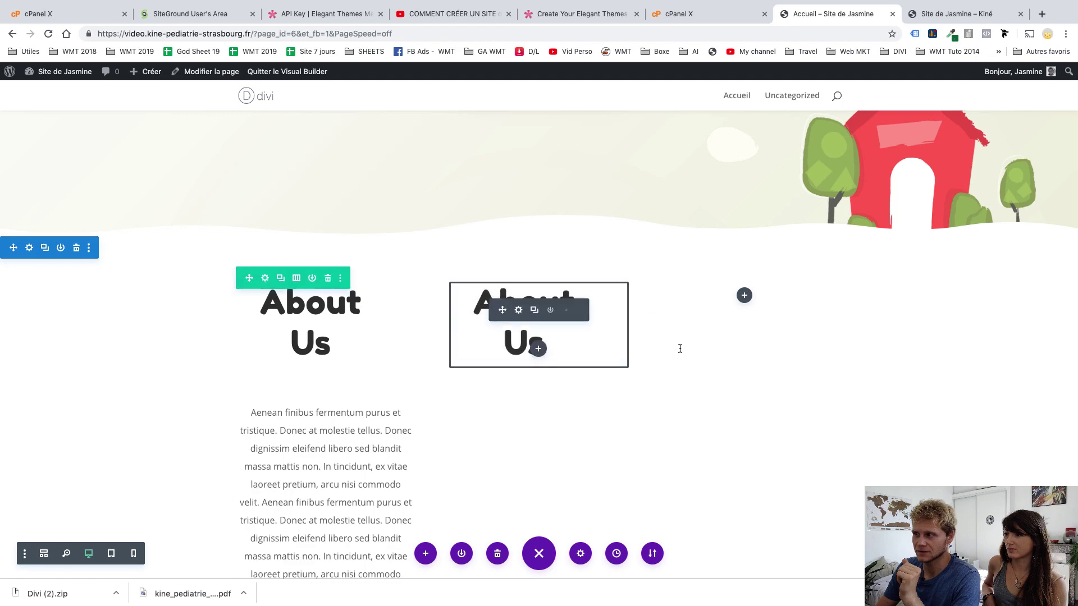
Open the History panel listing past edits
scroll(601, 310, "down", 10)
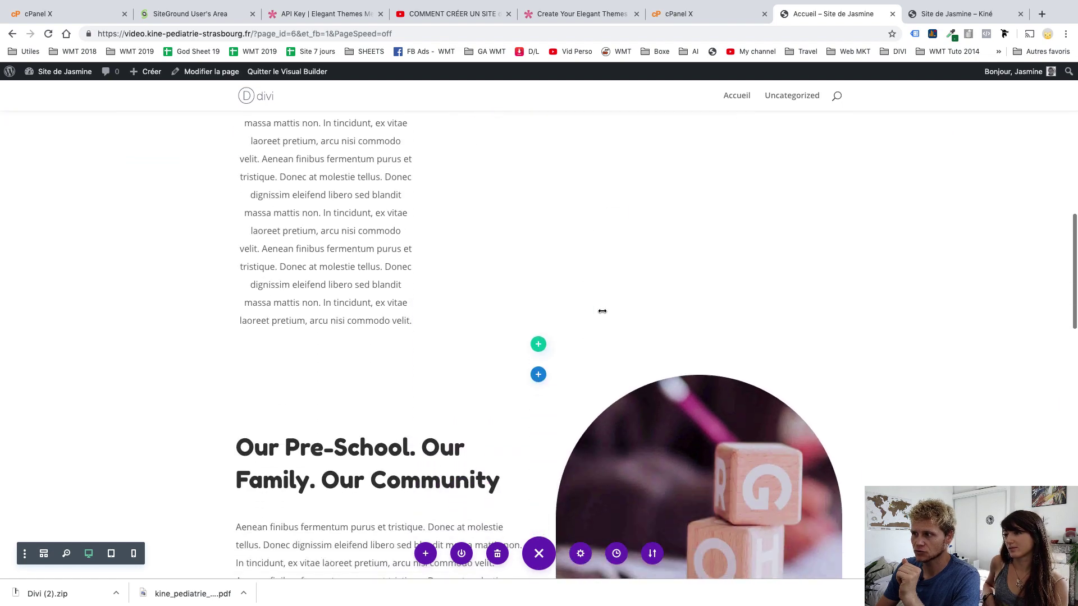
scroll(601, 310, "up", 10)
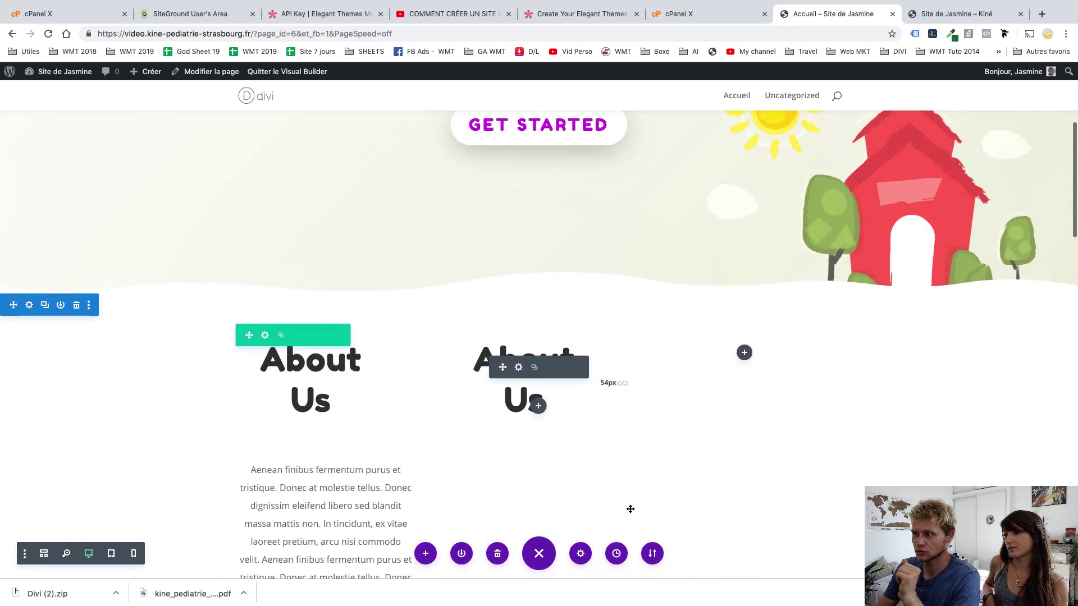
left_click(616, 553)
scroll(150, 284, "down", 5)
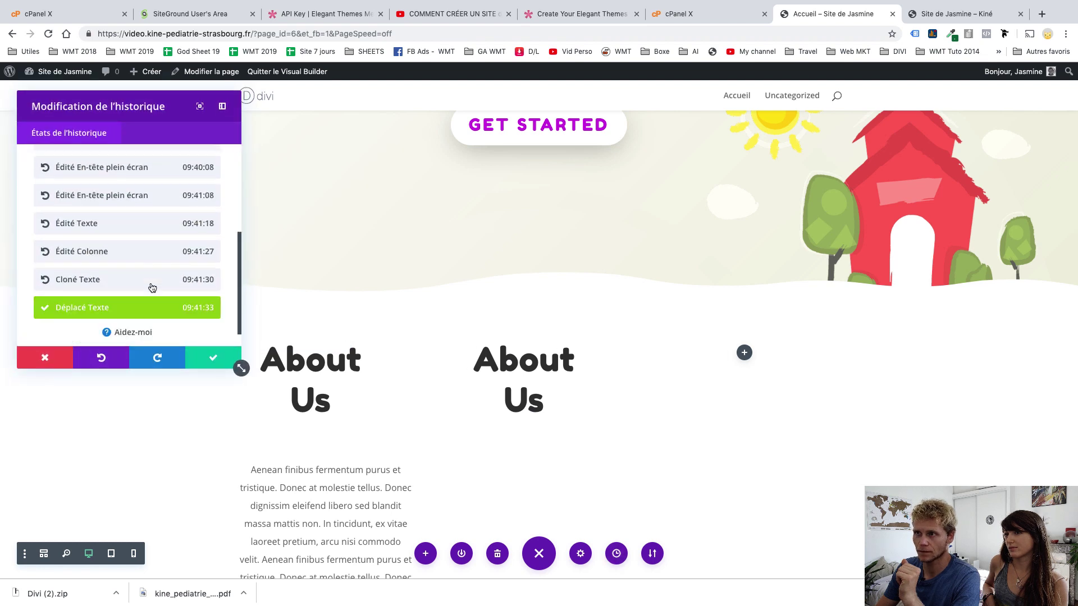
Roll back through 'Cloné Texte', 'Édité Colonne' and 'Édité Texte' in History, then confirm
left_click(134, 254)
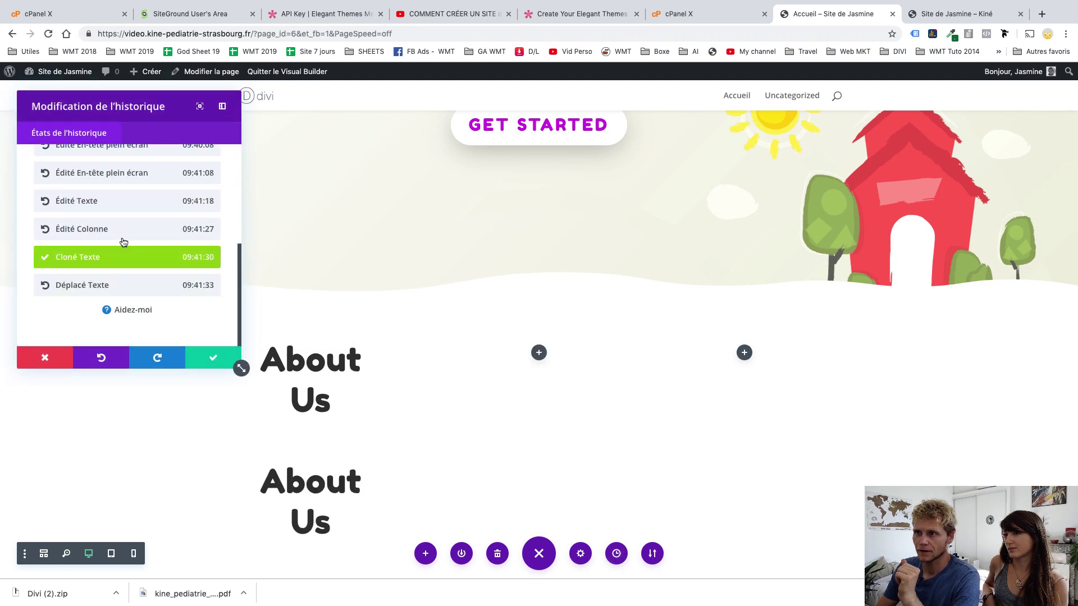
left_click(123, 236)
left_click(121, 203)
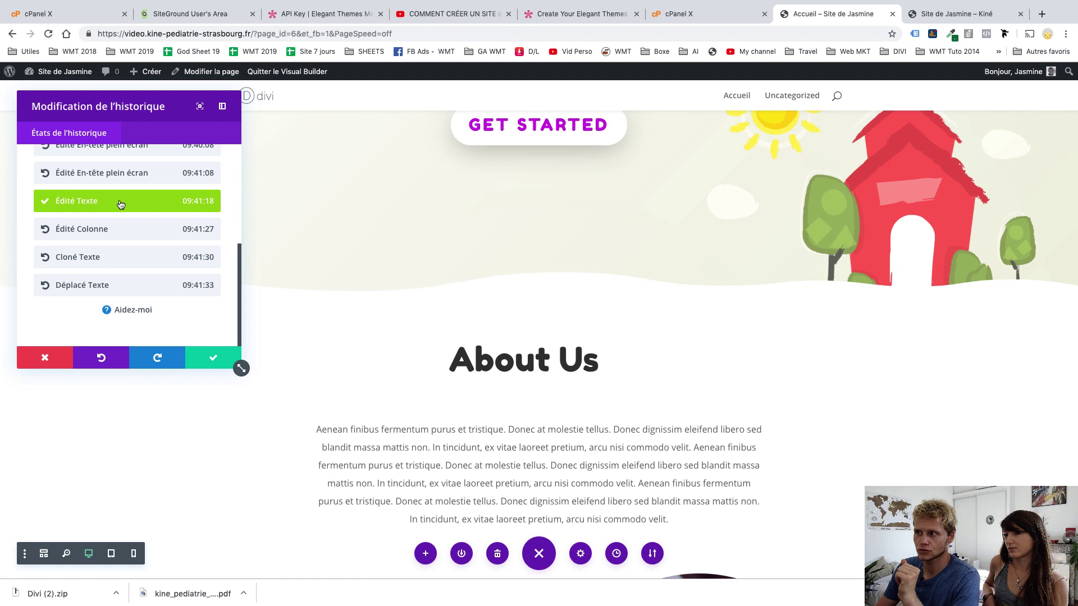
left_click(221, 368)
scroll(472, 421, "down", 2)
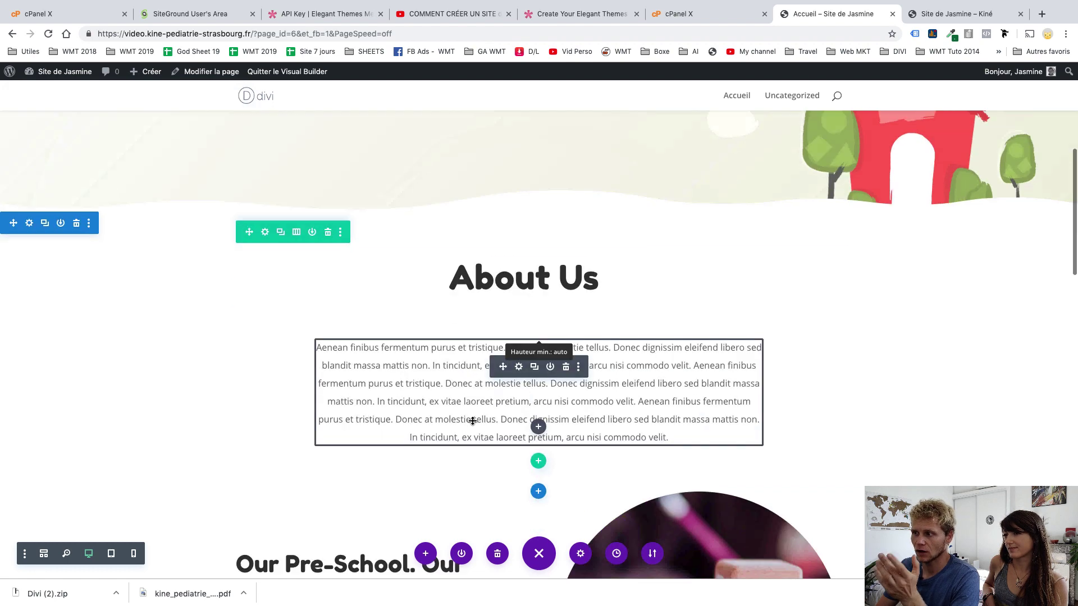
scroll(473, 421, "down", 20)
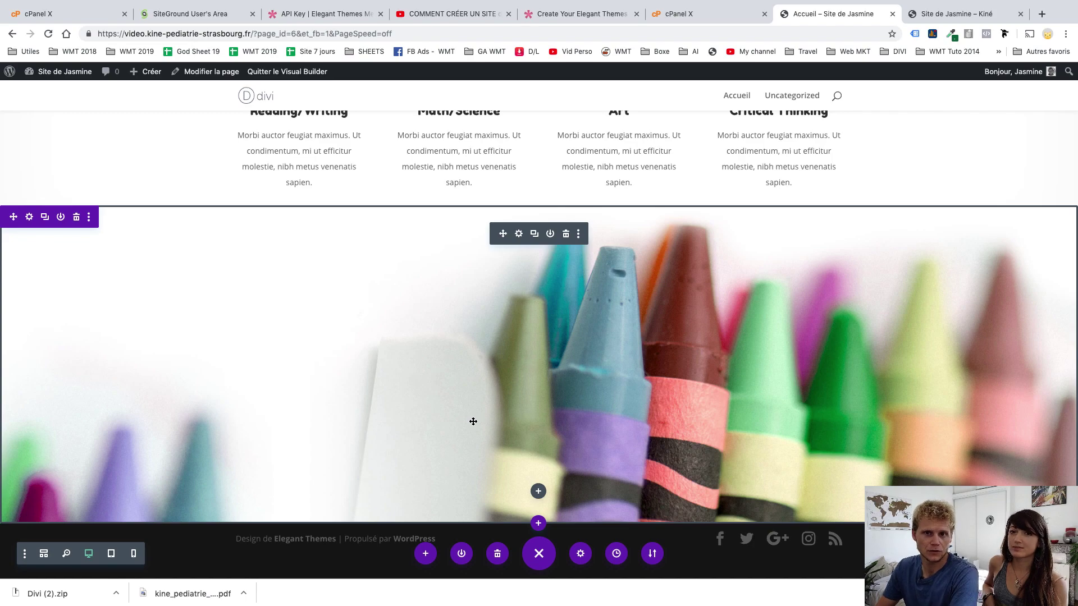
key("ctrl+Right")
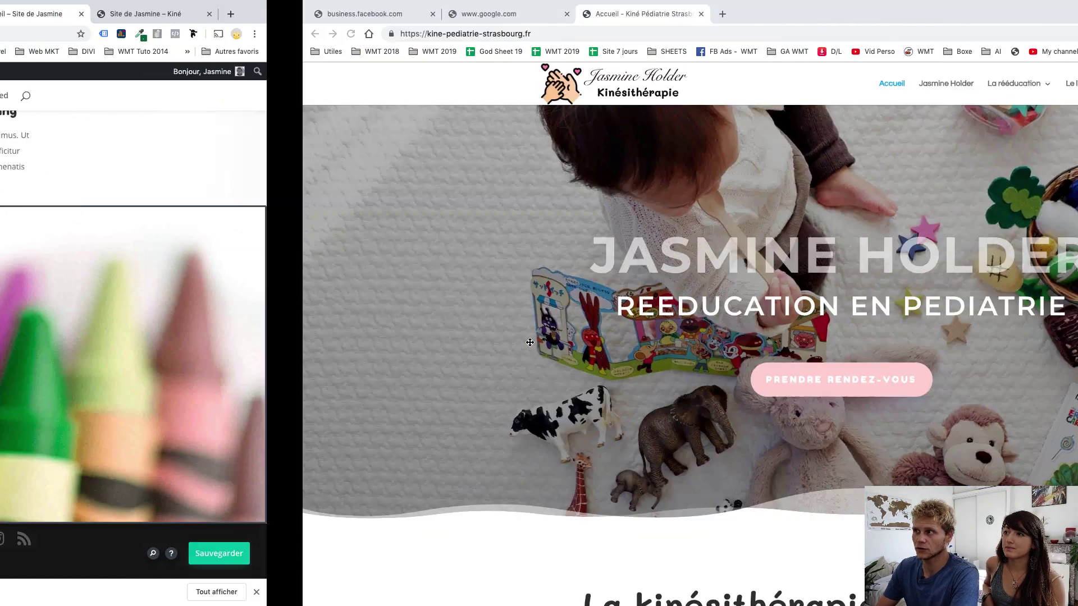
scroll(500, 287, "down", 10)
scroll(500, 286, "down", 6)
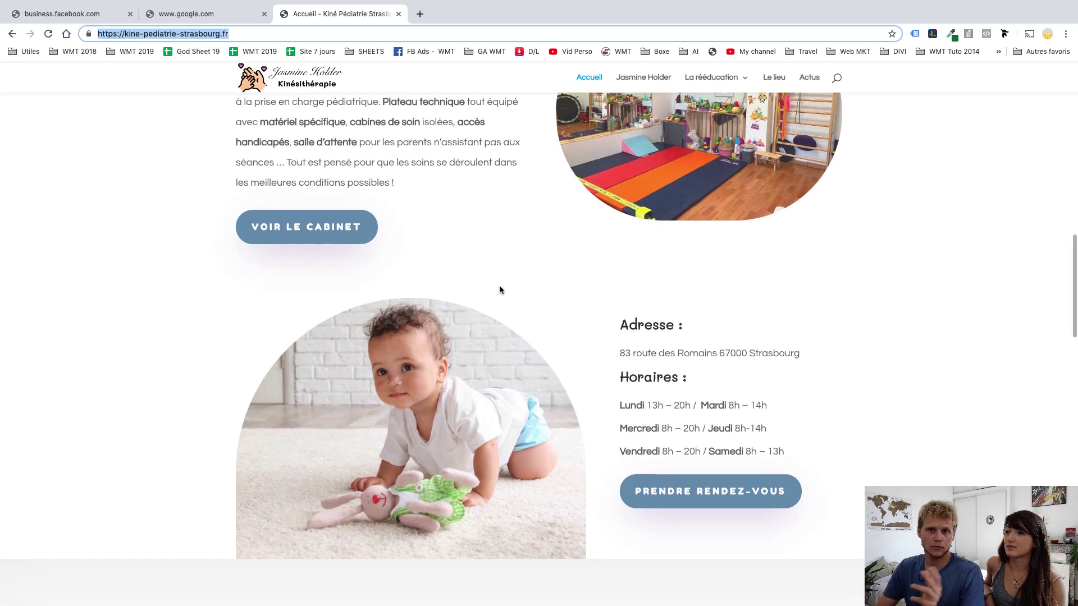
key("ctrl+Left")
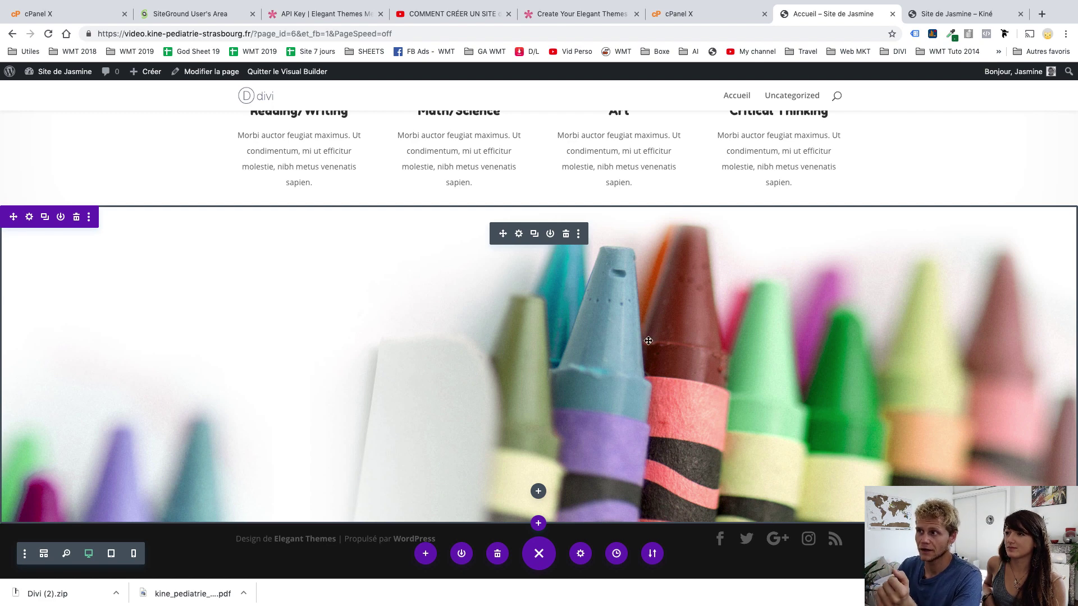
Drag the image module out of the right column of the Our Pre-School section
scroll(261, 298, "up", 8)
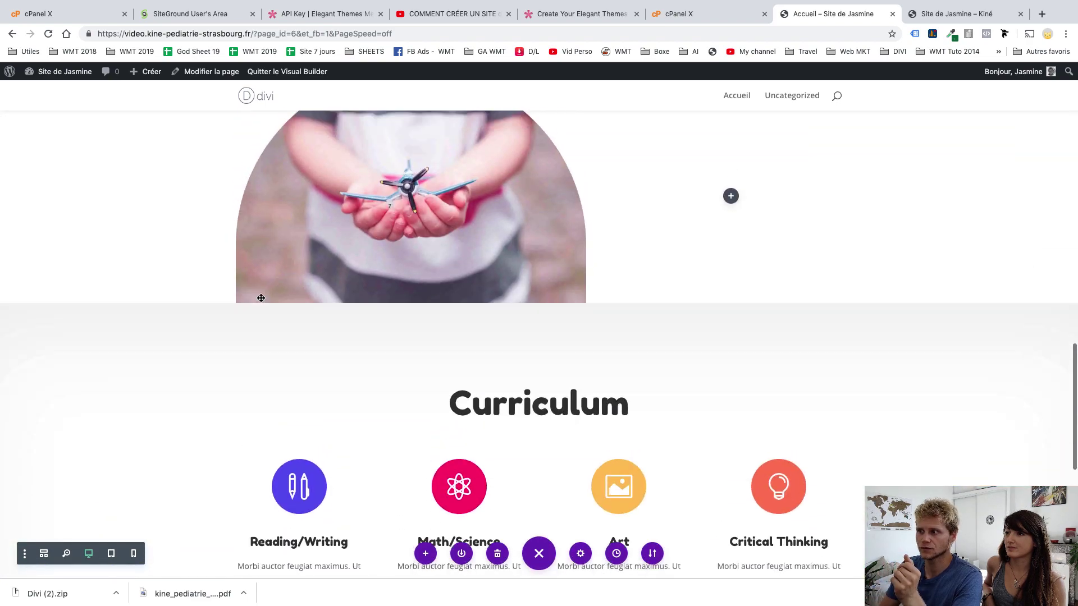
scroll(344, 471, "down", 3)
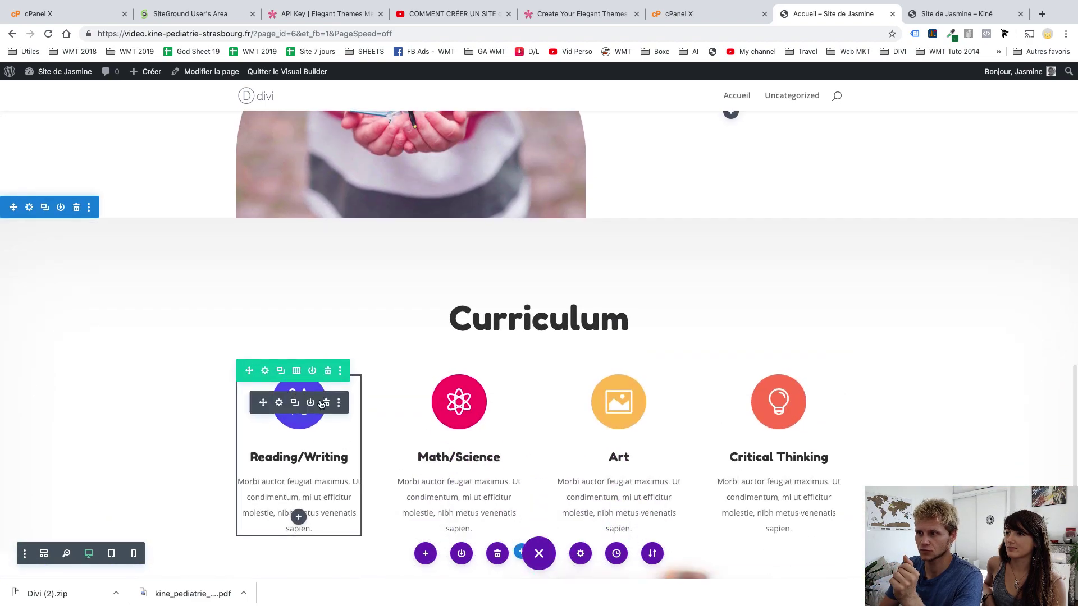
scroll(662, 393, "down", 1)
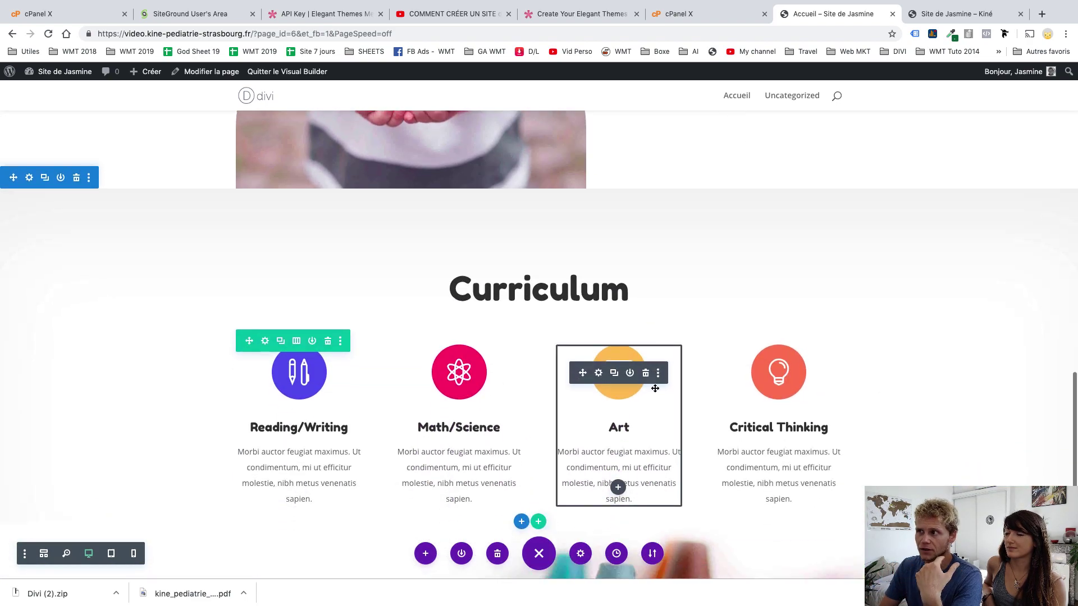
scroll(655, 389, "up", 5)
scroll(655, 388, "up", 4)
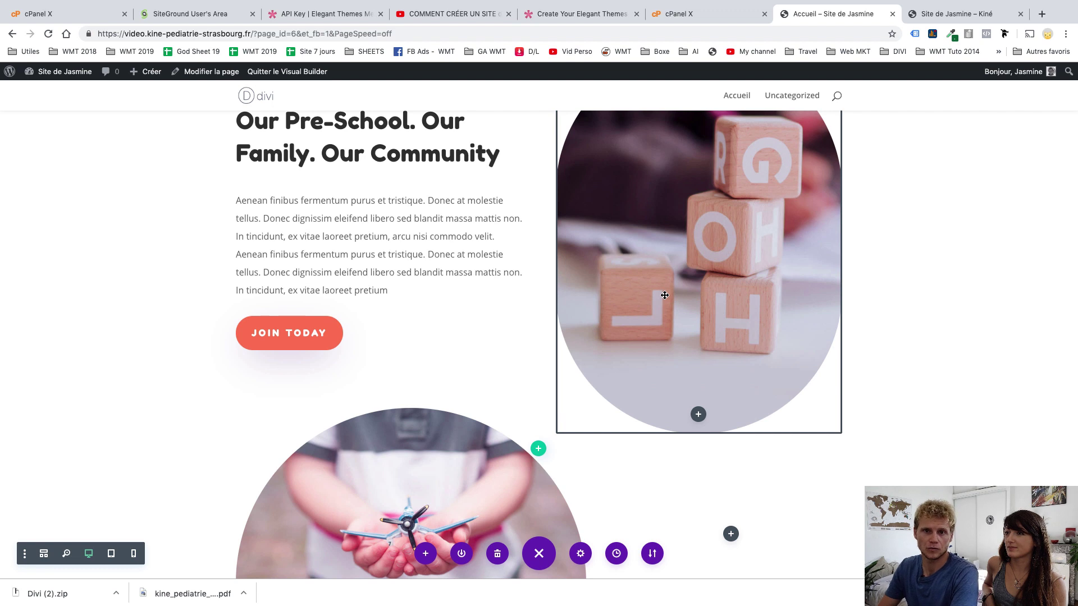
scroll(664, 296, "up", 4)
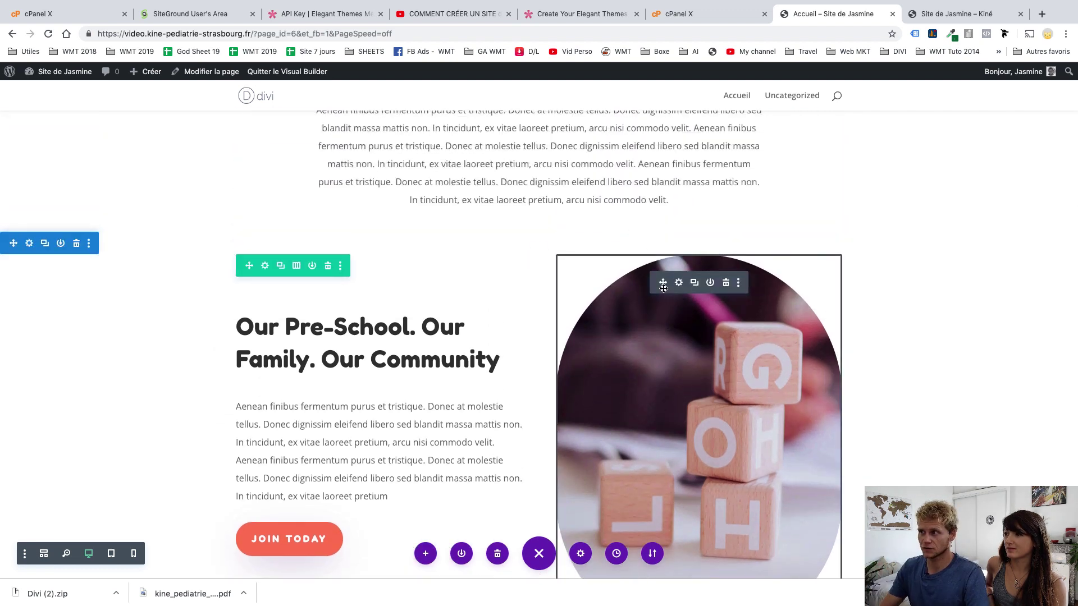
left_click_drag(616, 302, 292, 285)
left_click_drag(383, 333, 469, 353)
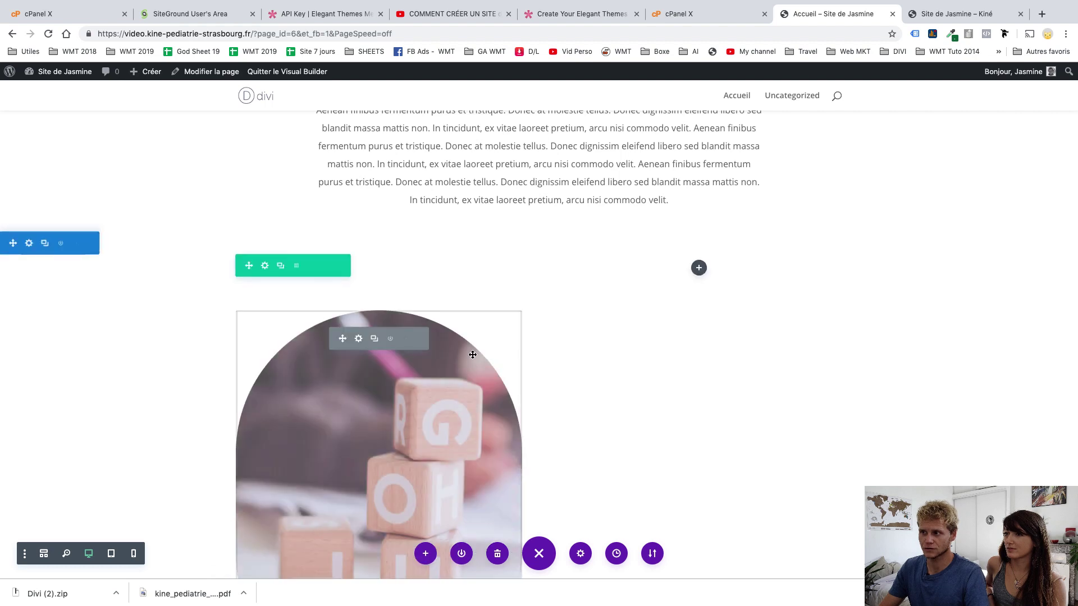
Set 152px bottom padding under the text module and add top padding above the plane photo's column
scroll(469, 354, "down", 4)
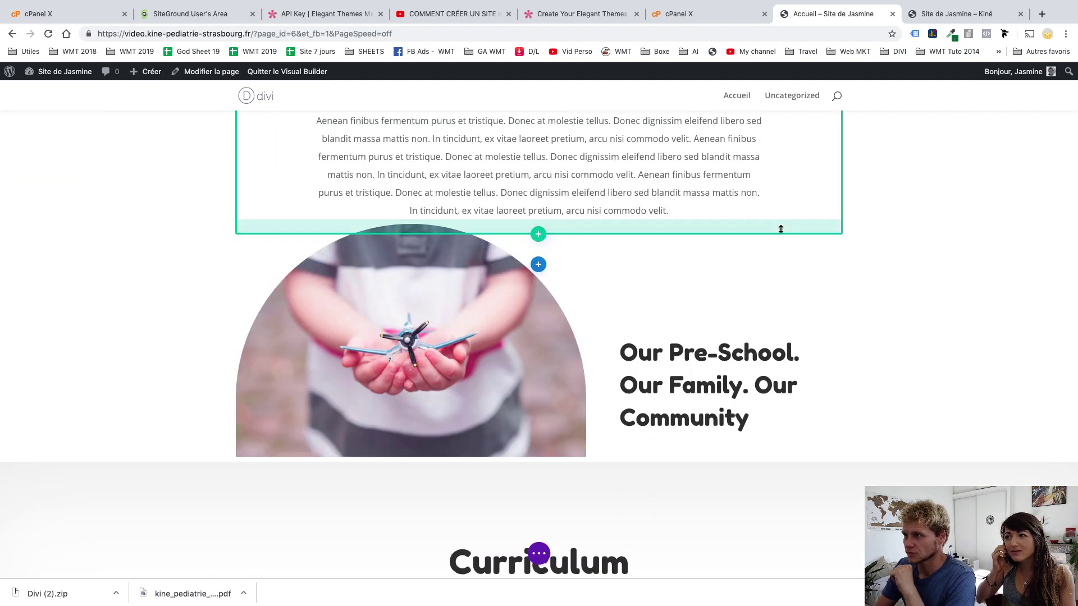
left_click_drag(780, 230, 797, 300)
scroll(901, 386, "down", 3)
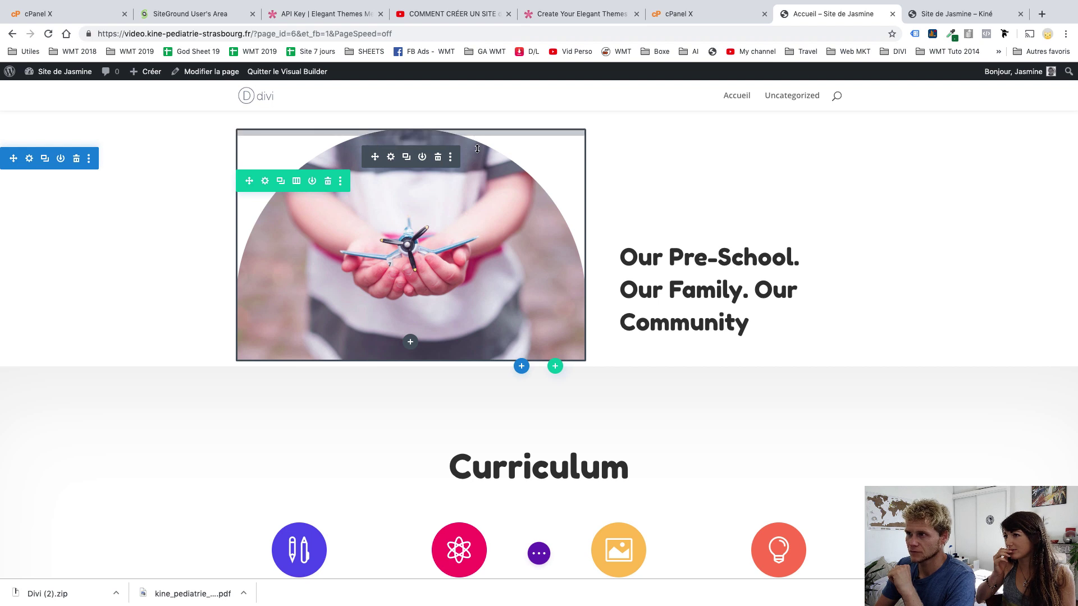
left_click_drag(477, 148, 480, 197)
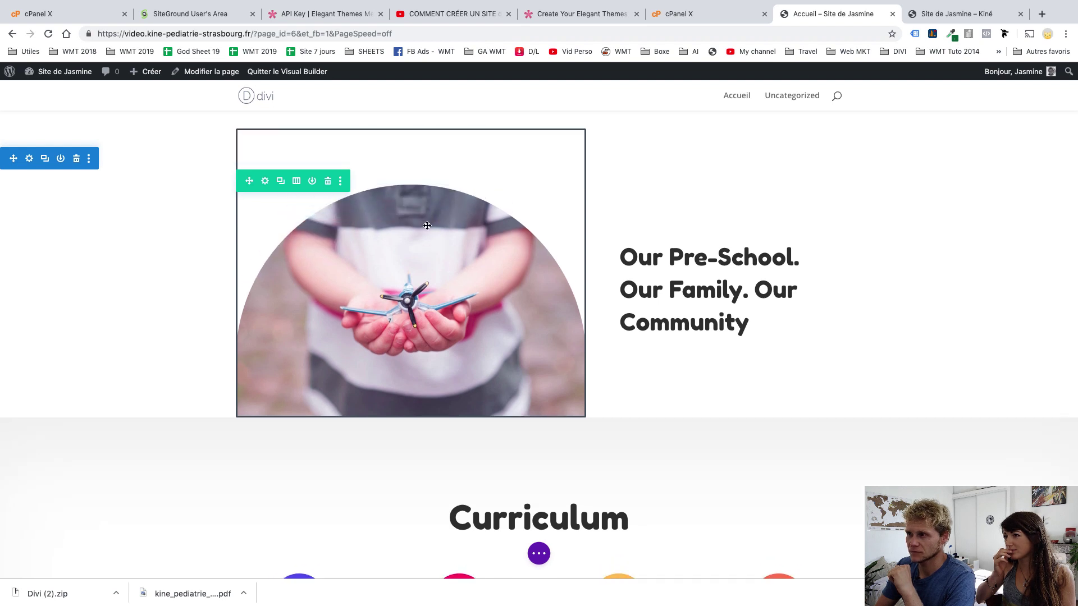
left_click(390, 159)
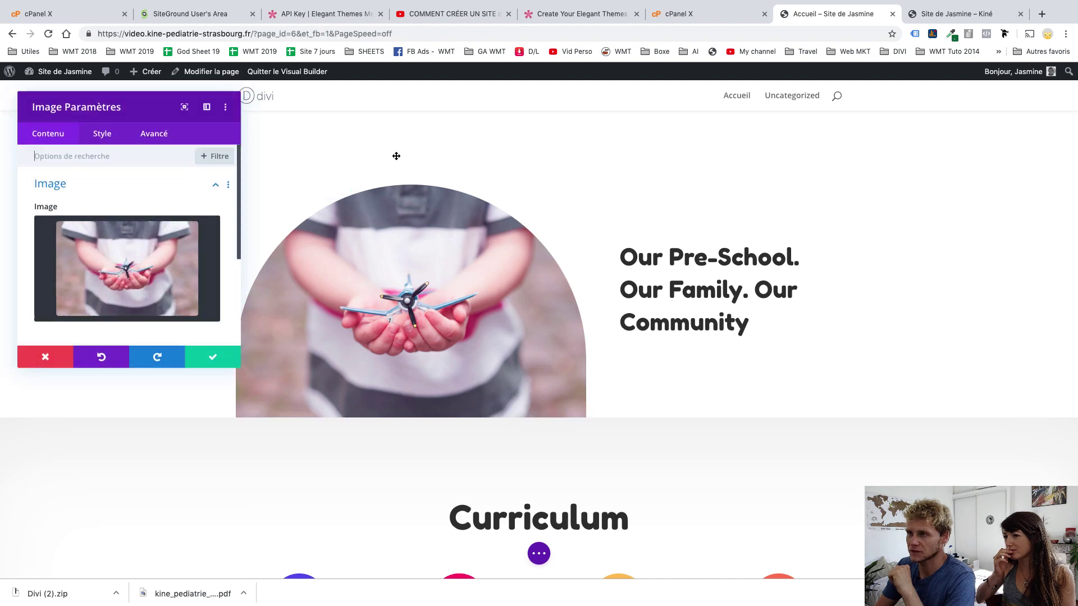
Set the plane photo's maximum width to 78% and right-align it toward the heading
left_click(105, 145)
left_click(103, 216)
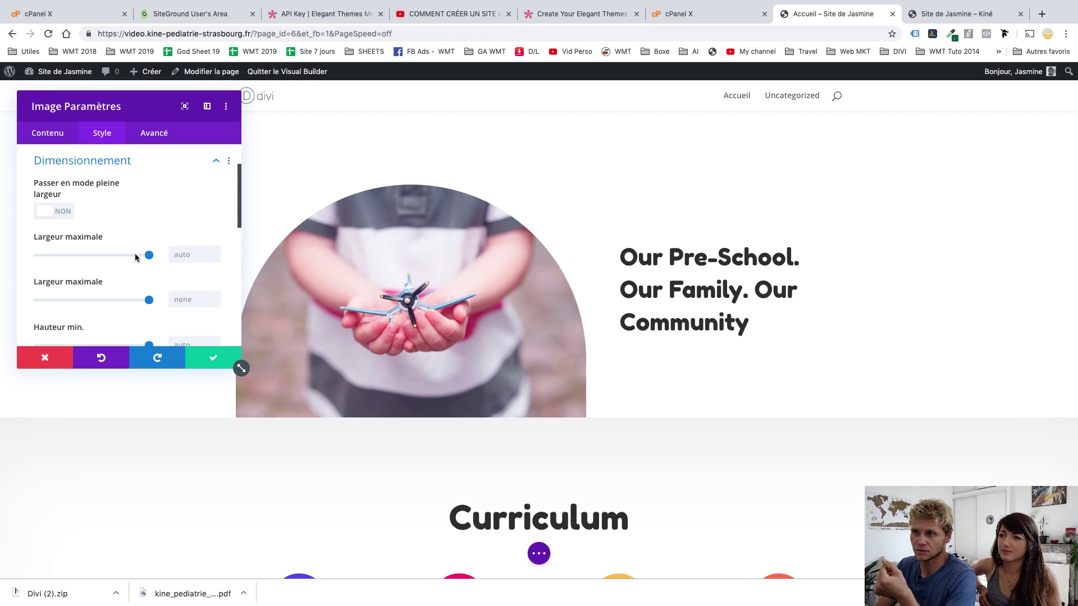
mouse_move(135, 258)
left_mouse_down()
mouse_move(109, 260)
mouse_move(124, 263)
left_mouse_up()
scroll(125, 290, "down", 2)
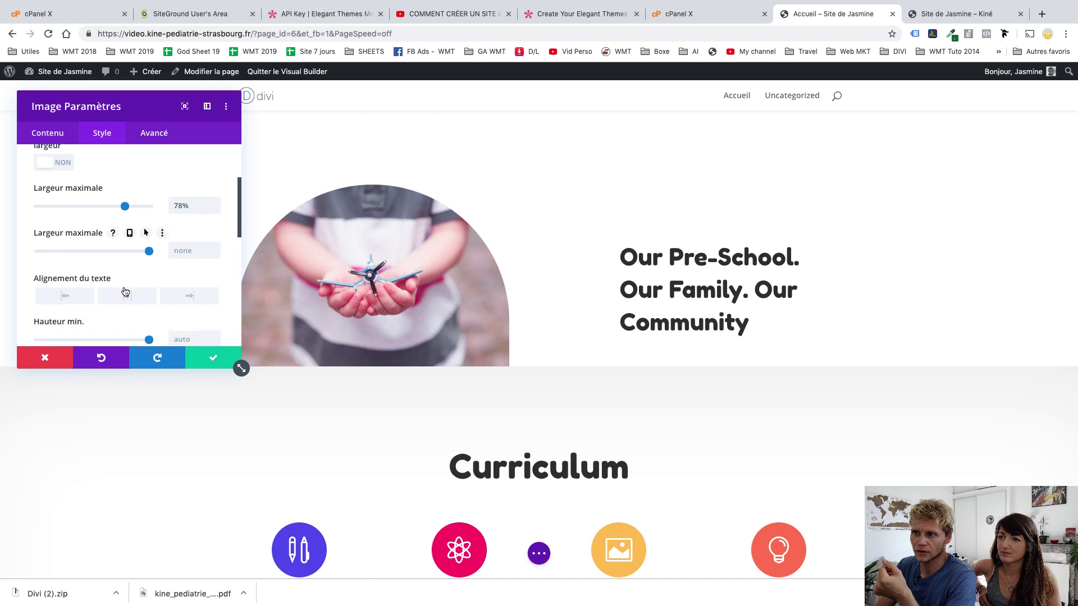
left_click(128, 296)
left_click(181, 301)
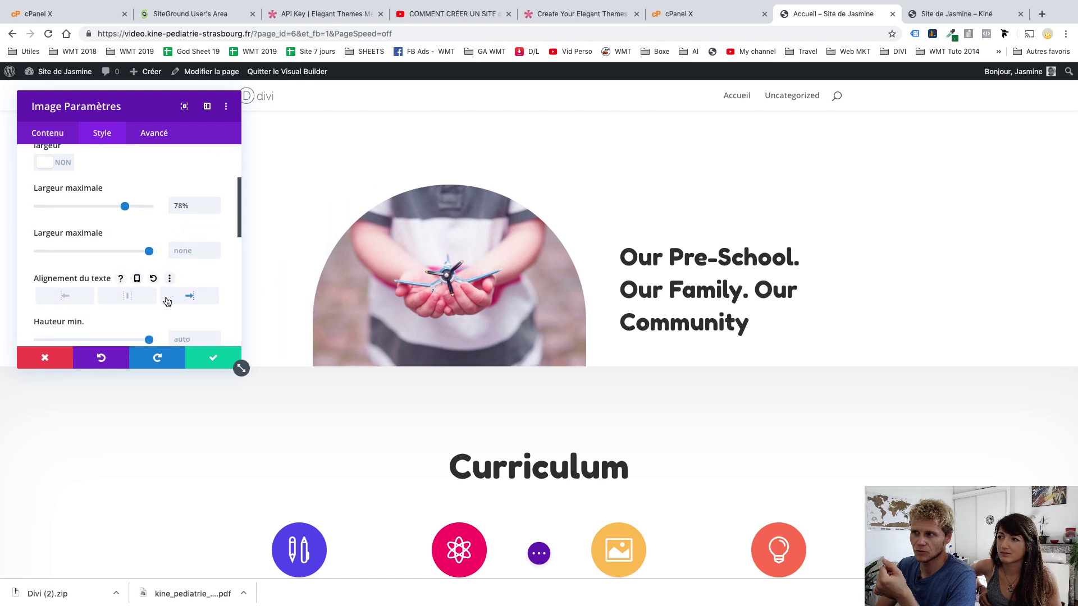
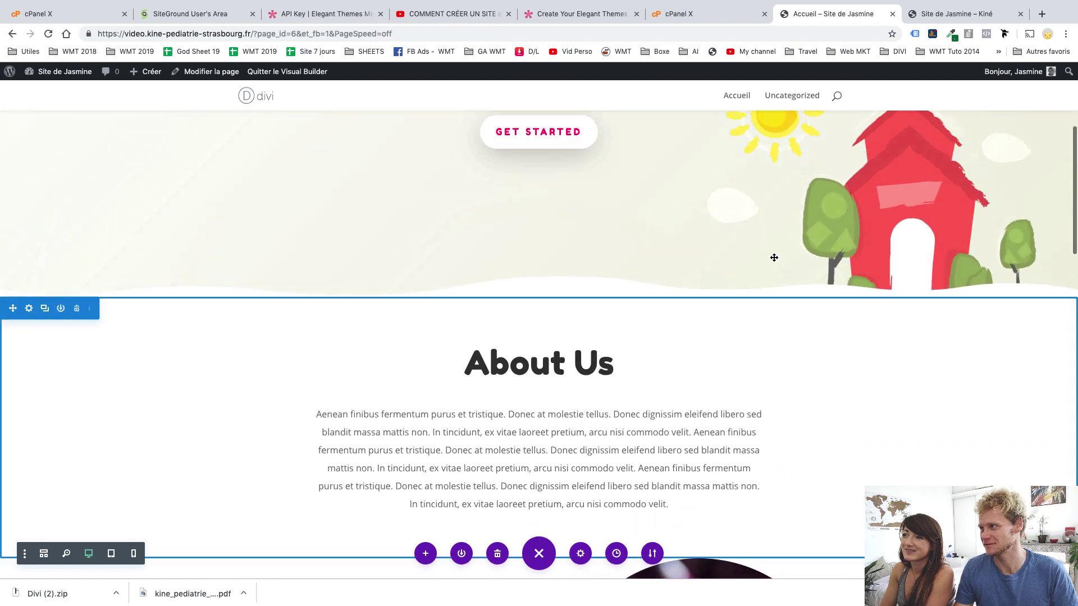
Scroll down the home page and back up to the 'Bienvenue sur mon site' hero
scroll(774, 257, "down", 2)
scroll(774, 258, "down", 5)
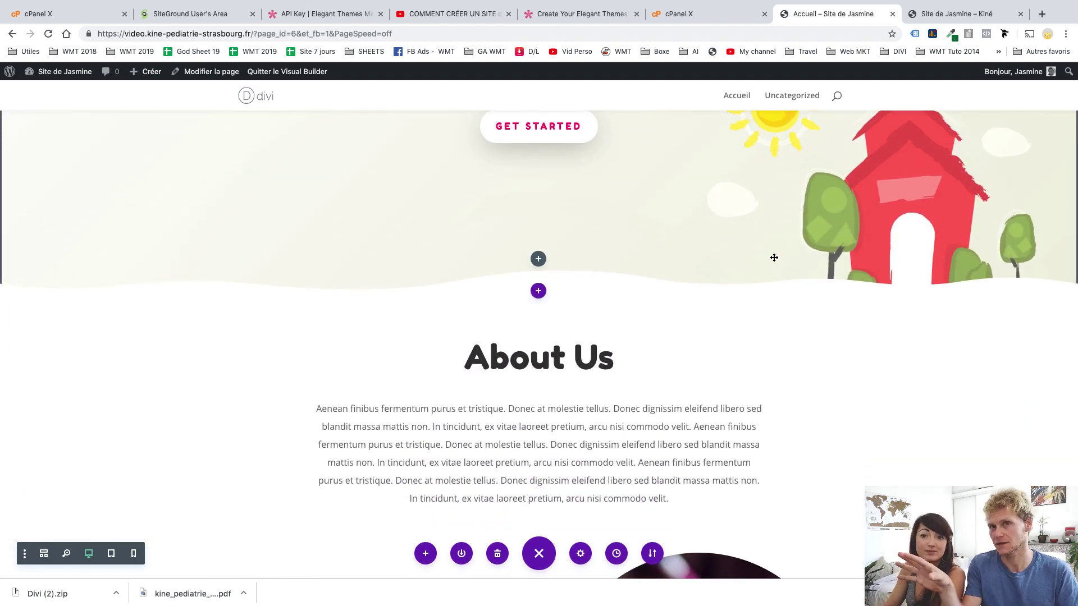
scroll(774, 258, "down", 4)
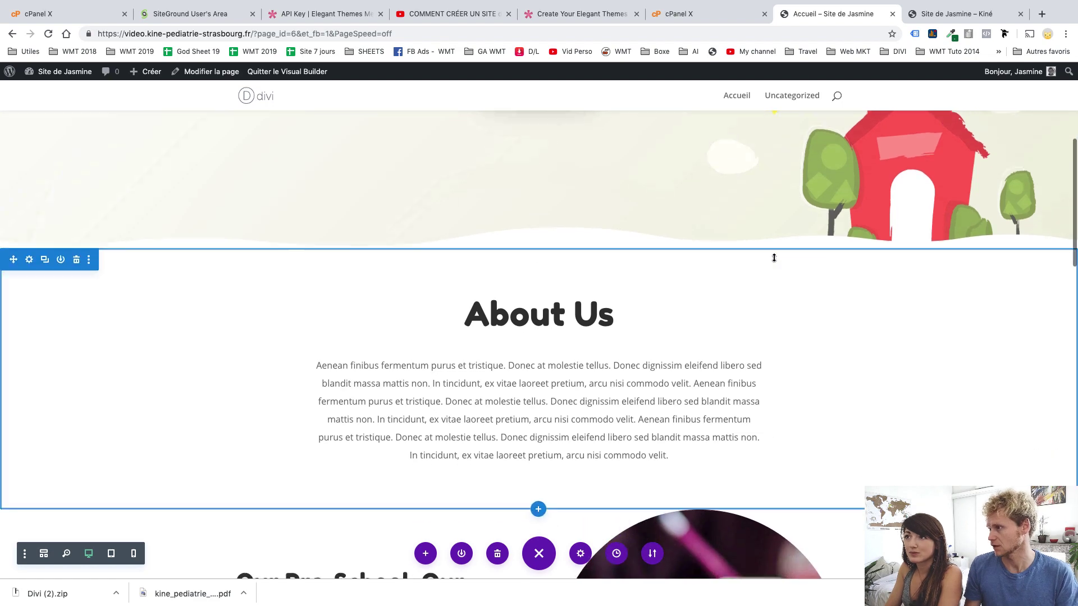
scroll(774, 258, "up", 12)
scroll(774, 257, "up", 2)
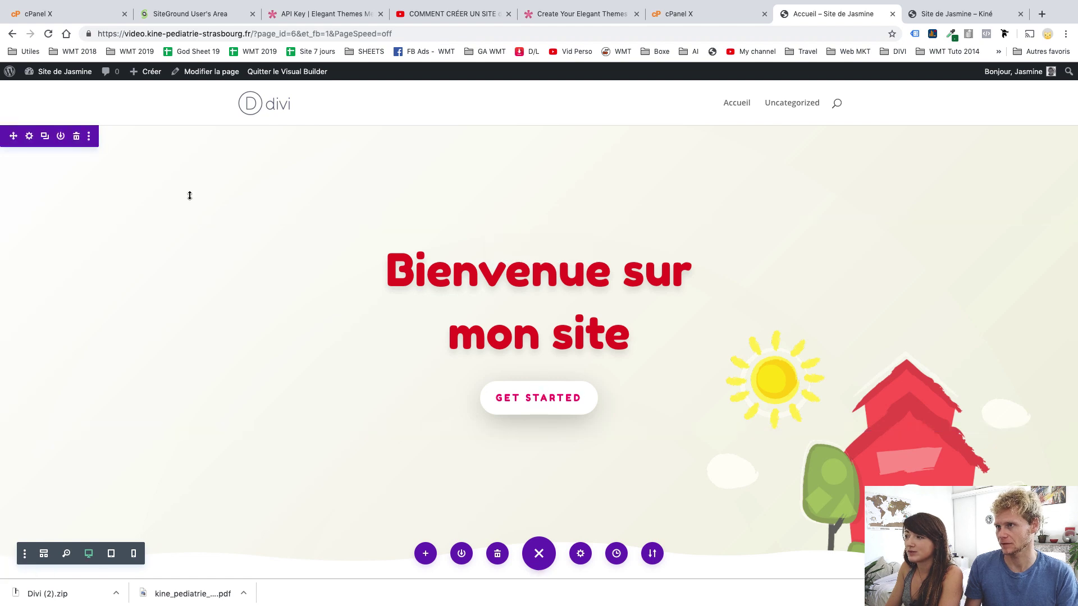
From the dashboard, add a new page titled 'Kiné Motrice' and choose to build it with Divi
mouse_move(64, 76)
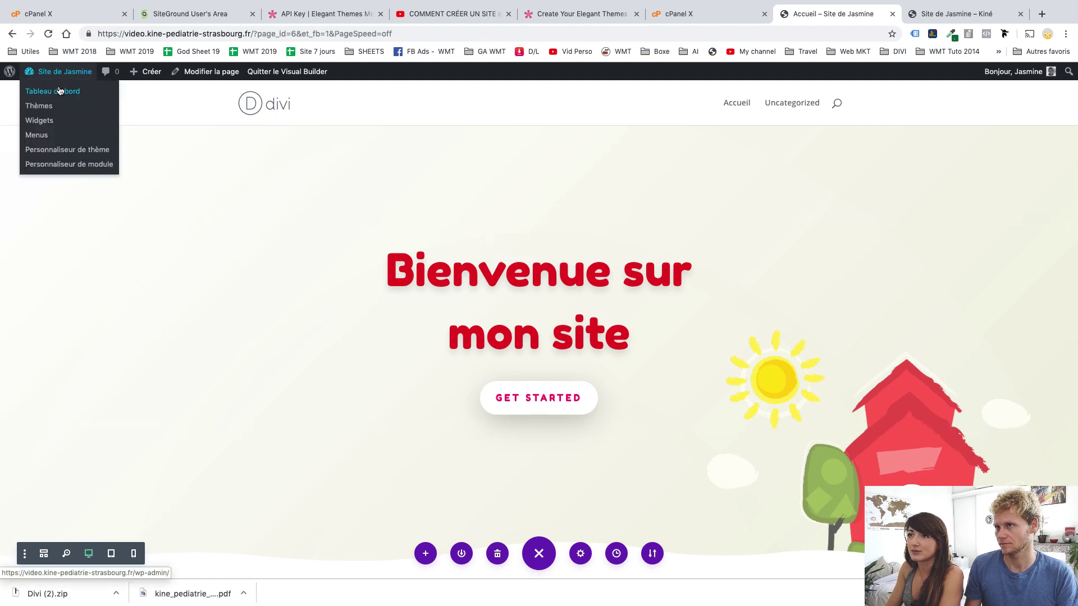
left_click(60, 92)
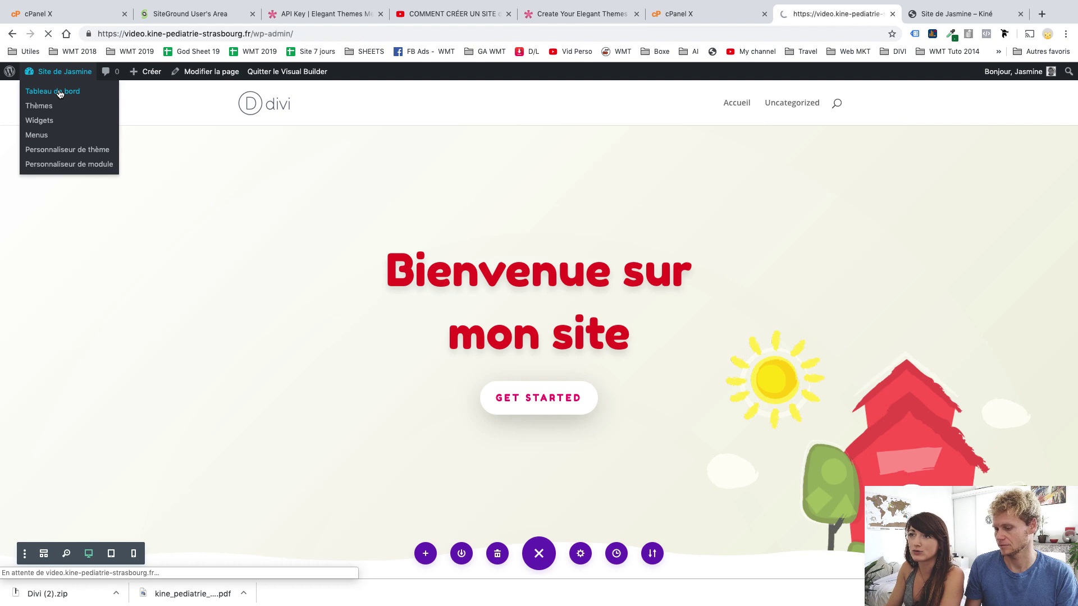
mouse_move(35, 209)
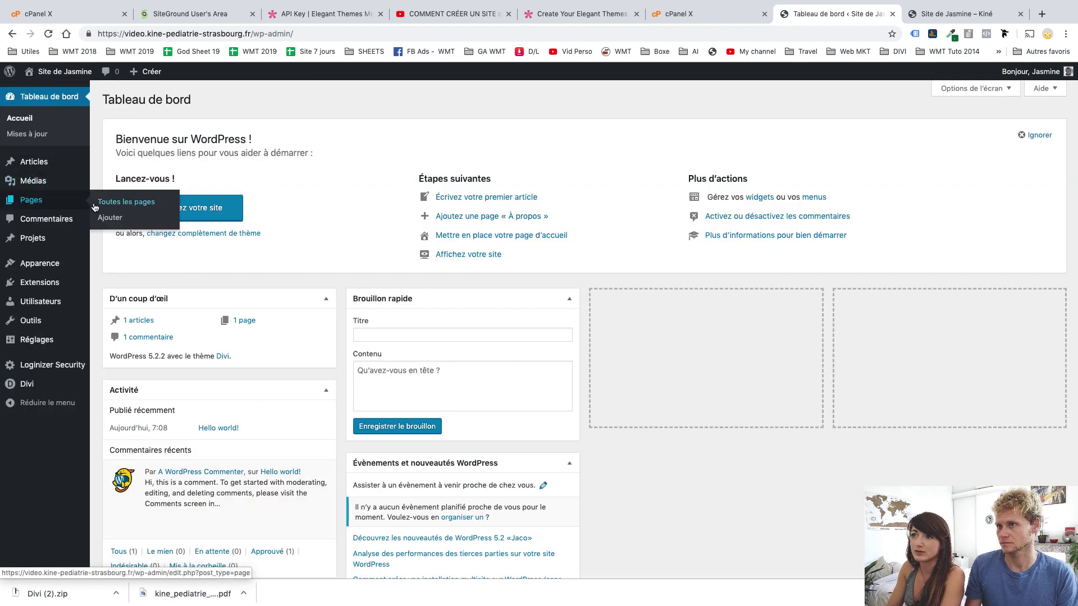
left_click(108, 218)
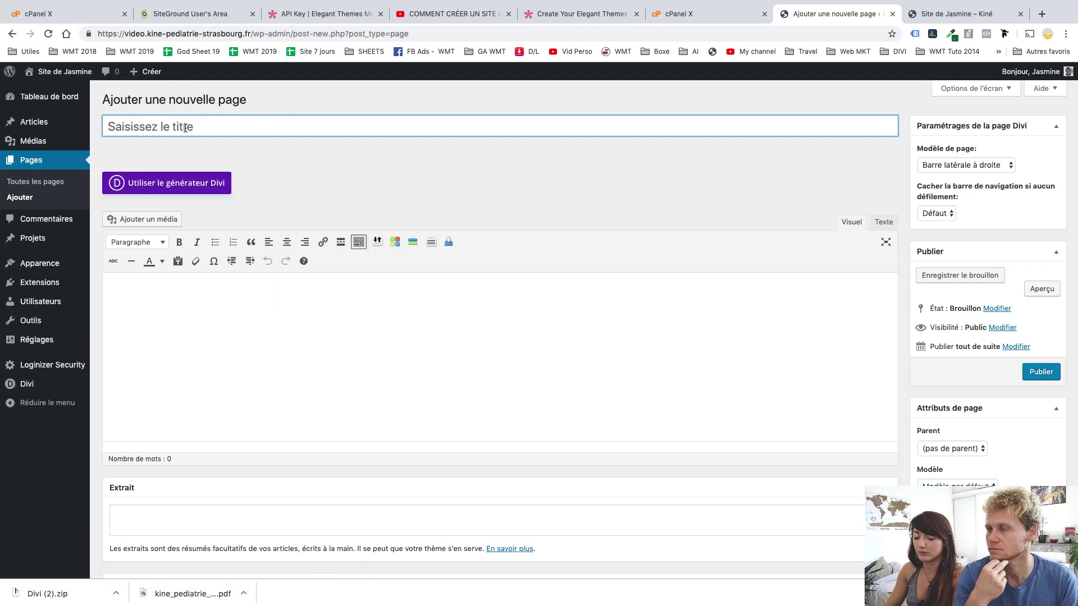
type("Kiné Motrice")
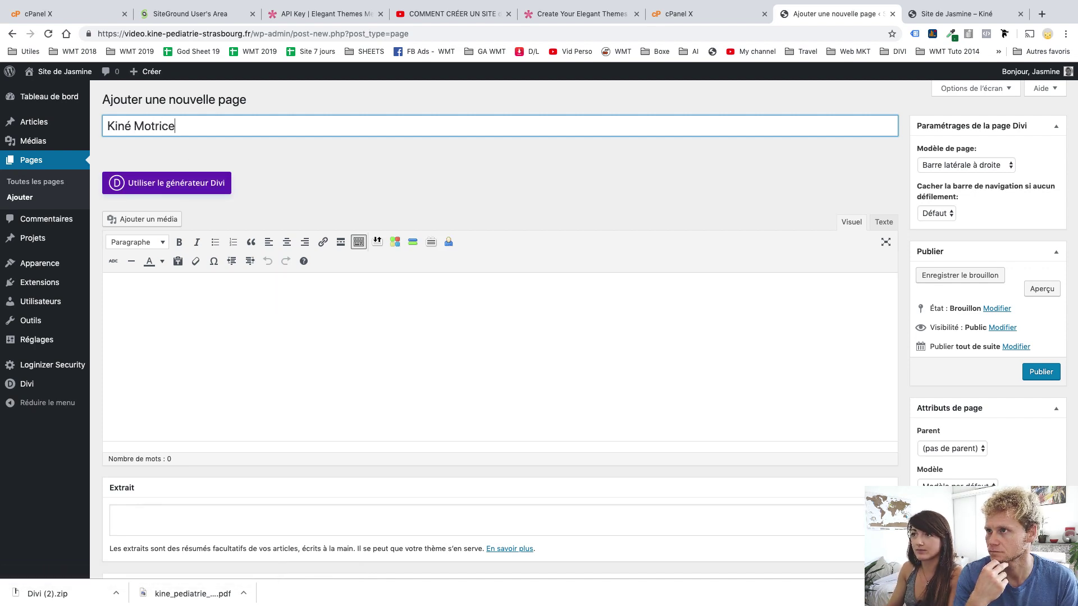
left_click(195, 185)
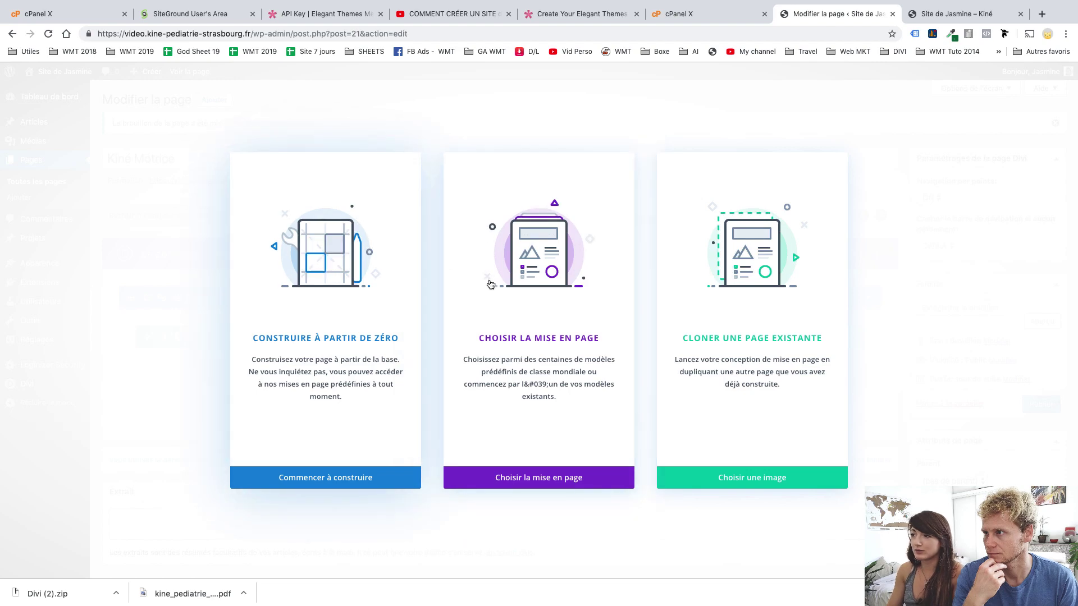
Open Divi's premade layout library, then browse the live site's Kiné Motrice page down to its message form
left_click(569, 349)
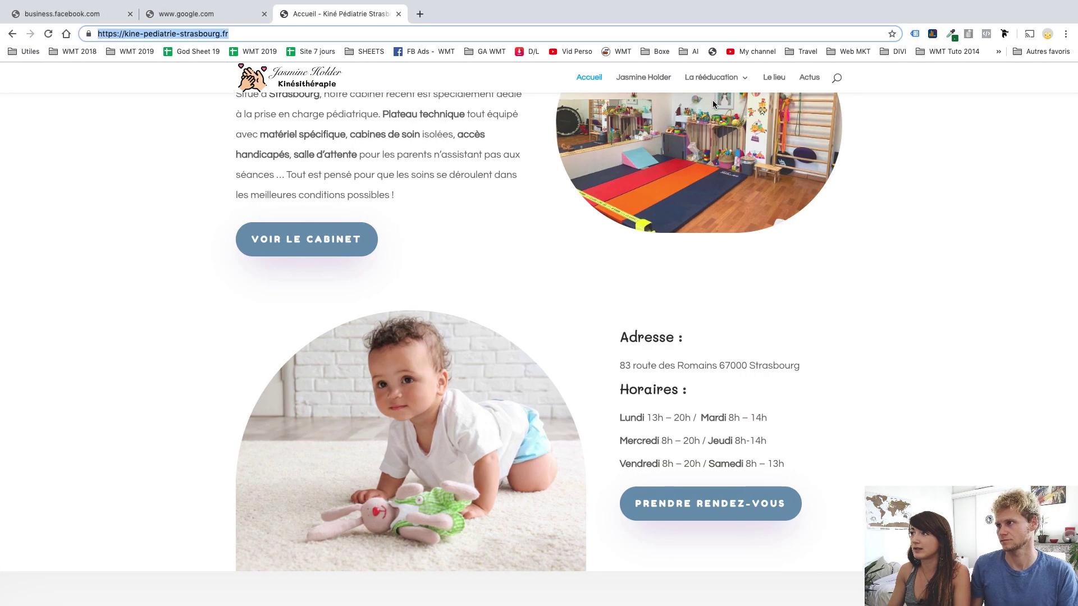
mouse_move(716, 78)
left_click(721, 139)
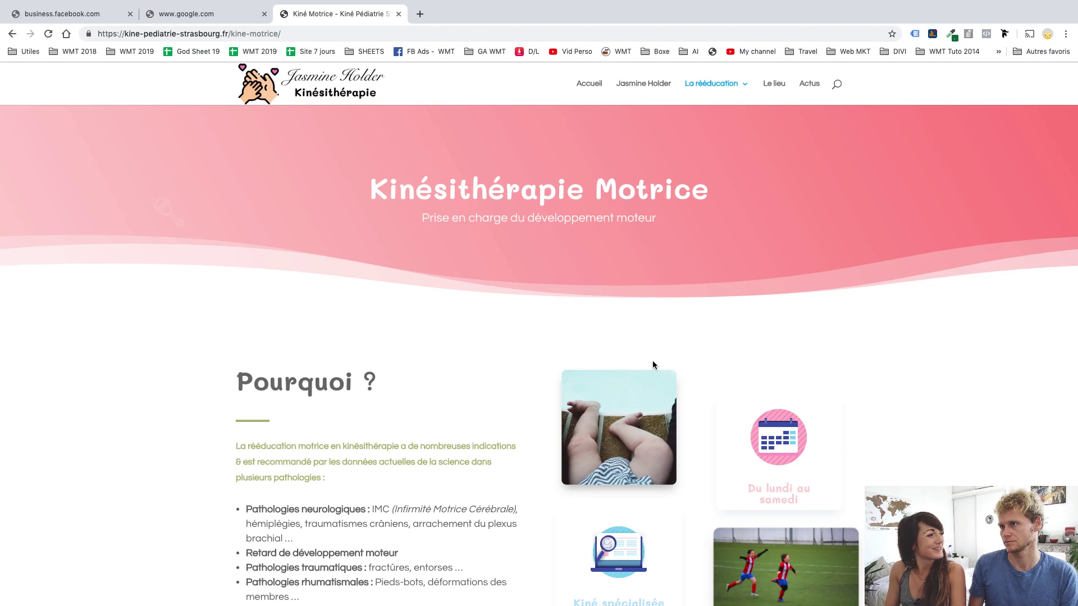
scroll(652, 364, "down", 2)
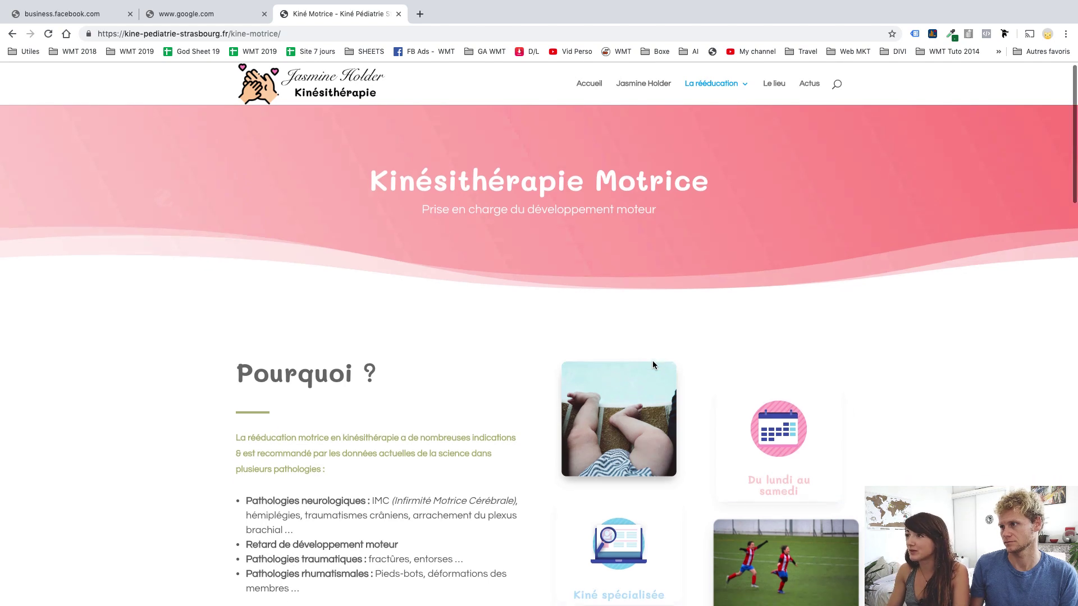
scroll(652, 365, "down", 10)
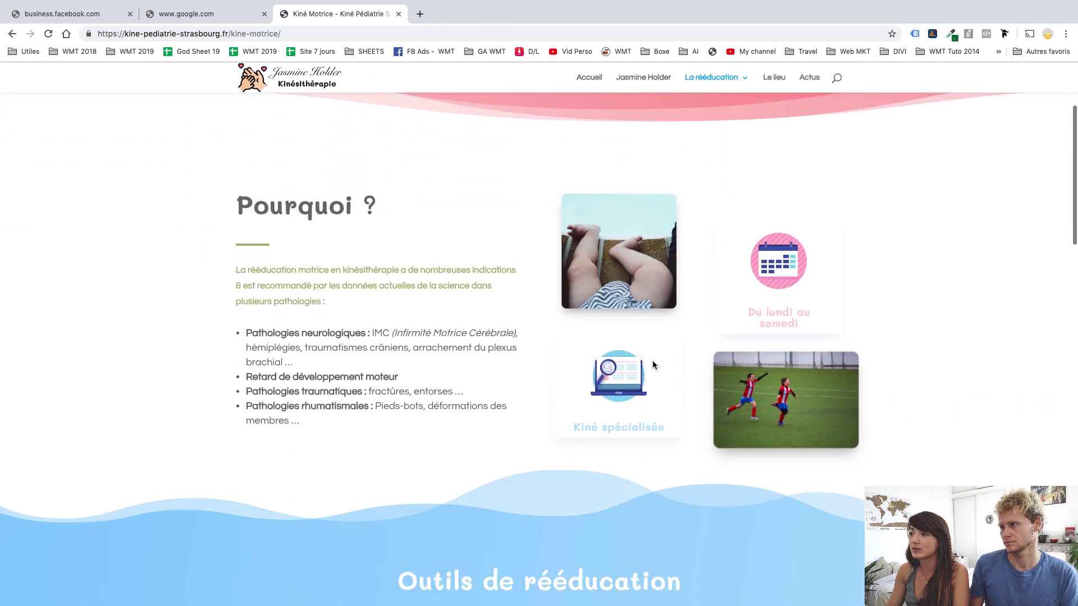
scroll(652, 364, "down", 15)
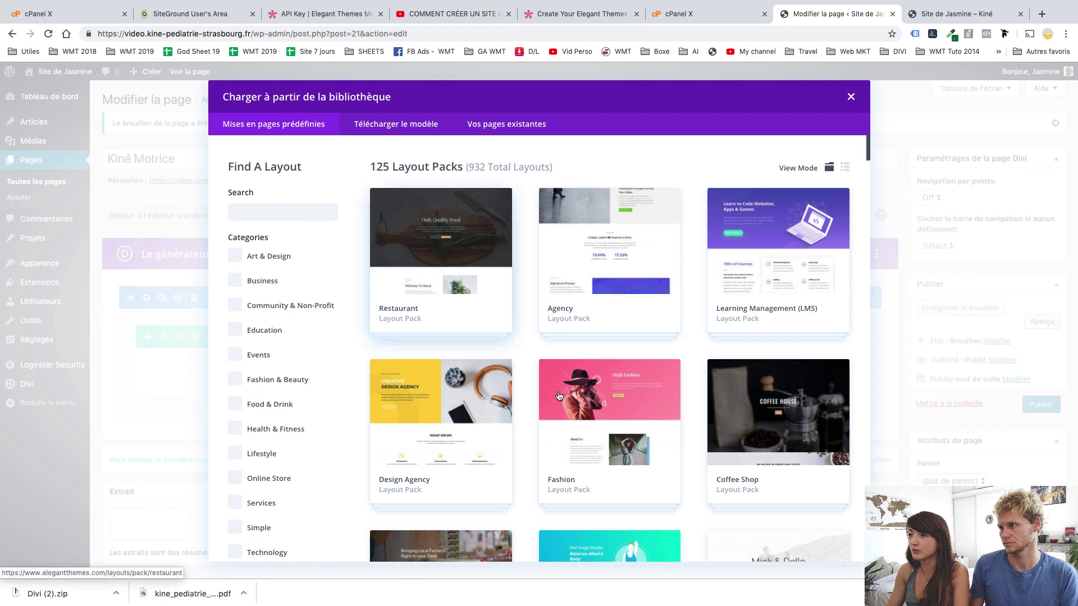
Open the Babysitter layout pack, preview its Blog and Services layouts, and apply Services
scroll(570, 431, "down", 6)
scroll(569, 431, "down", 10)
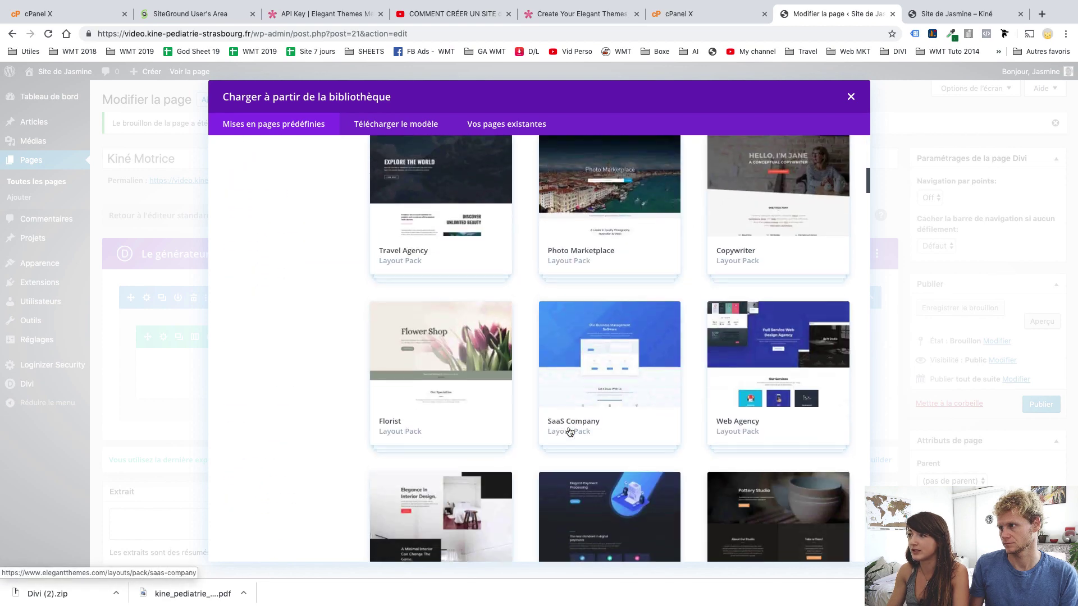
scroll(570, 431, "down", 3)
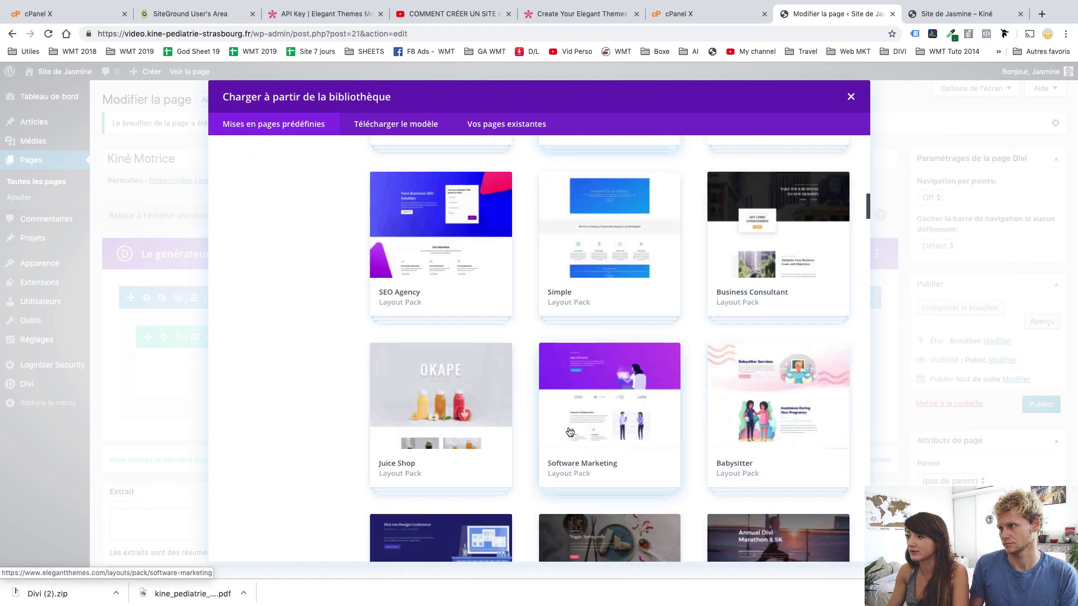
left_click(777, 352)
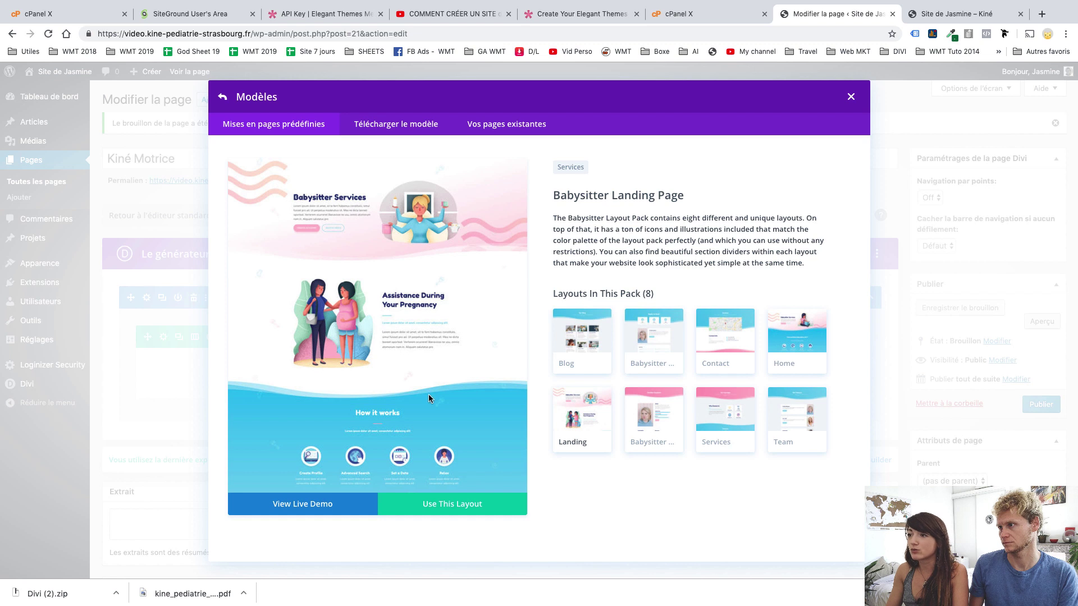
left_click(580, 348)
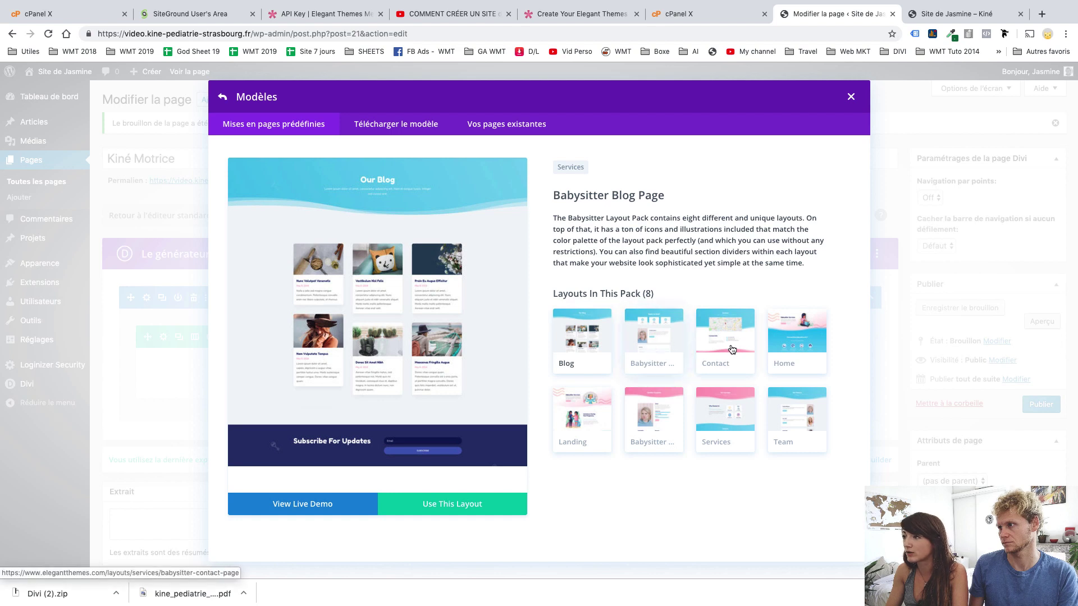
left_click(738, 423)
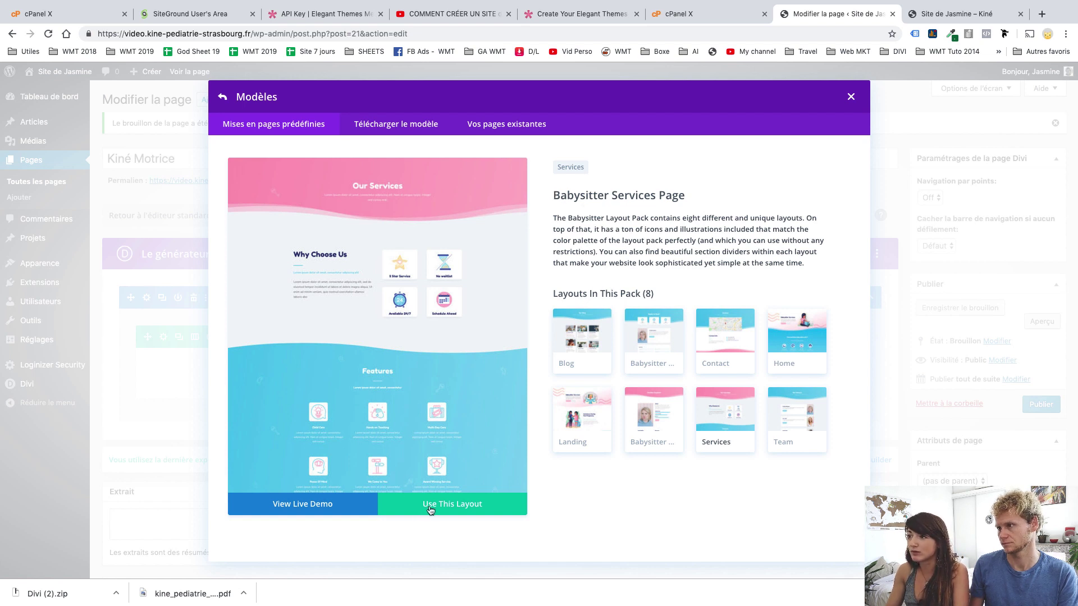
left_click(464, 512)
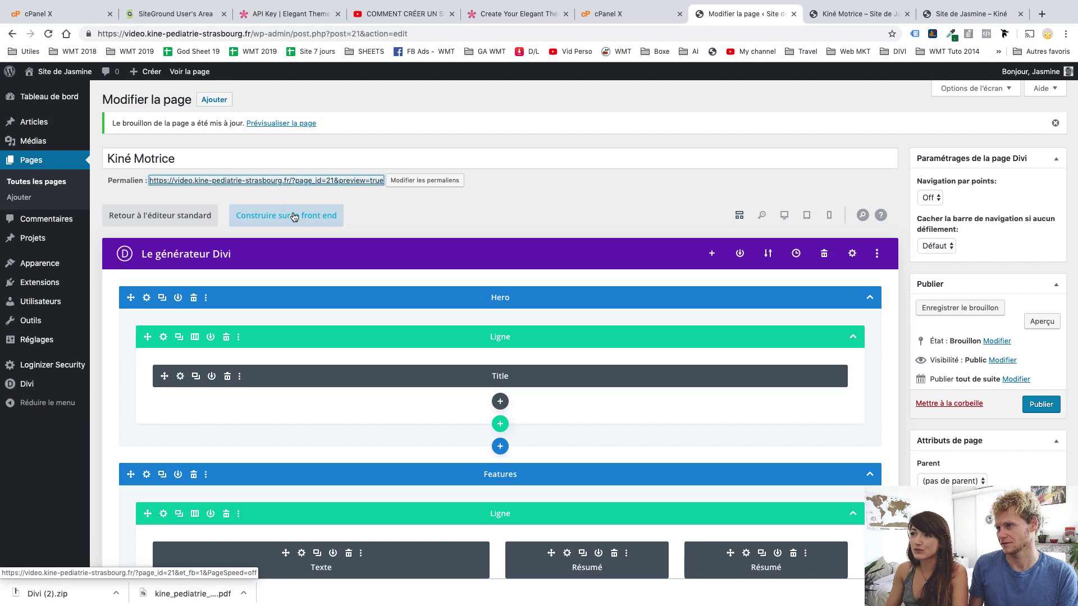
In the visual builder, delete the yellow call-to-action and Easy Communication sections
left_click(294, 218)
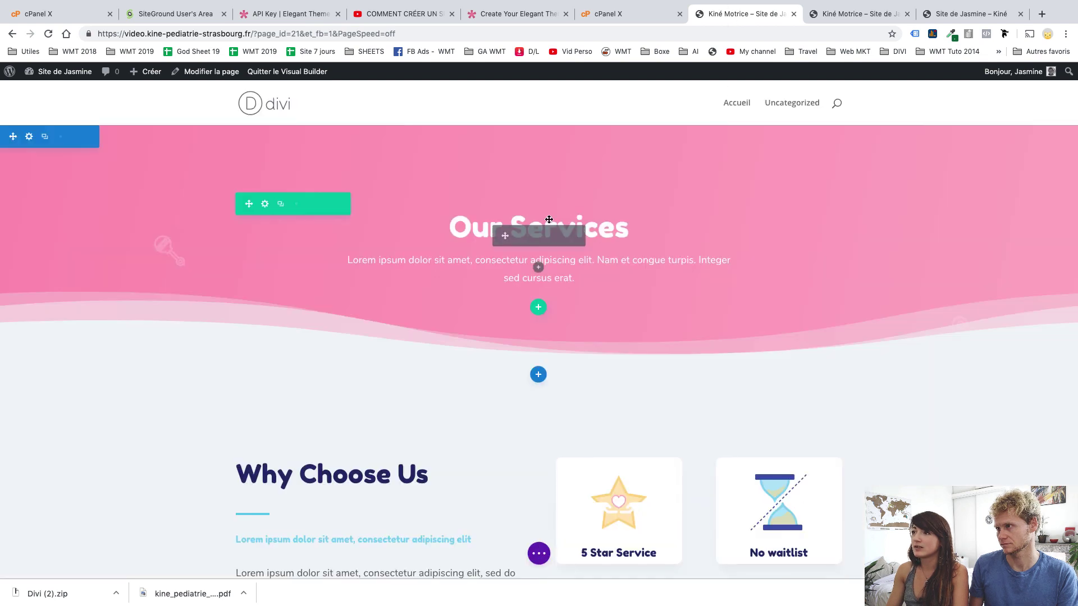
scroll(658, 393, "down", 20)
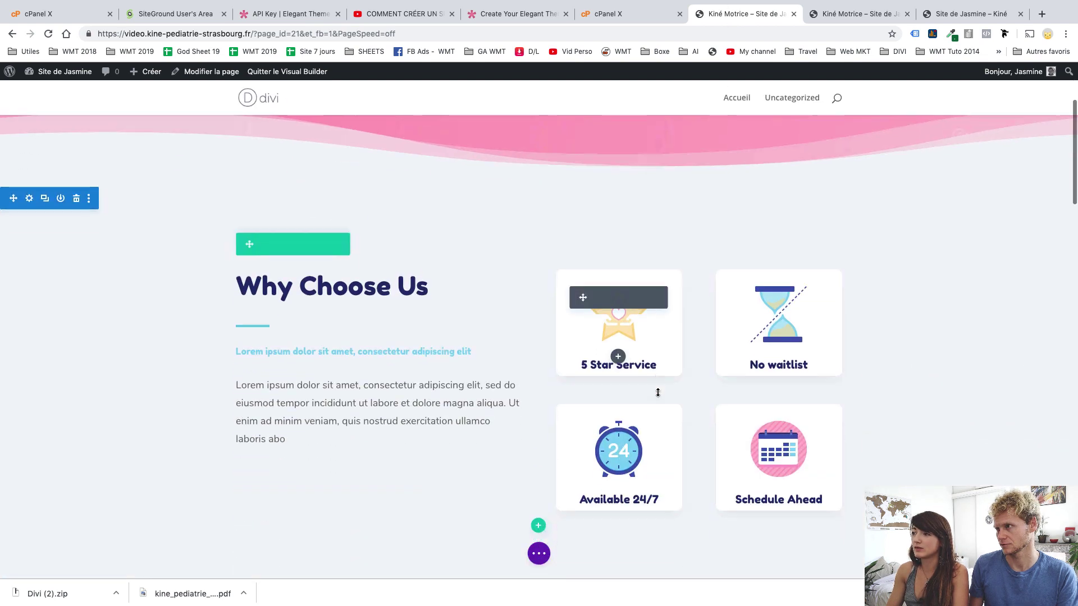
scroll(658, 392, "down", 15)
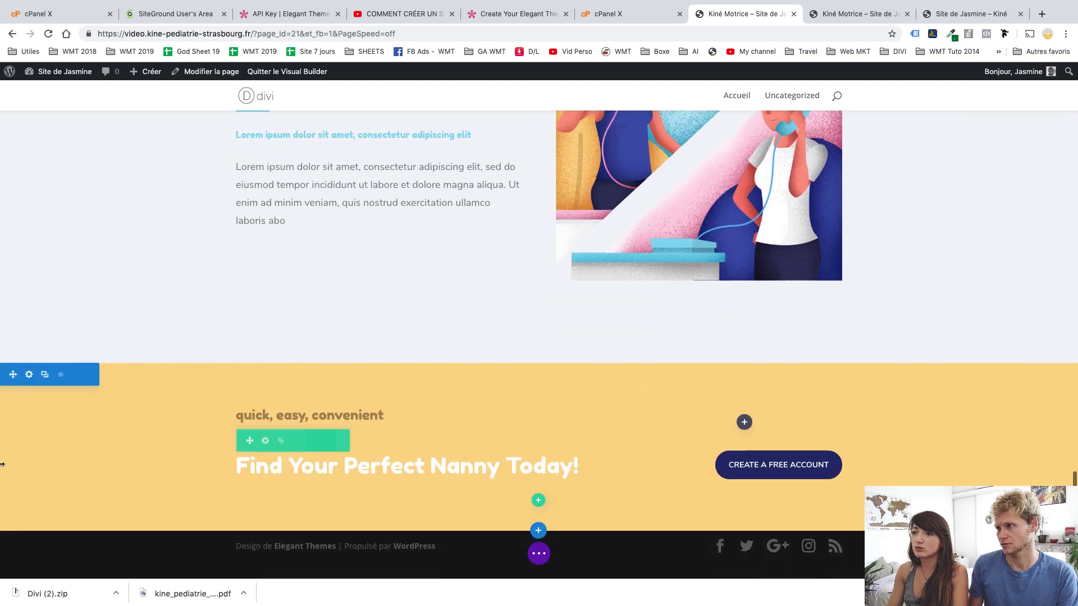
left_click(77, 375)
scroll(140, 295, "up", 4)
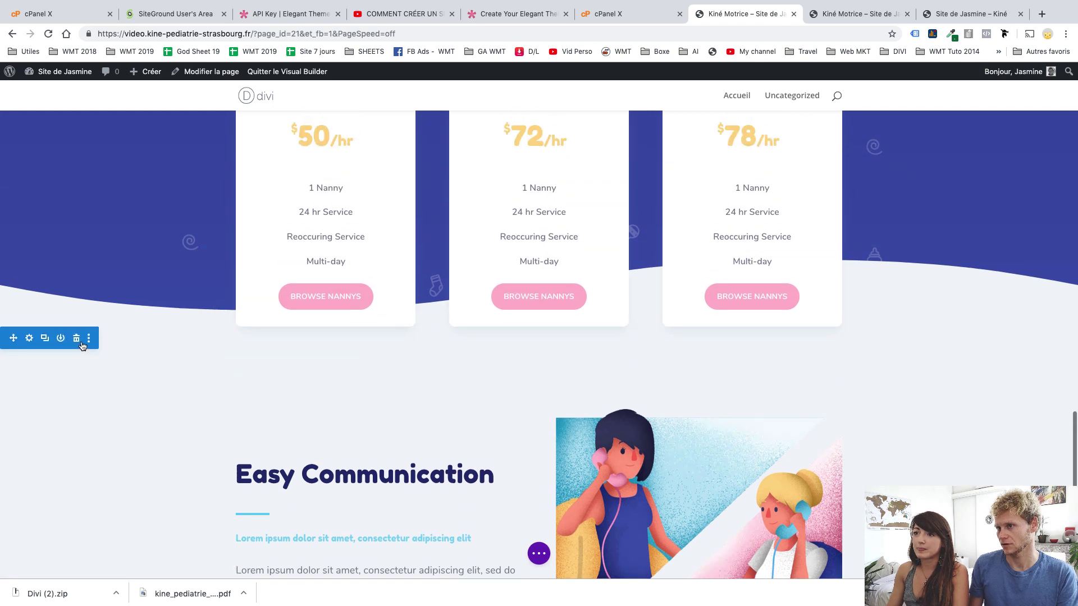
left_click(78, 340)
Delete the Pricing section, then undo the deletion
scroll(116, 277, "up", 4)
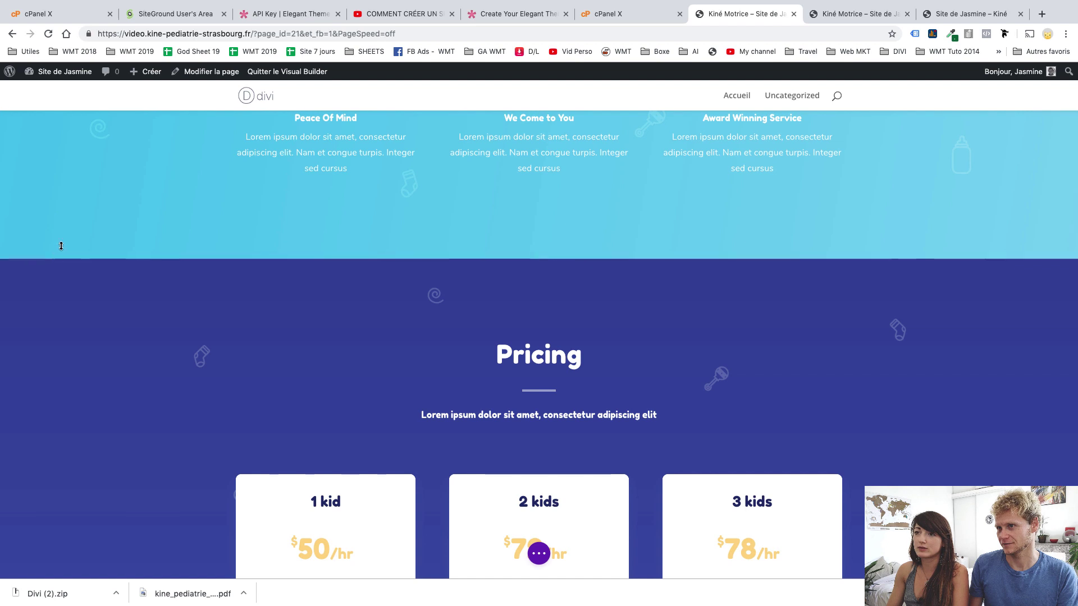
mouse_move(69, 277)
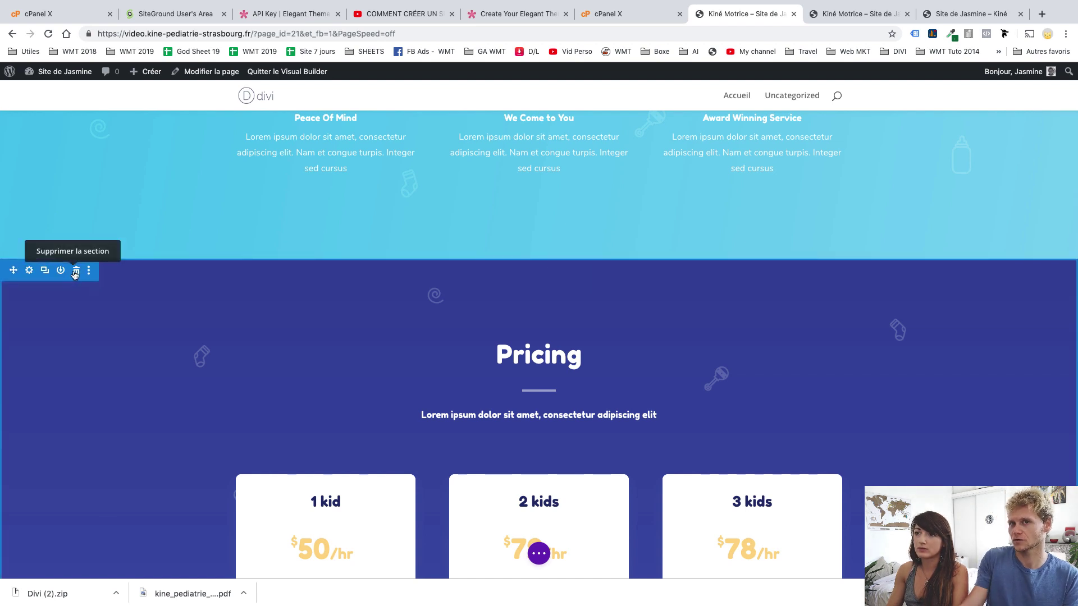
left_click(75, 271)
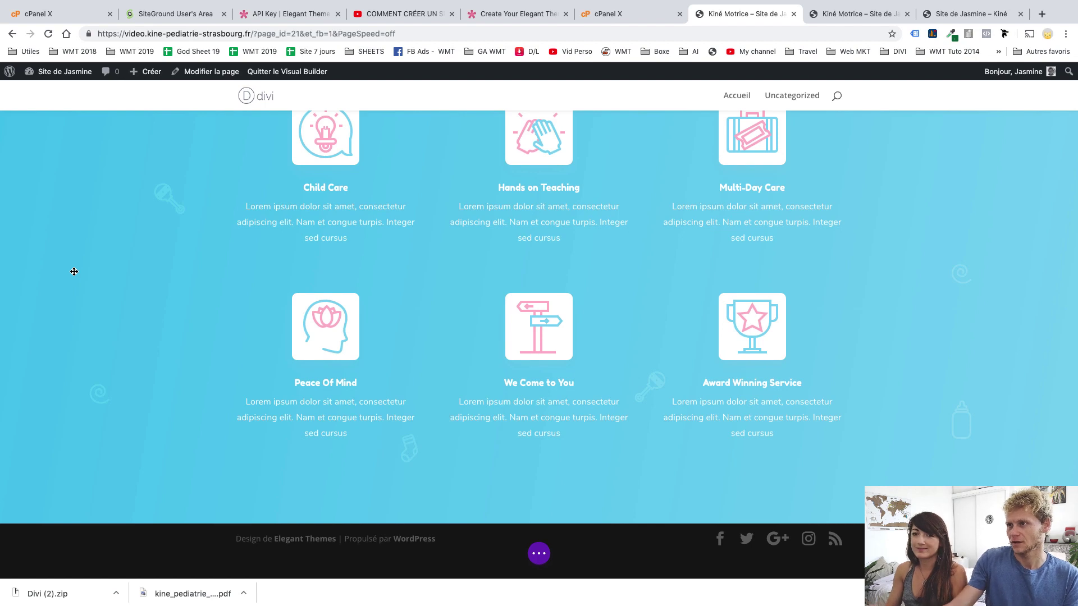
key("super+z")
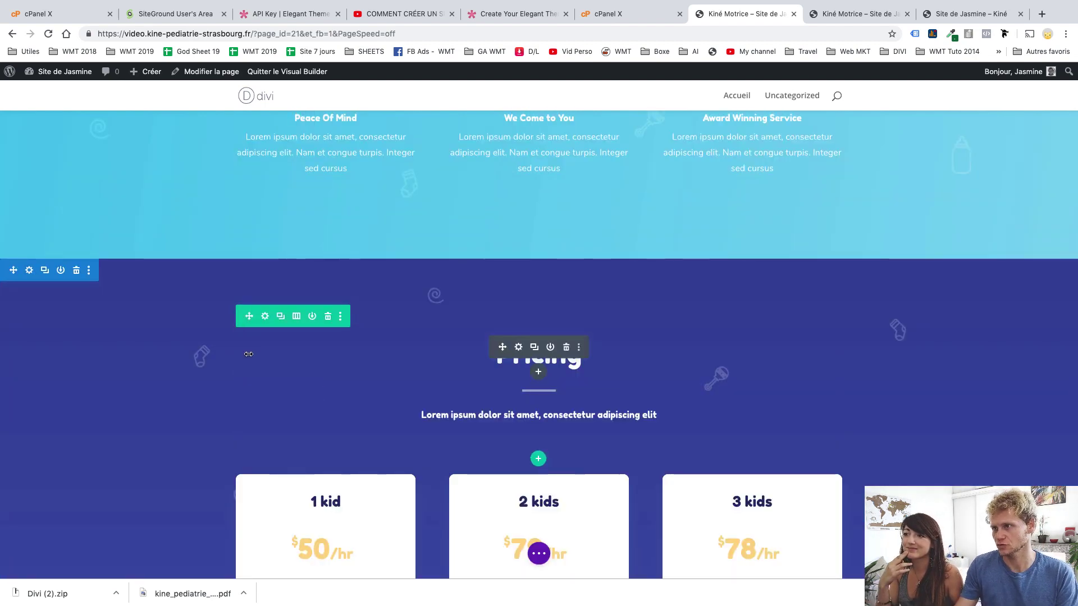
Check the pricing row's column layouts, then delete and restore the kid pricing cards row
scroll(258, 351, "down", 2)
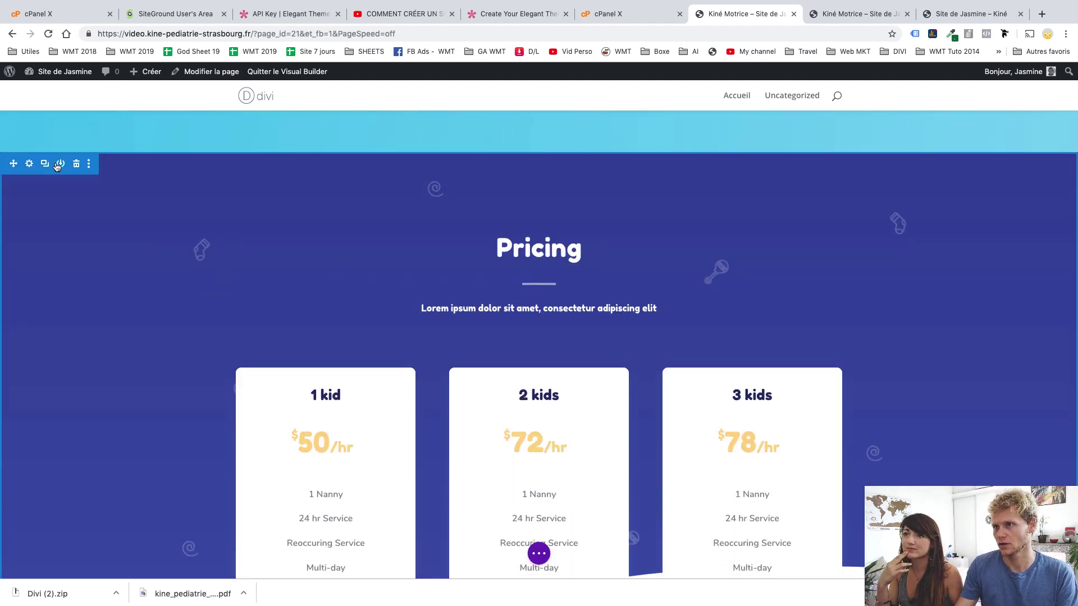
mouse_move(284, 258)
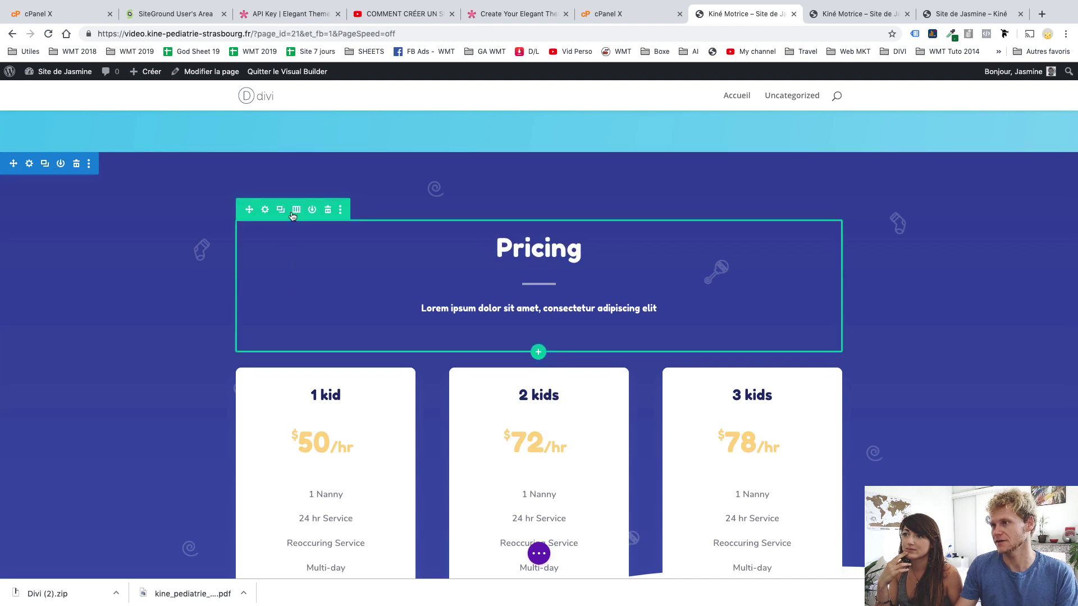
mouse_move(296, 373)
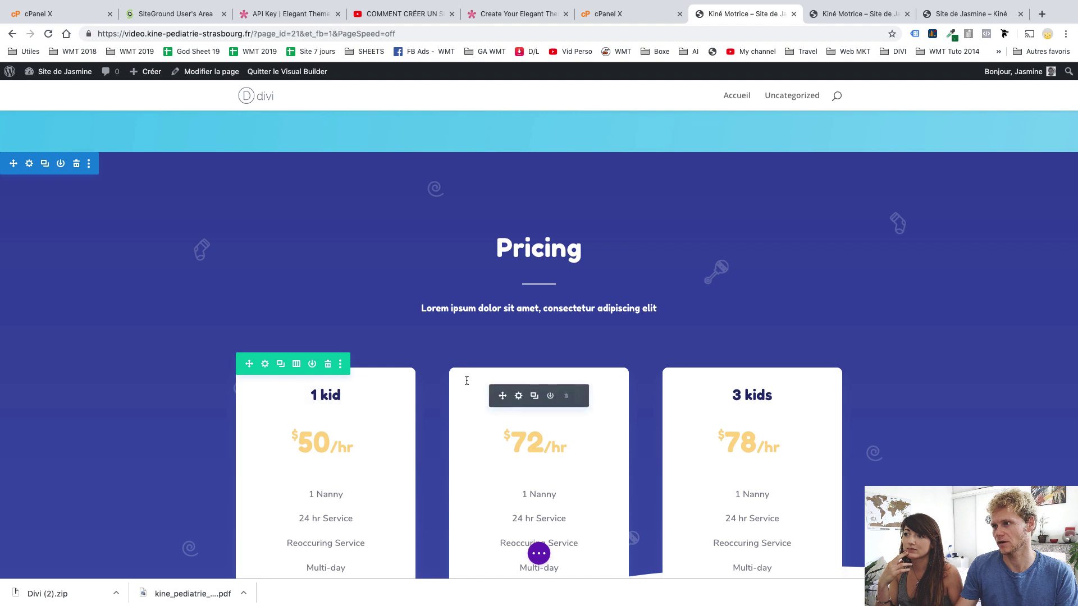
left_click(296, 364)
left_click(390, 115)
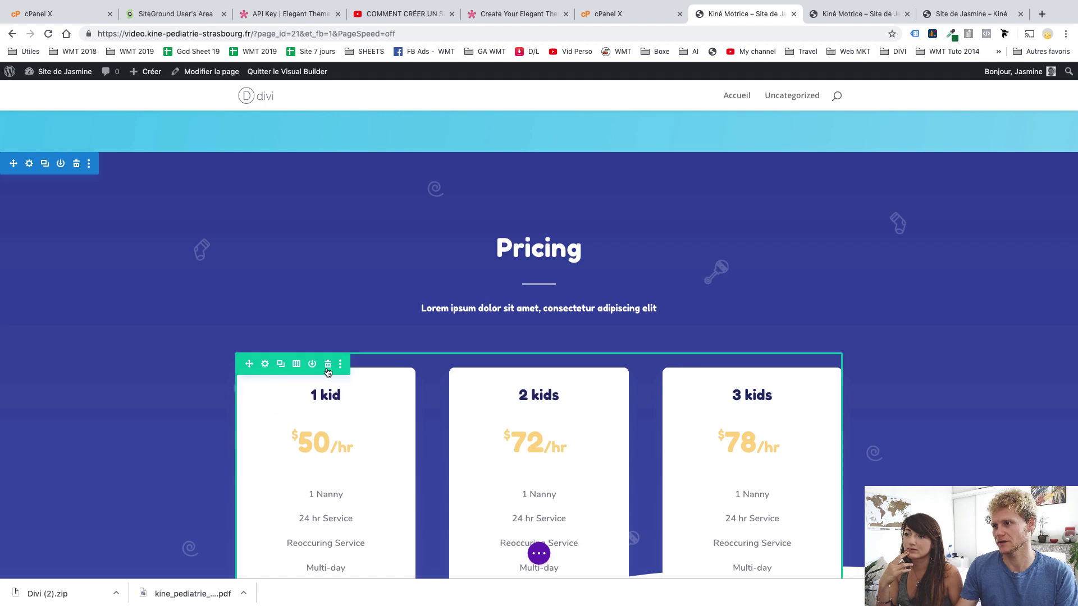
left_click(327, 369)
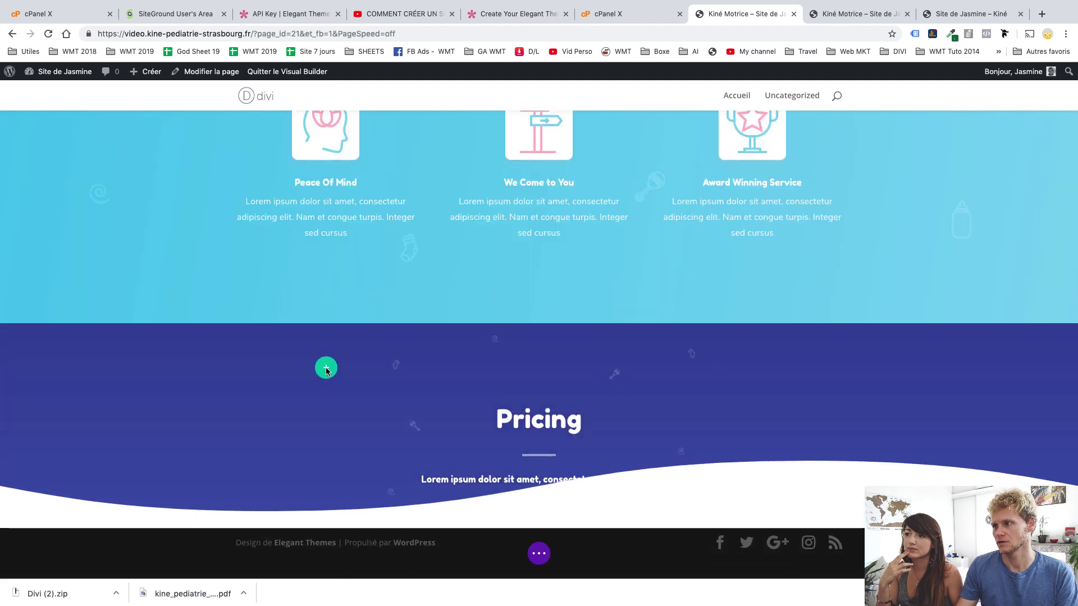
key("super+z")
Delete the 1 kid pricing card, the pricing cards row, and the whole Pricing section
scroll(384, 442, "down", 3)
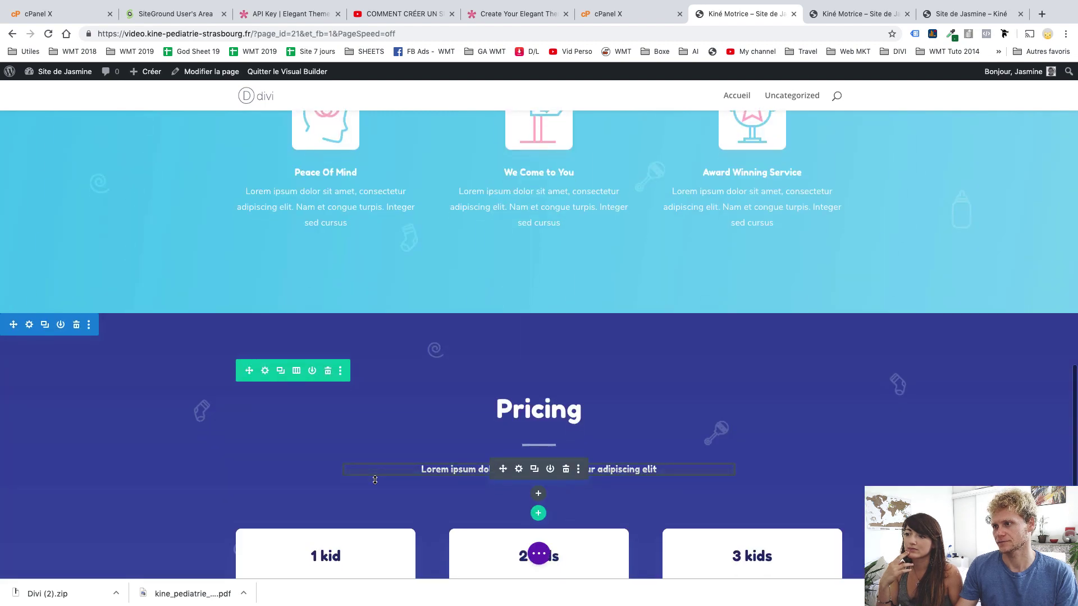
scroll(331, 325, "down", 1)
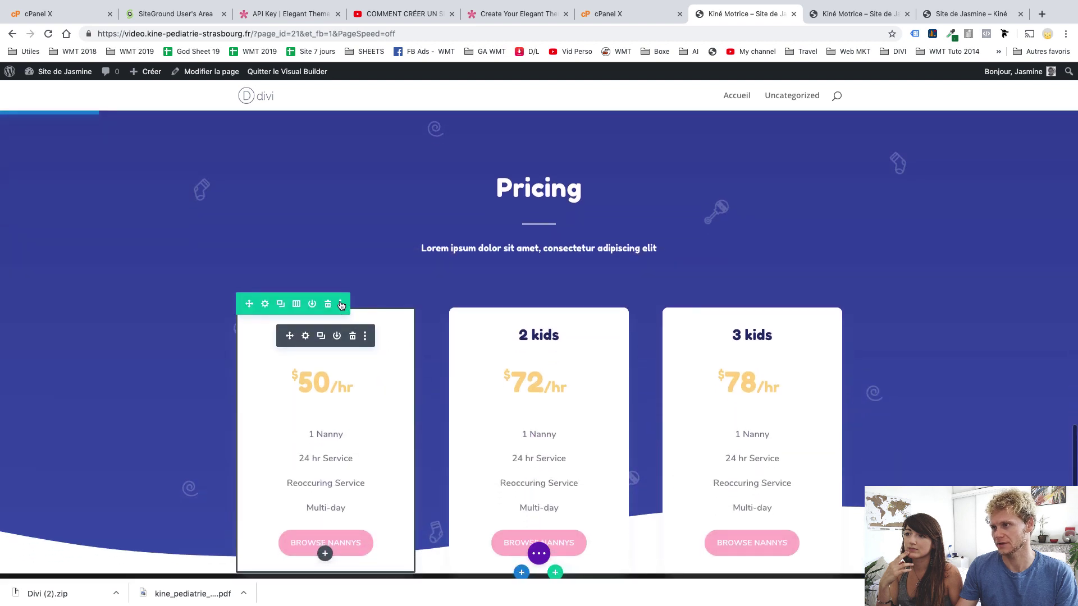
left_click(353, 336)
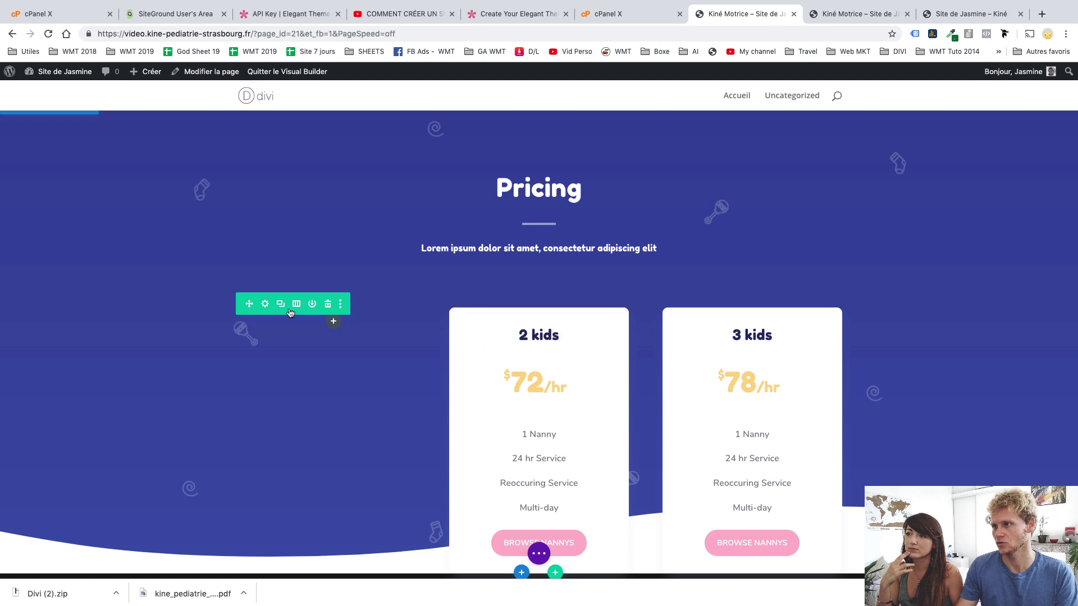
left_click(329, 309)
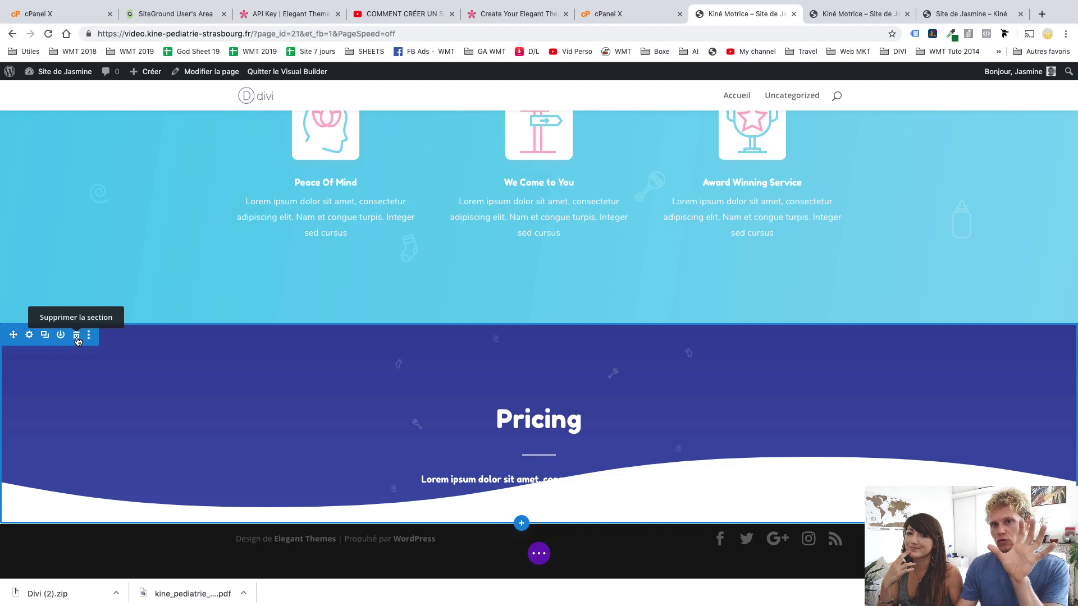
left_click(77, 336)
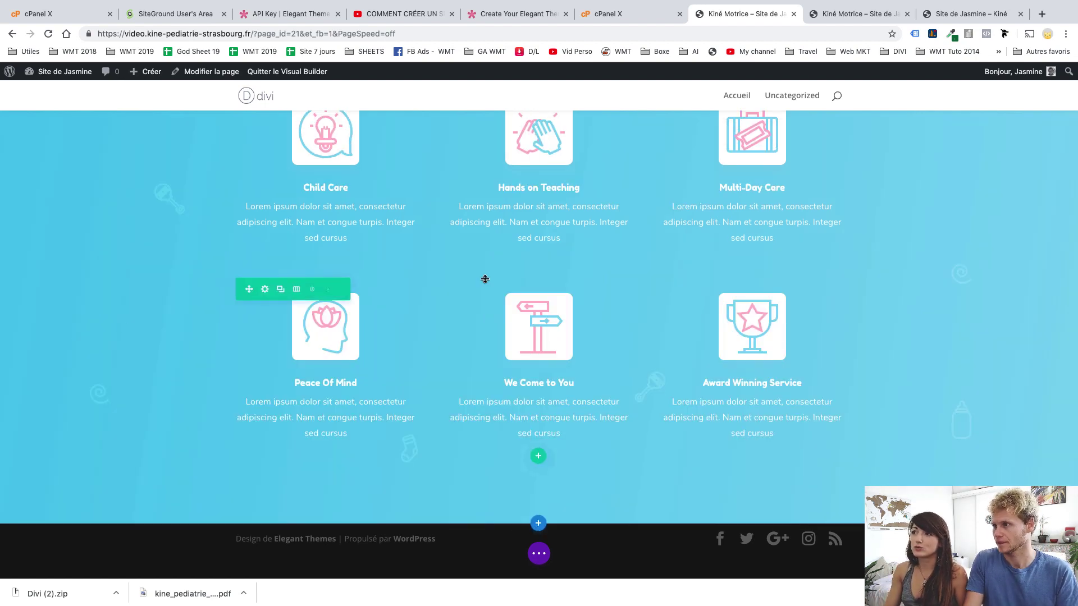
Open the Our Services text module's settings and select the word 'Our' in its heading
scroll(521, 288, "up", 8)
scroll(525, 289, "up", 8)
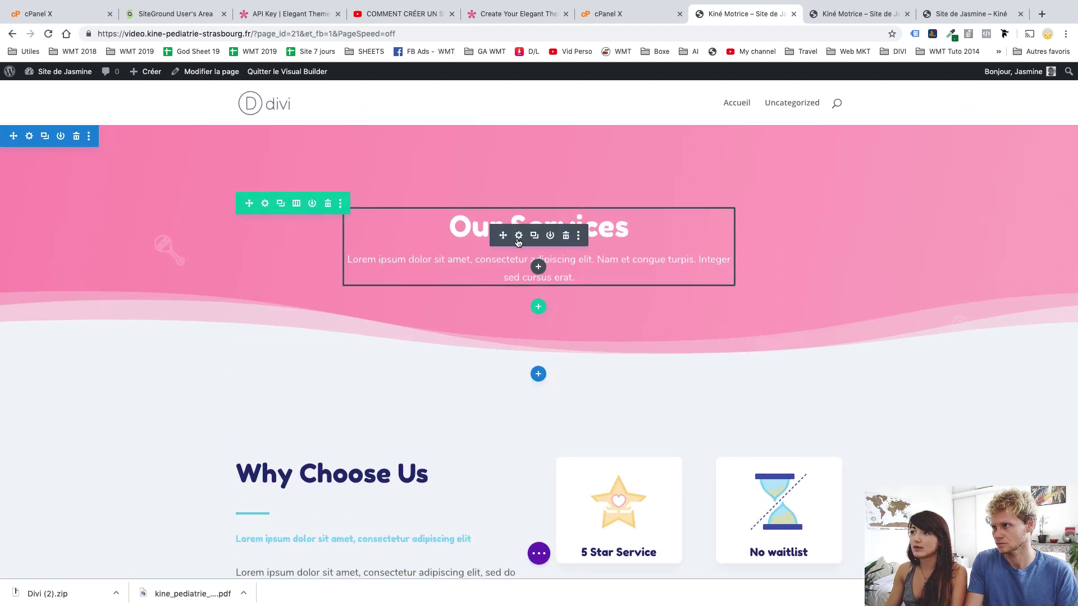
left_click(517, 238)
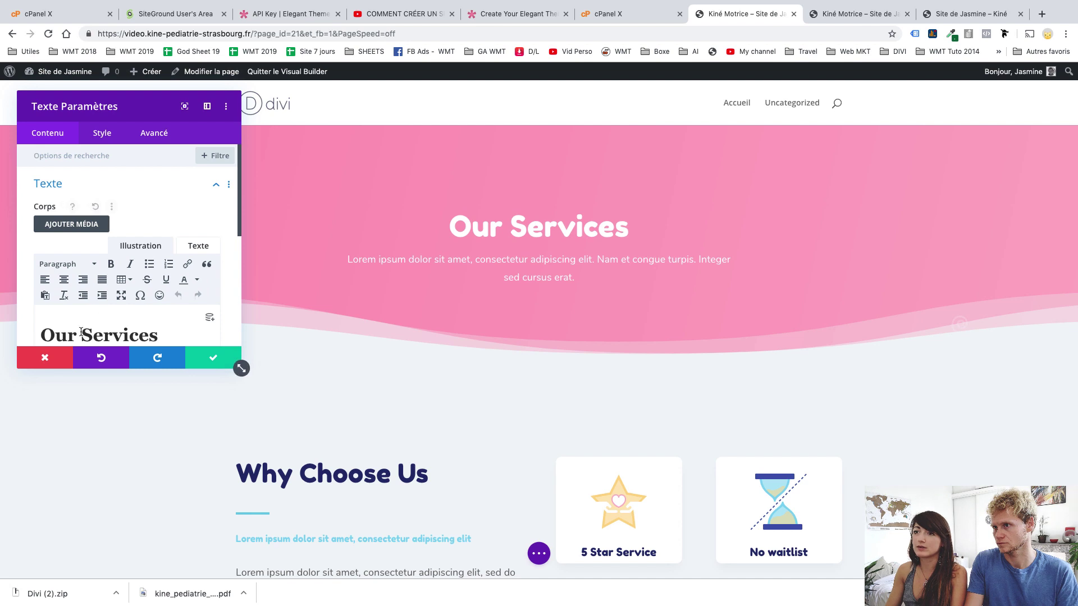
double_click(52, 336)
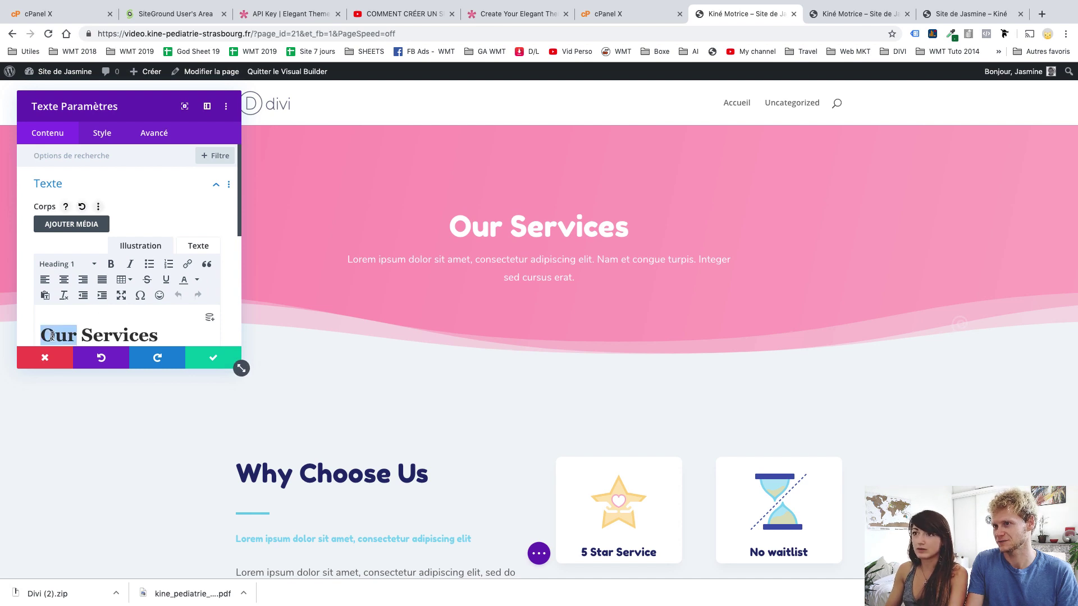
Reopen the Our Services text settings and replace the heading 'Our Services' with 'Kiné Motrice'
left_click(57, 354)
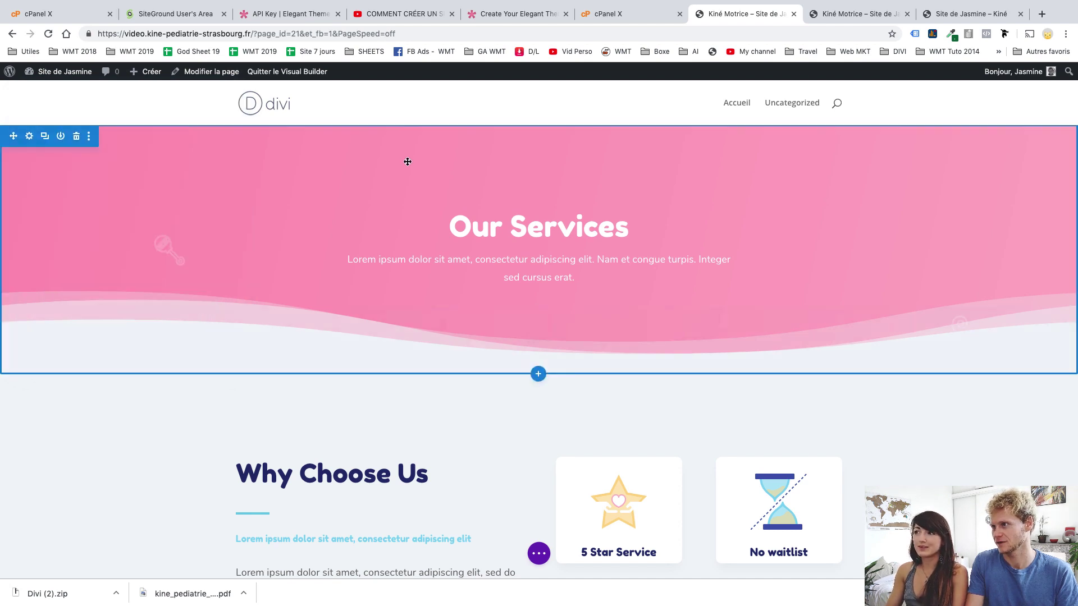
mouse_move(522, 245)
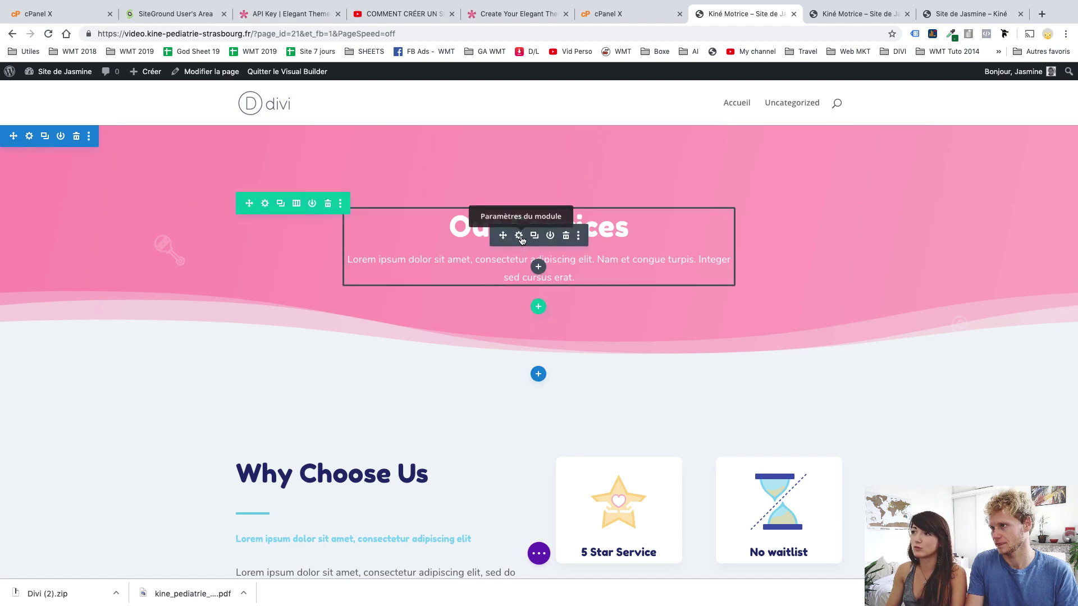
left_click(519, 236)
scroll(101, 308, "down", 3)
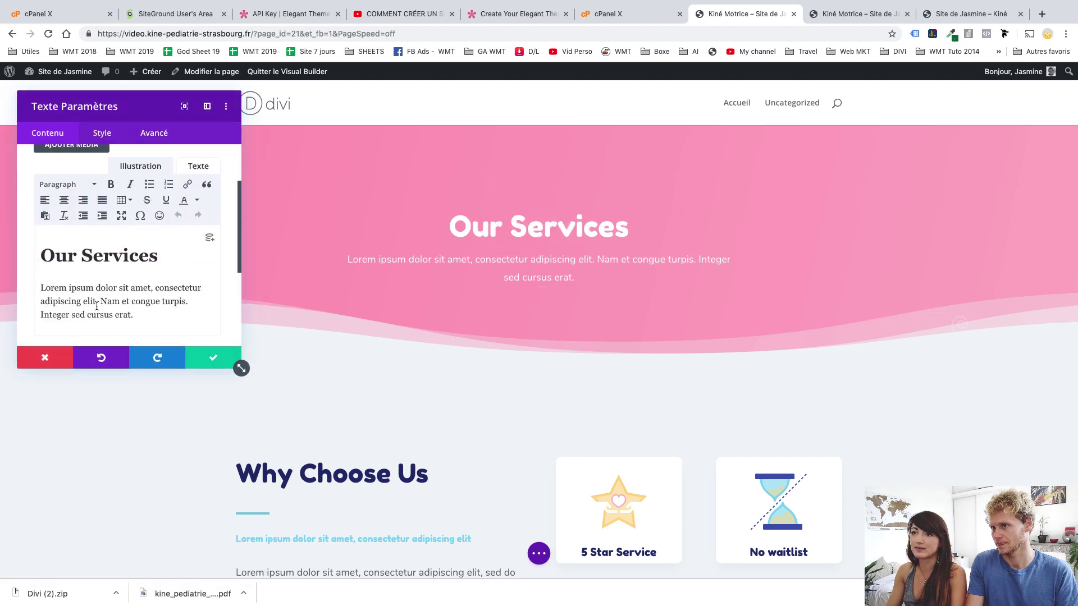
left_click_drag(41, 257, 154, 261)
type("kin")
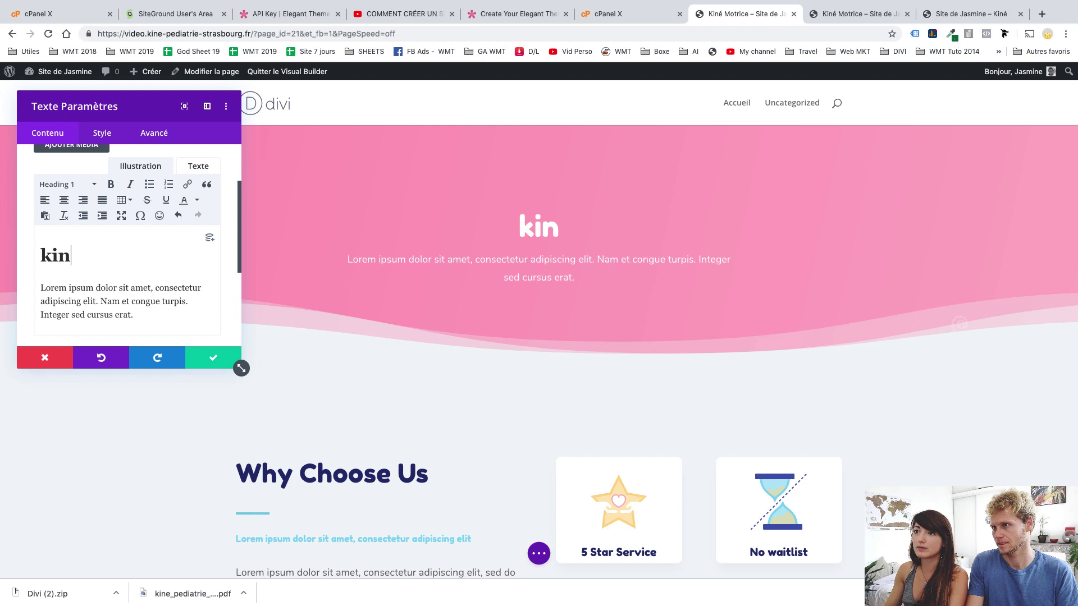
key("BackSpace")
key("BackSpace")
key("BackSpace")
type("Kiné ")
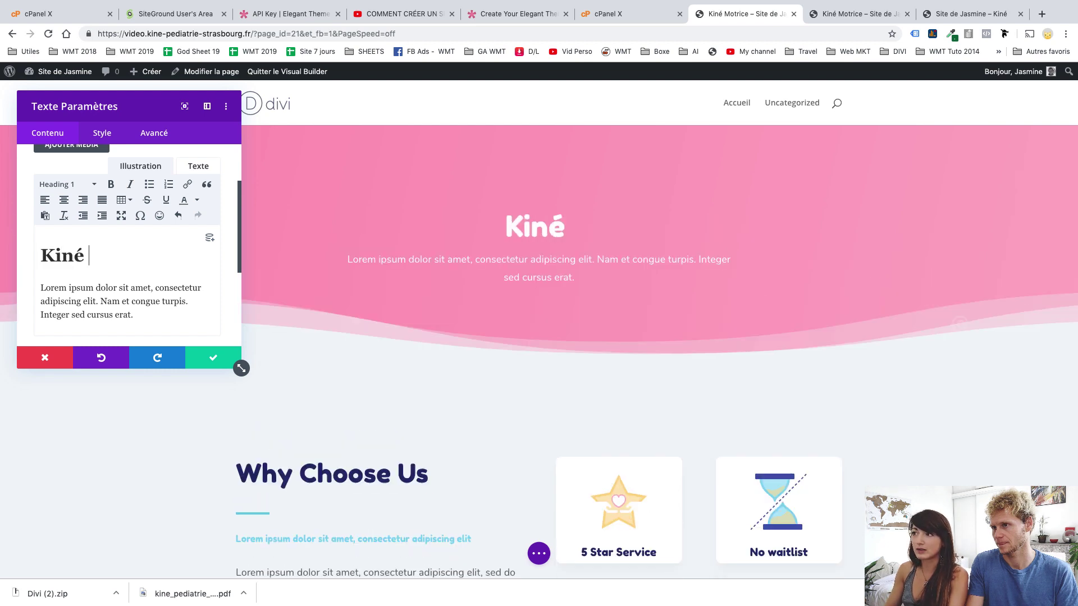
type("Motrice")
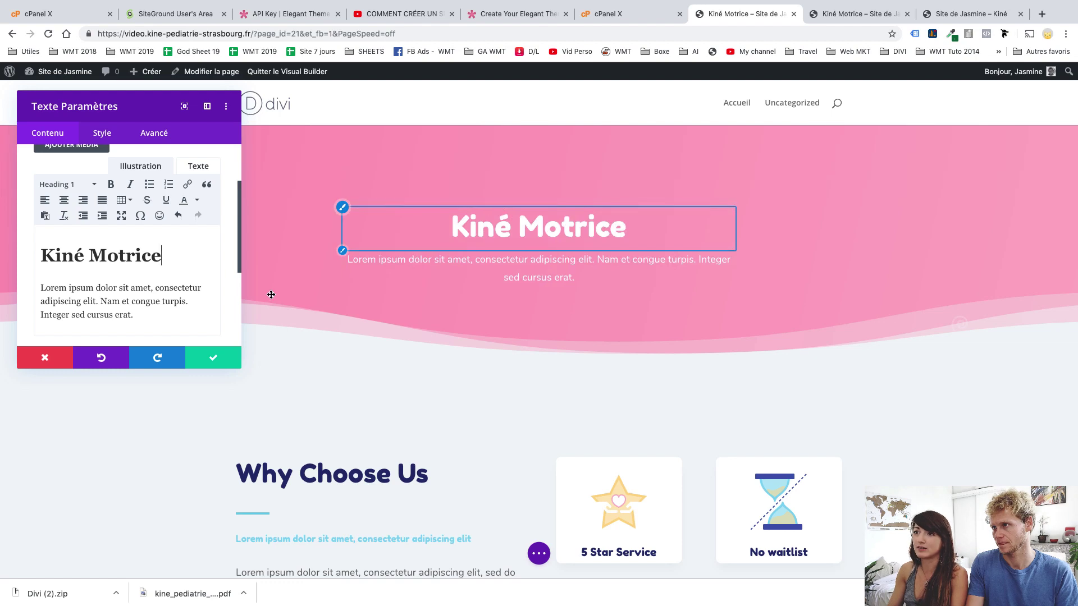
In the Style tab, set the heading font to Oswald and expand the body text options
left_click(103, 134)
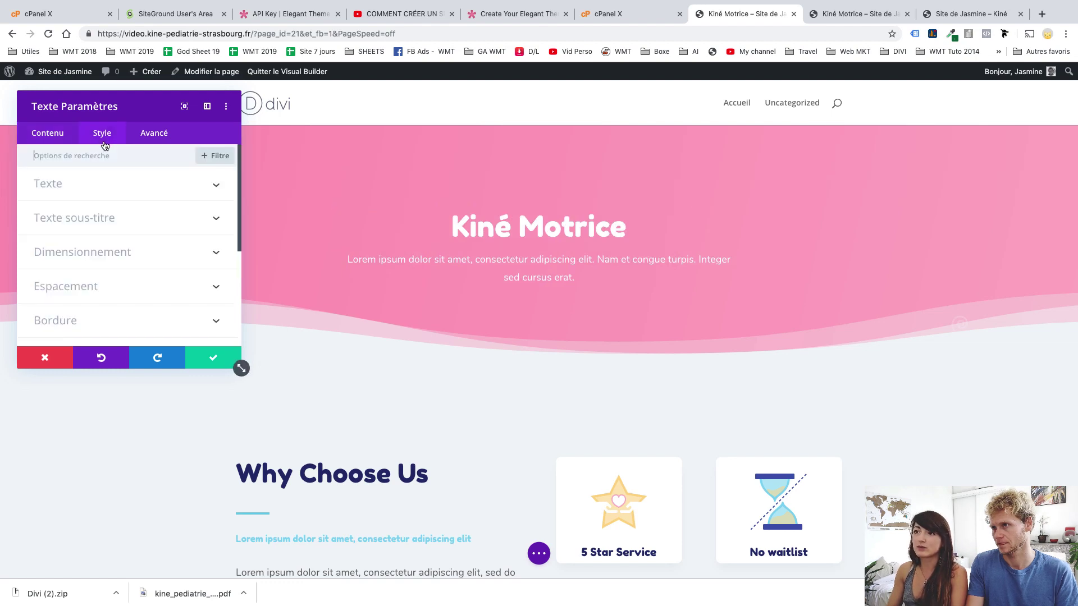
left_click(77, 219)
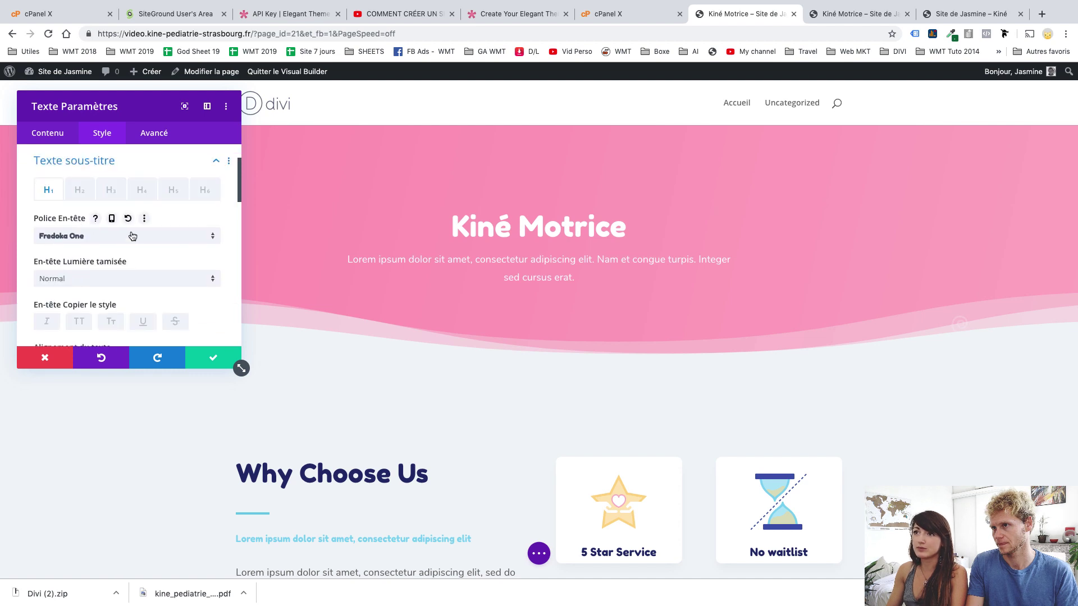
left_click(126, 268)
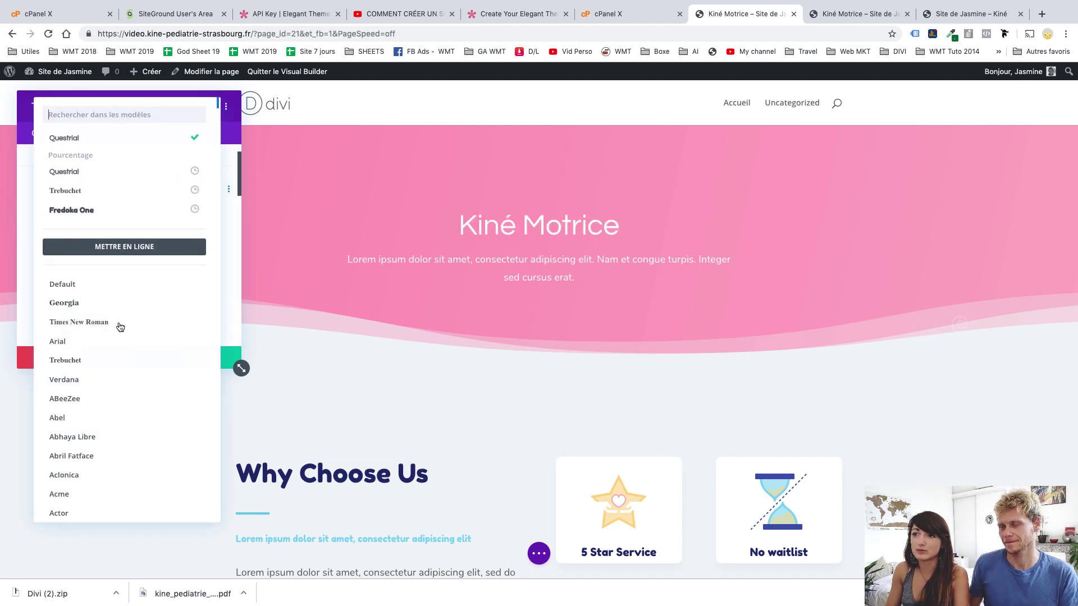
scroll(115, 359, "down", 12)
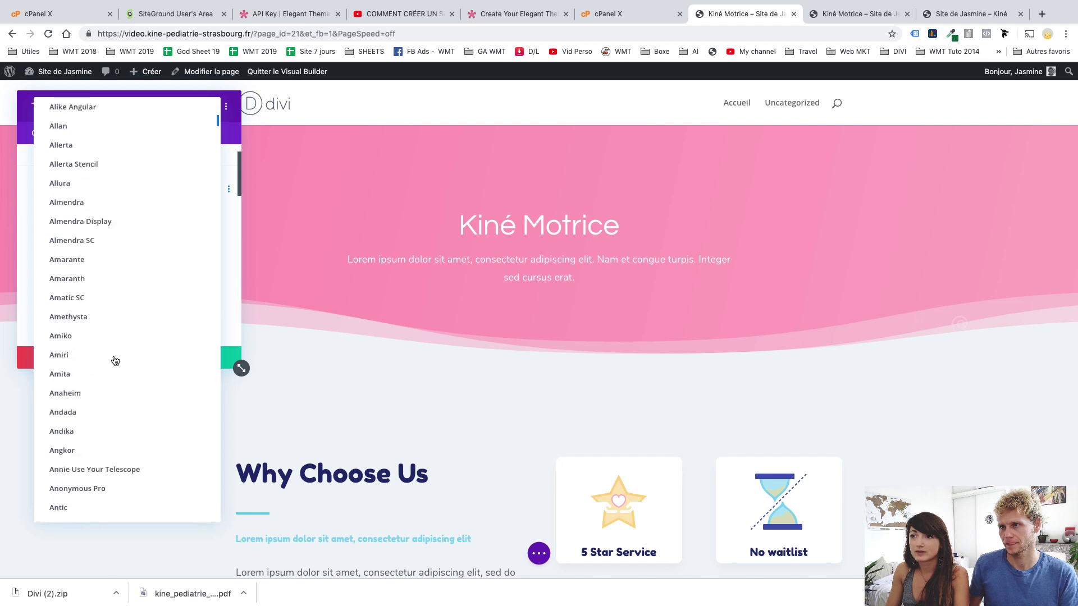
scroll(115, 361, "down", 10)
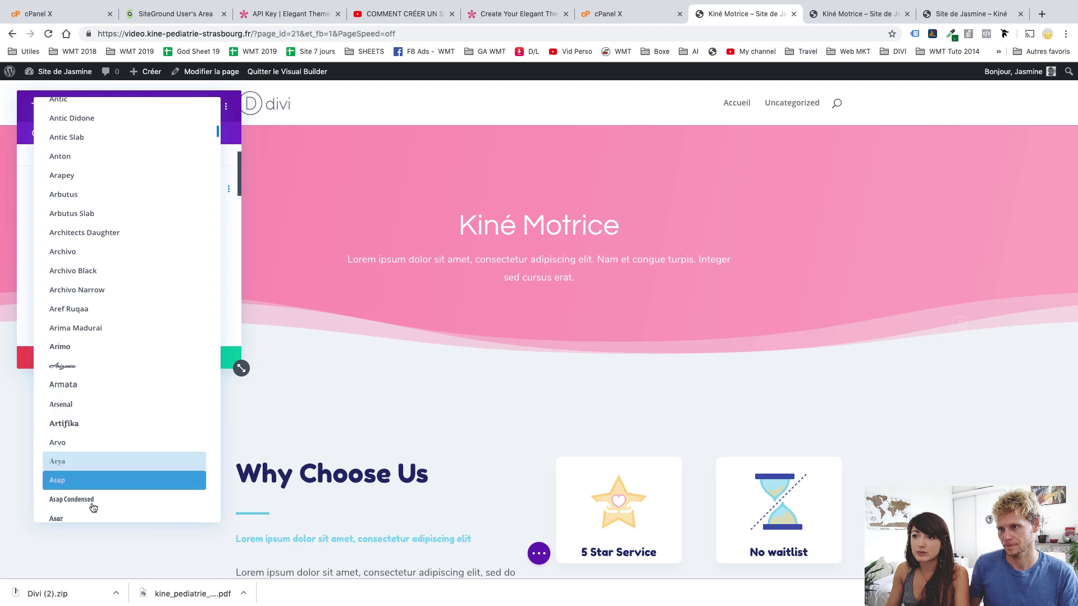
scroll(123, 371, "down", 3)
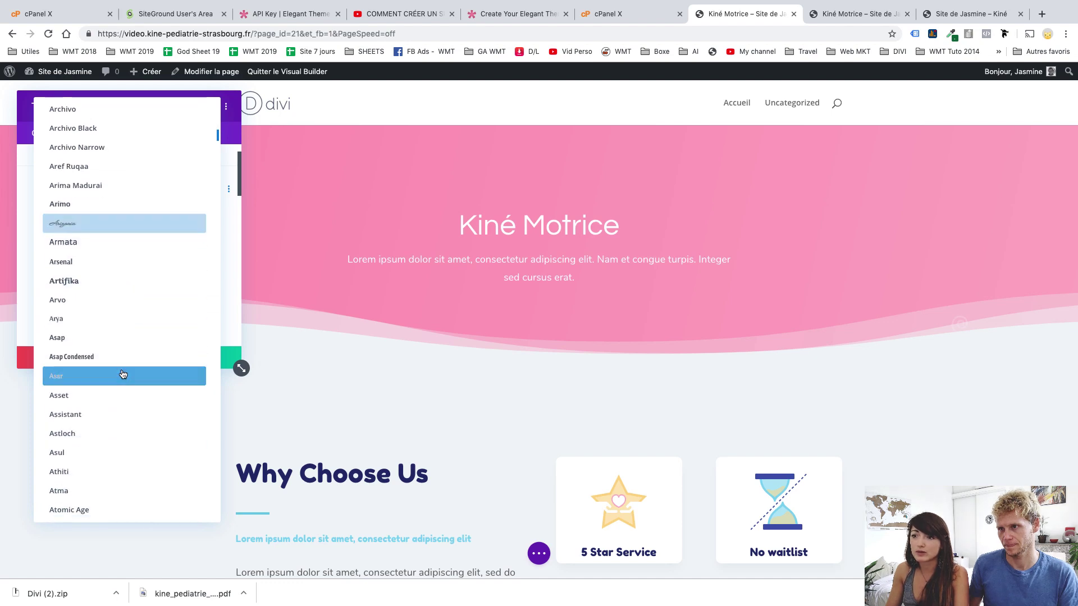
scroll(122, 374, "down", 20)
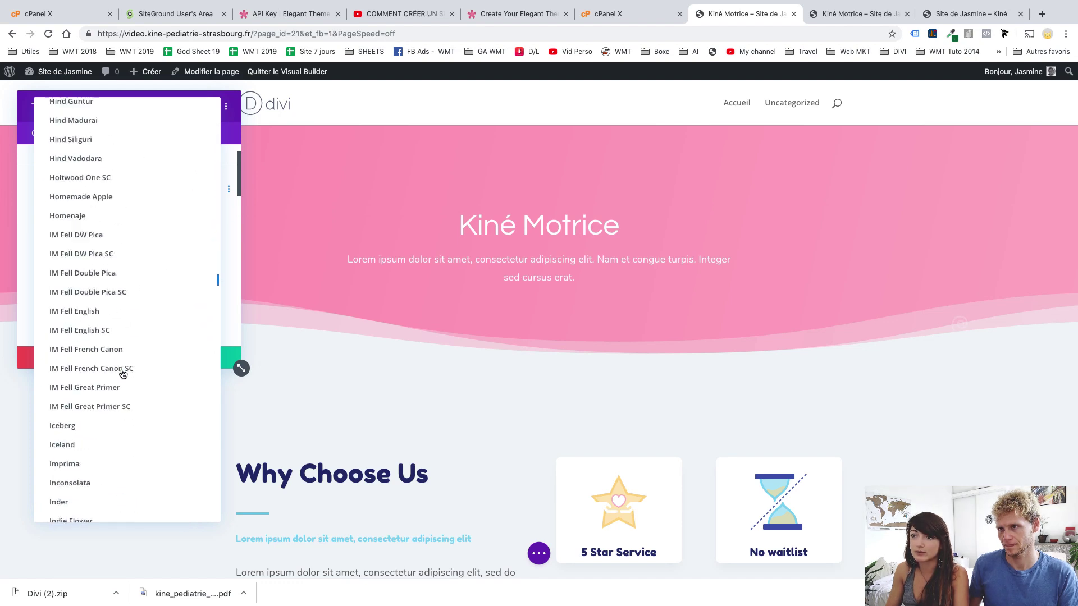
scroll(122, 374, "down", 20)
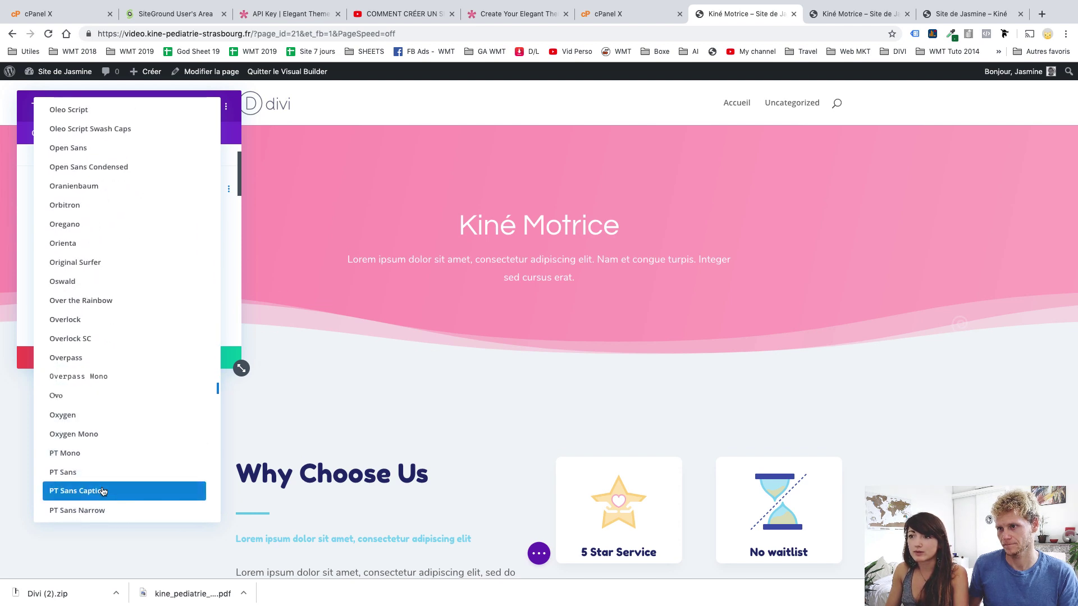
left_click(120, 281)
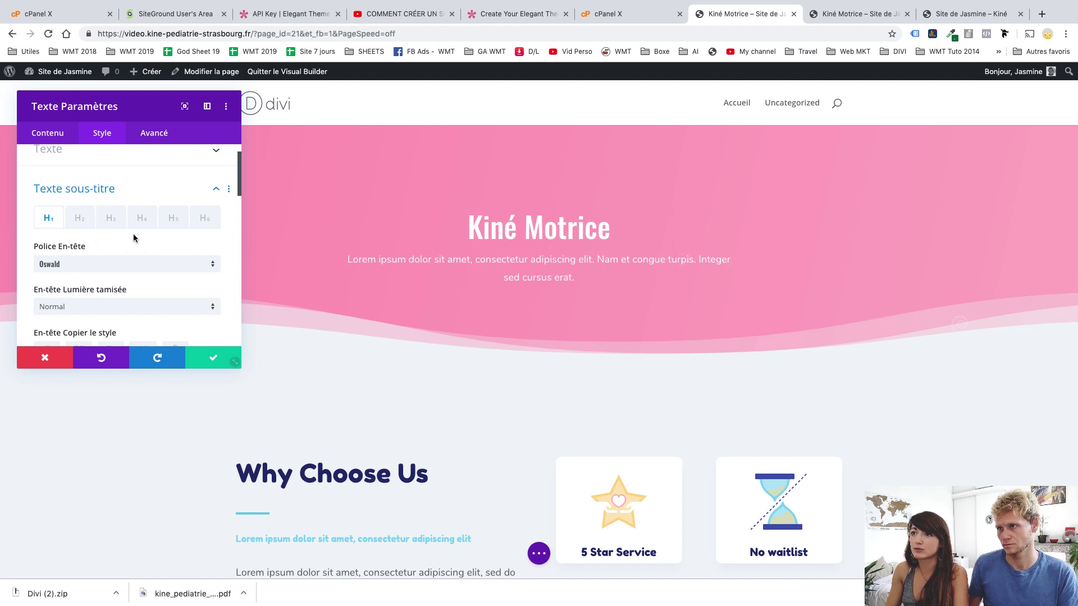
scroll(101, 197, "up", 1)
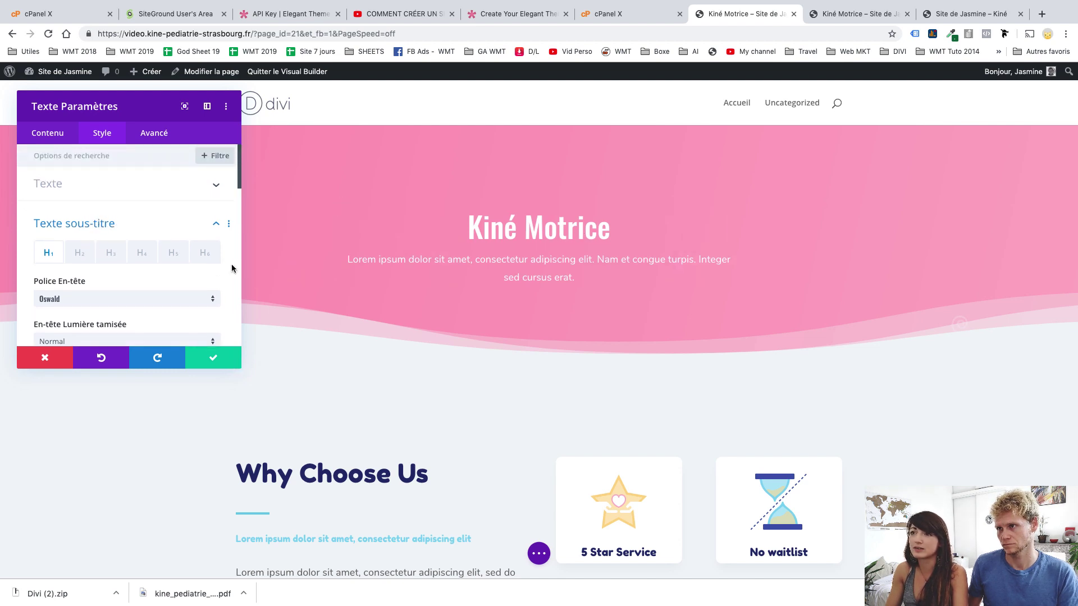
left_click(73, 193)
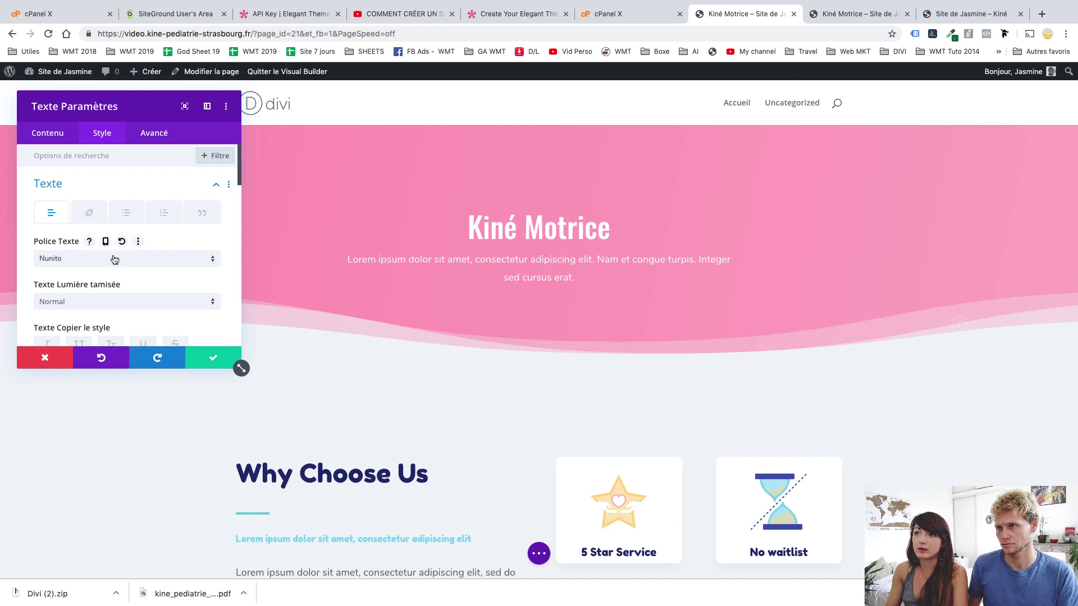
Choose Arima Madurai from the Police Texte font list for the hero paragraph
left_click(115, 259)
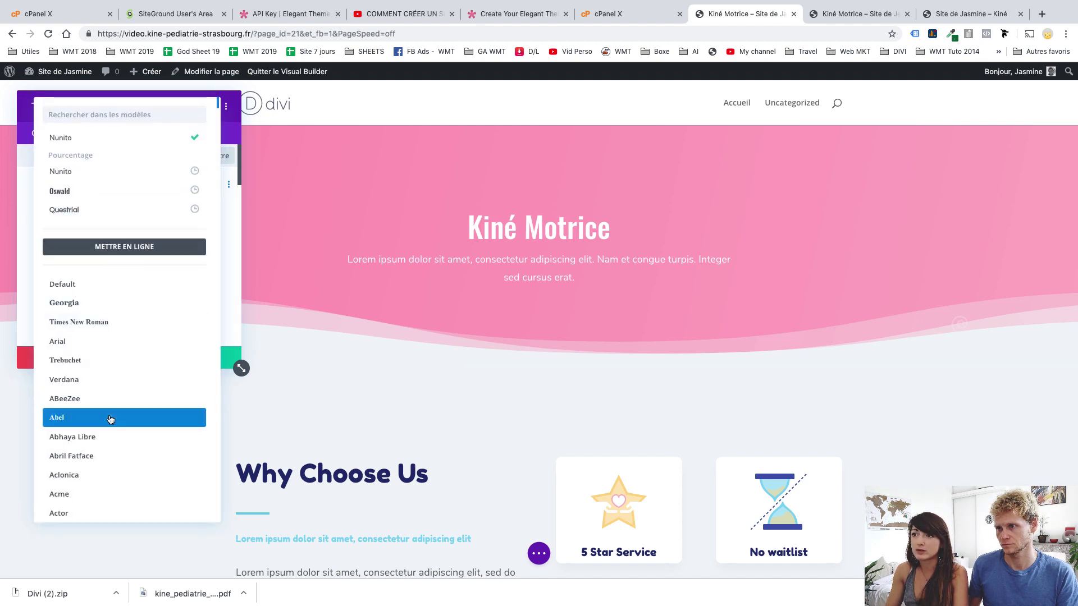
scroll(111, 419, "down", 10)
scroll(111, 419, "down", 8)
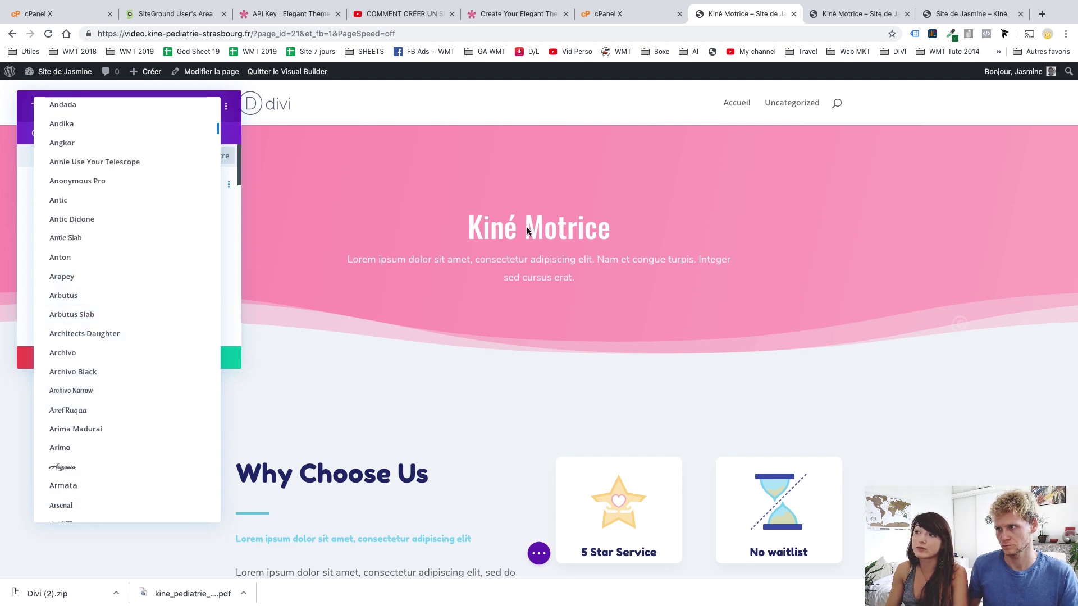
left_click(109, 428)
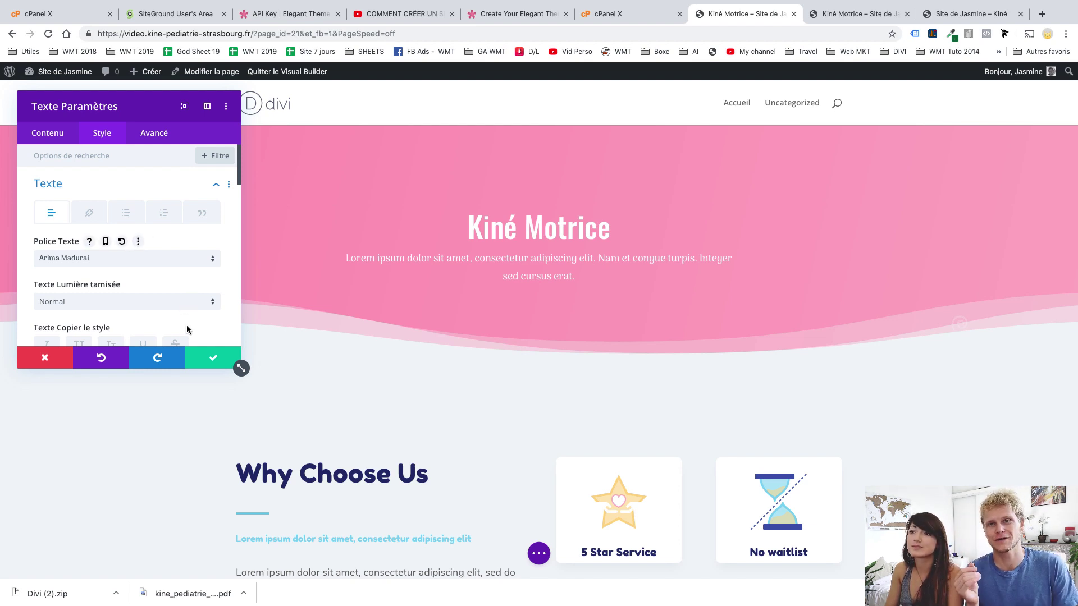
scroll(120, 303, "down", 5)
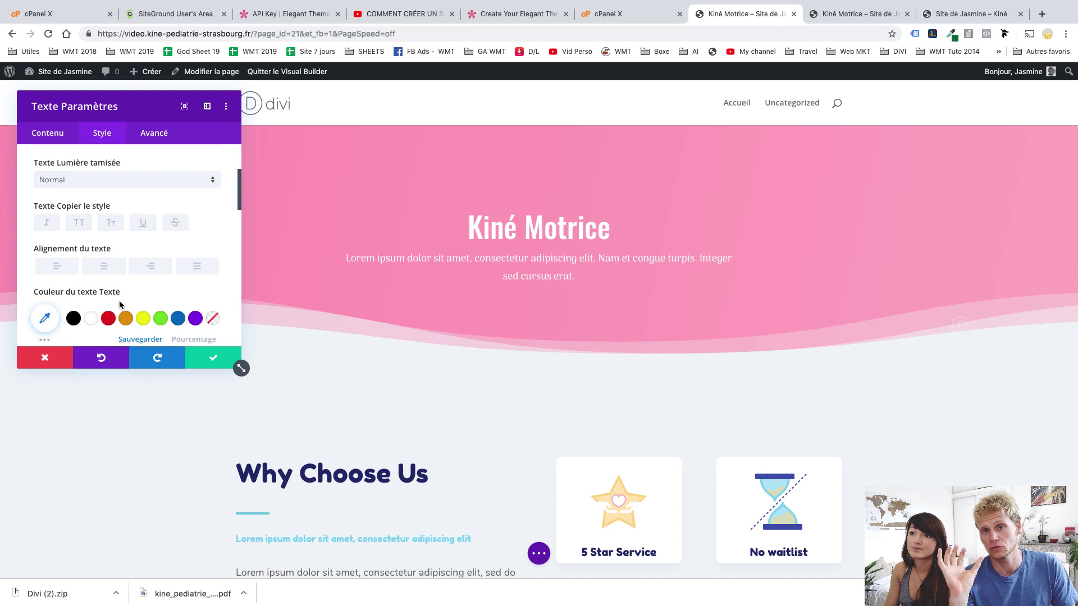
scroll(119, 304, "down", 1)
scroll(119, 305, "up", 1)
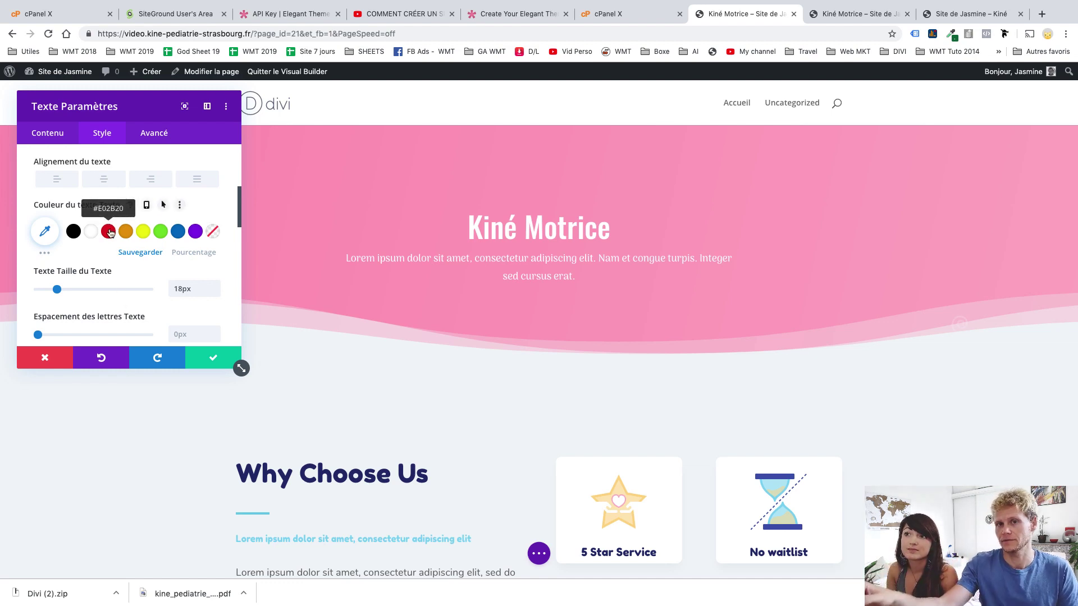
scroll(111, 233, "up", 4)
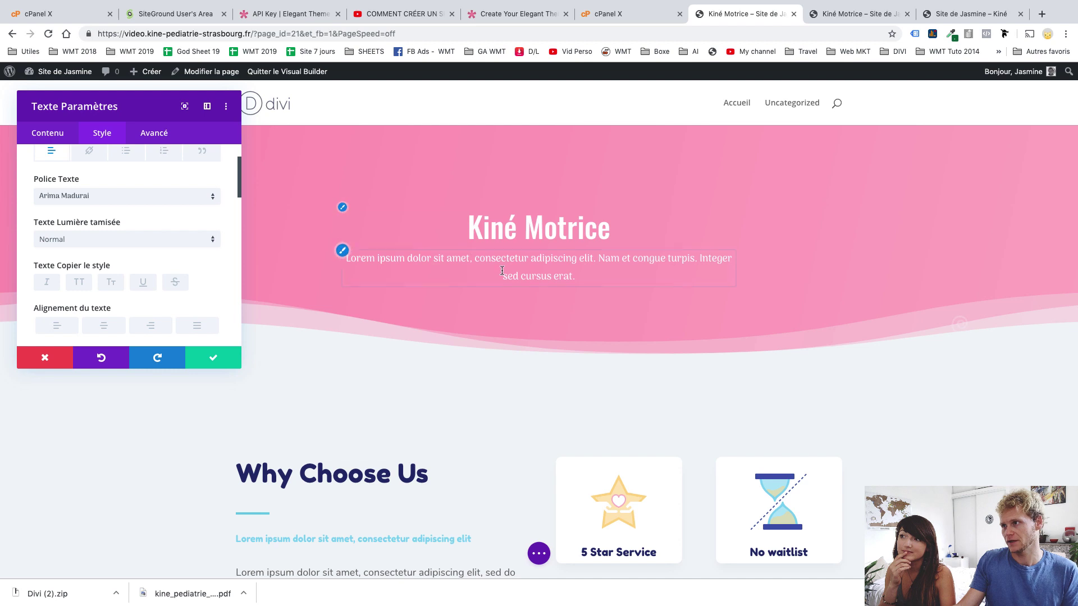
Confirm the hero text's Oswald and Arima Madurai font changes with the green checkmark
scroll(502, 272, "down", 5)
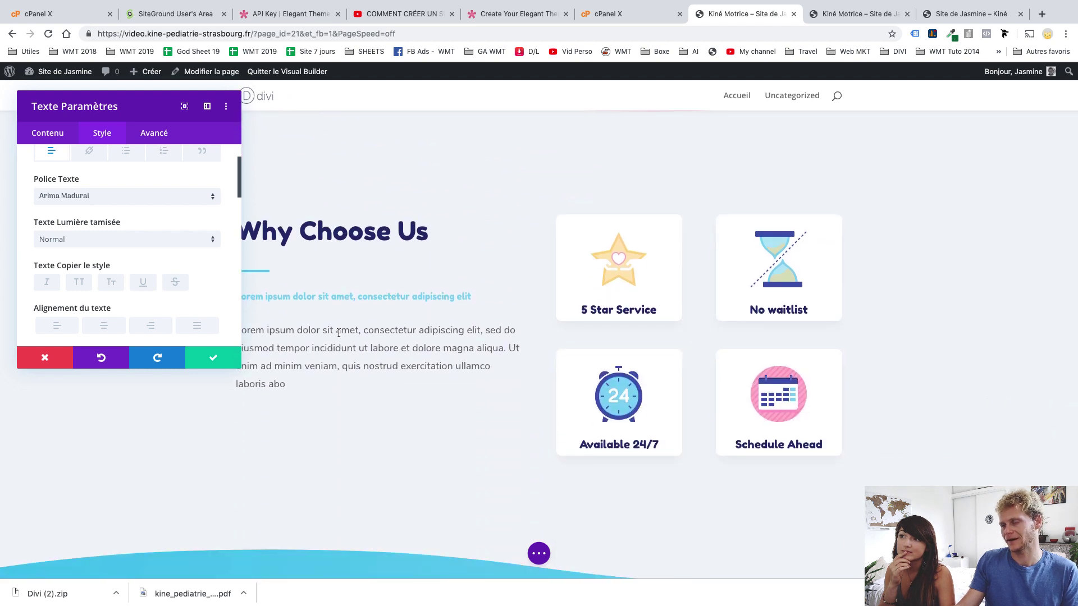
scroll(359, 348, "down", 10)
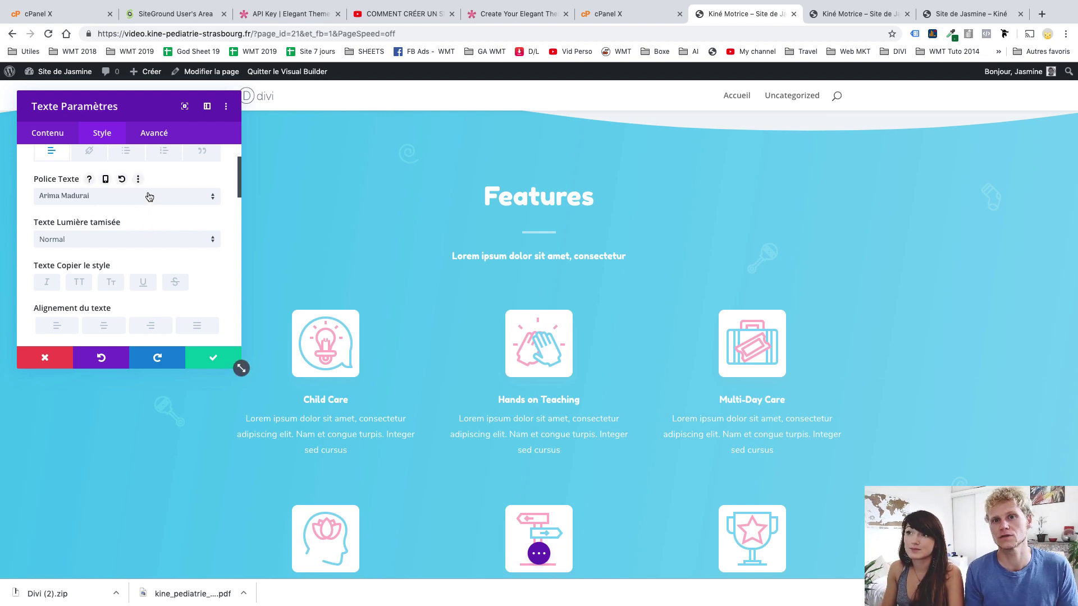
scroll(173, 177, "up", 2)
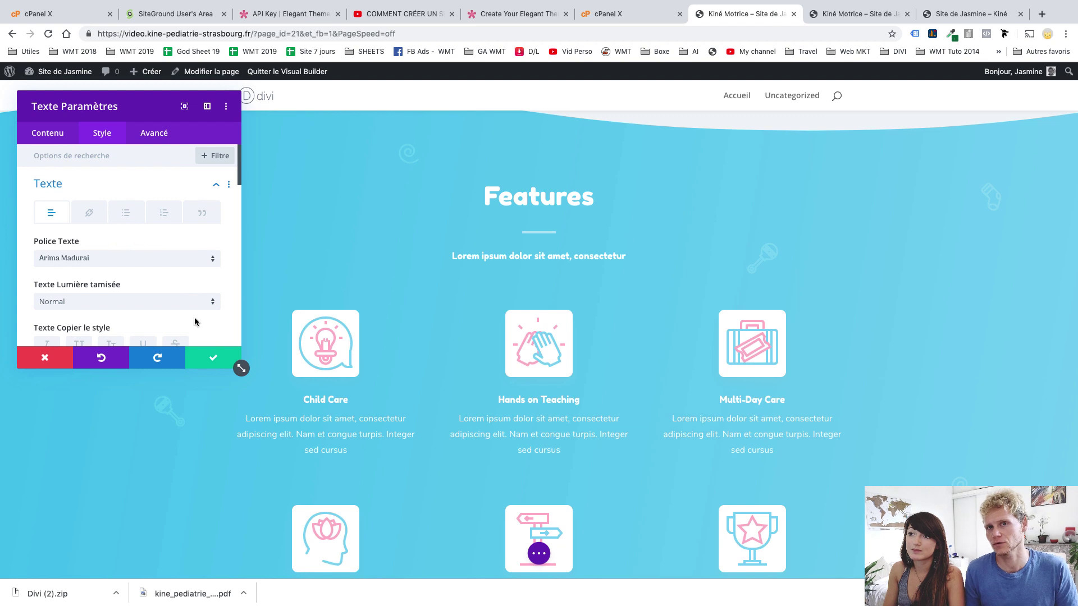
left_click(211, 364)
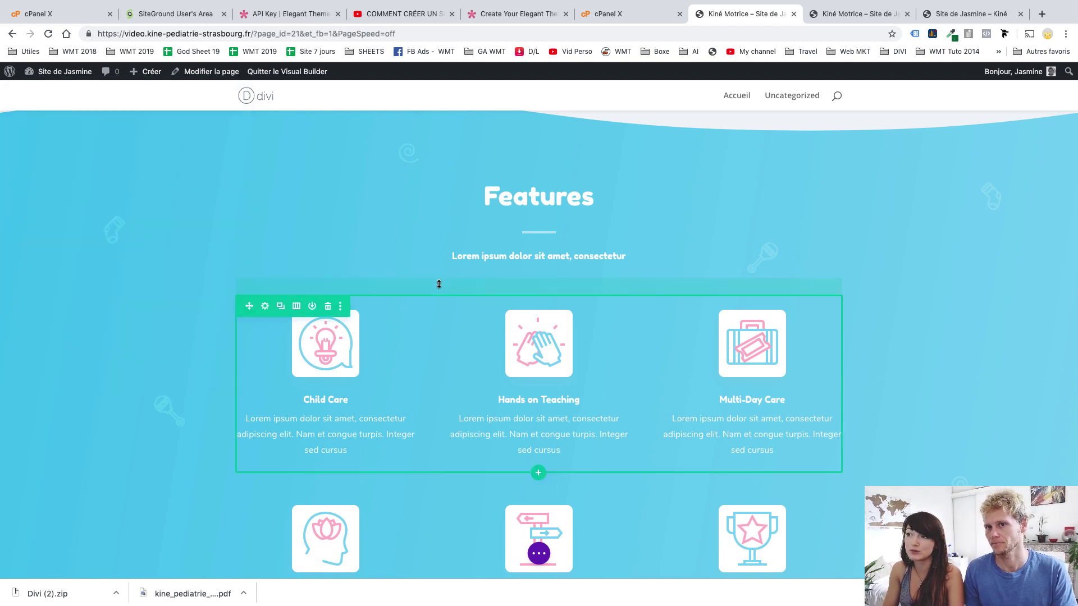
scroll(439, 284, "up", 10)
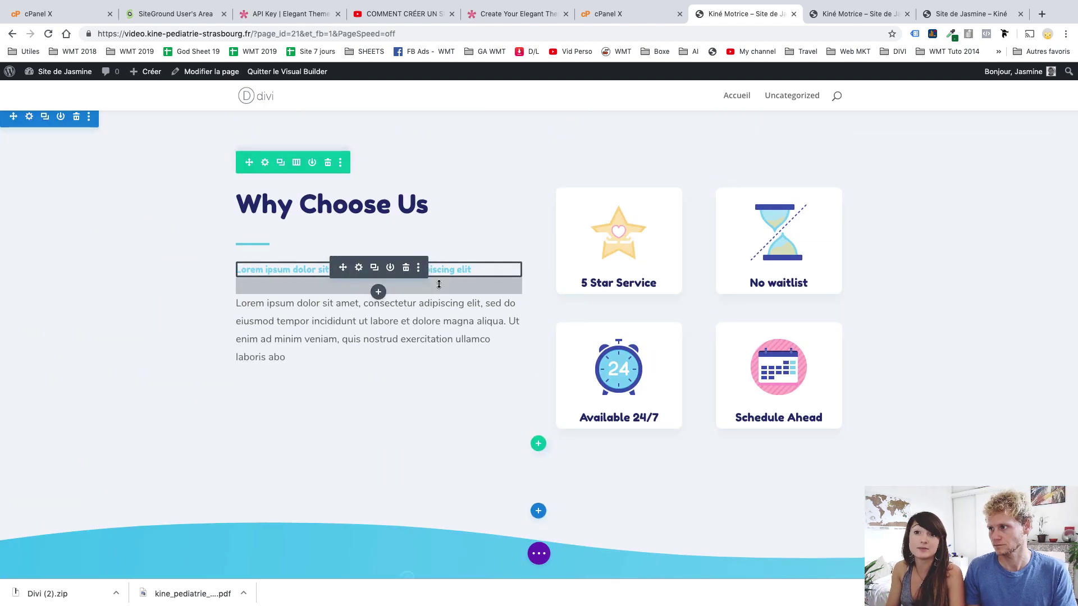
scroll(492, 200, "up", 5)
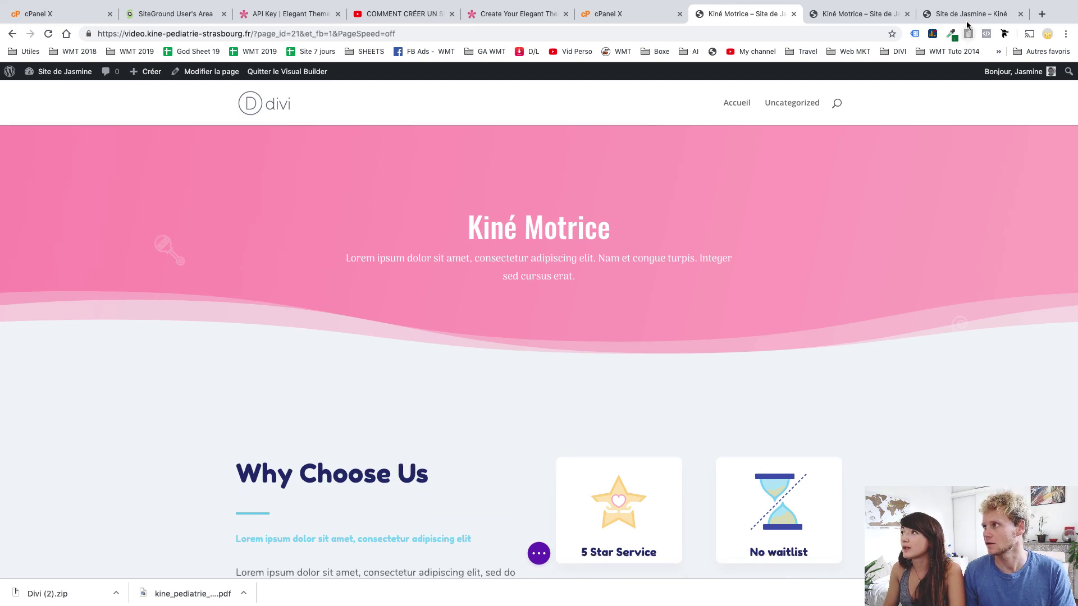
Switch to the Chrome window showing the live kine-pediatrie-strasbourg.fr Kiné Motrice page
left_click(969, 21)
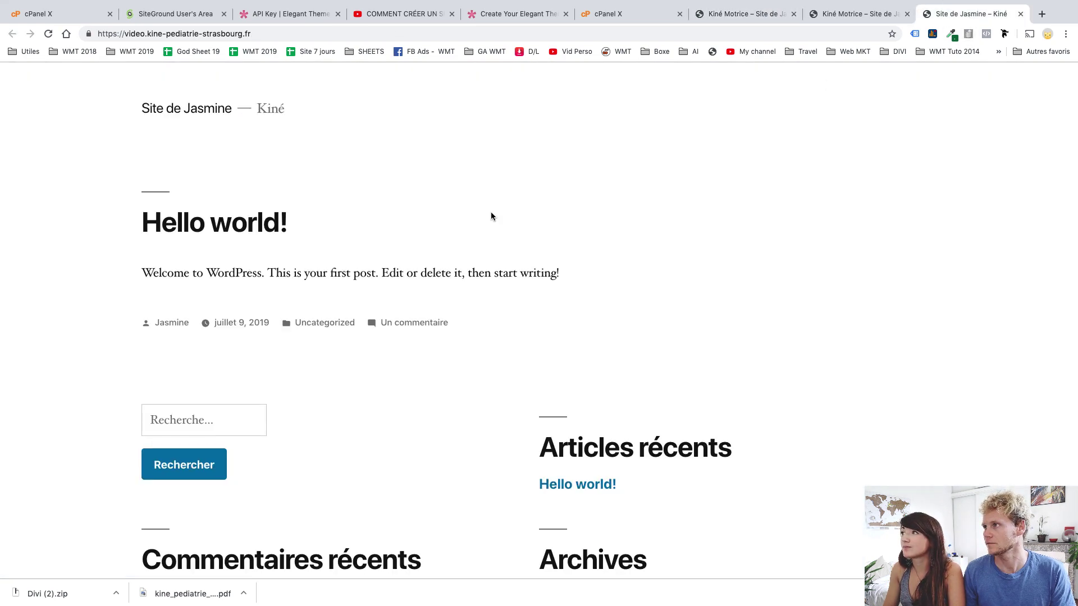
key("ctrl+Right")
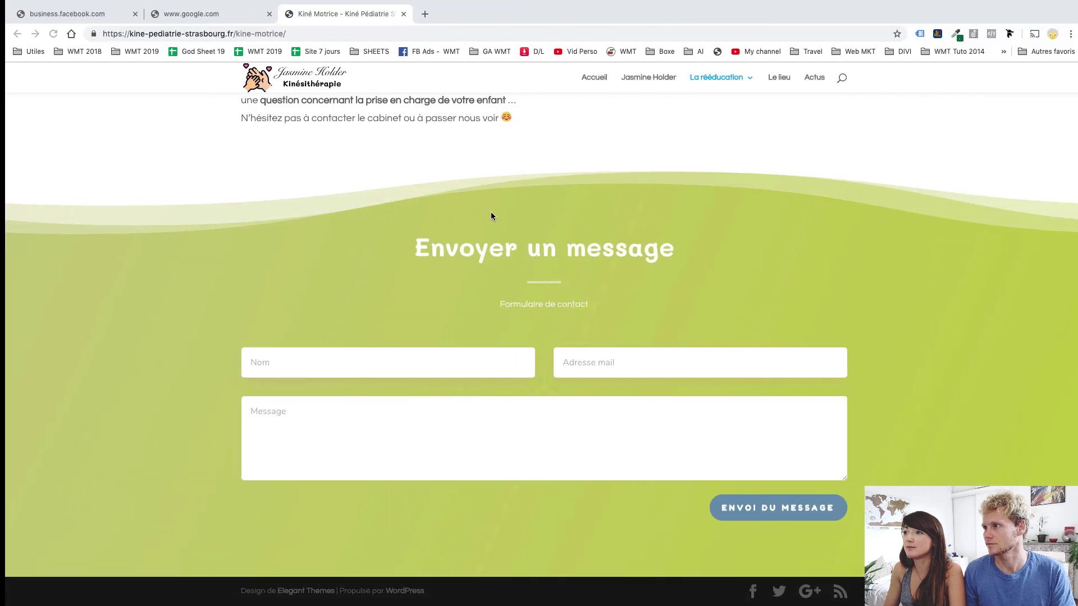
scroll(491, 212, "up", 20)
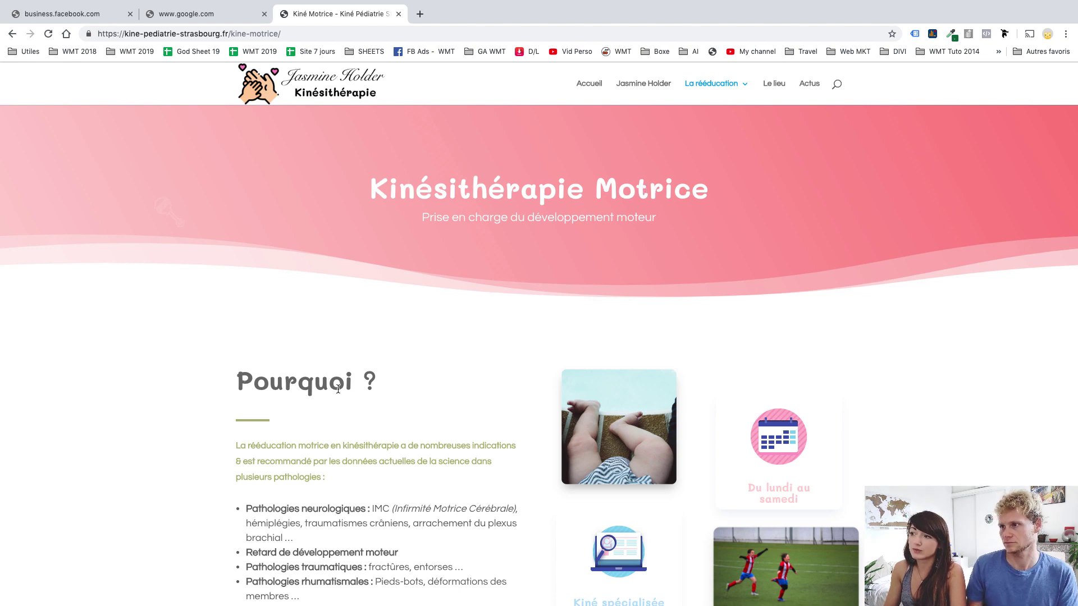
scroll(353, 387, "down", 7)
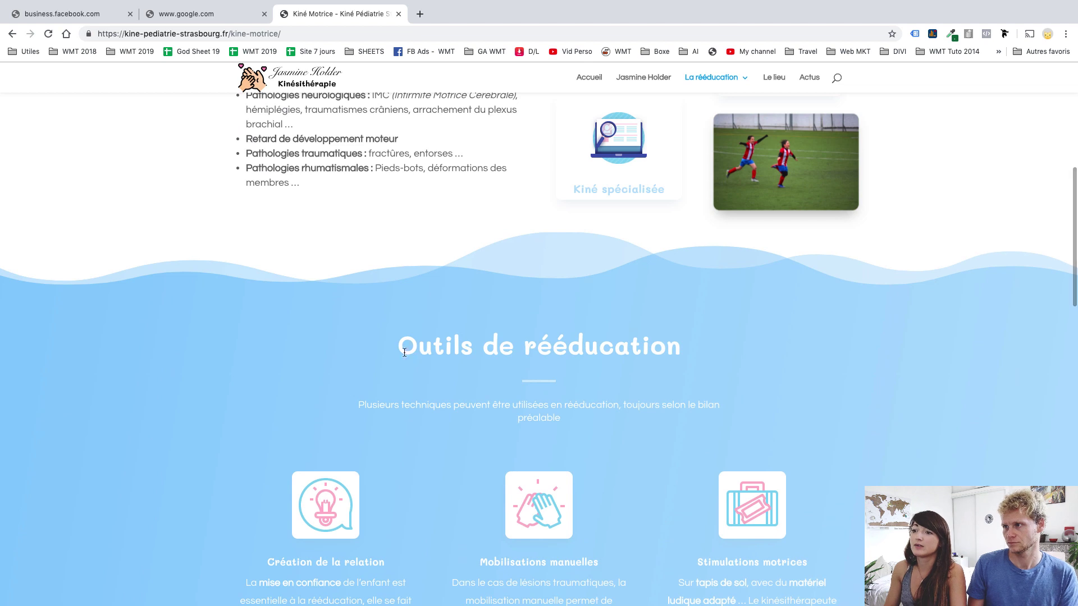
scroll(473, 503, "down", 3)
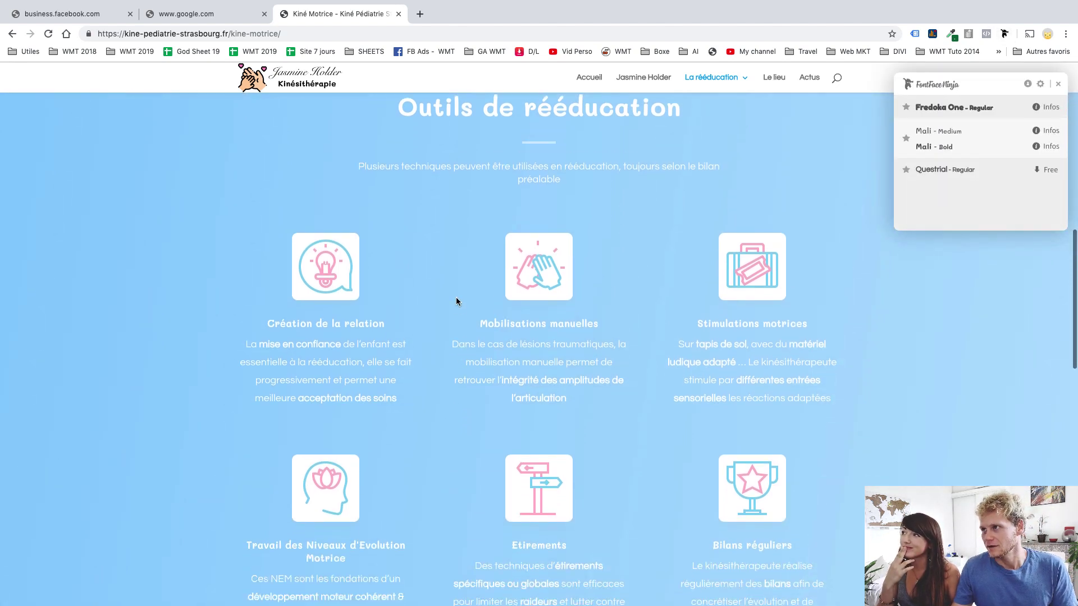
Inspect the live page's text with FontFace Ninja, finding Fredoka One, Mali and Questrial
mouse_move(466, 221)
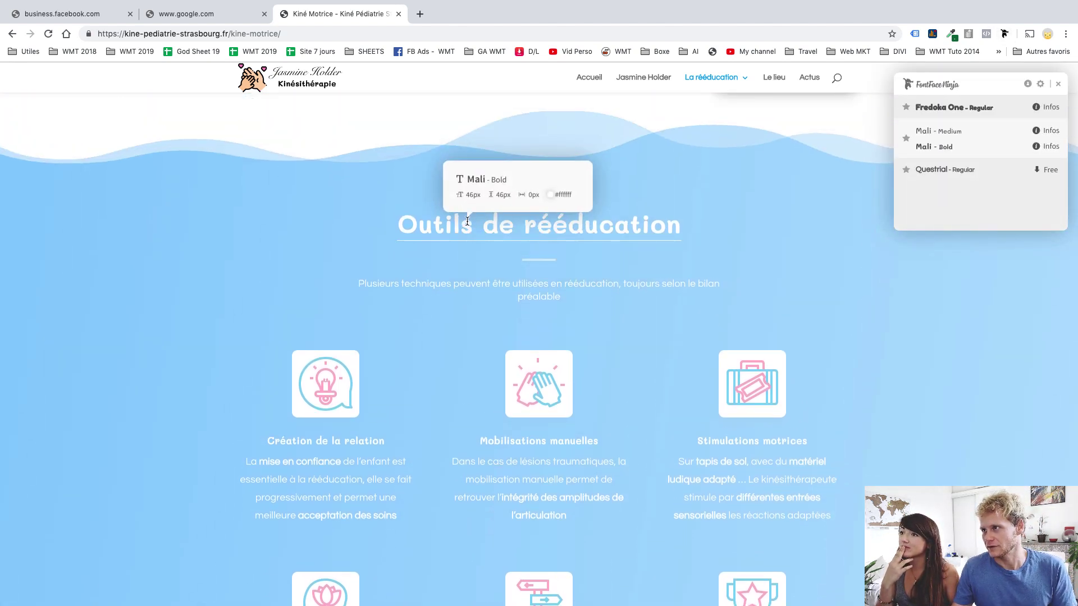
mouse_move(473, 282)
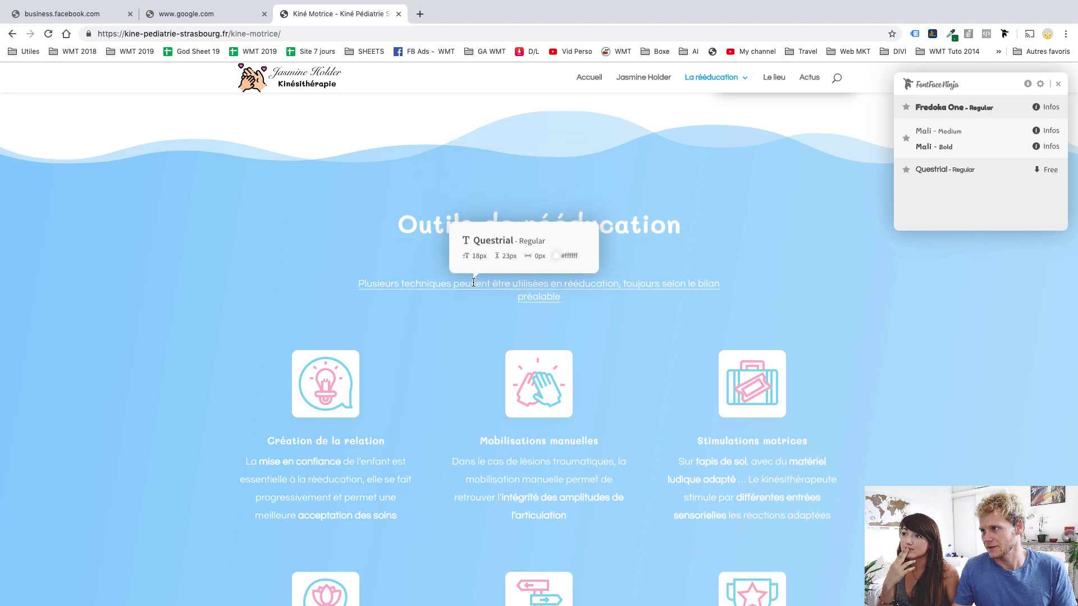
mouse_move(500, 435)
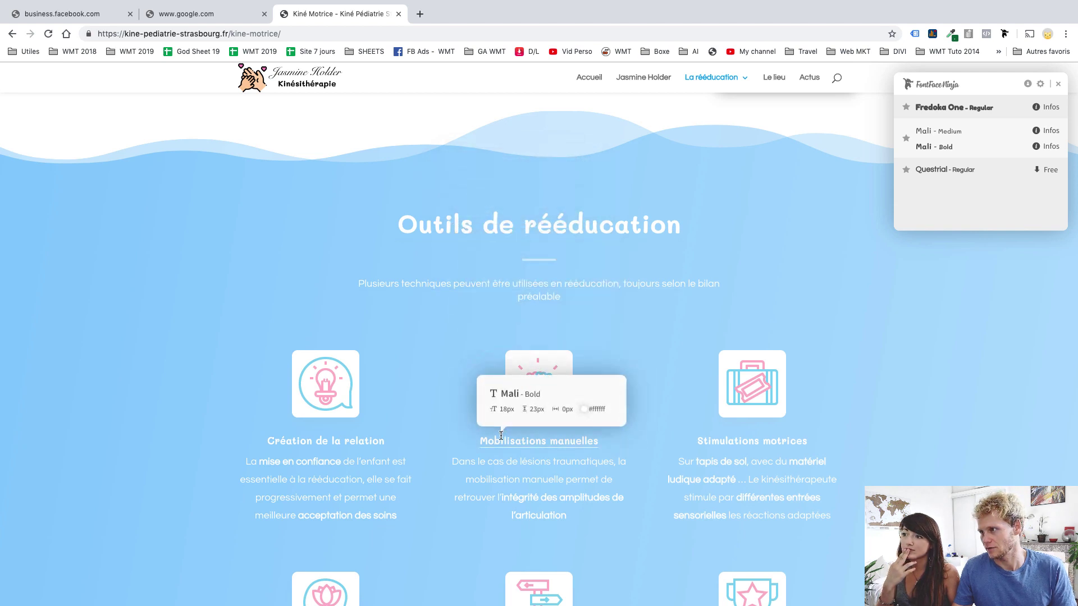
mouse_move(509, 480)
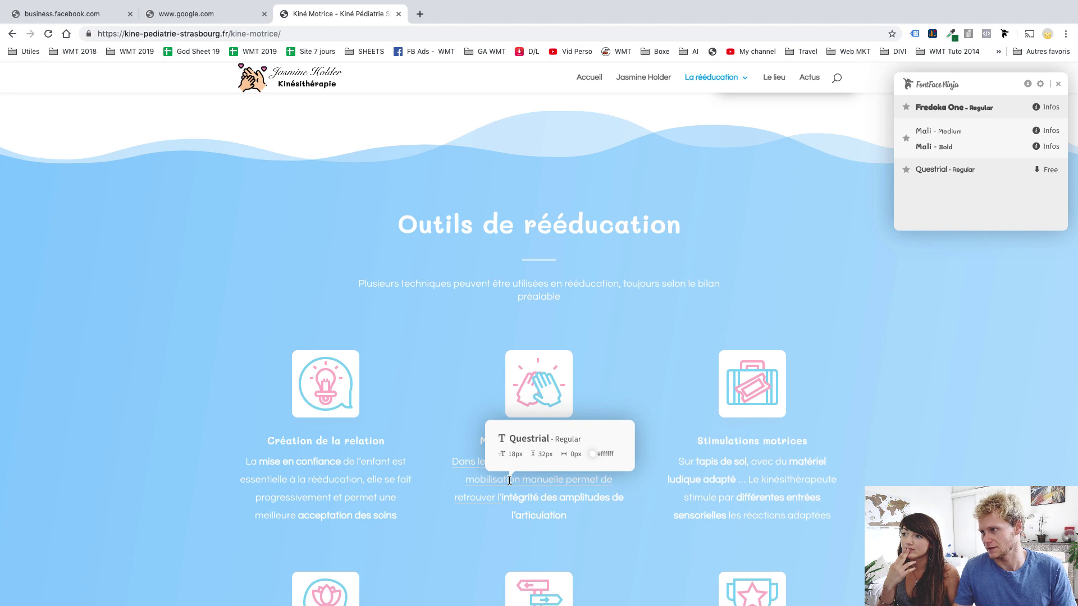
scroll(509, 480, "down", 5)
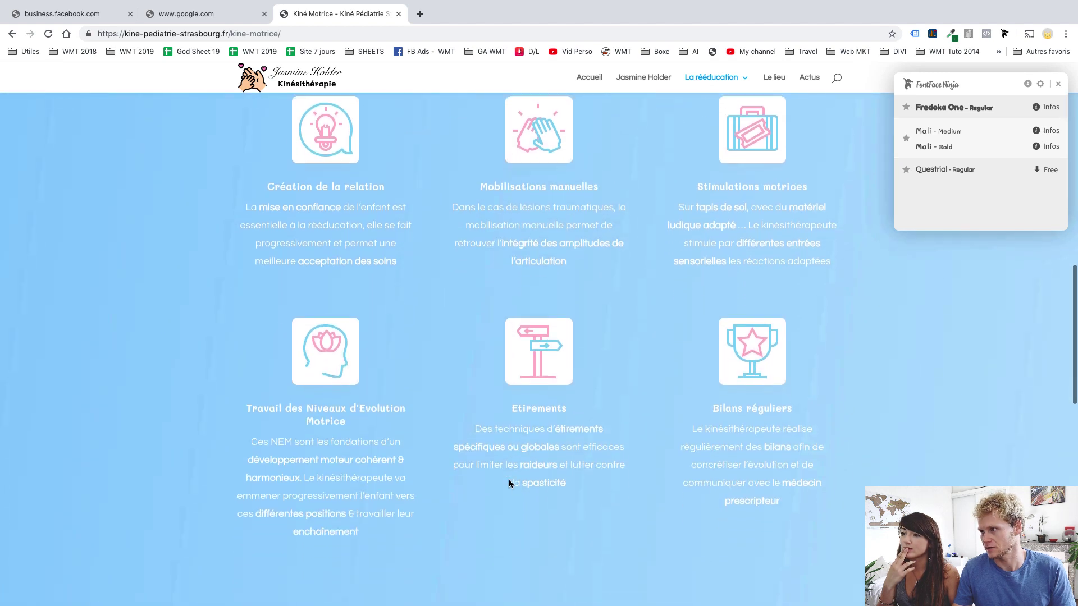
scroll(509, 483, "down", 2)
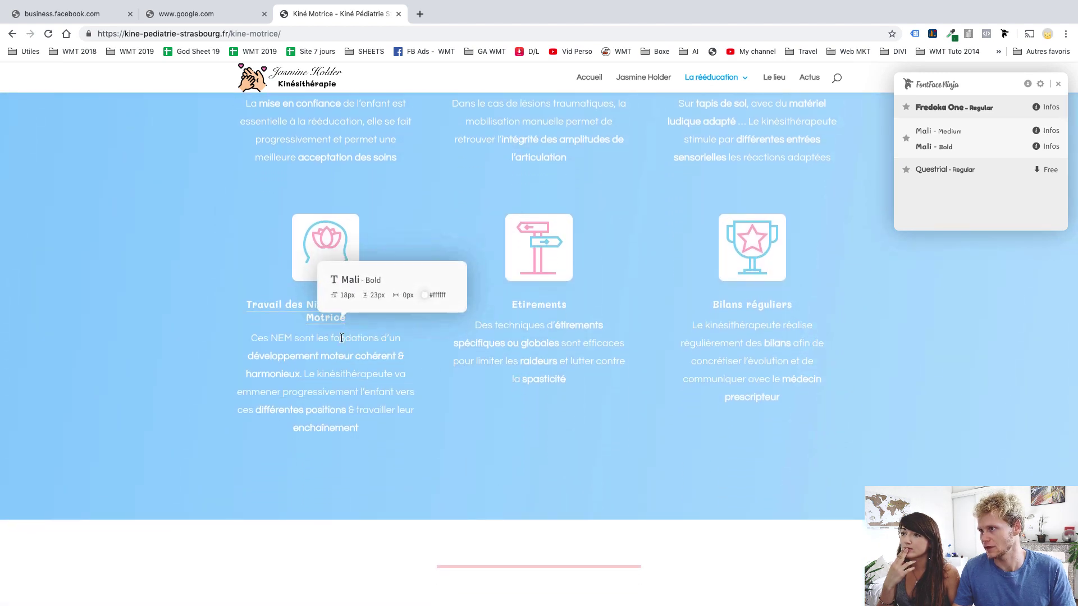